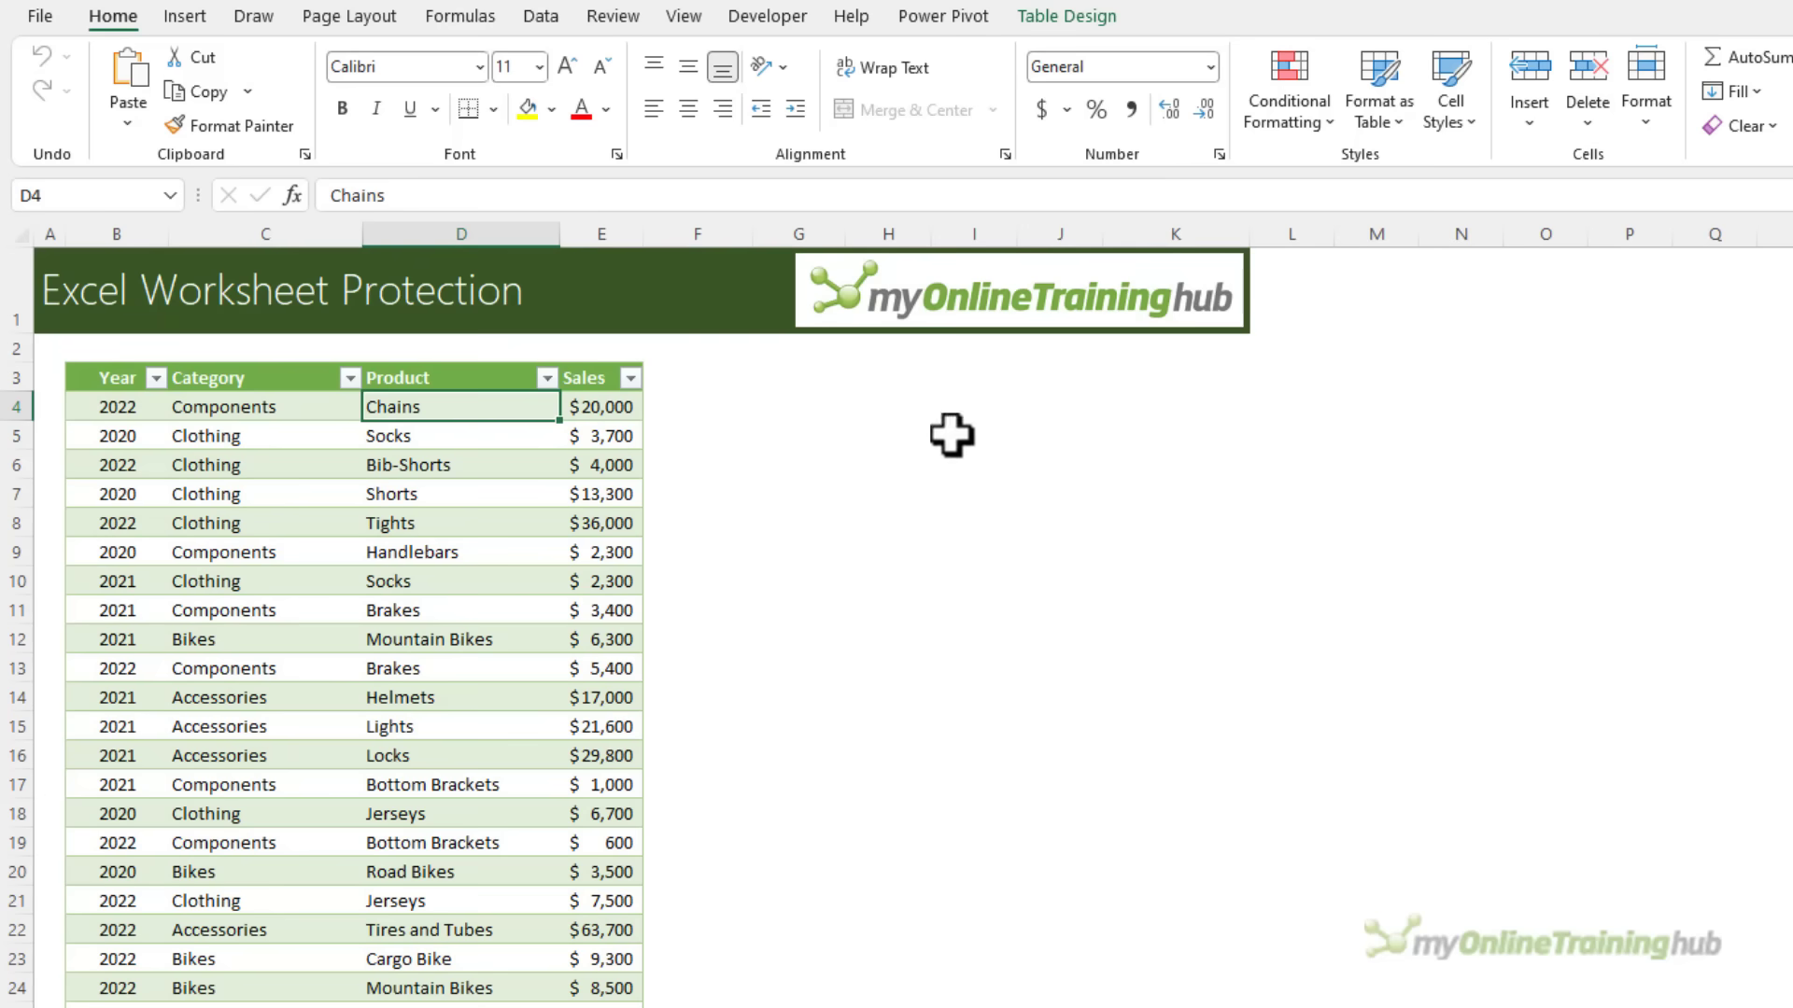
# Protect the sales worksheet with a password, entering it twice to confirm
pyautogui.click(620, 18)
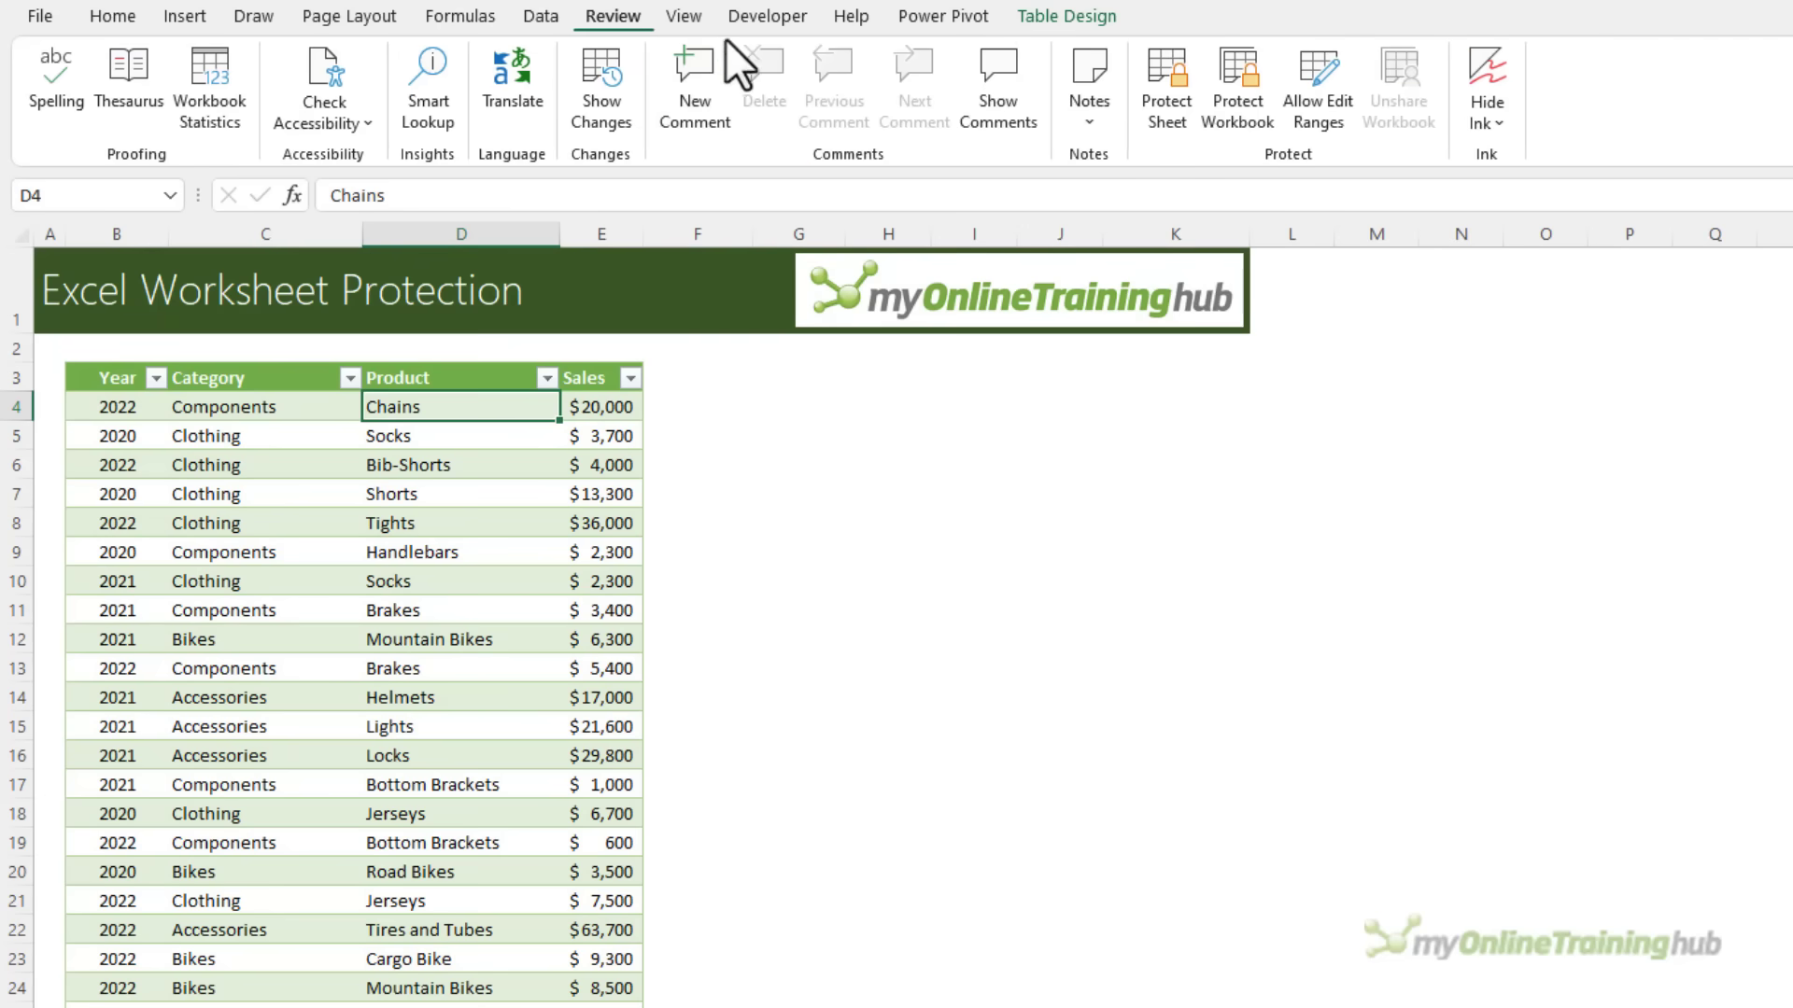
pyautogui.click(1180, 126)
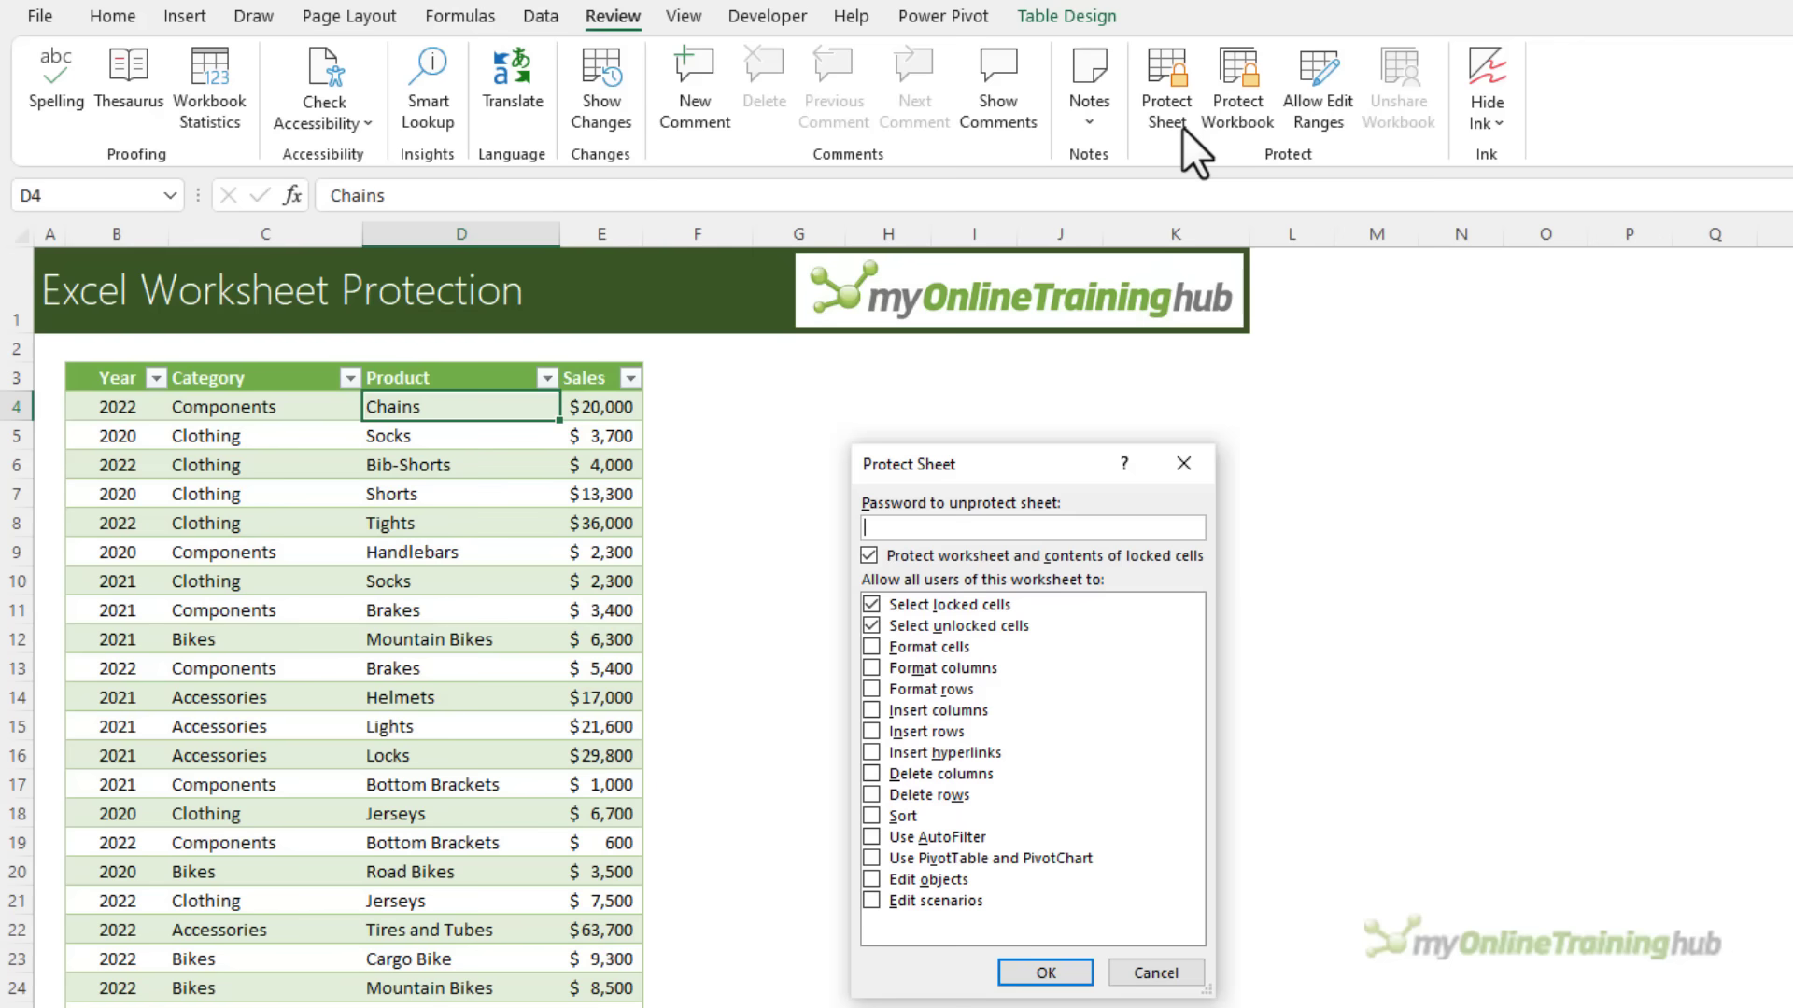
pyautogui.write('1234')
pyautogui.press('Return')
pyautogui.write('1234')
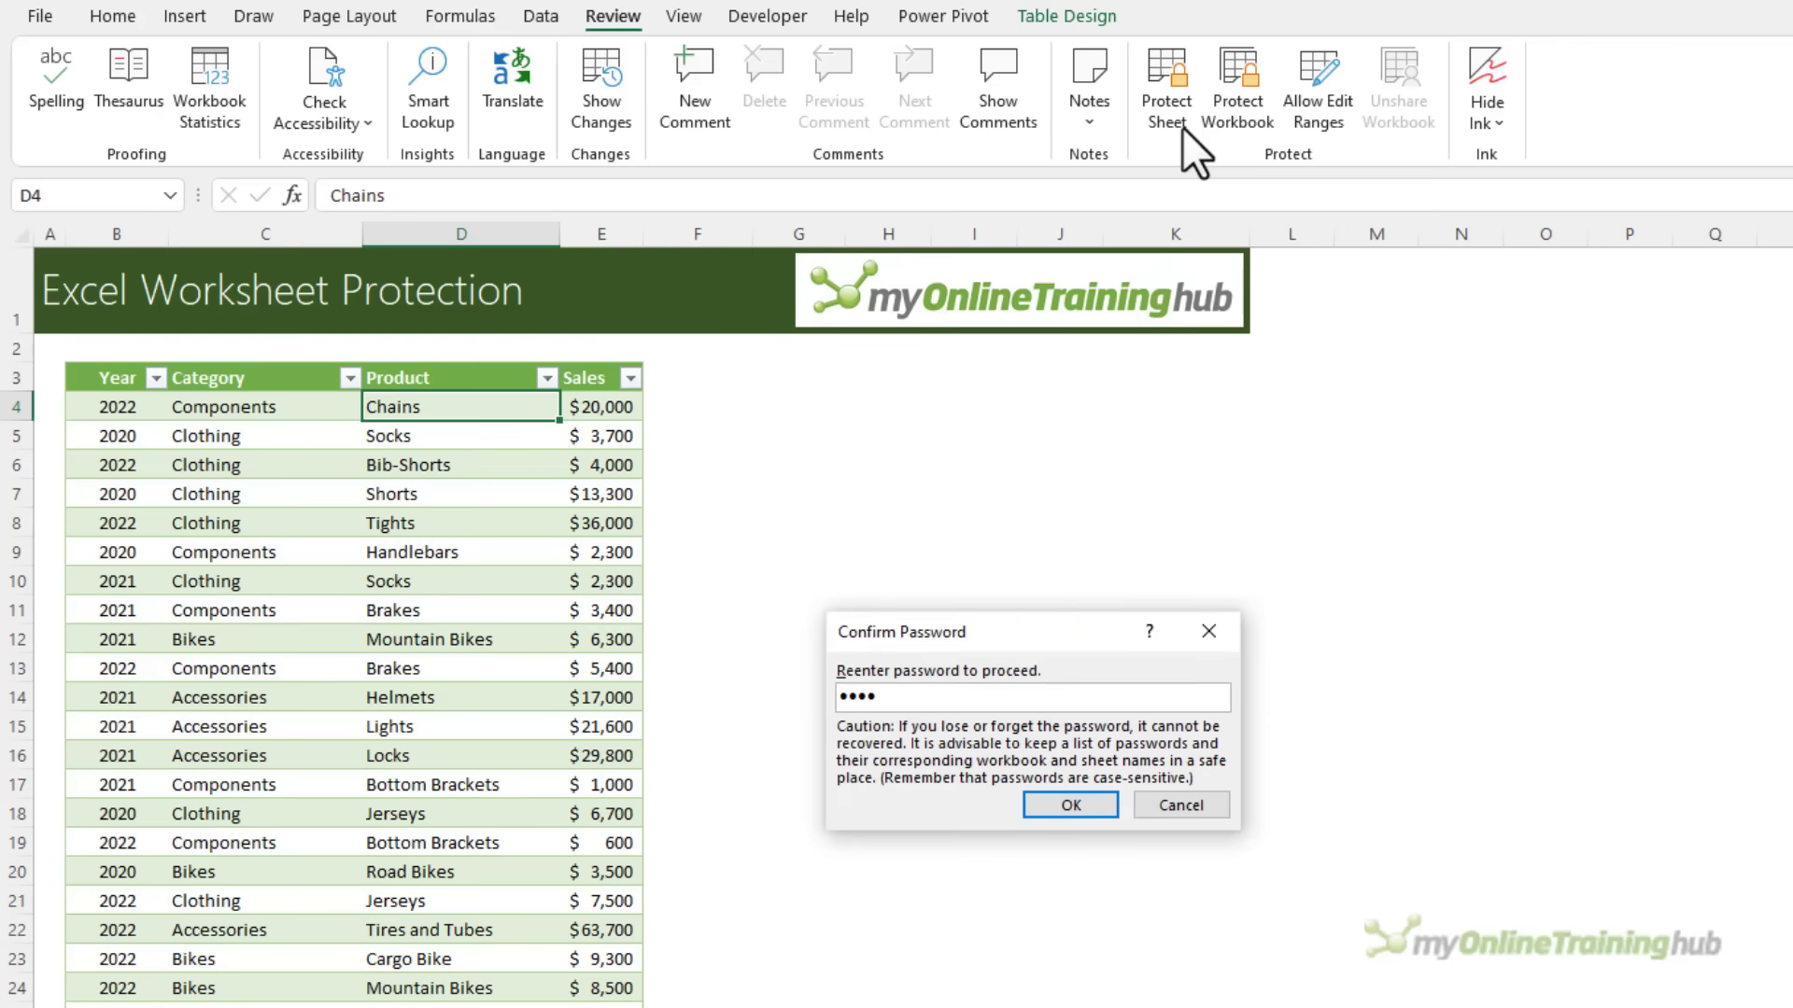
pyautogui.press('Return')
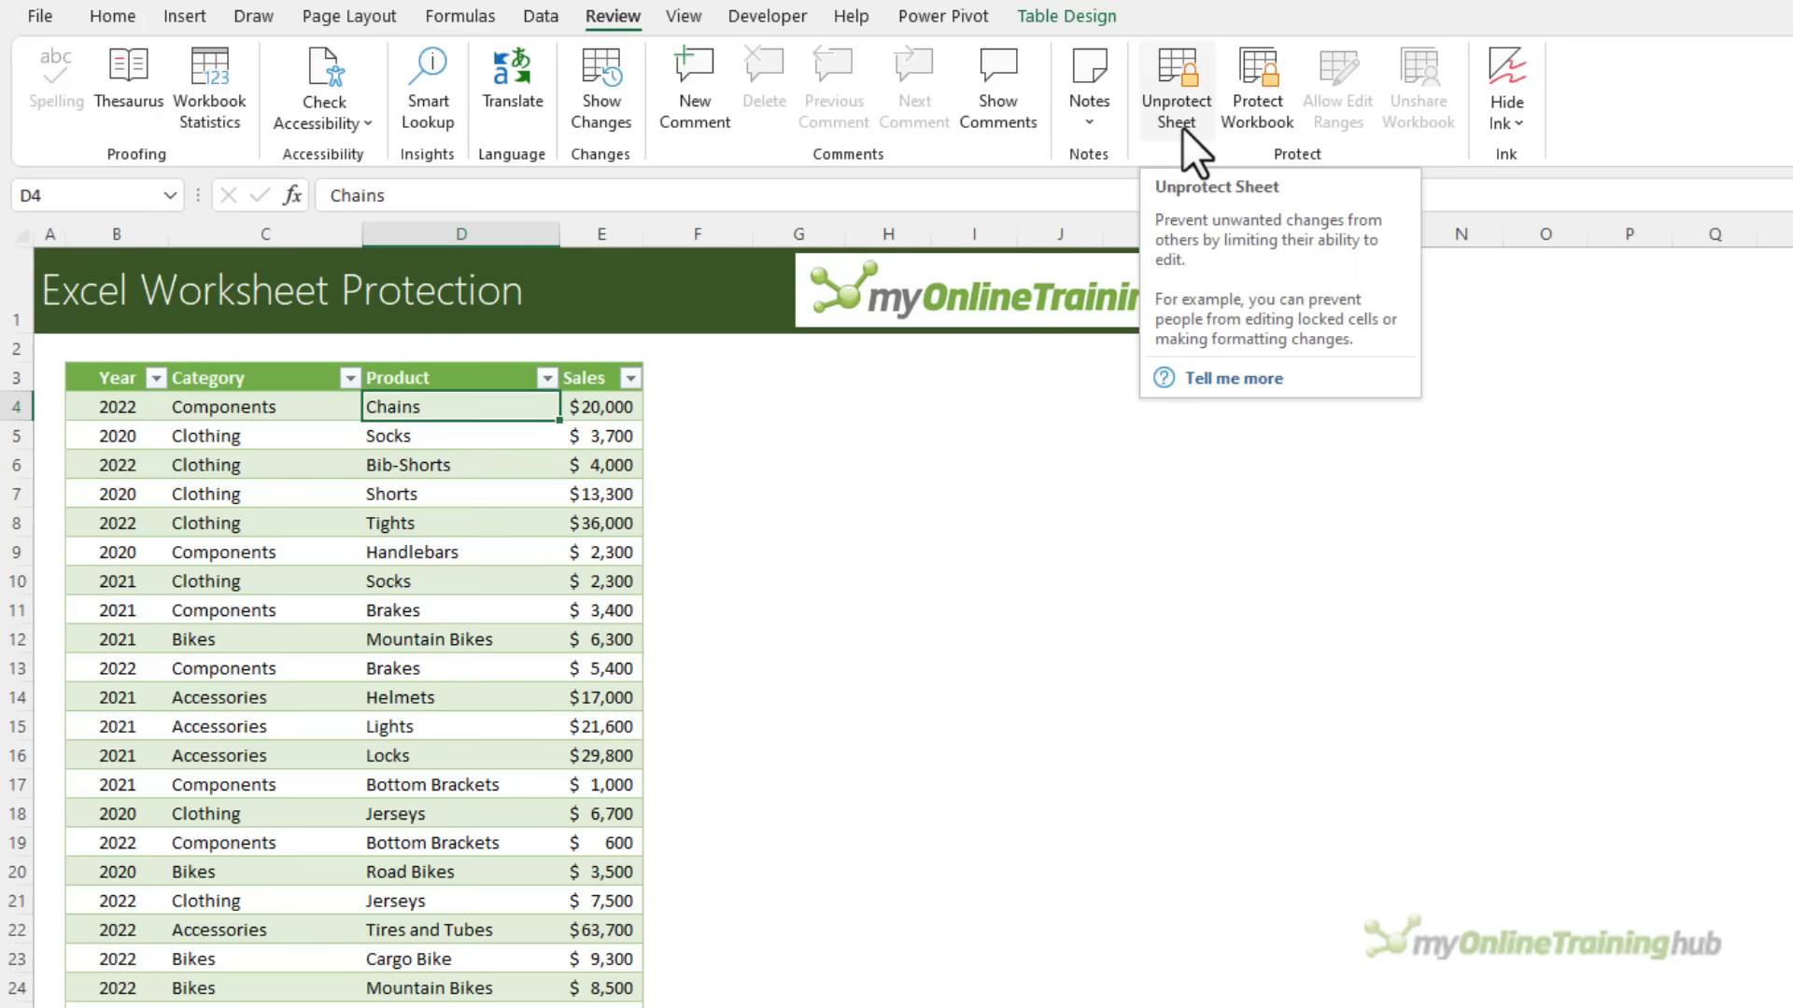
pyautogui.click(1178, 112)
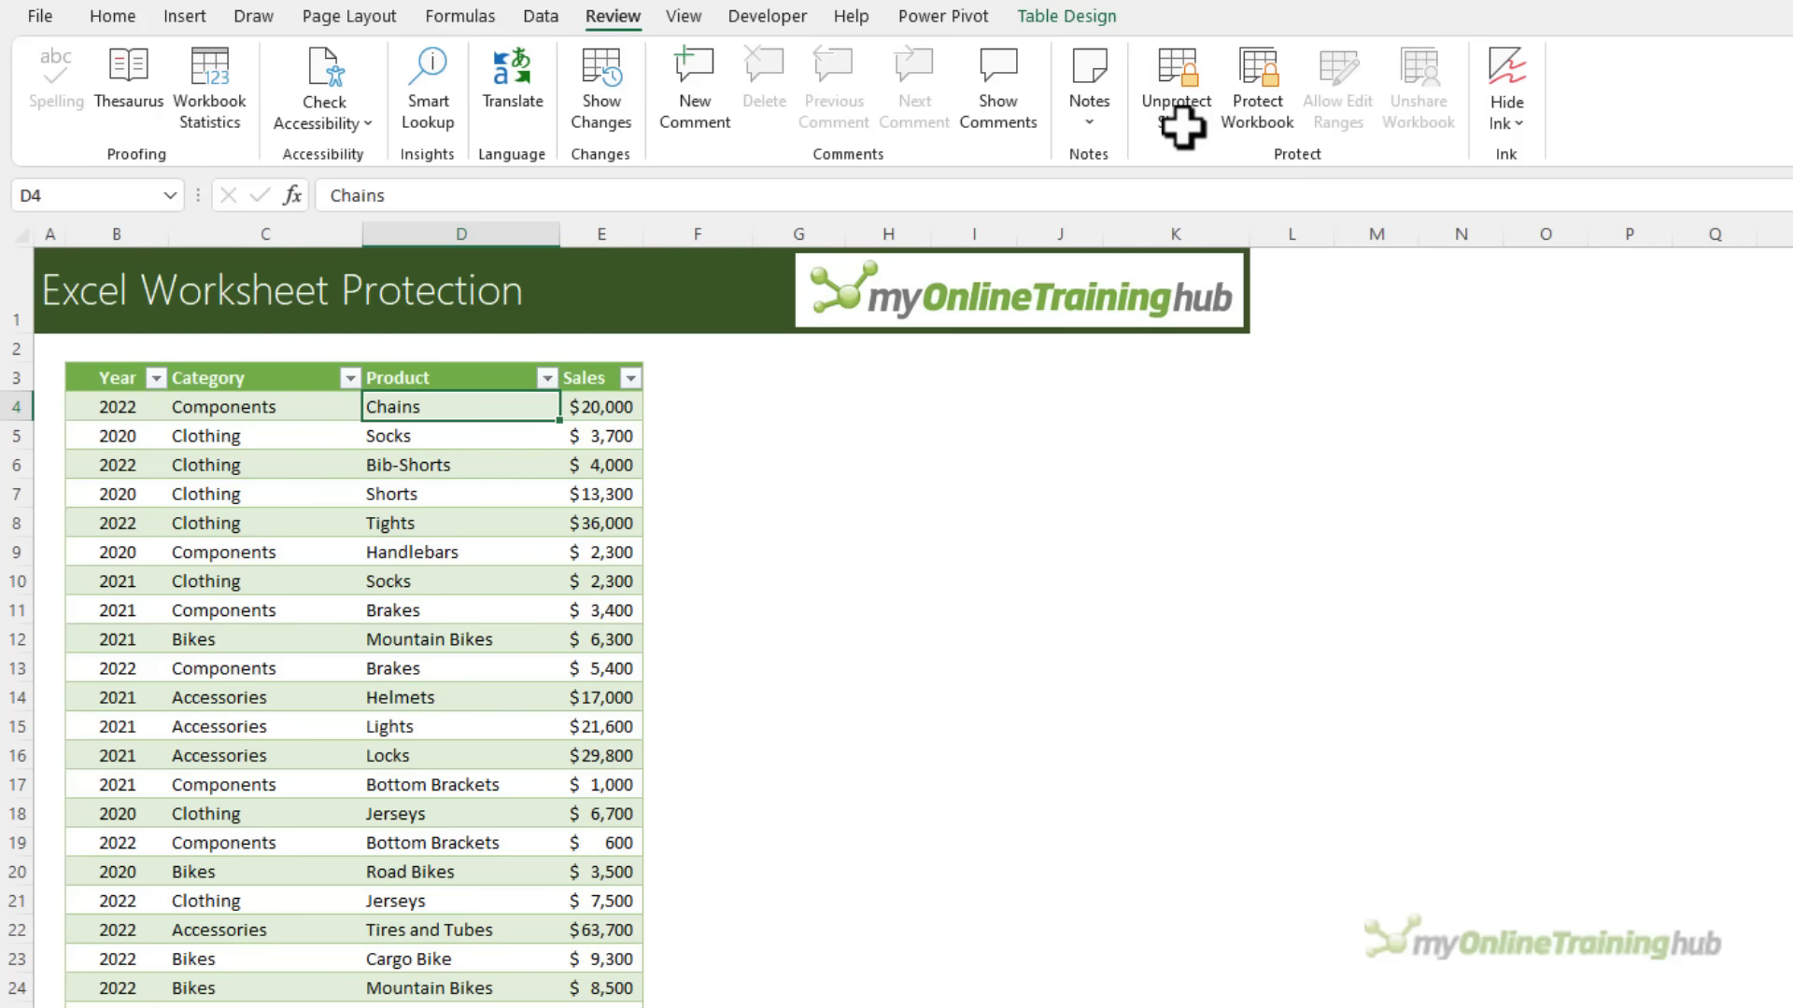
pyautogui.doubleClick(463, 405)
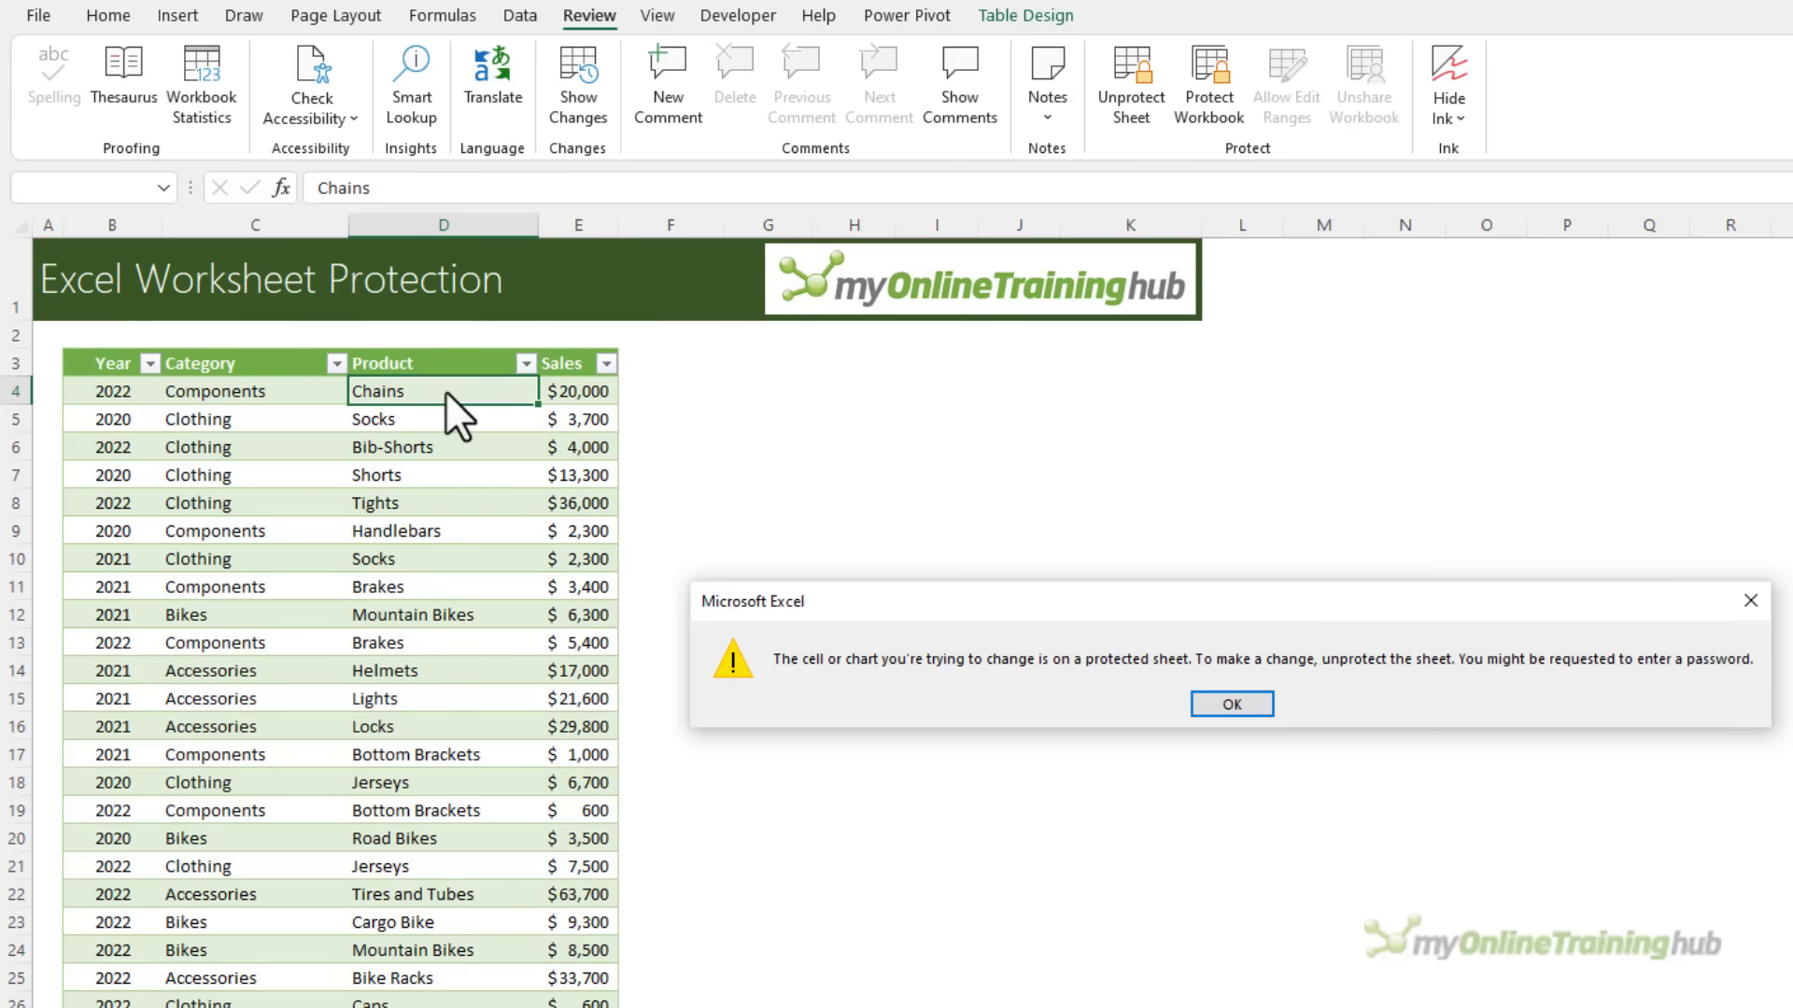
pyautogui.press('Return')
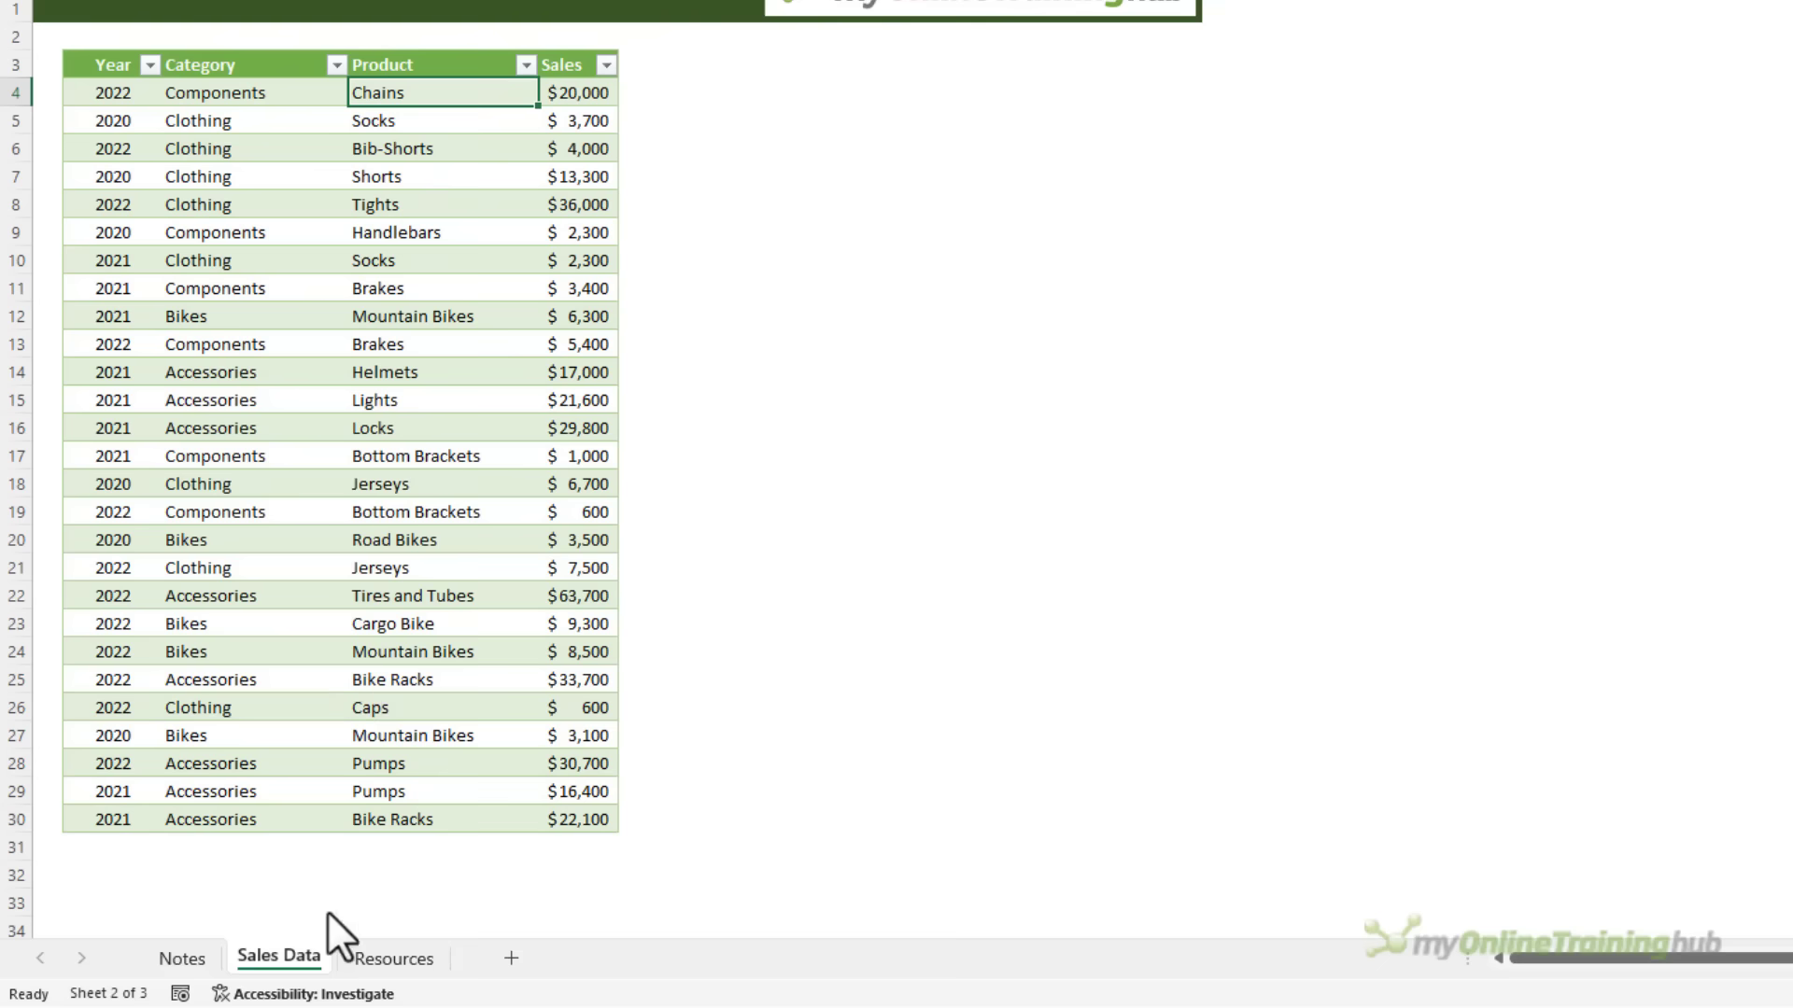
pyautogui.rightClick(321, 956)
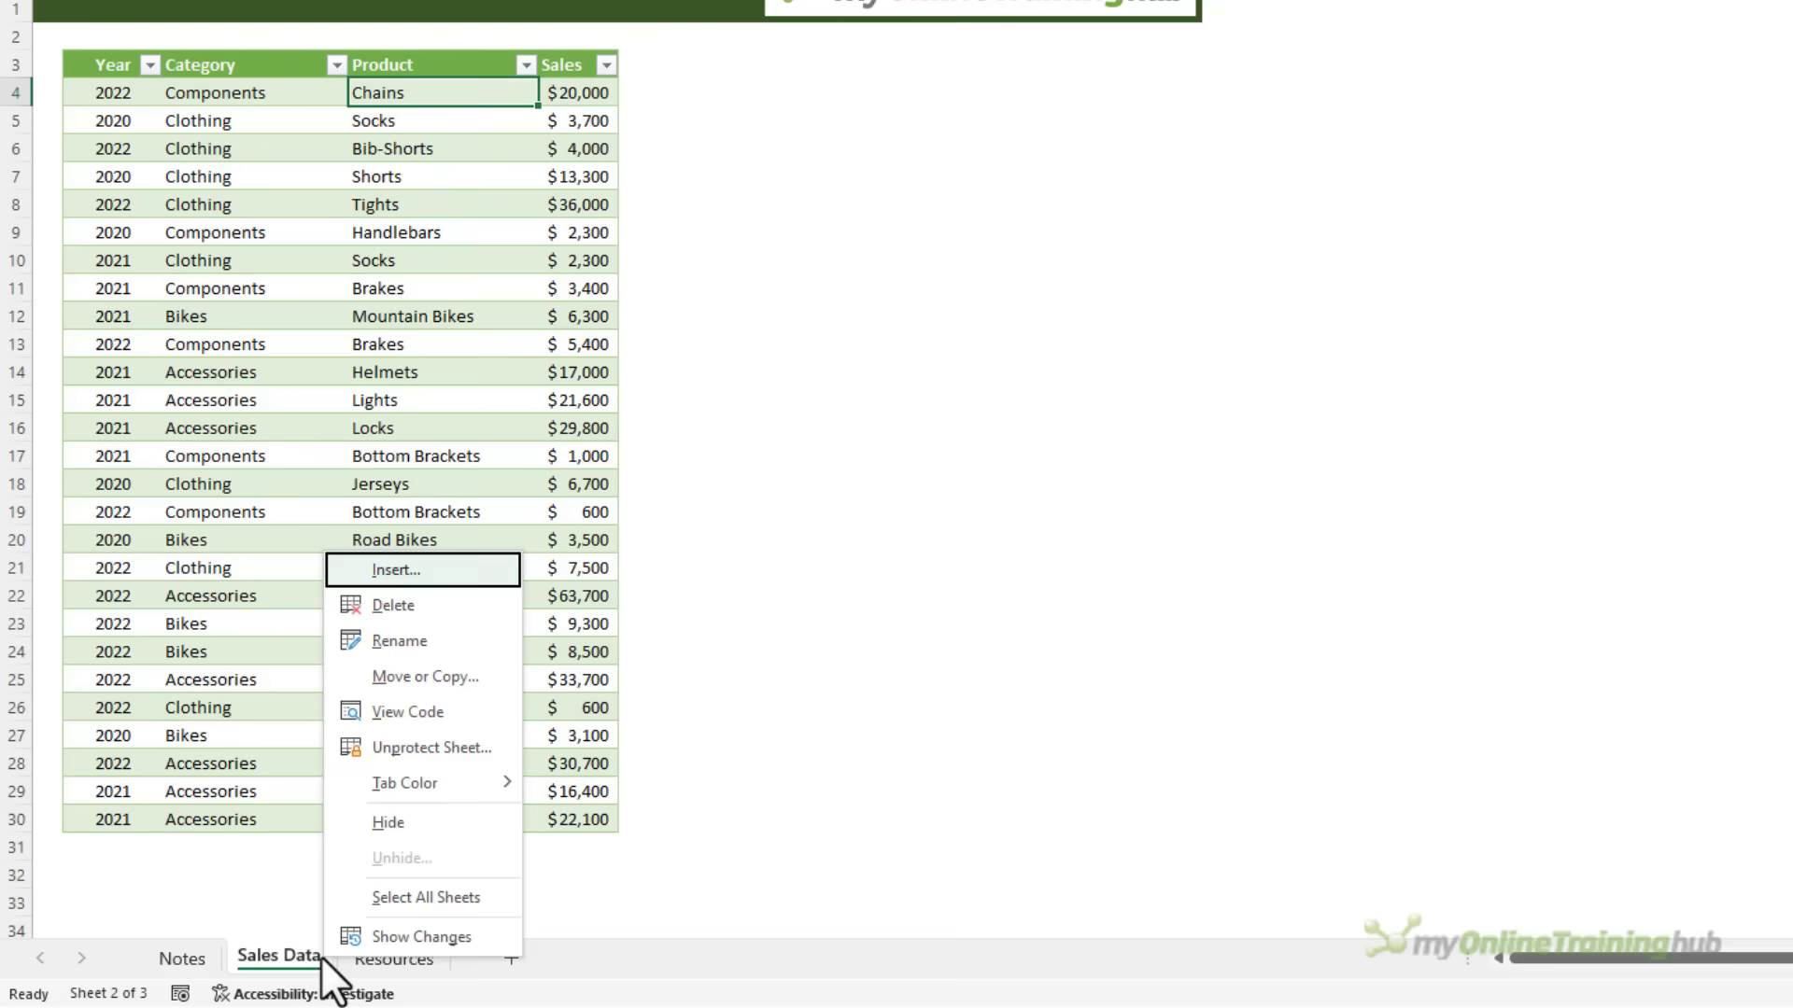
pyautogui.click(461, 705)
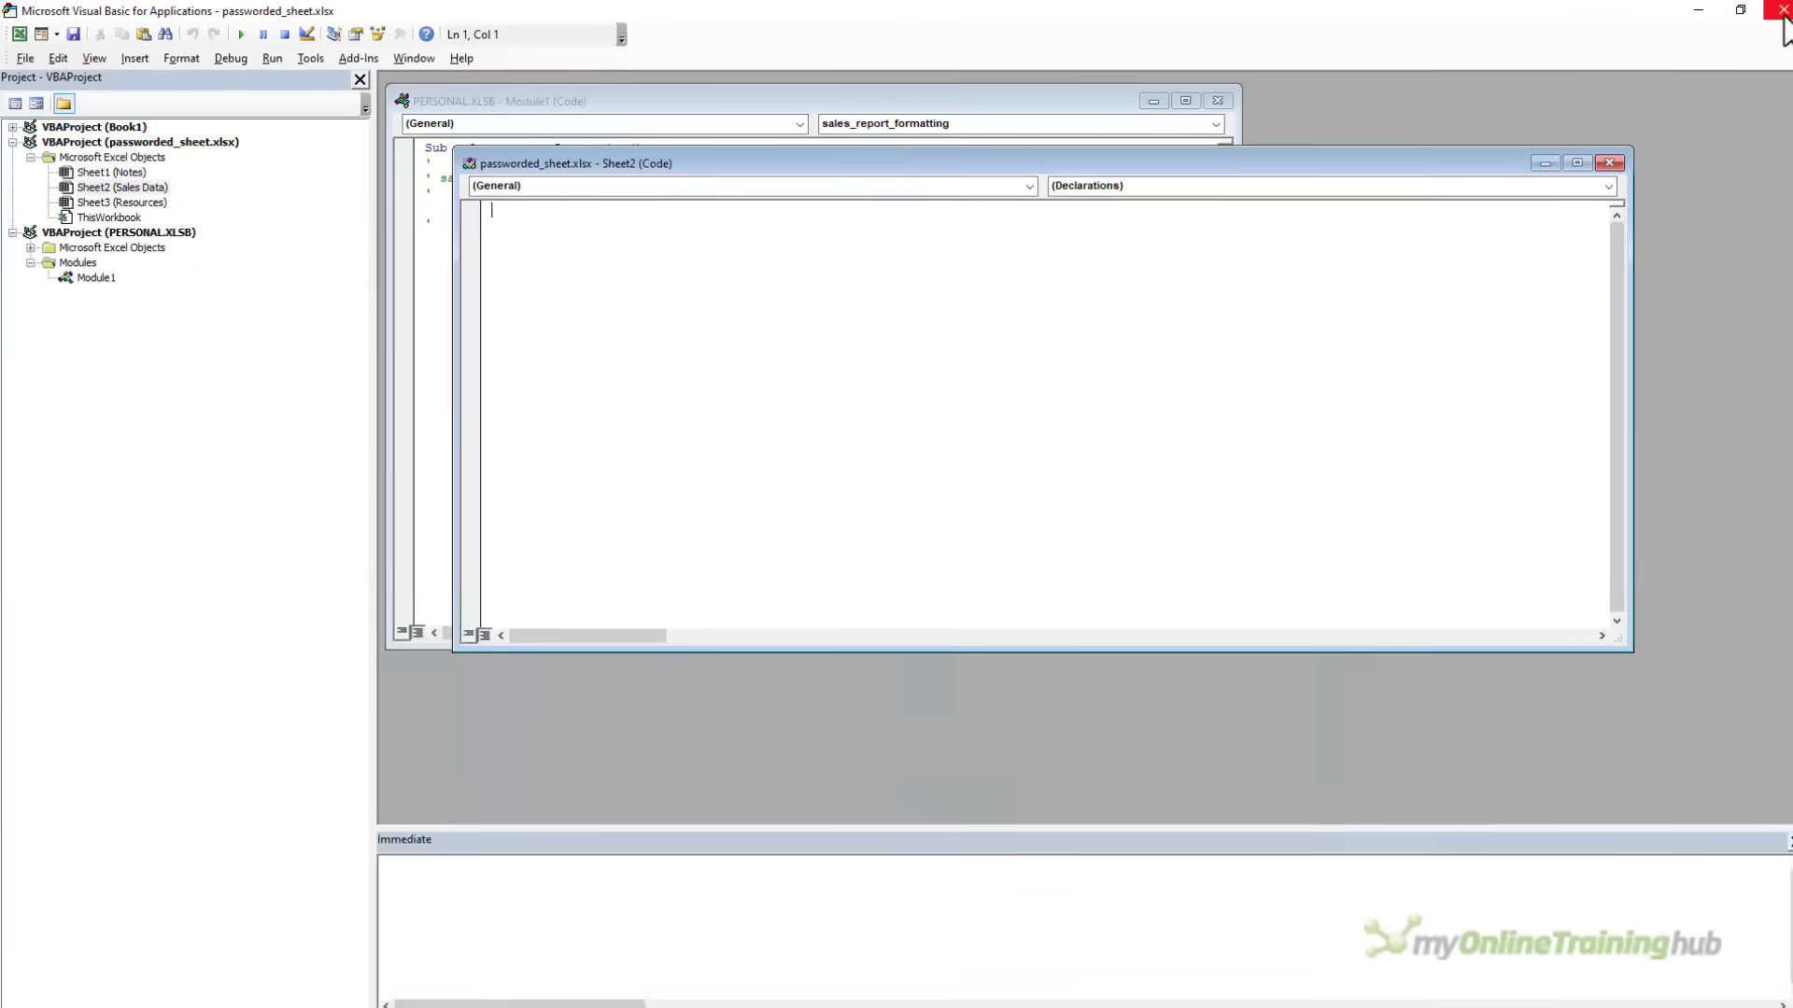
pyautogui.click(1769, 17)
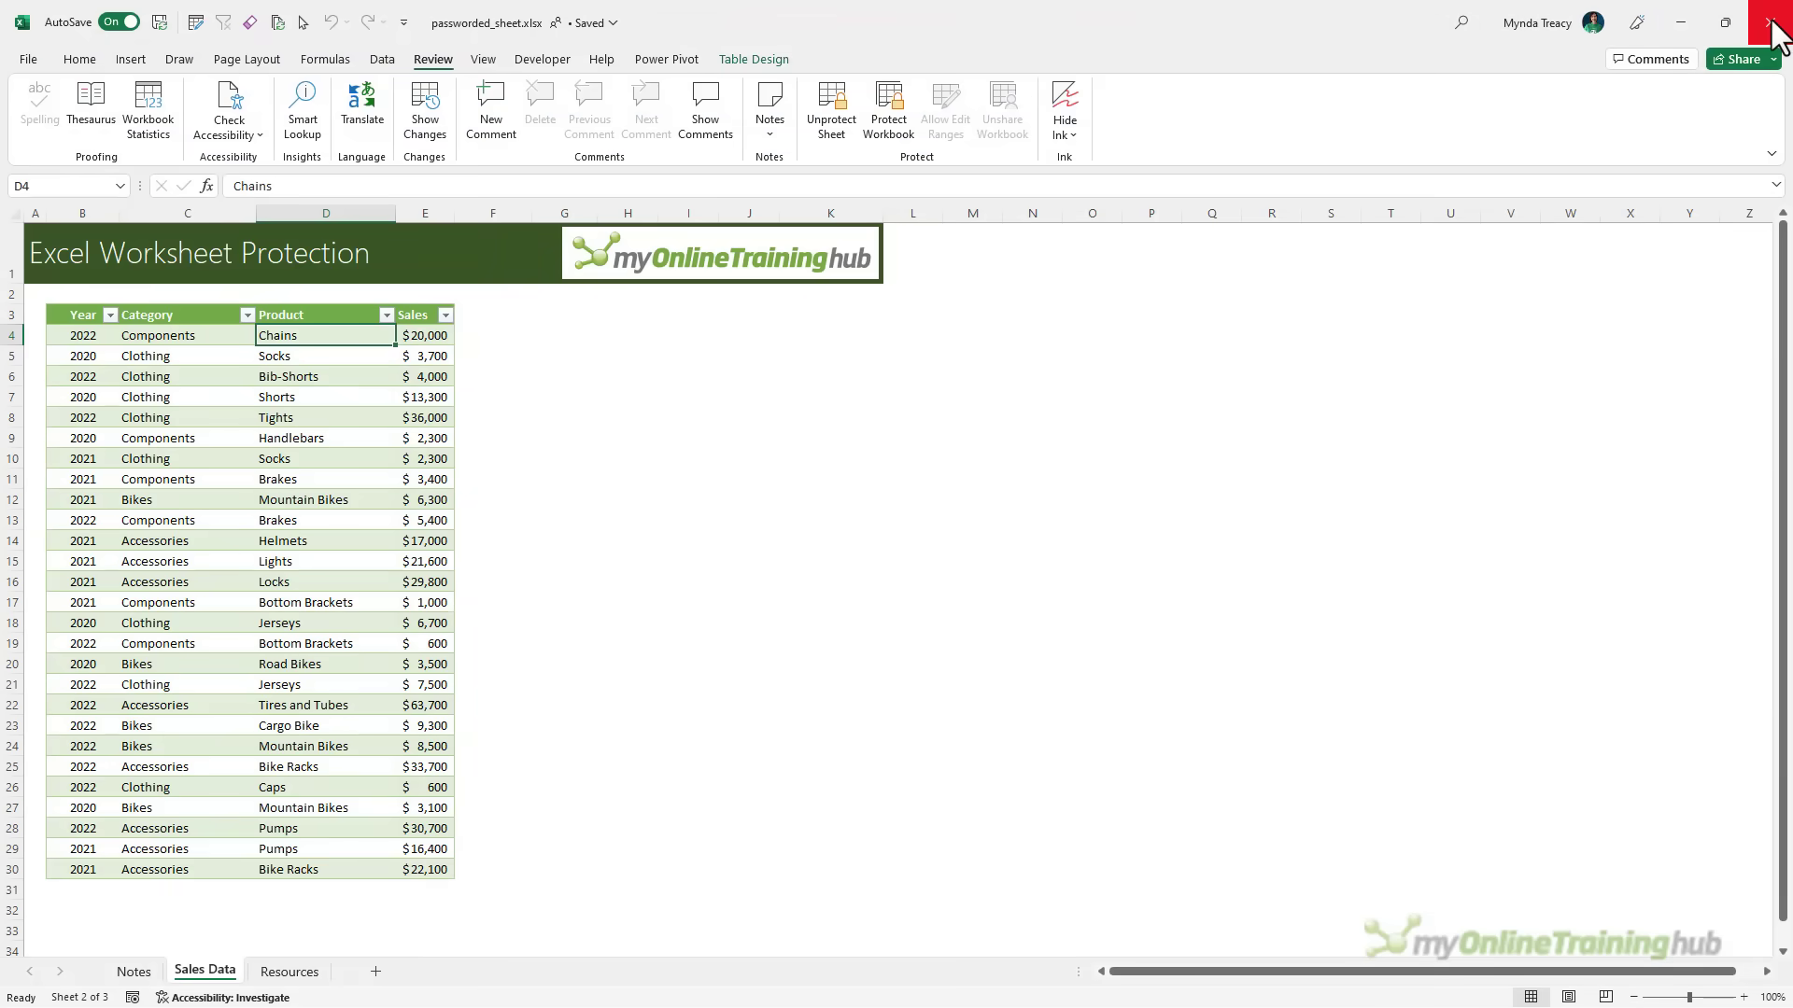
# Close the workbook and duplicate passworded_sheet.xlsx in its File Explorer folder
pyautogui.click(1770, 23)
pyautogui.hotkey('alt', 'Tab')
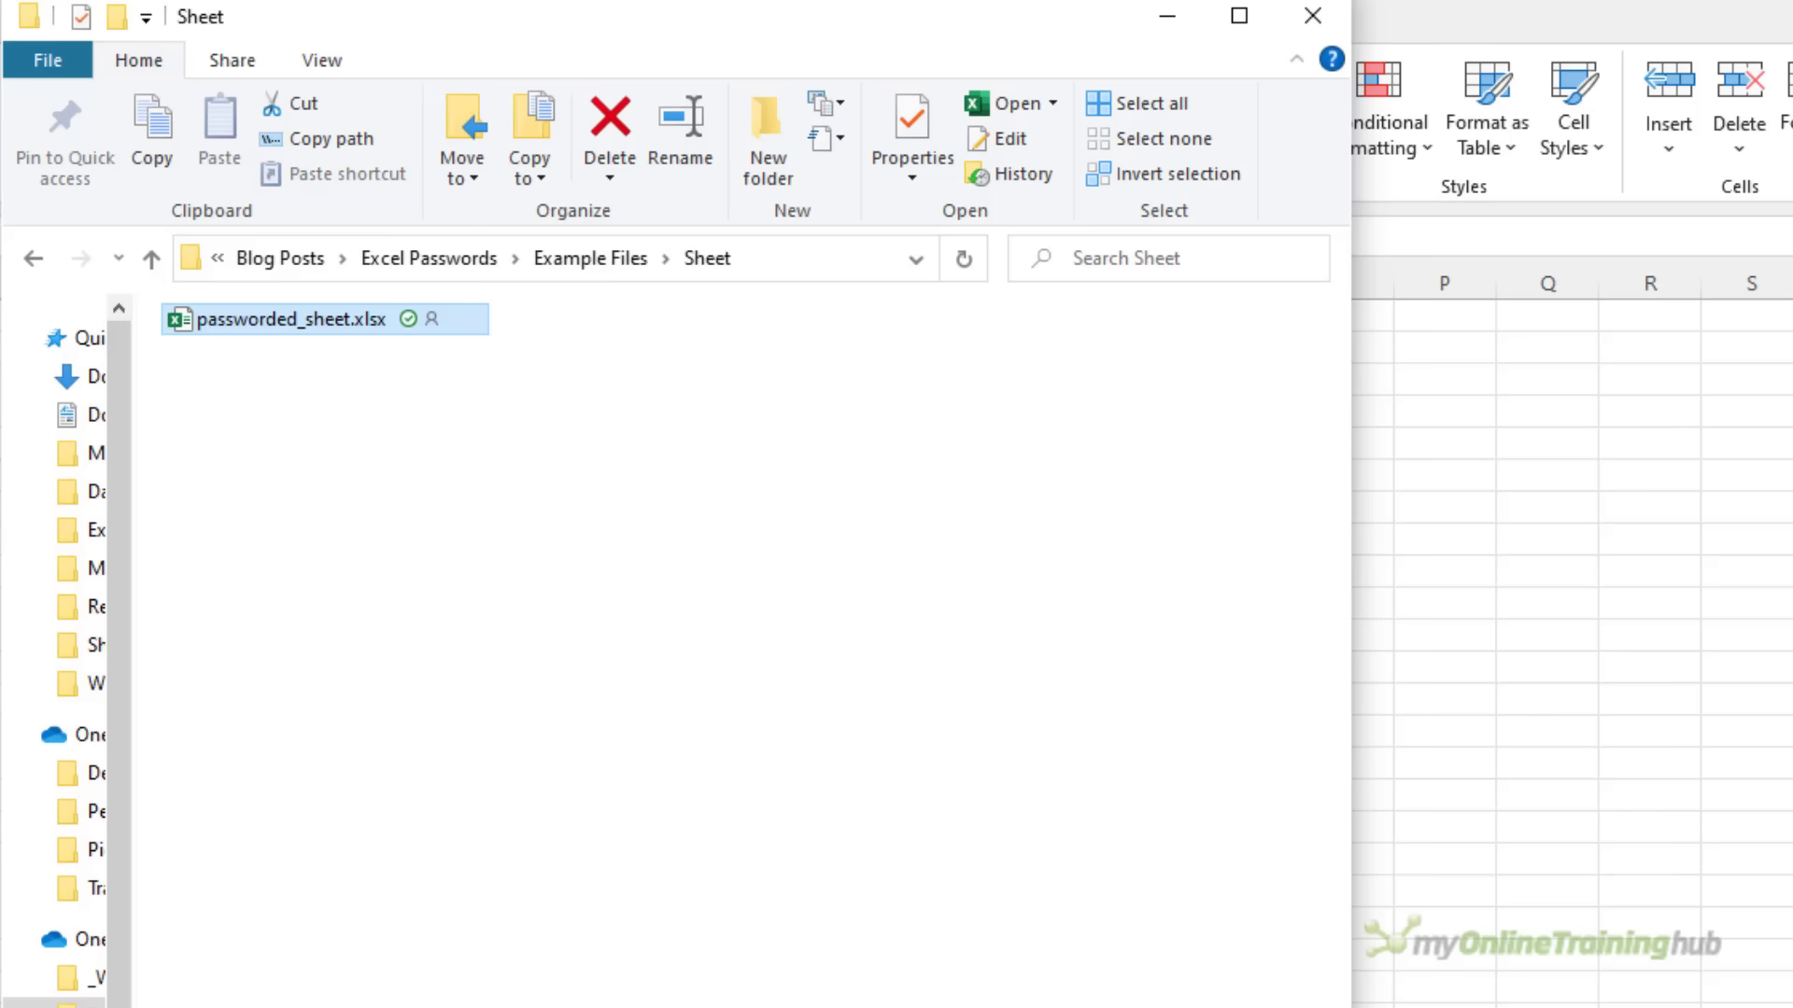
pyautogui.press('ctrl')
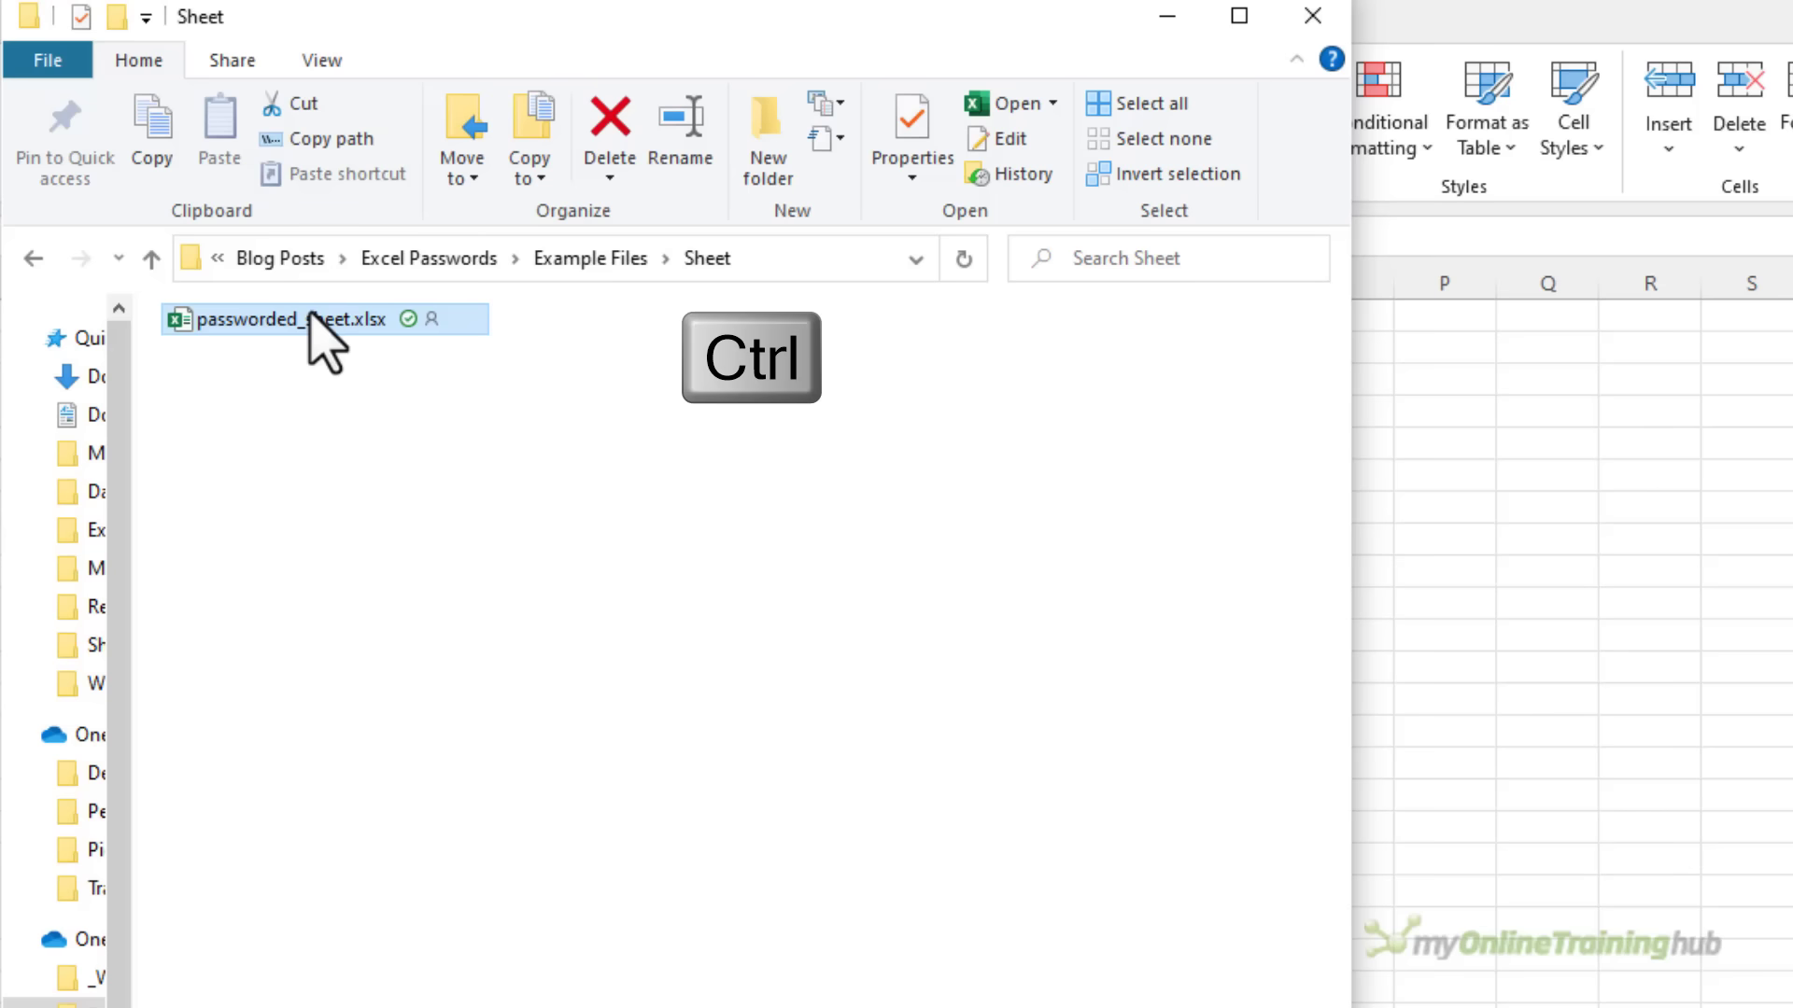
pyautogui.moveTo(308, 313); pyautogui.dragTo(329, 407)
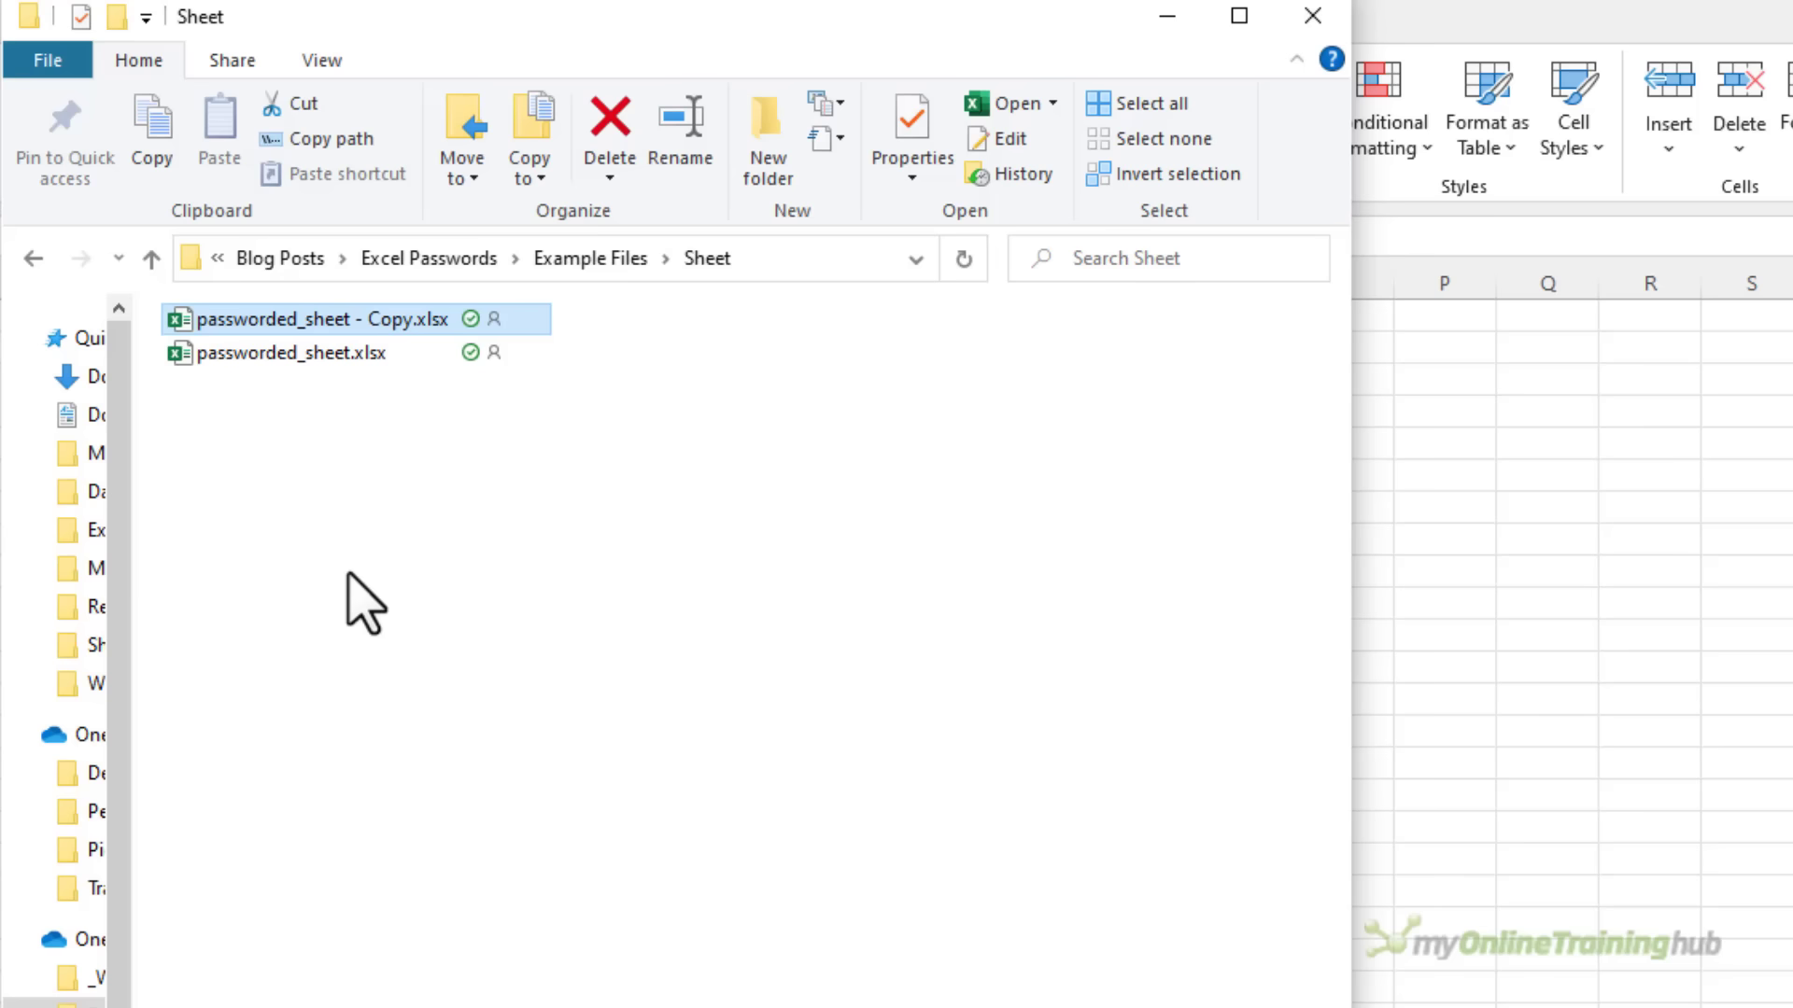
pyautogui.click(322, 63)
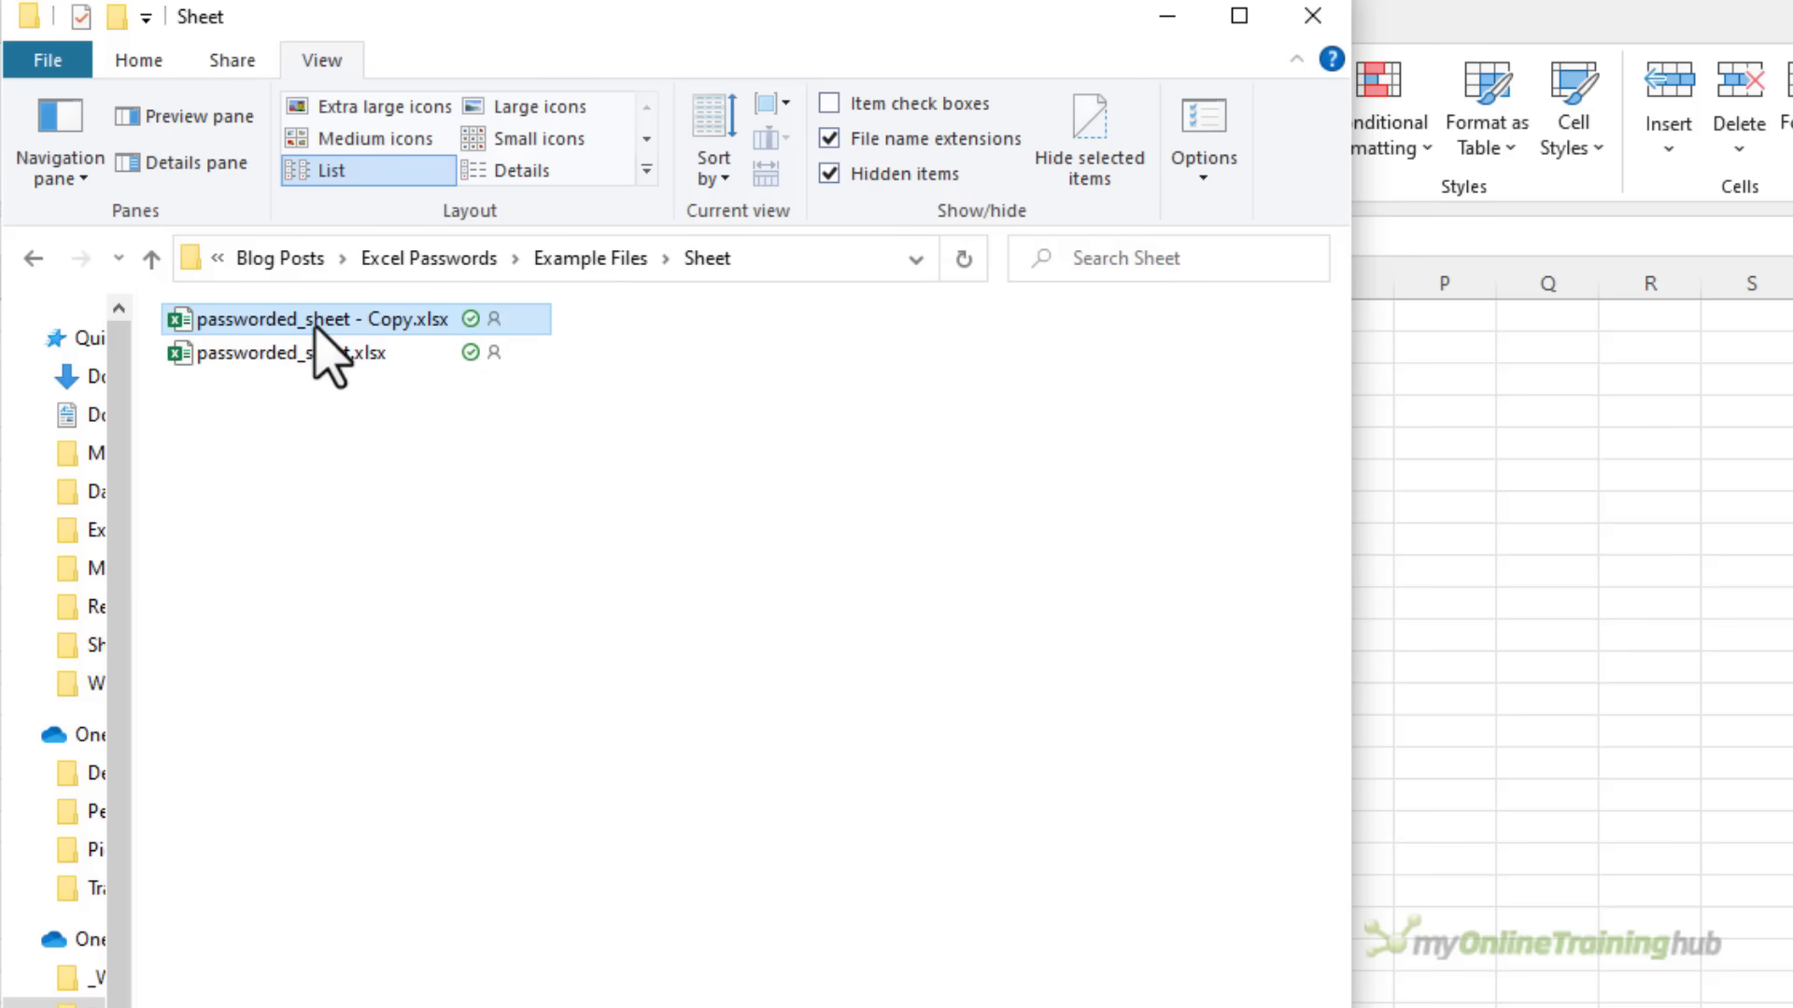
# Change the copy's extension from .xlsx to .zip, naming it passworded_sheet - Copy.zip
pyautogui.press('F2')
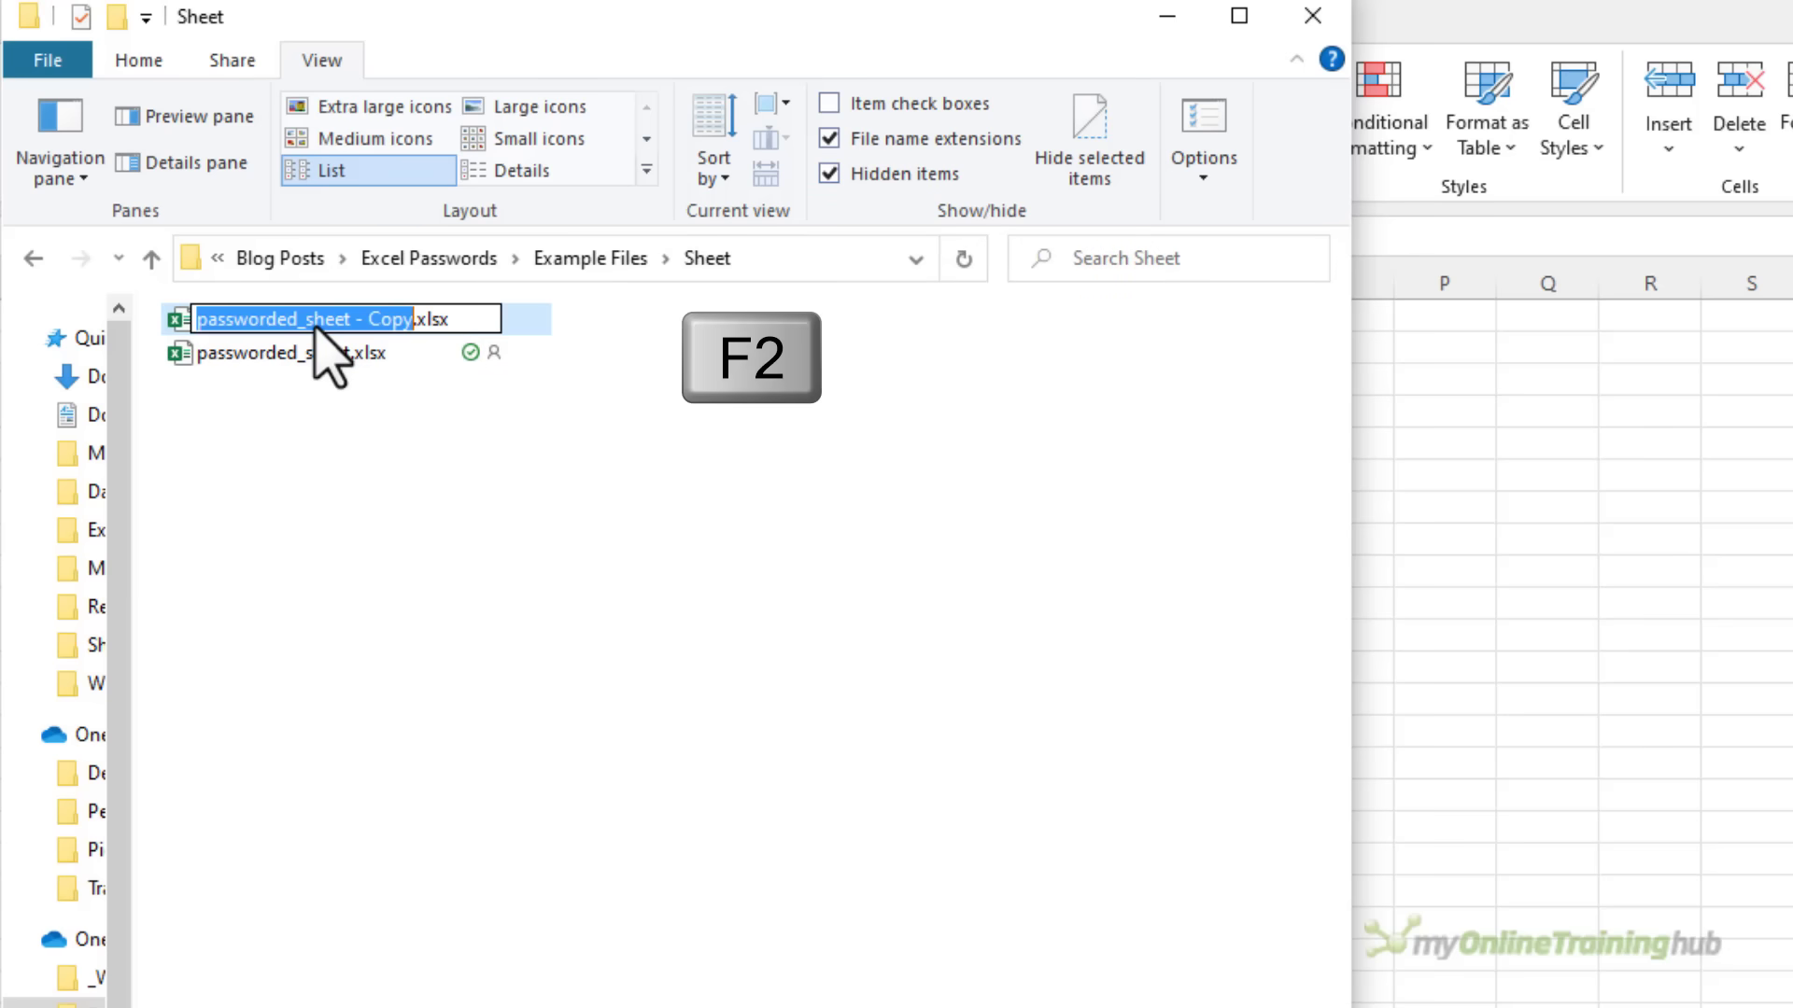
pyautogui.press('End')
pyautogui.press('BackSpace')
pyautogui.press('BackSpace')
pyautogui.press('BackSpace')
pyautogui.press('BackSpace')
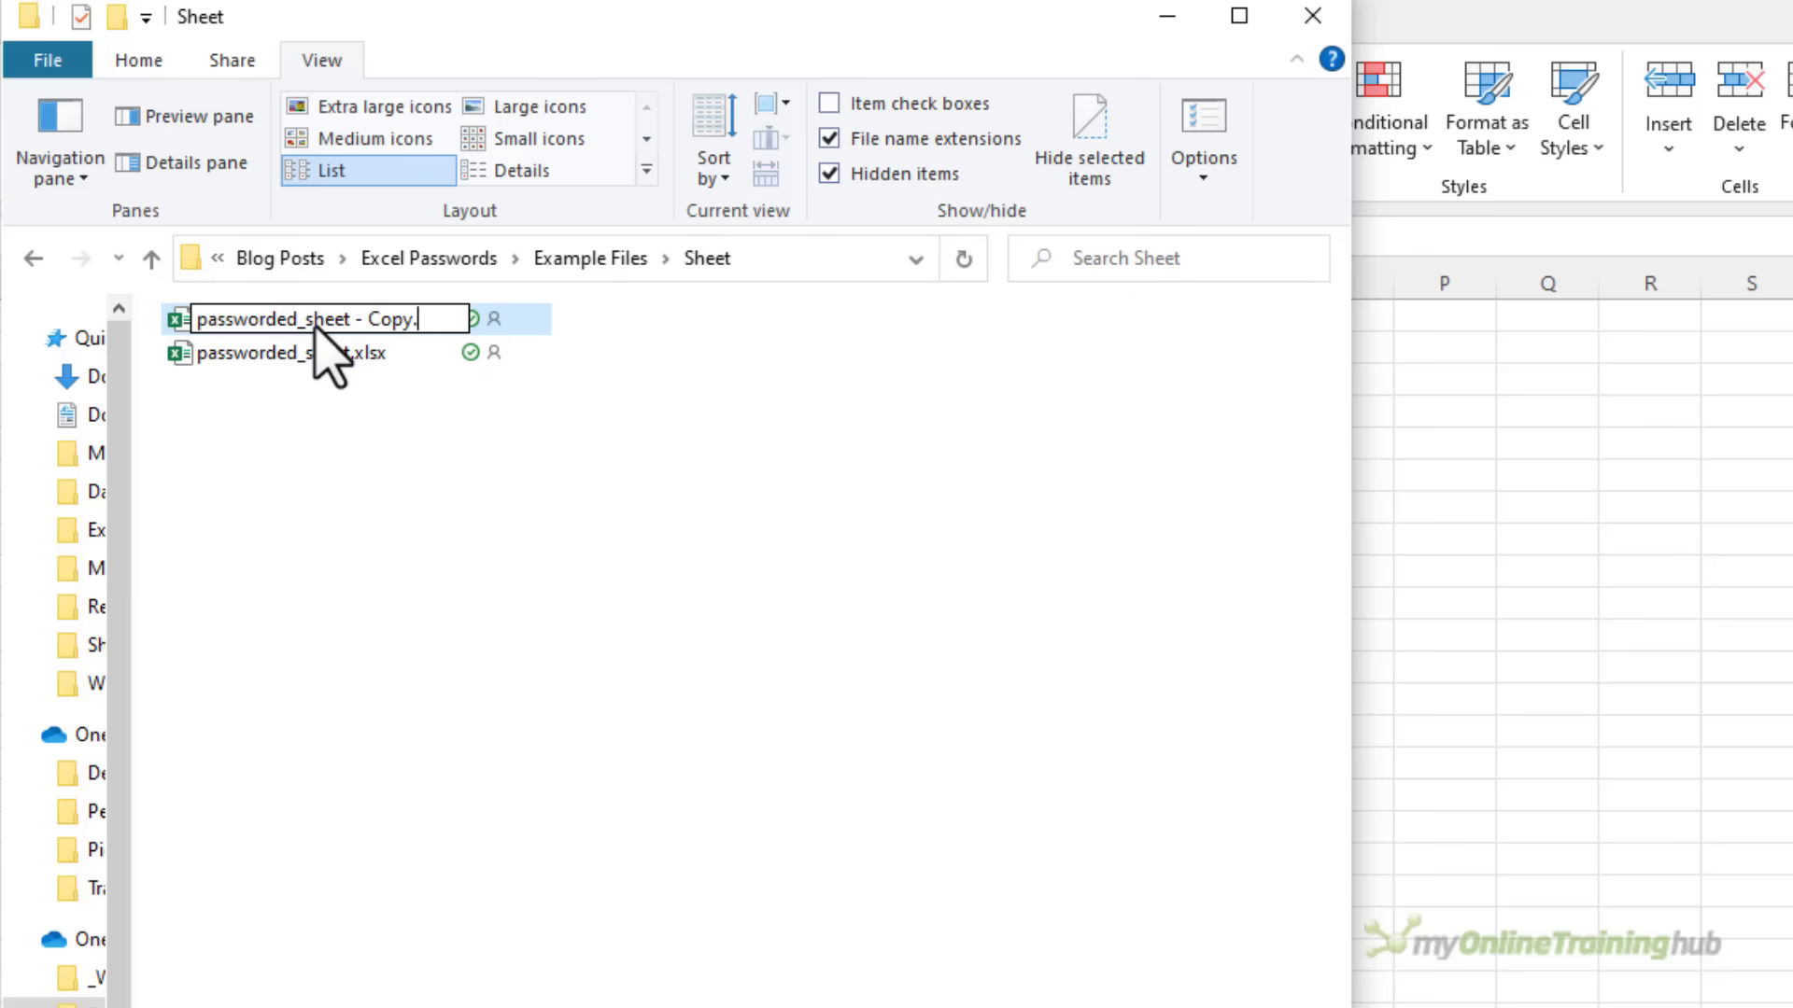
pyautogui.write('zip')
pyautogui.press('Return')
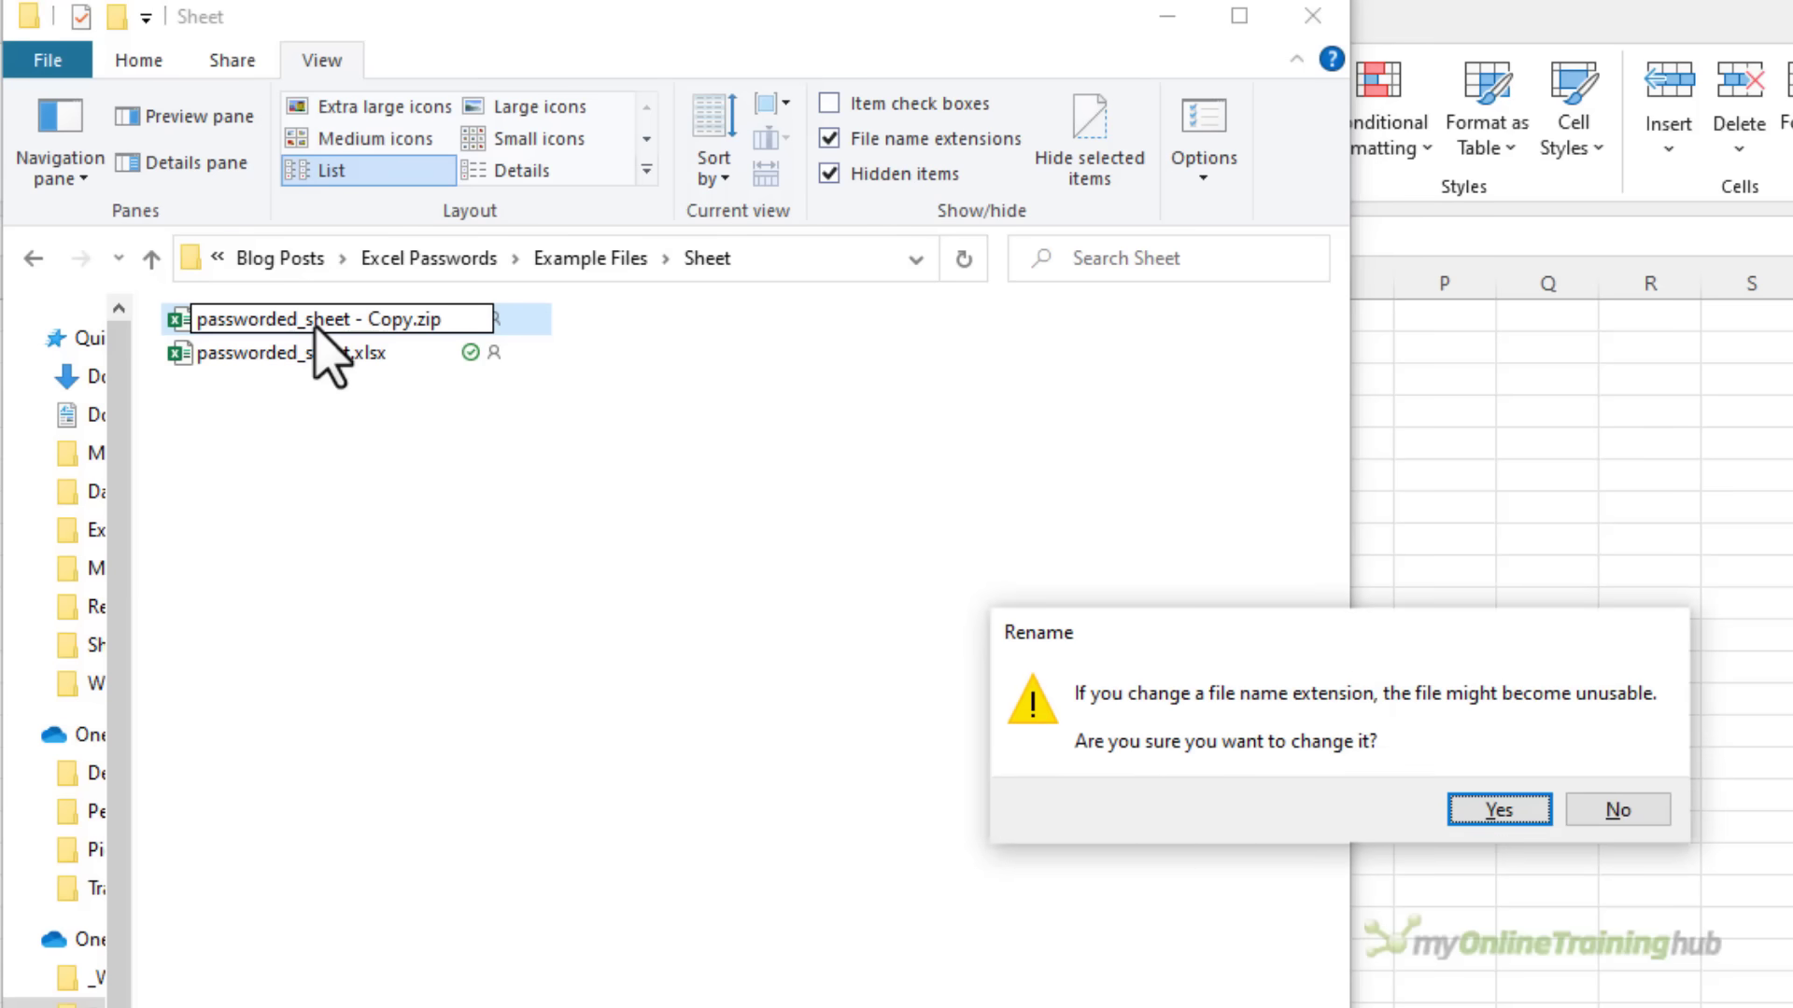
# Accept the .zip extension change and browse into the archive's xl\worksheets folder
pyautogui.click(1471, 827)
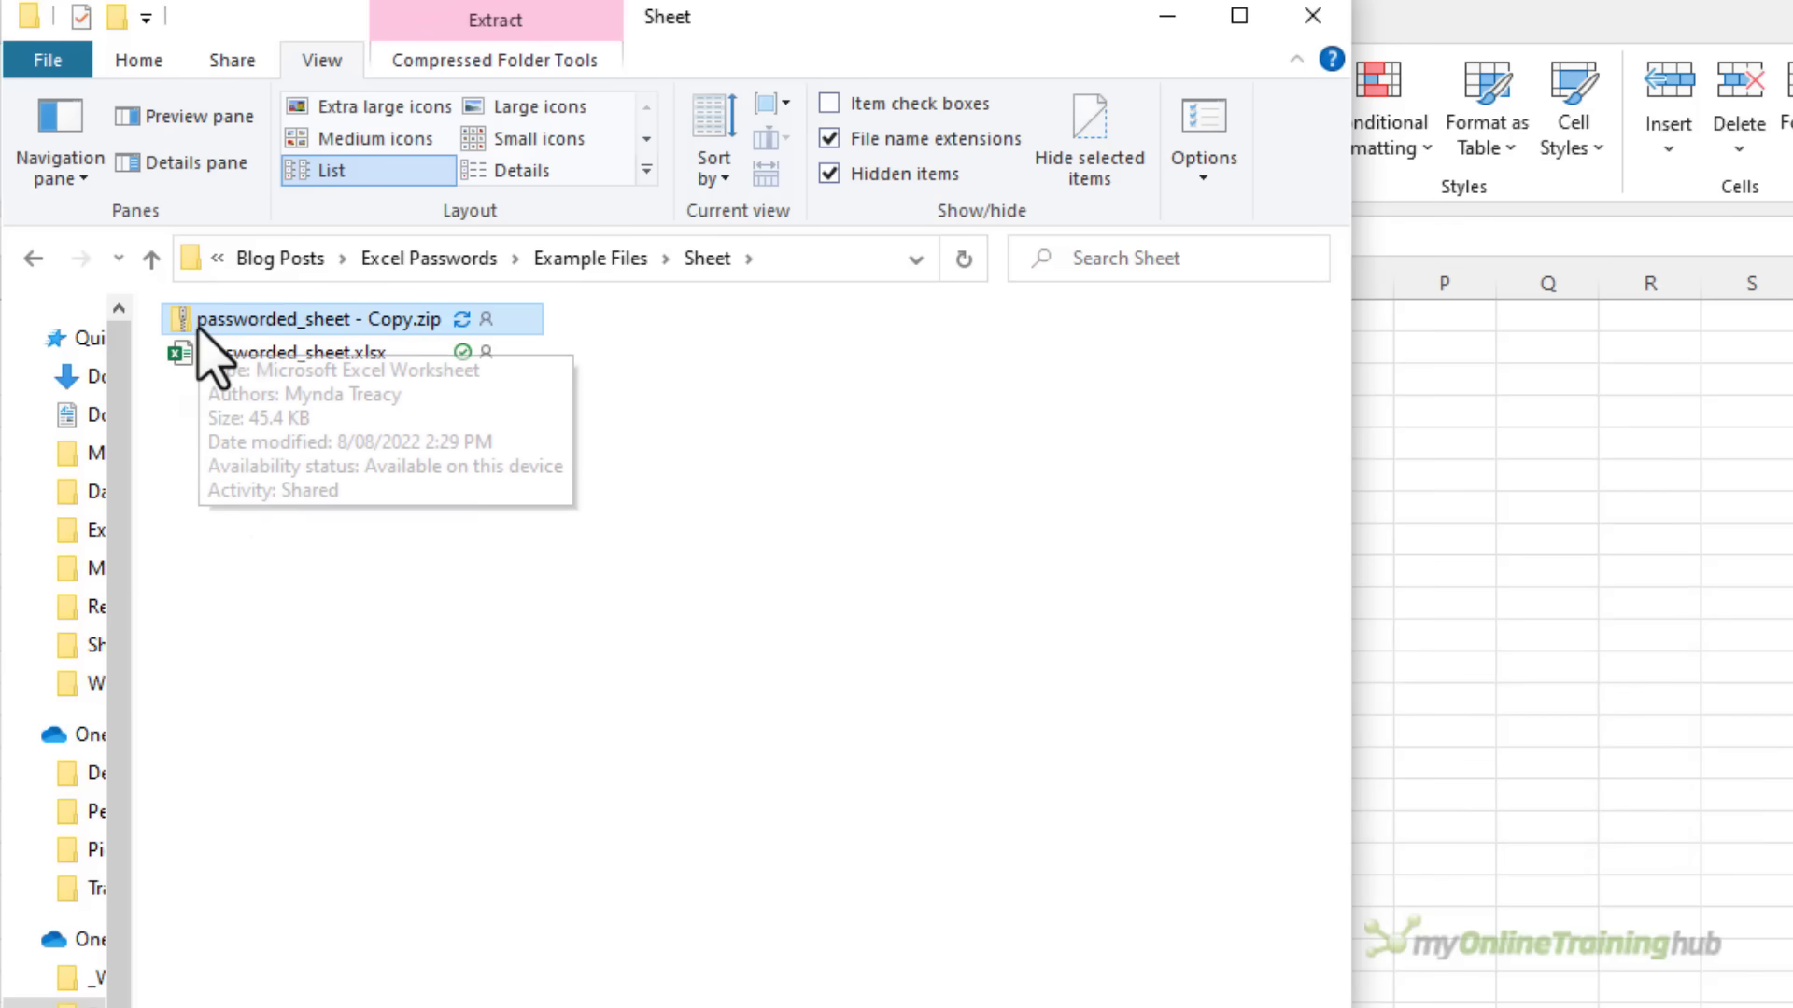
pyautogui.doubleClick(199, 326)
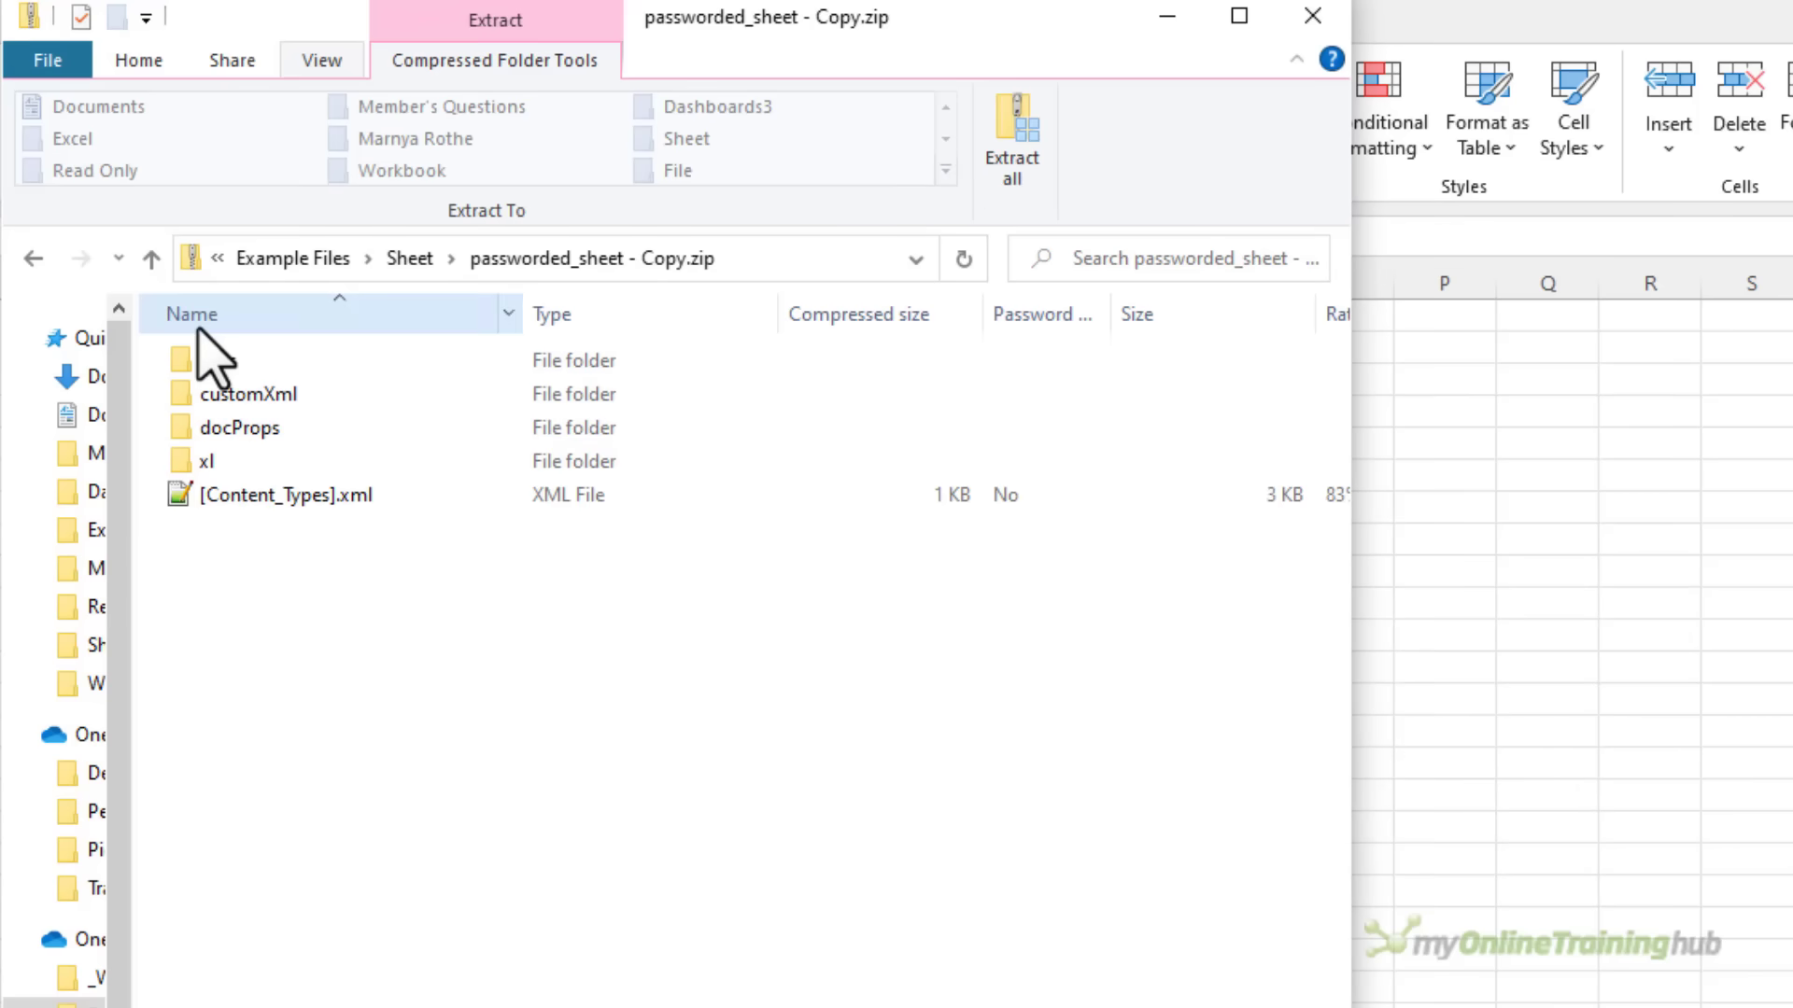
pyautogui.doubleClick(245, 467)
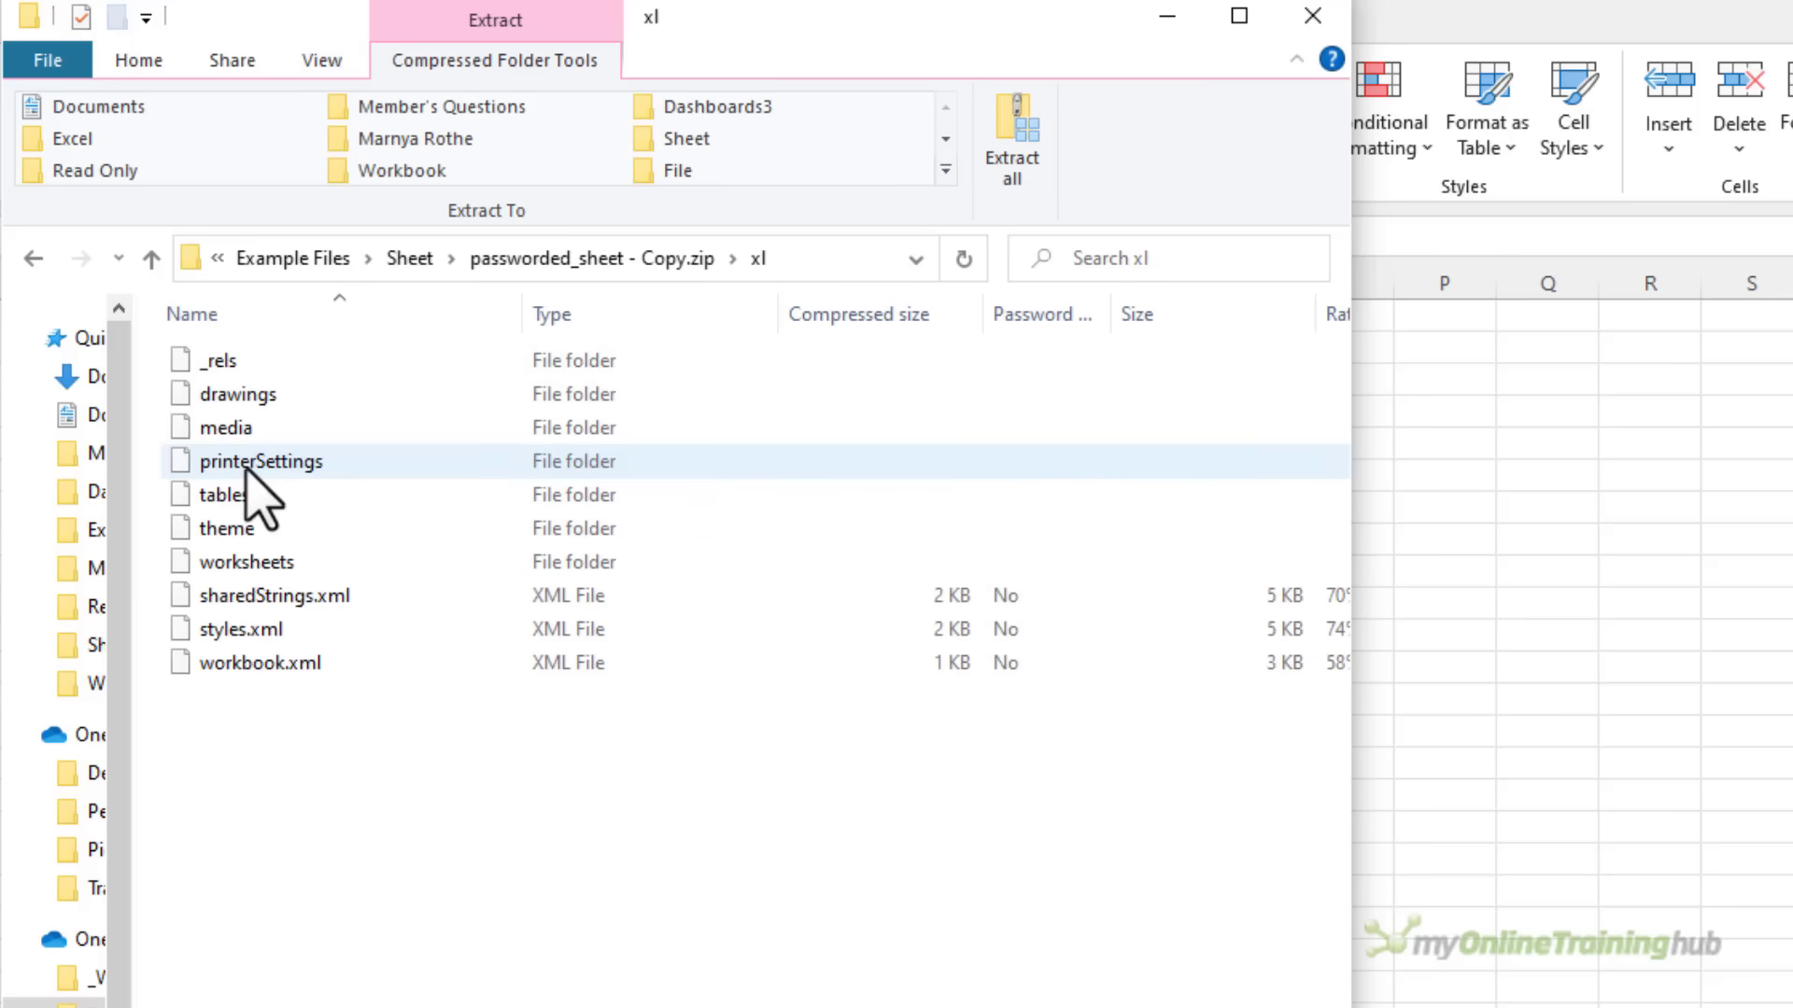
pyautogui.doubleClick(280, 563)
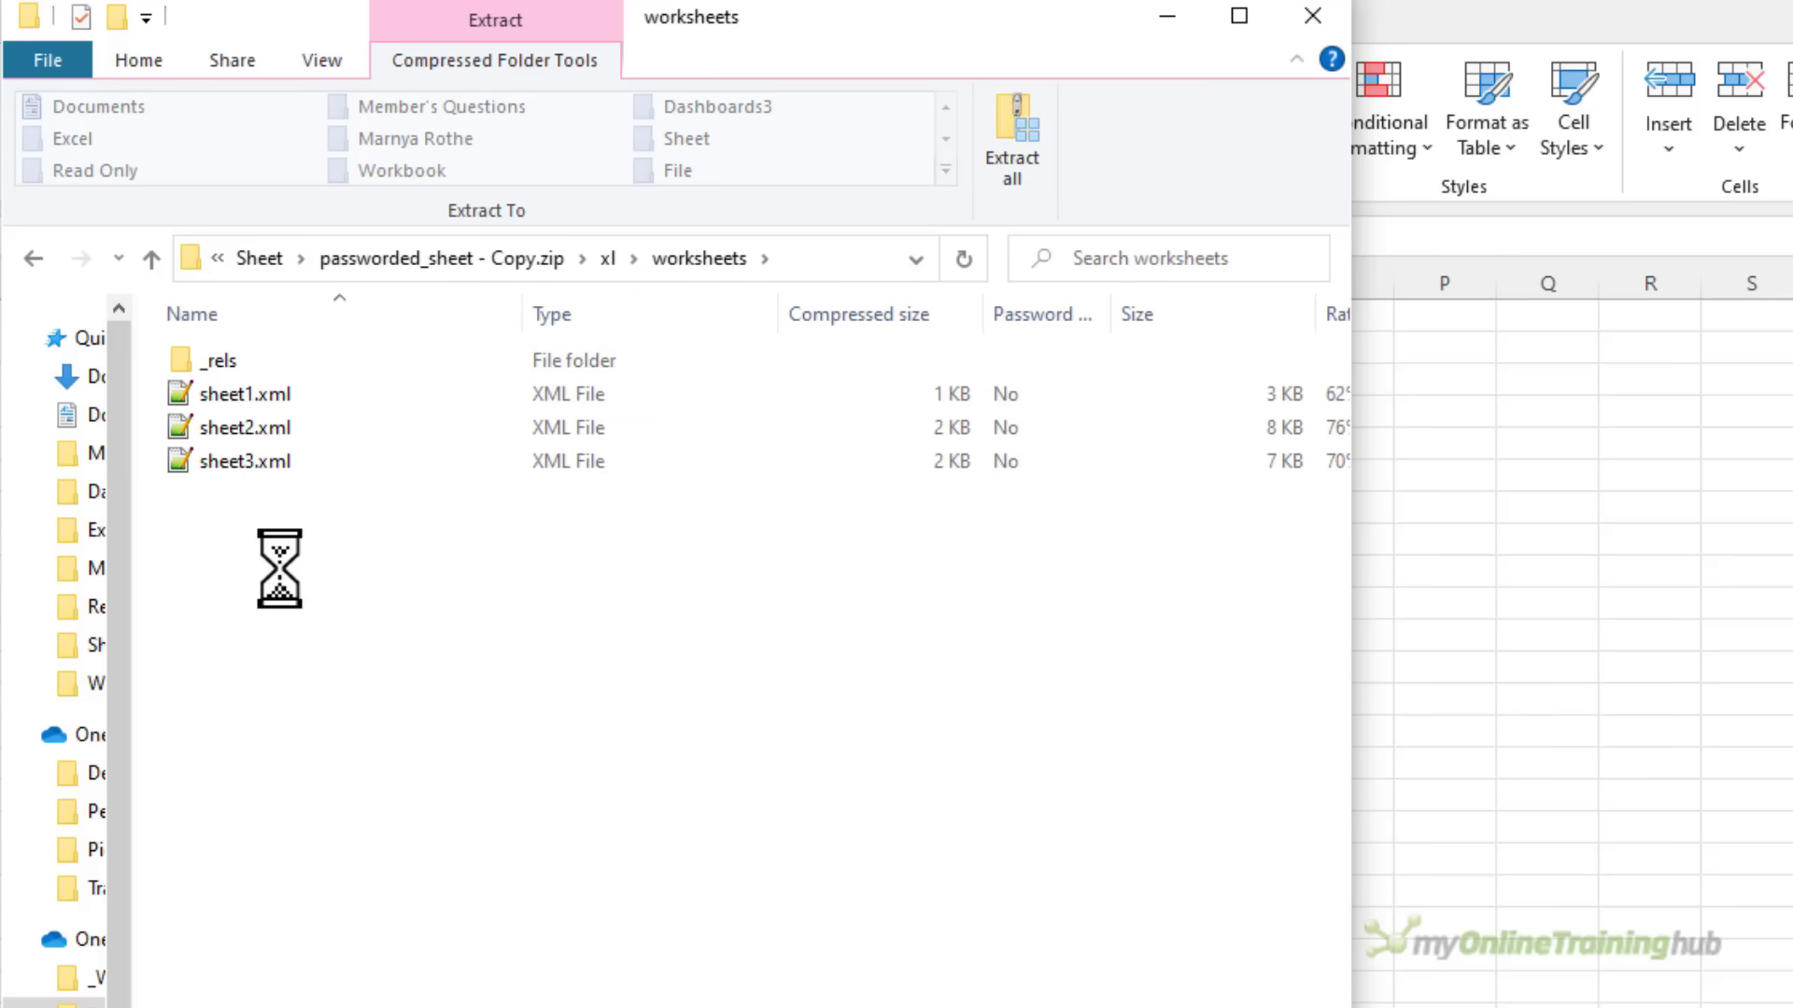
# Copy sheet2.xml from the archive into the Example Files folder
pyautogui.press('Up')
pyautogui.press('Up')
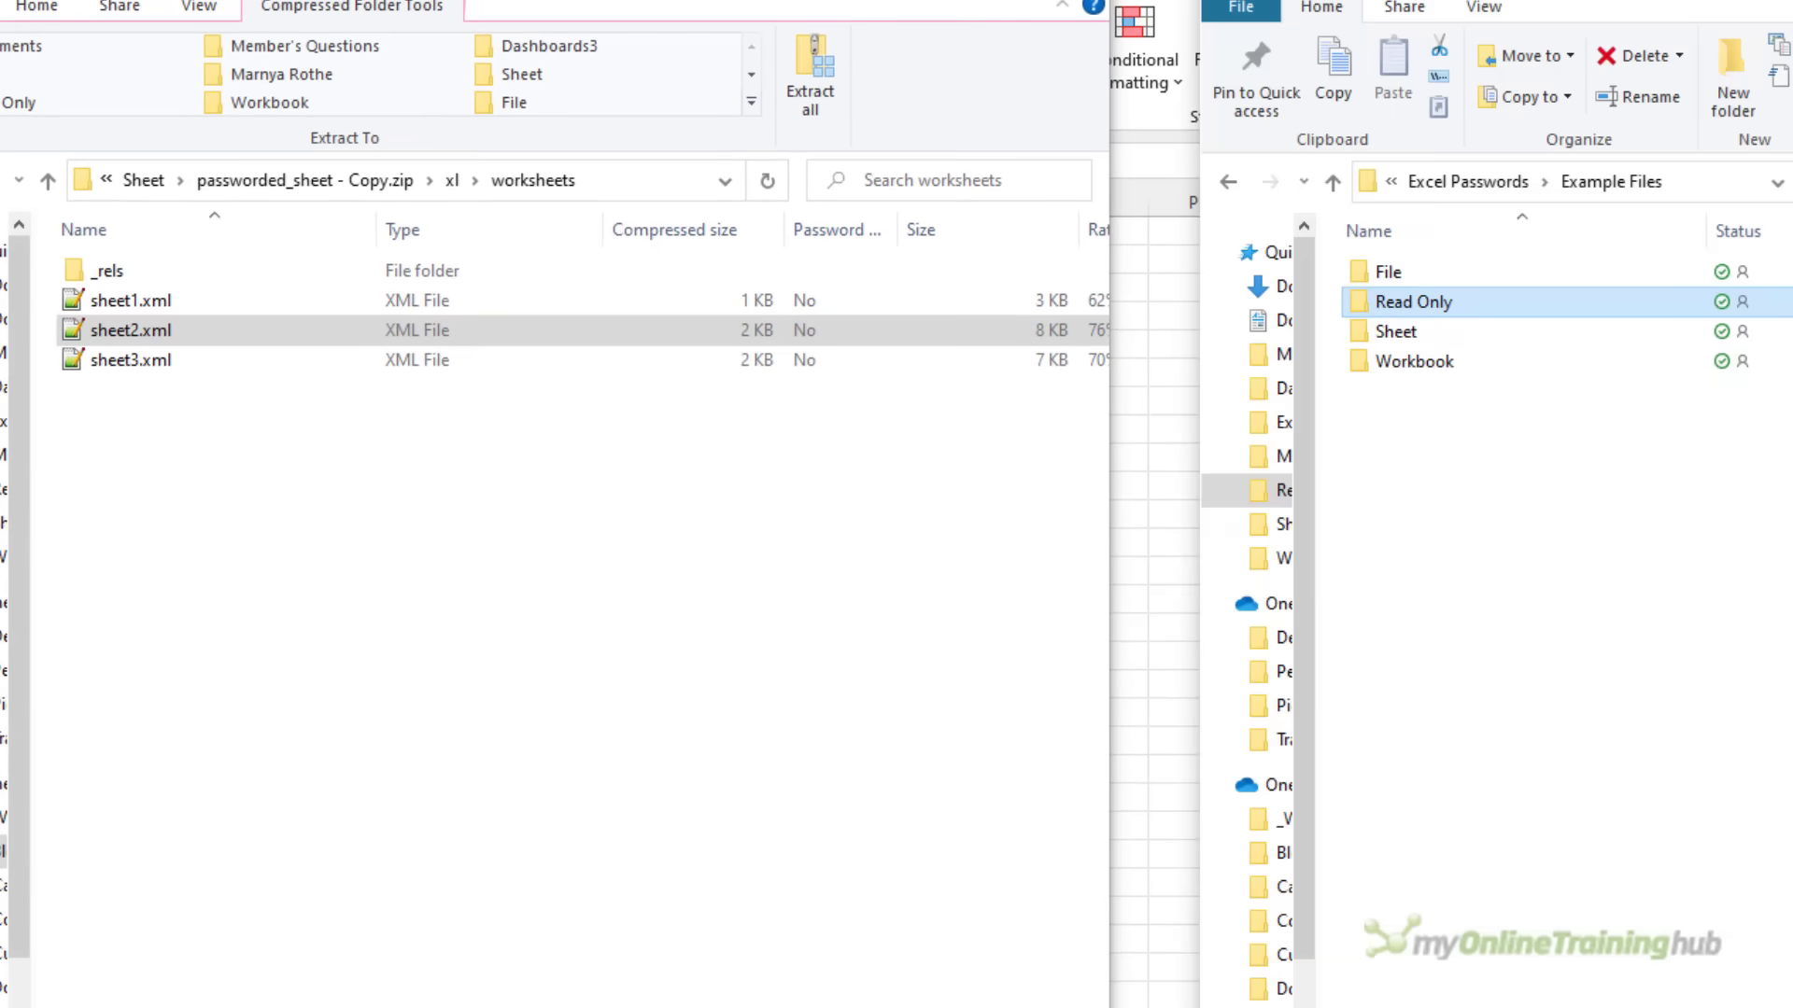
pyautogui.click(125, 338)
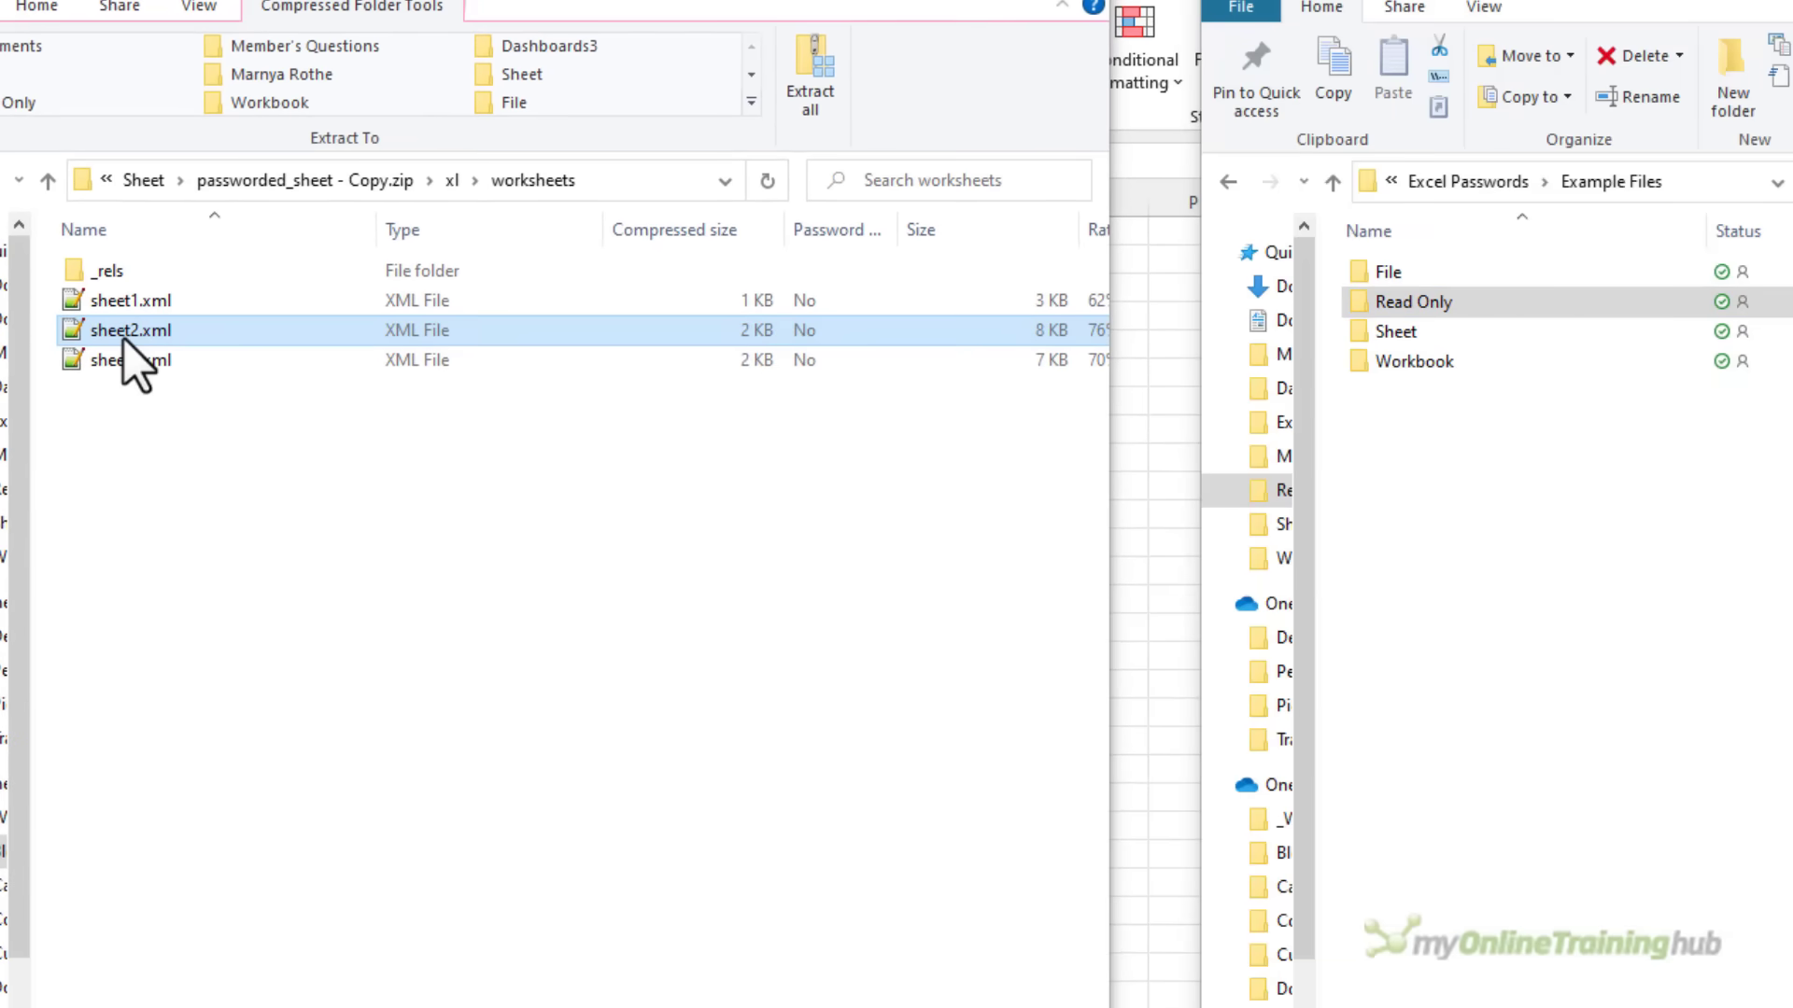
pyautogui.moveTo(125, 339); pyautogui.dragTo(1465, 468)
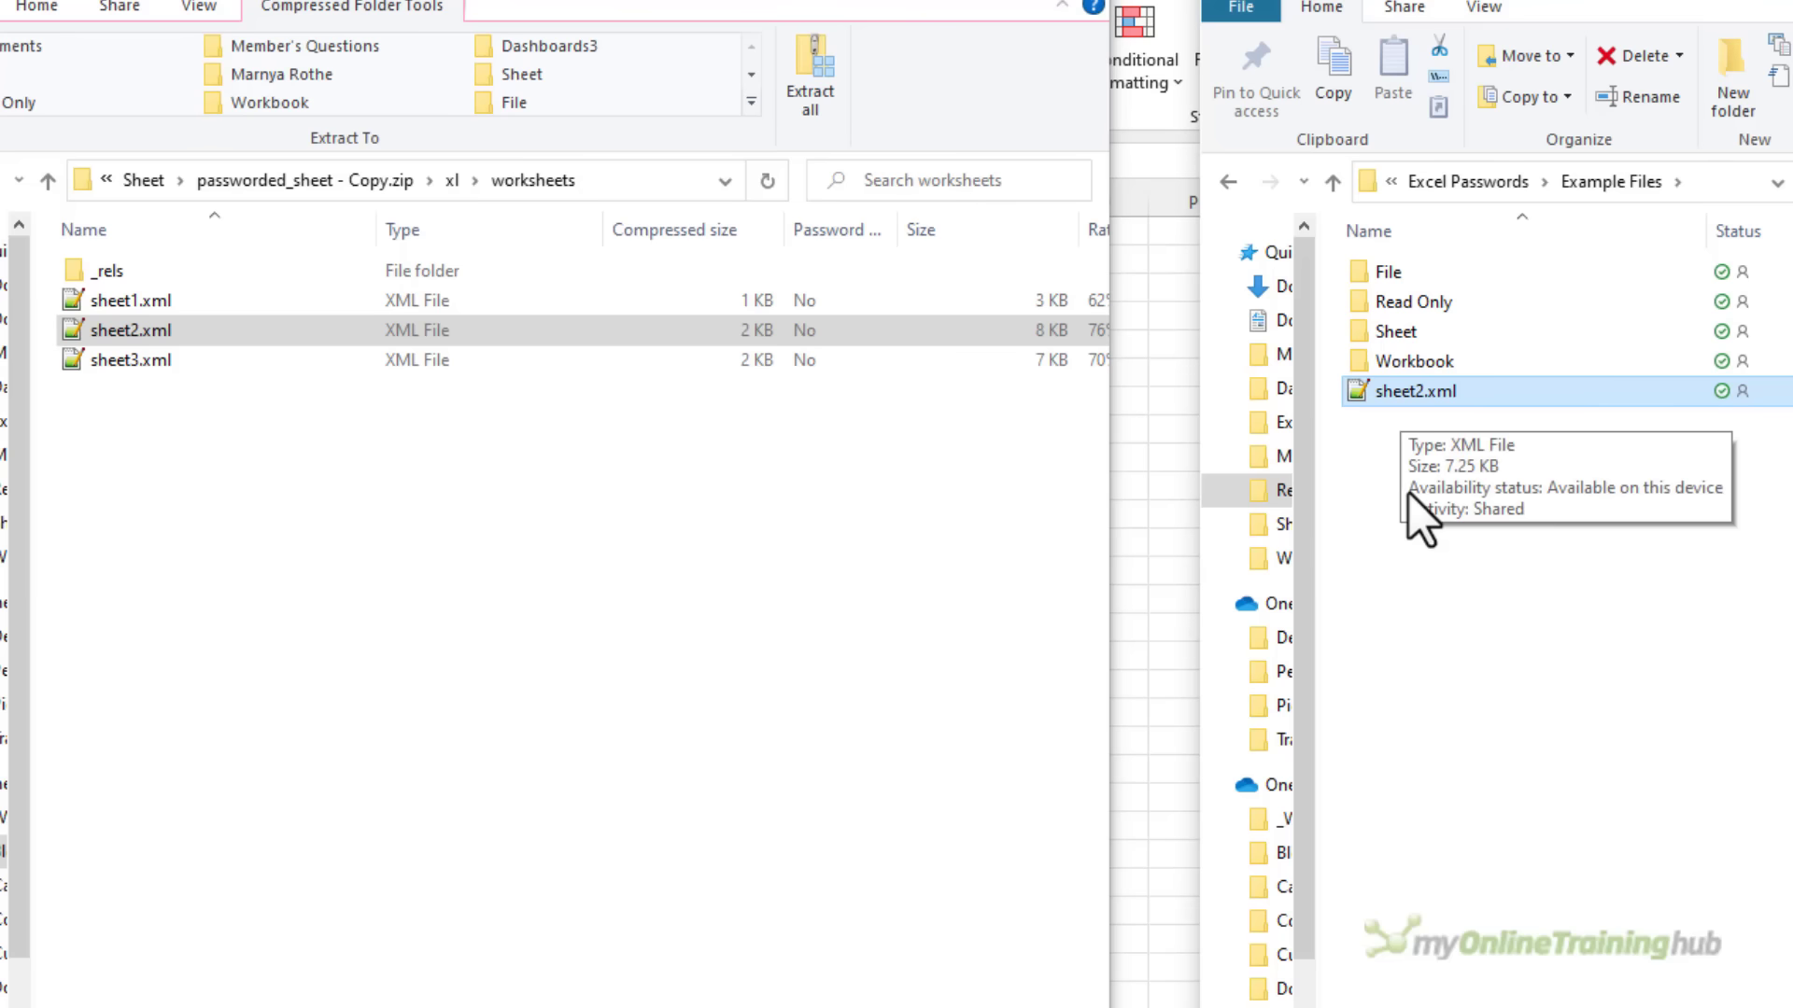
# Open the copied sheet2.xml in Notepad++ and find the sheetProtection entry
pyautogui.doubleClick(1379, 401)
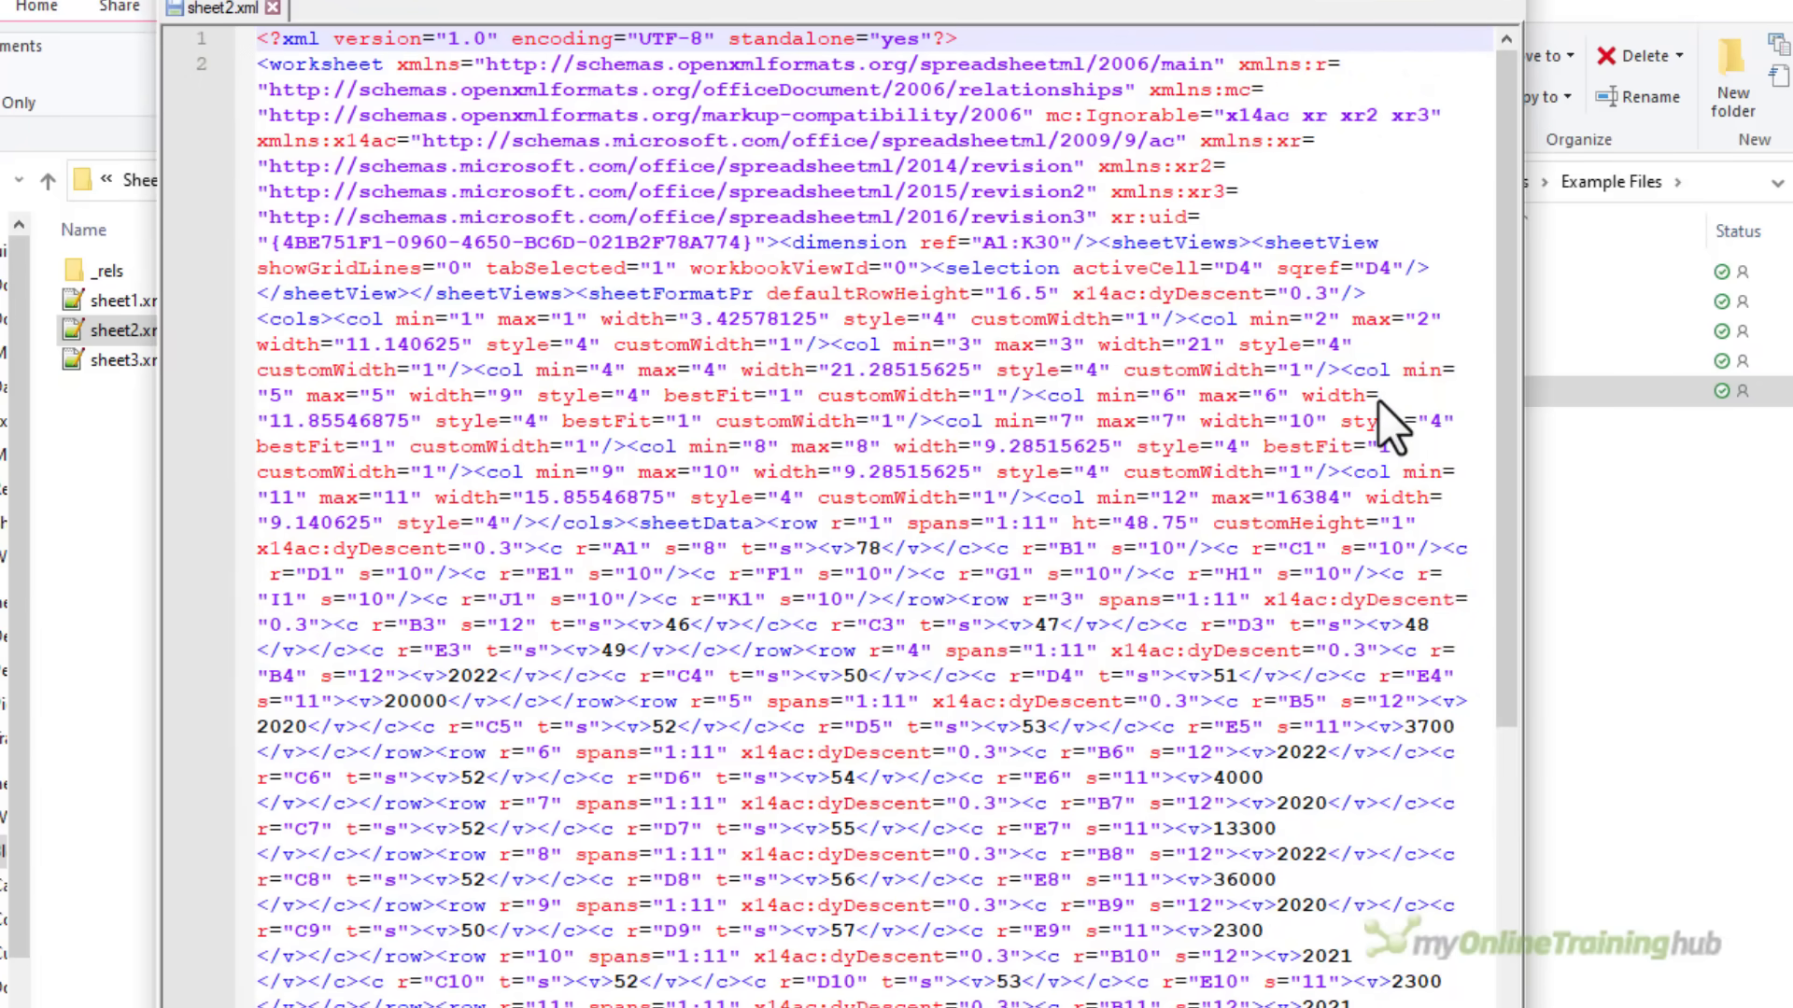
pyautogui.hotkey('ctrl', 'f')
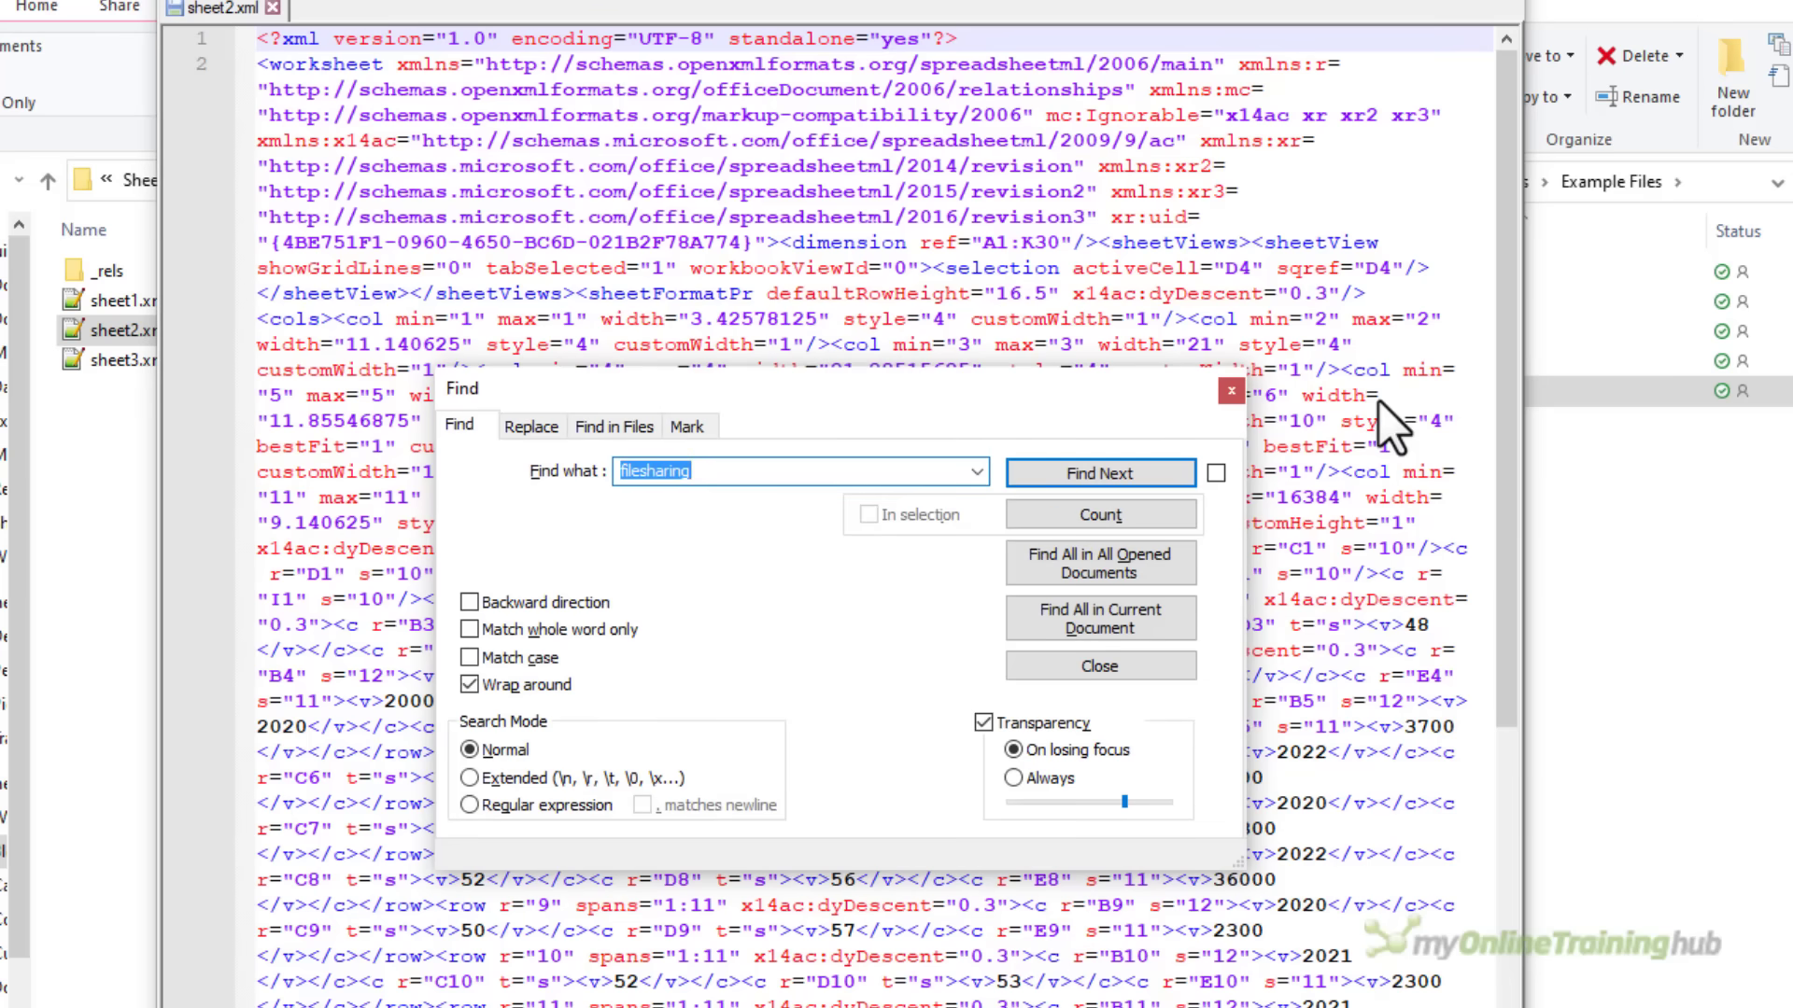
pyautogui.write('sheetprotectio')
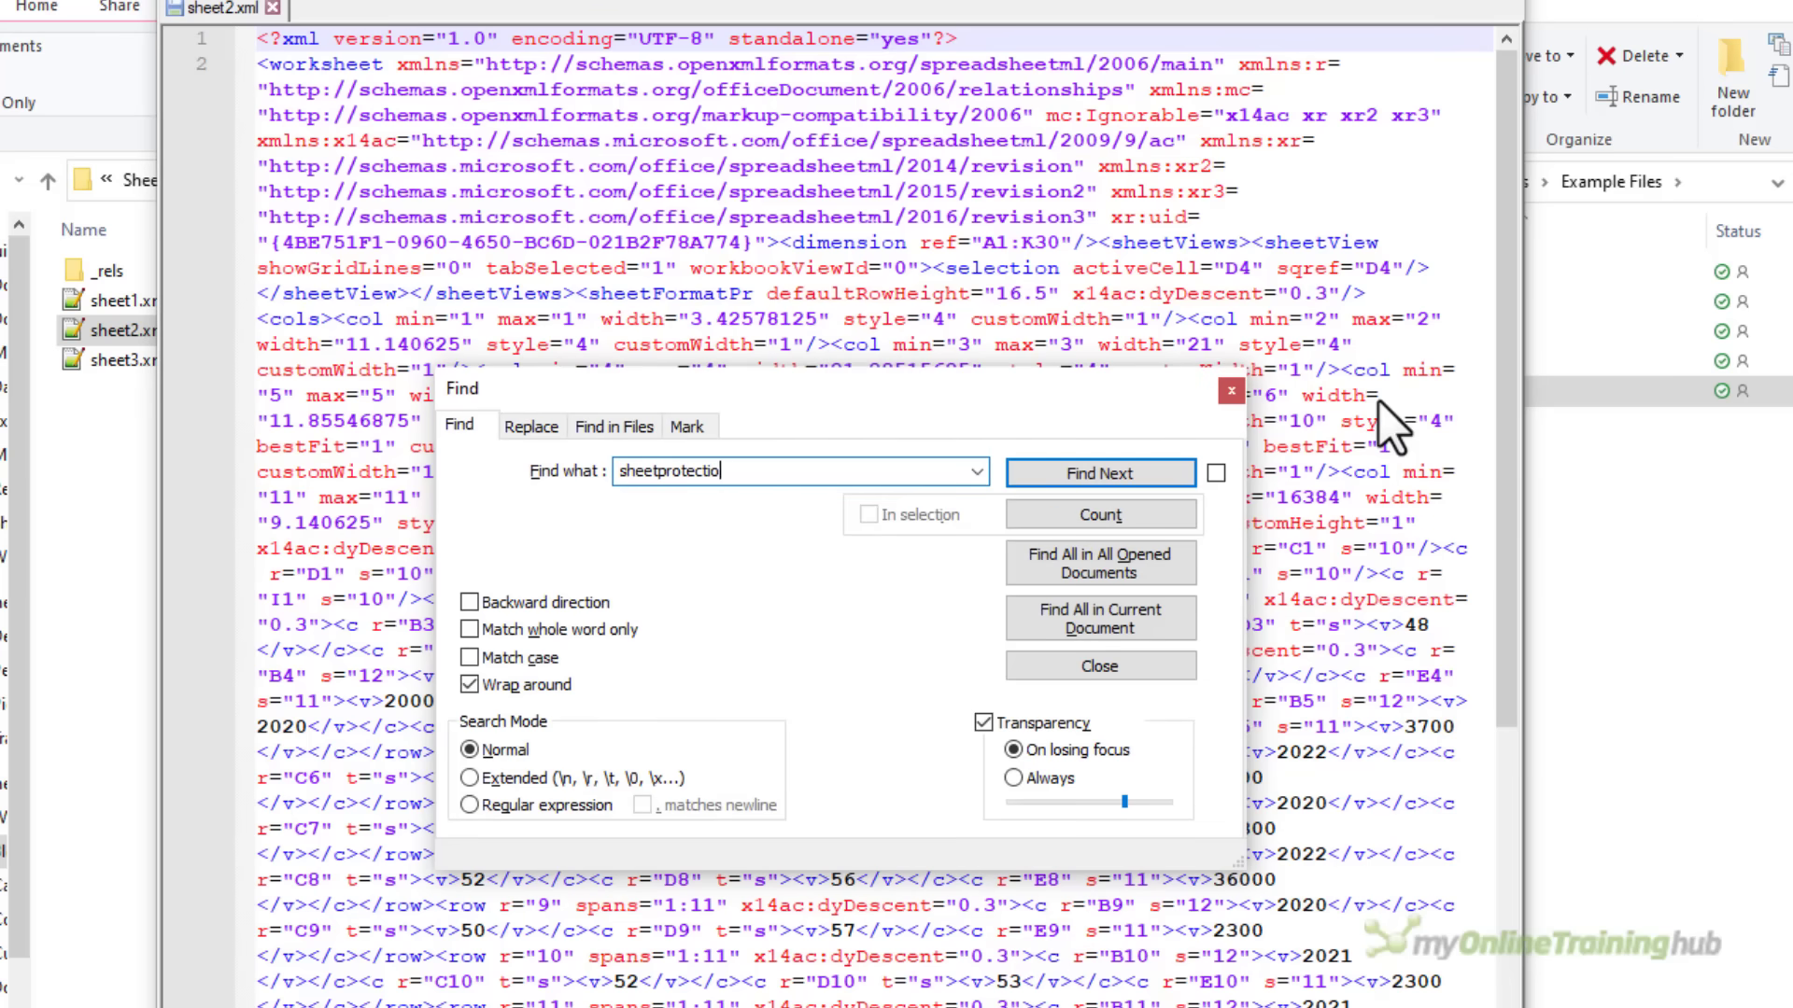
pyautogui.write('n')
pyautogui.press('Return')
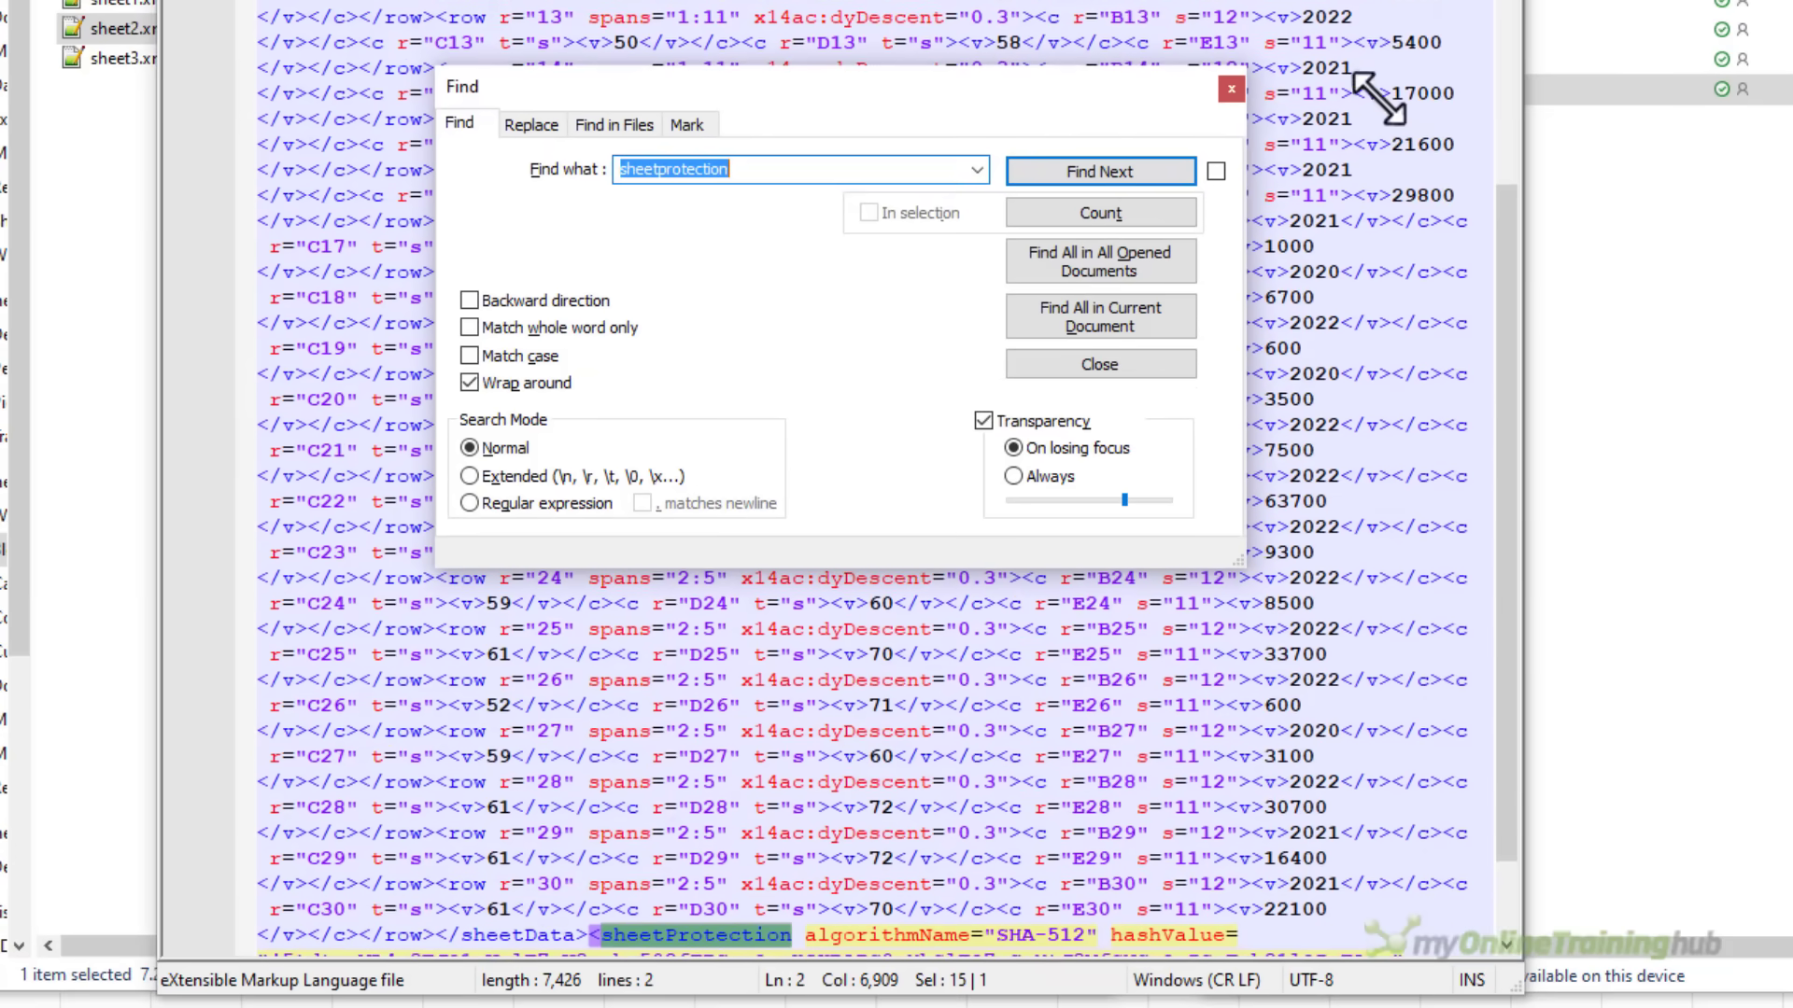
pyautogui.scroll(-2, 1379, 98)
pyautogui.click(1229, 90)
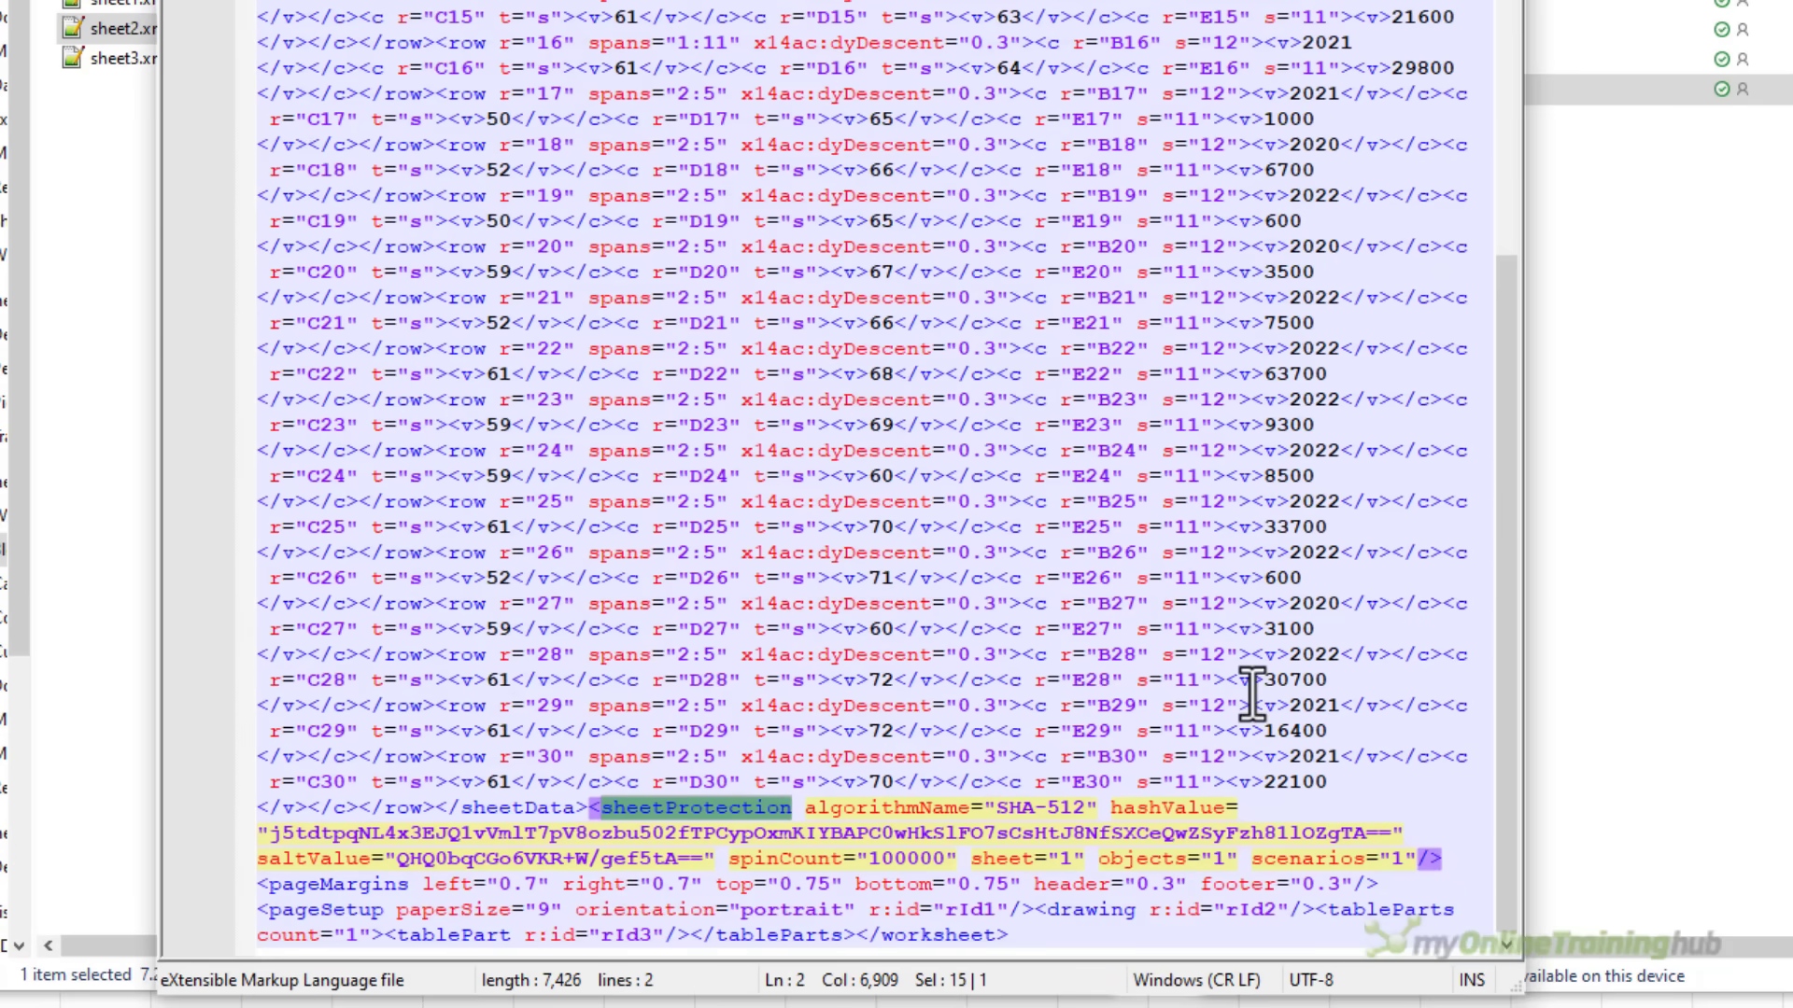
# Delete the whole <sheetProtection …/> element, save sheet2.xml and close Notepad++
pyautogui.click(594, 810)
pyautogui.moveTo(595, 810); pyautogui.dragTo(1445, 857)
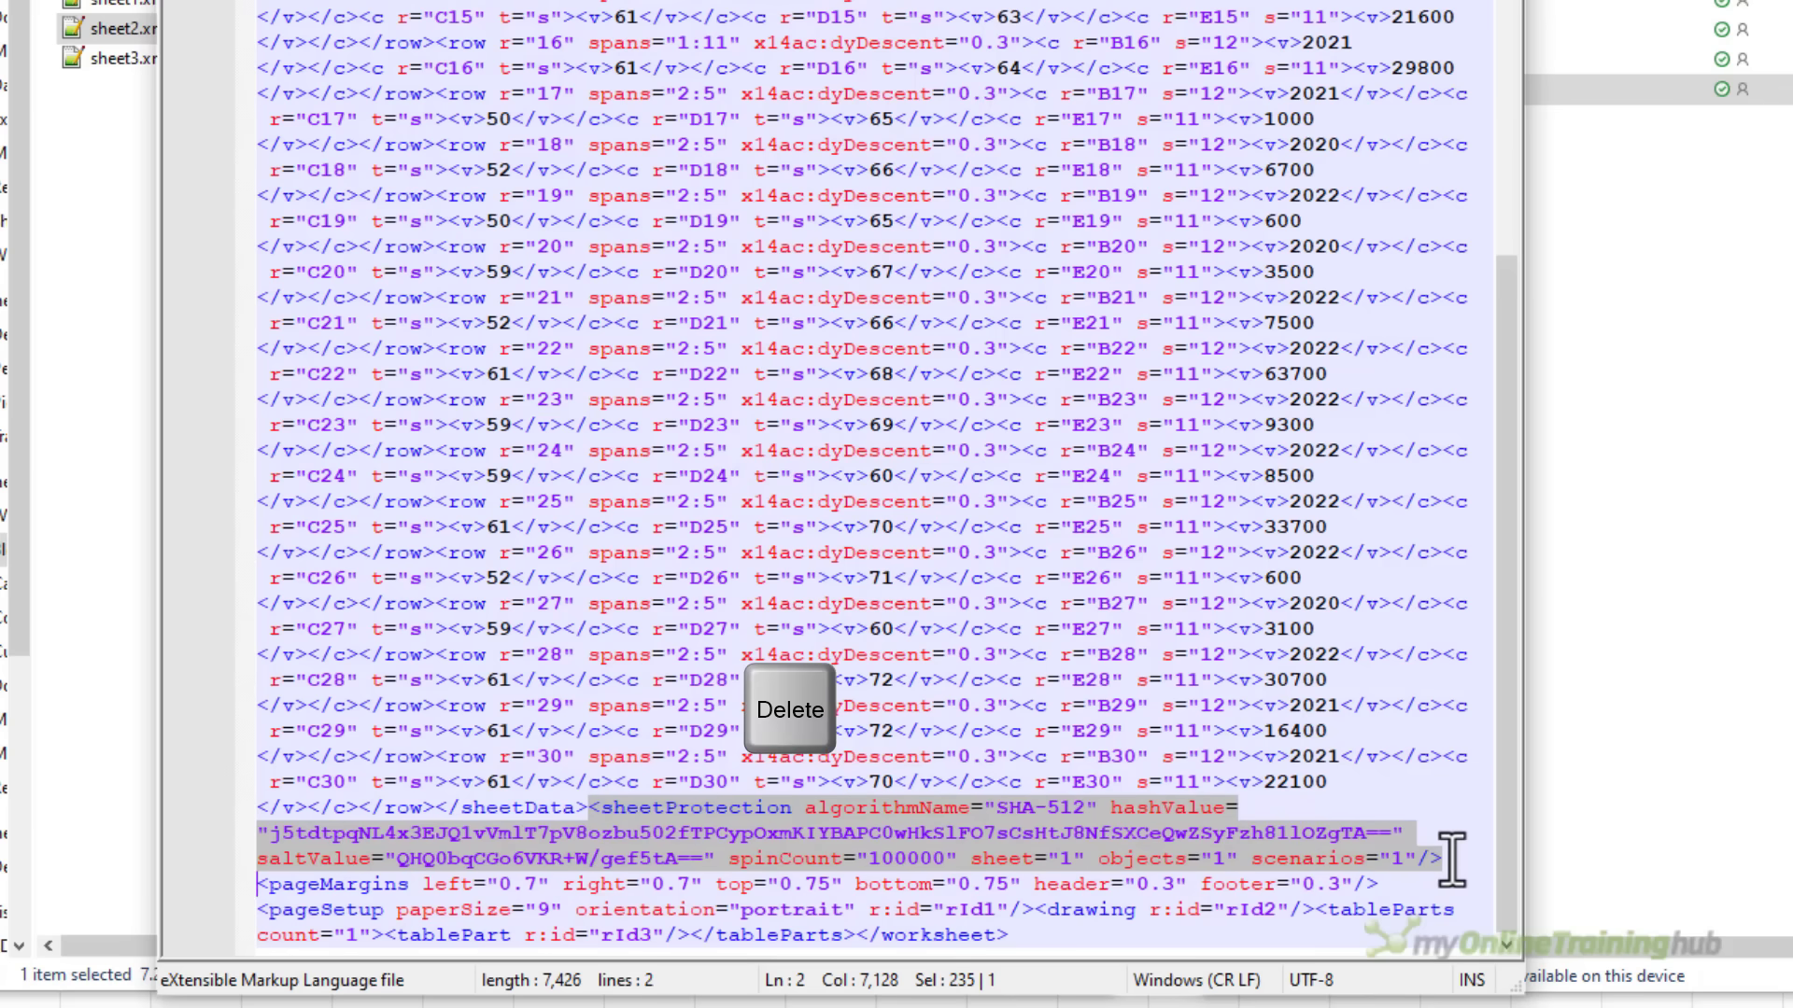
pyautogui.press('Delete')
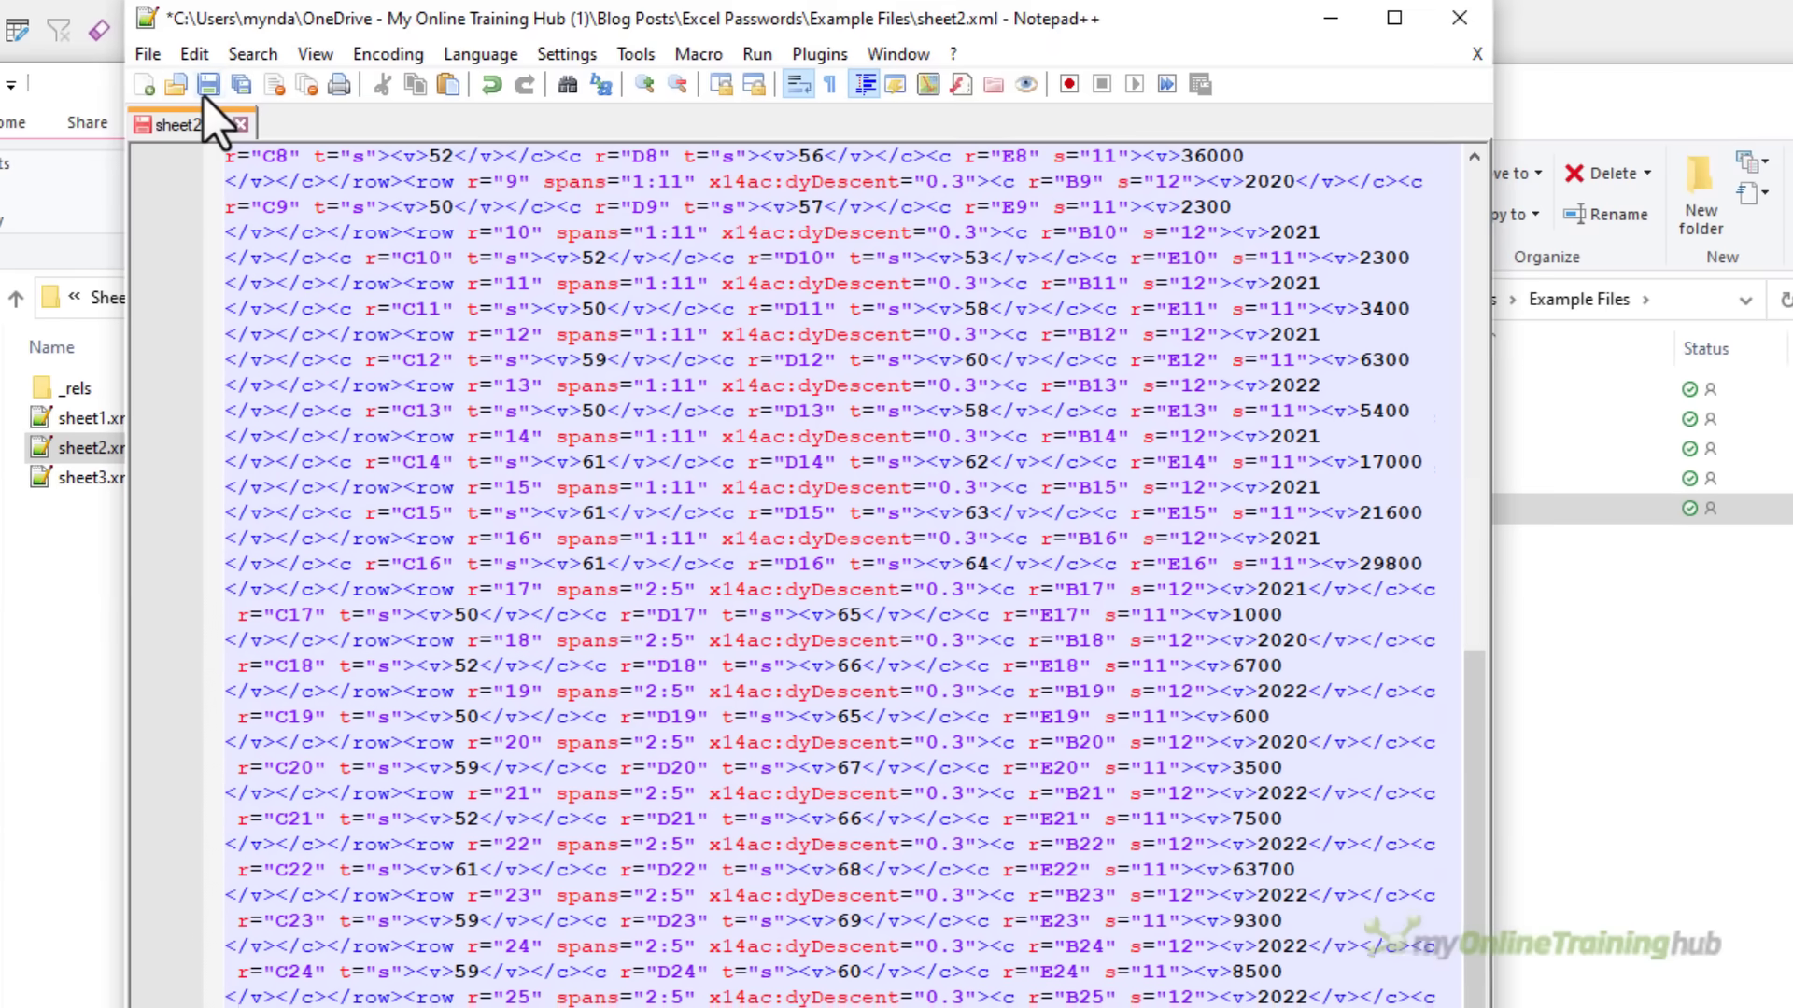
pyautogui.click(207, 90)
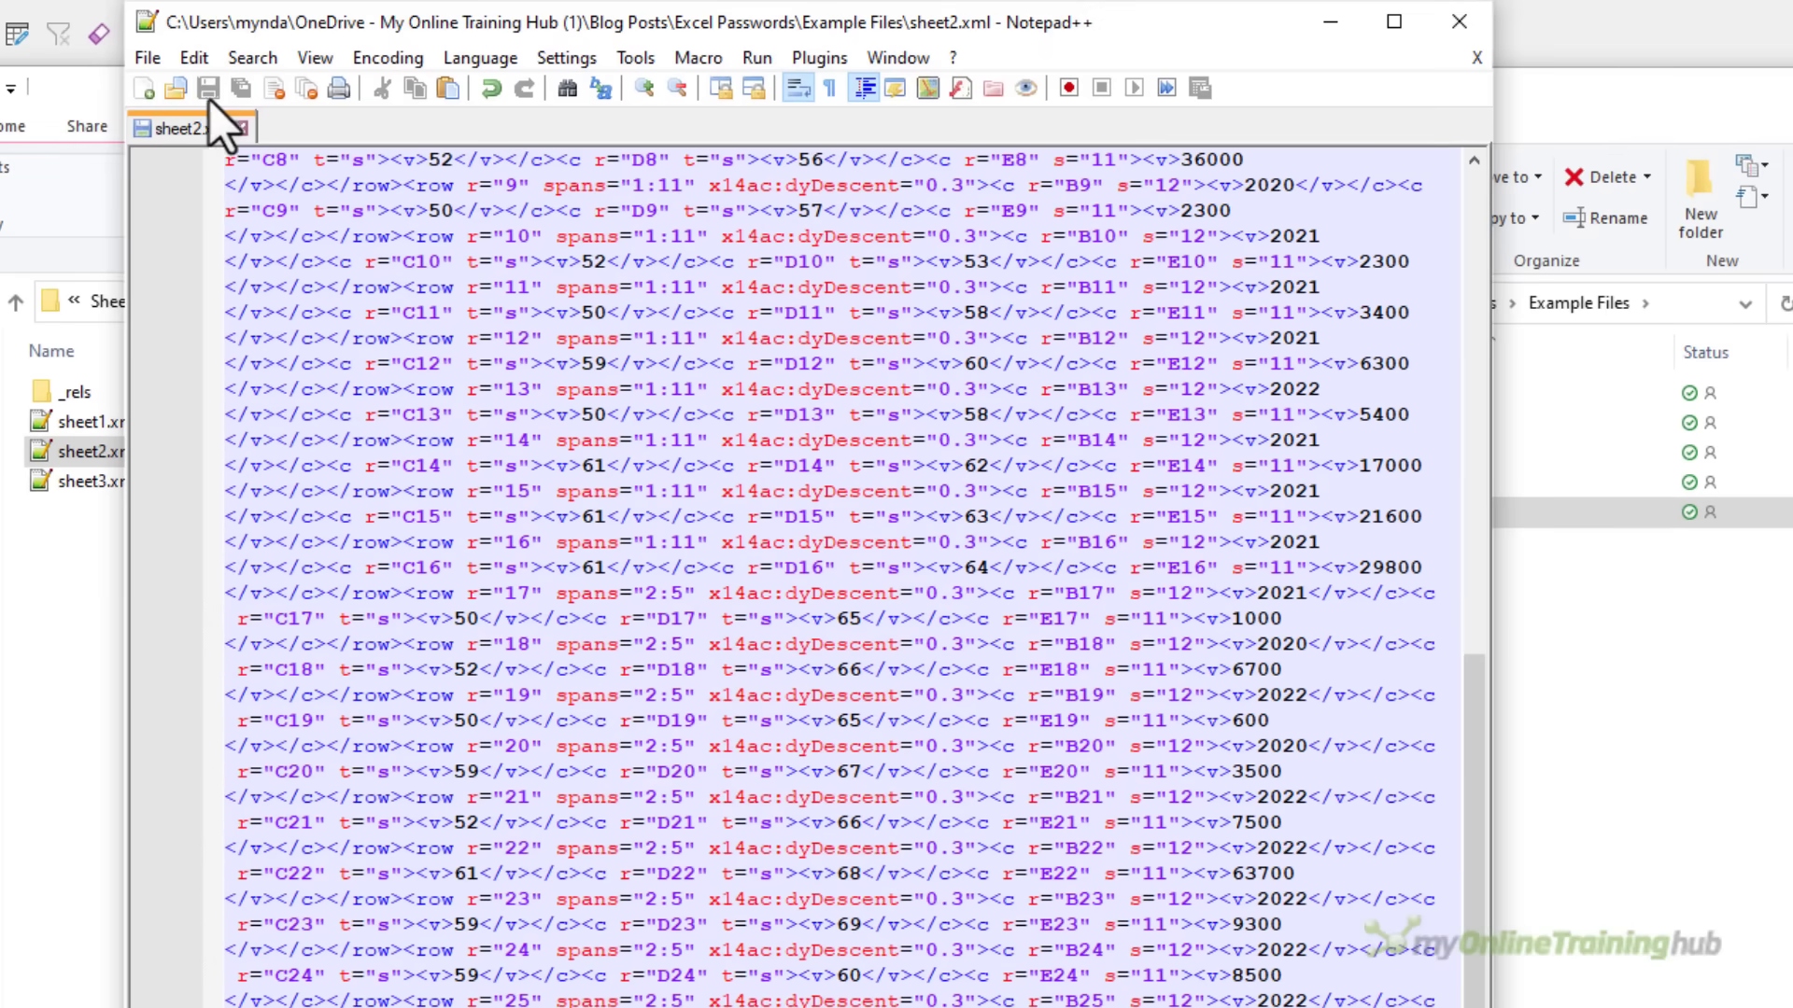
pyautogui.click(1460, 20)
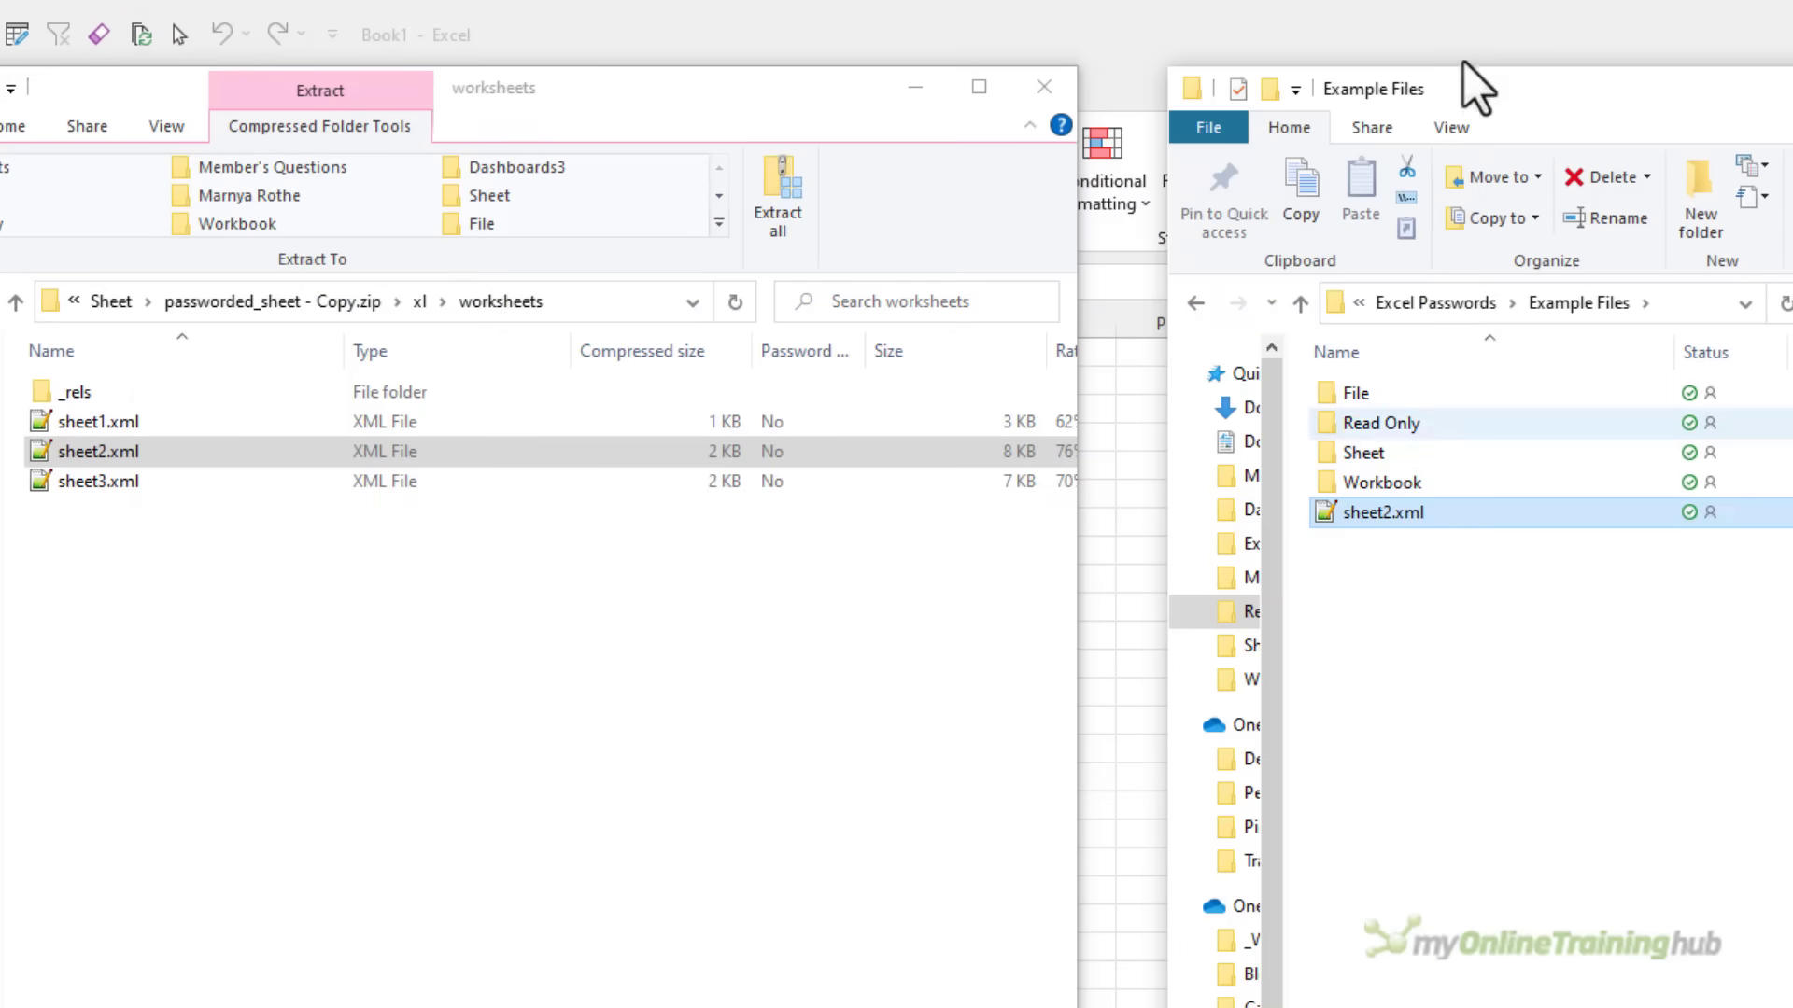
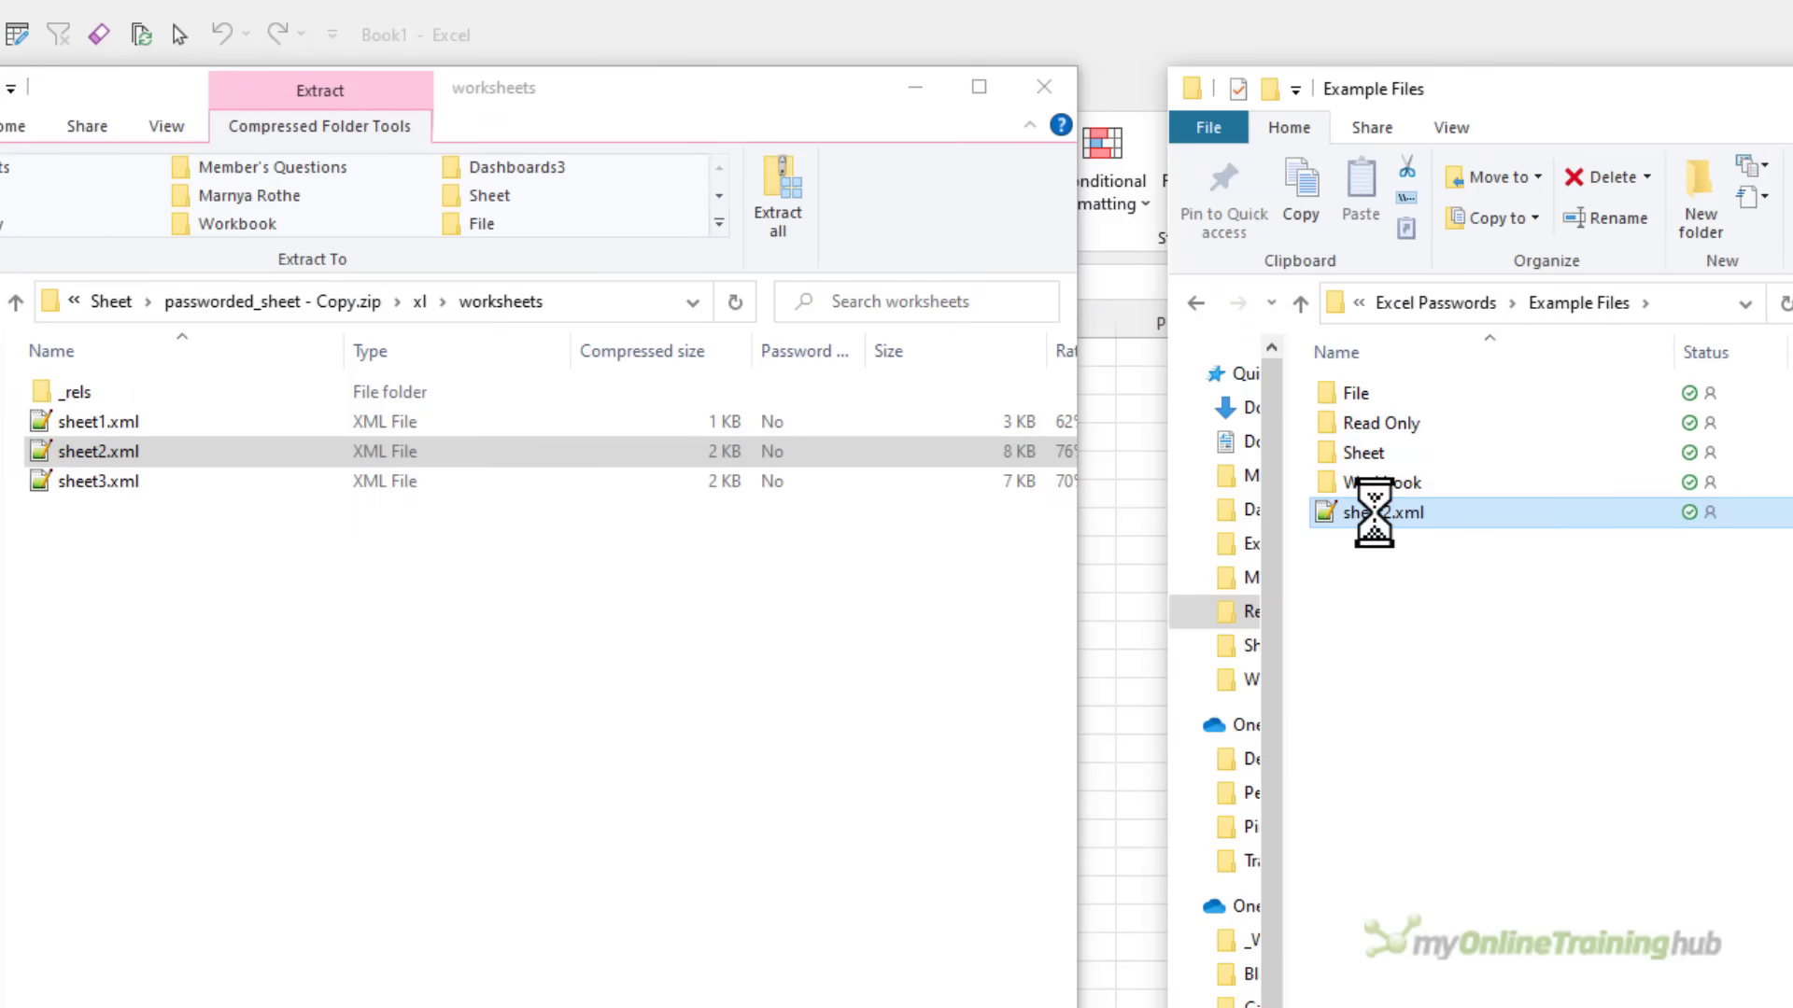
# Copy the edited sheet2.xml from Example Files into the zip's xl\worksheets folder, replacing the original
pyautogui.moveTo(1373, 511); pyautogui.dragTo(190, 612)
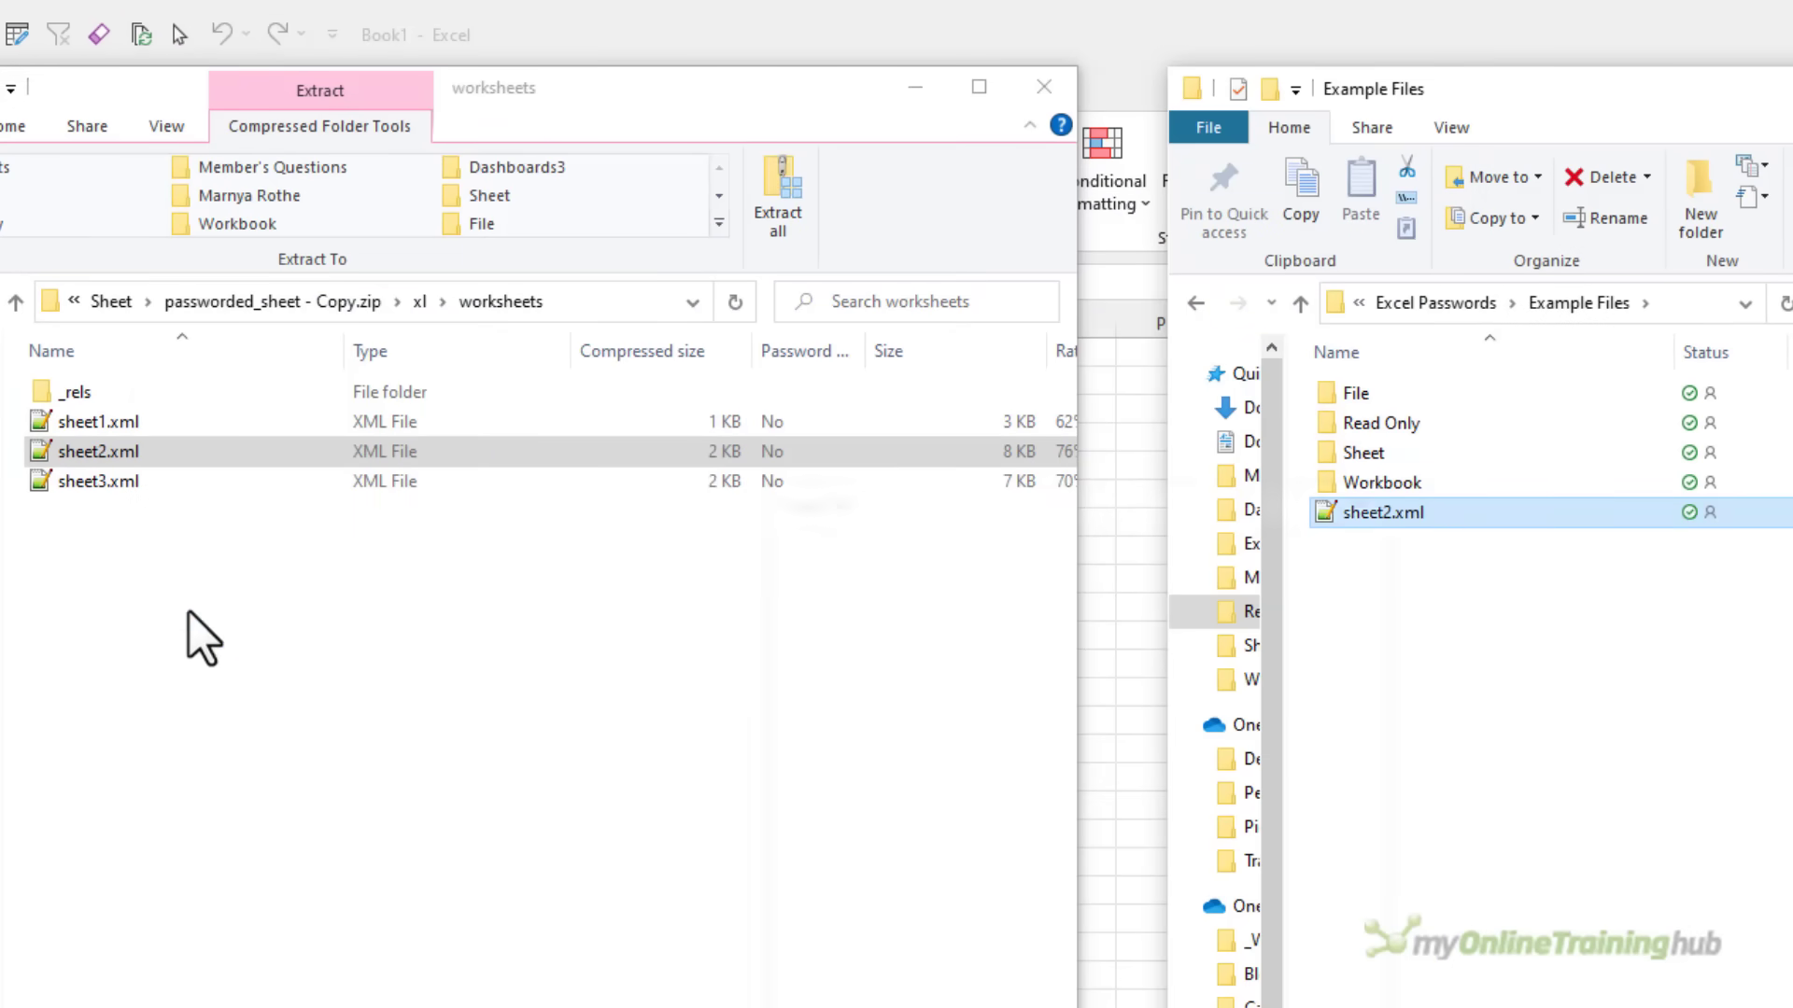
pyautogui.click(1002, 685)
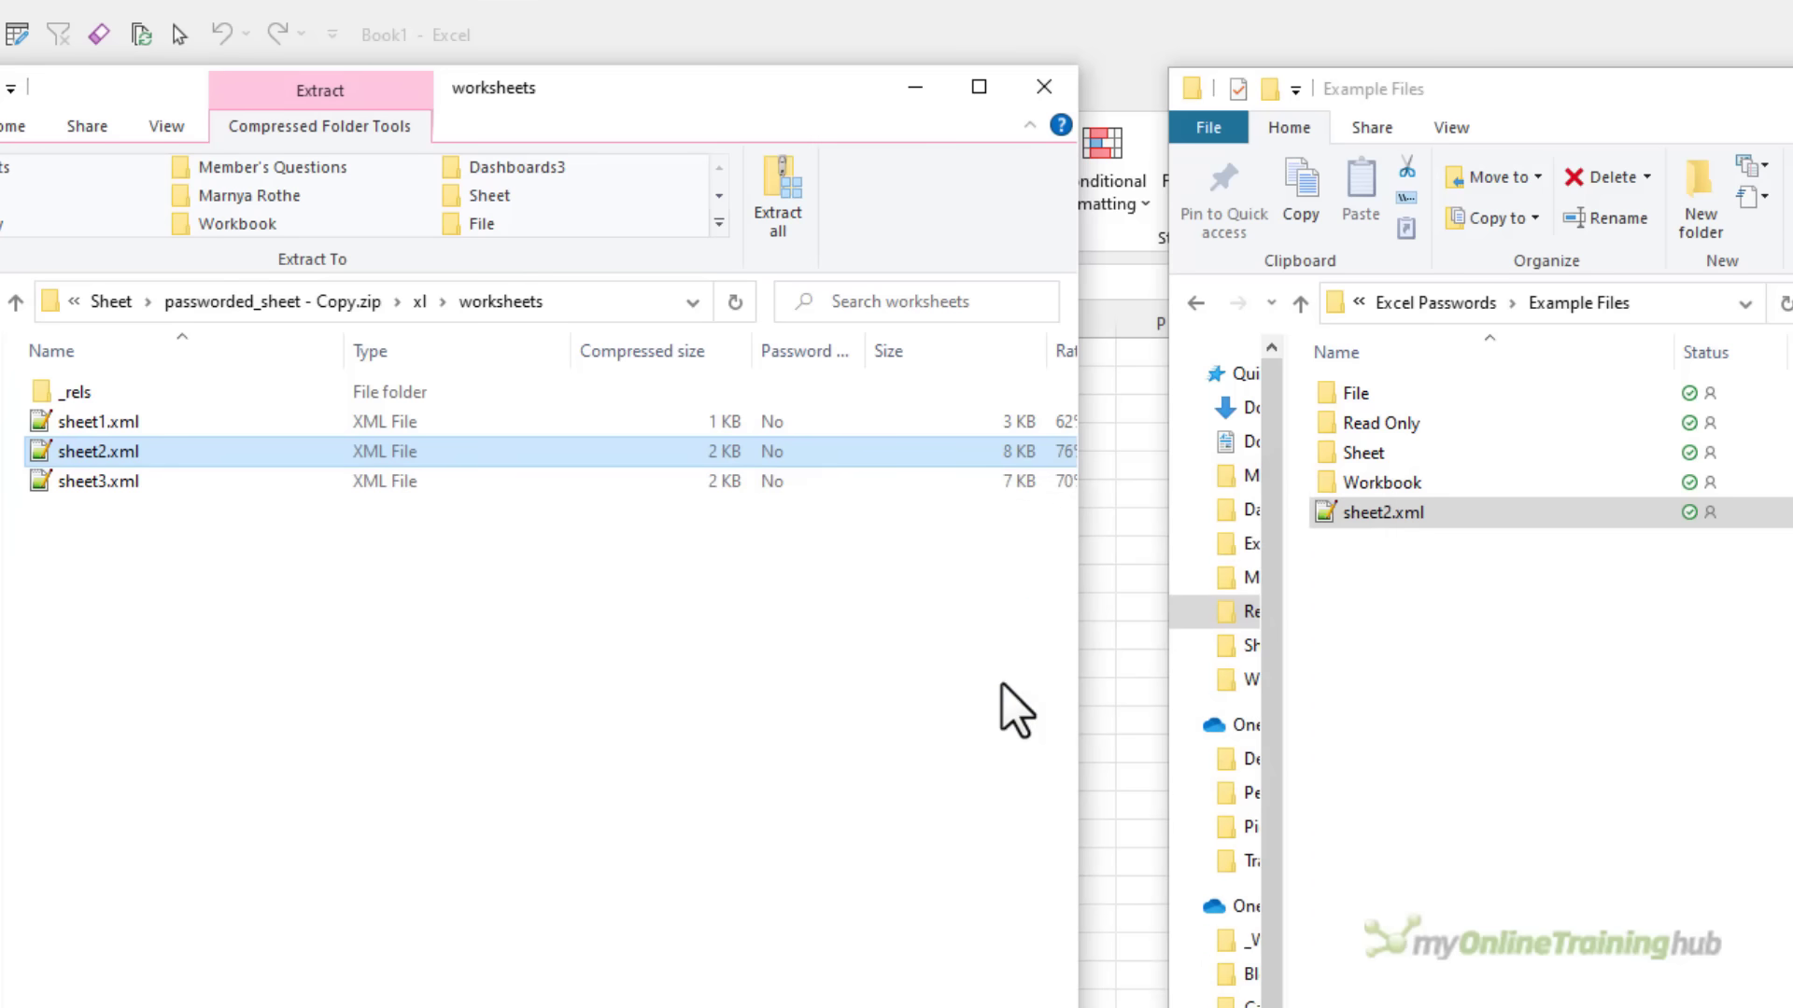
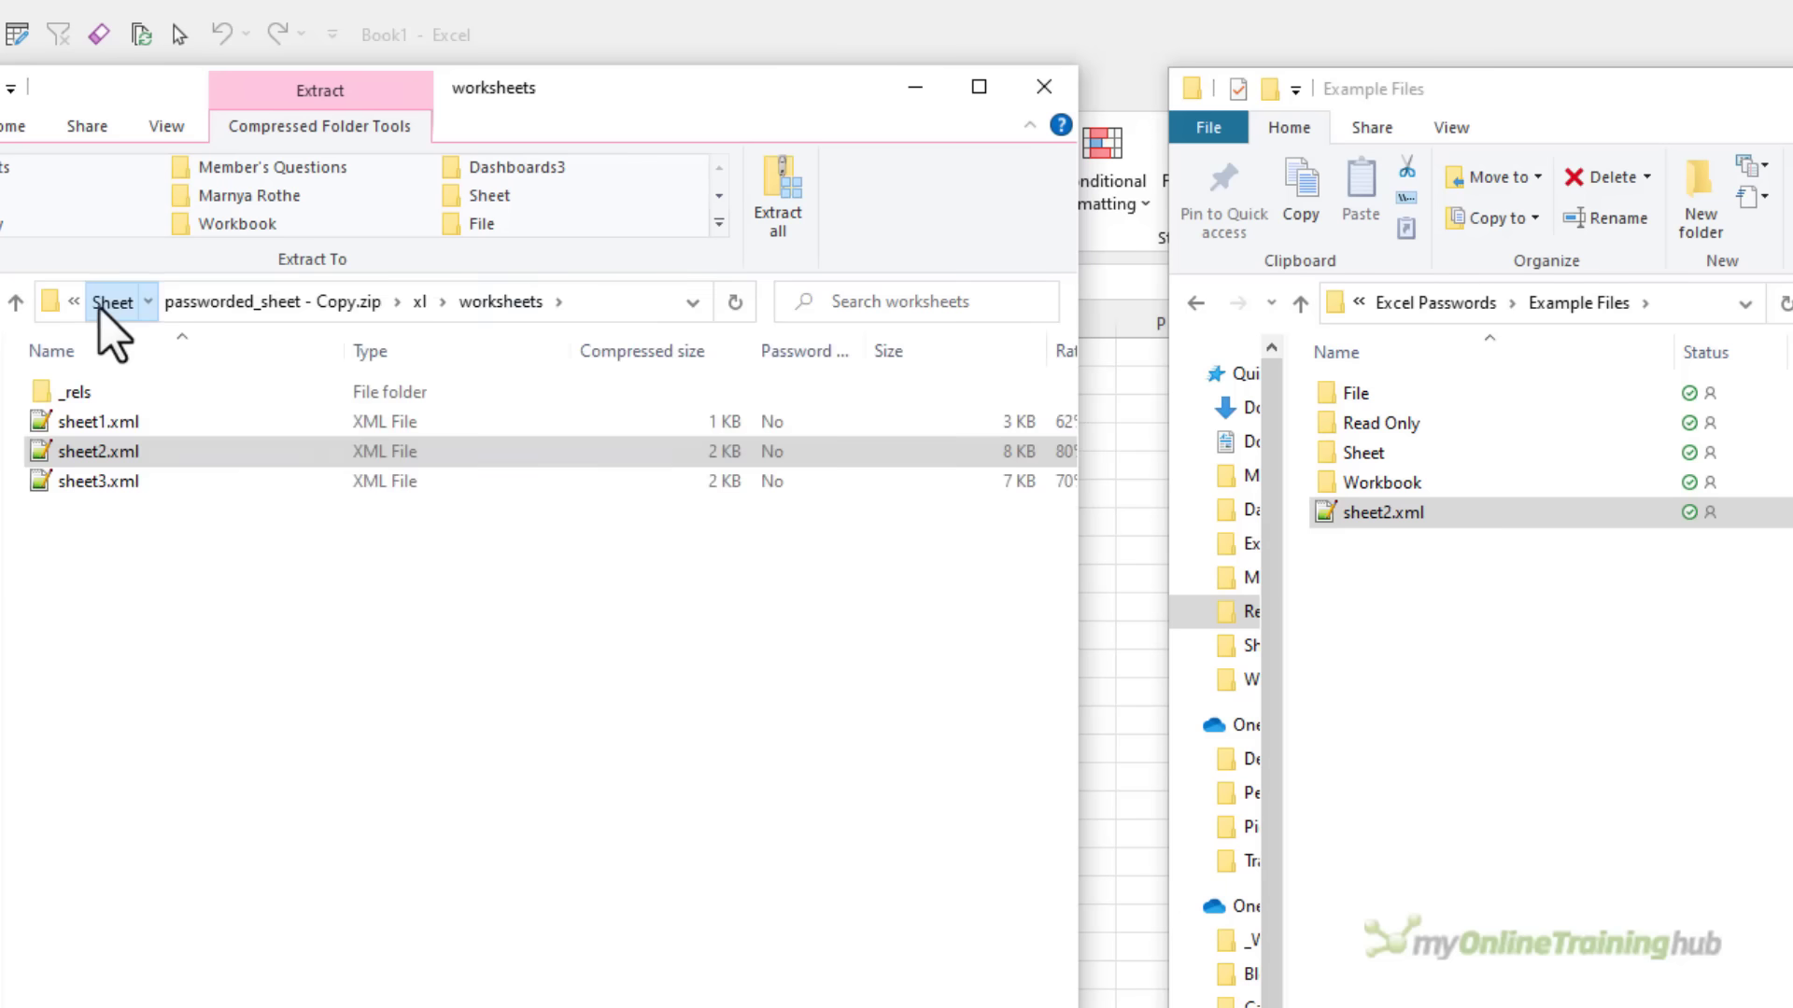
# In the Sheet folder, rename passworded_sheet - Copy.zip back to passworded_sheet - Copy.xlsx
pyautogui.click(104, 305)
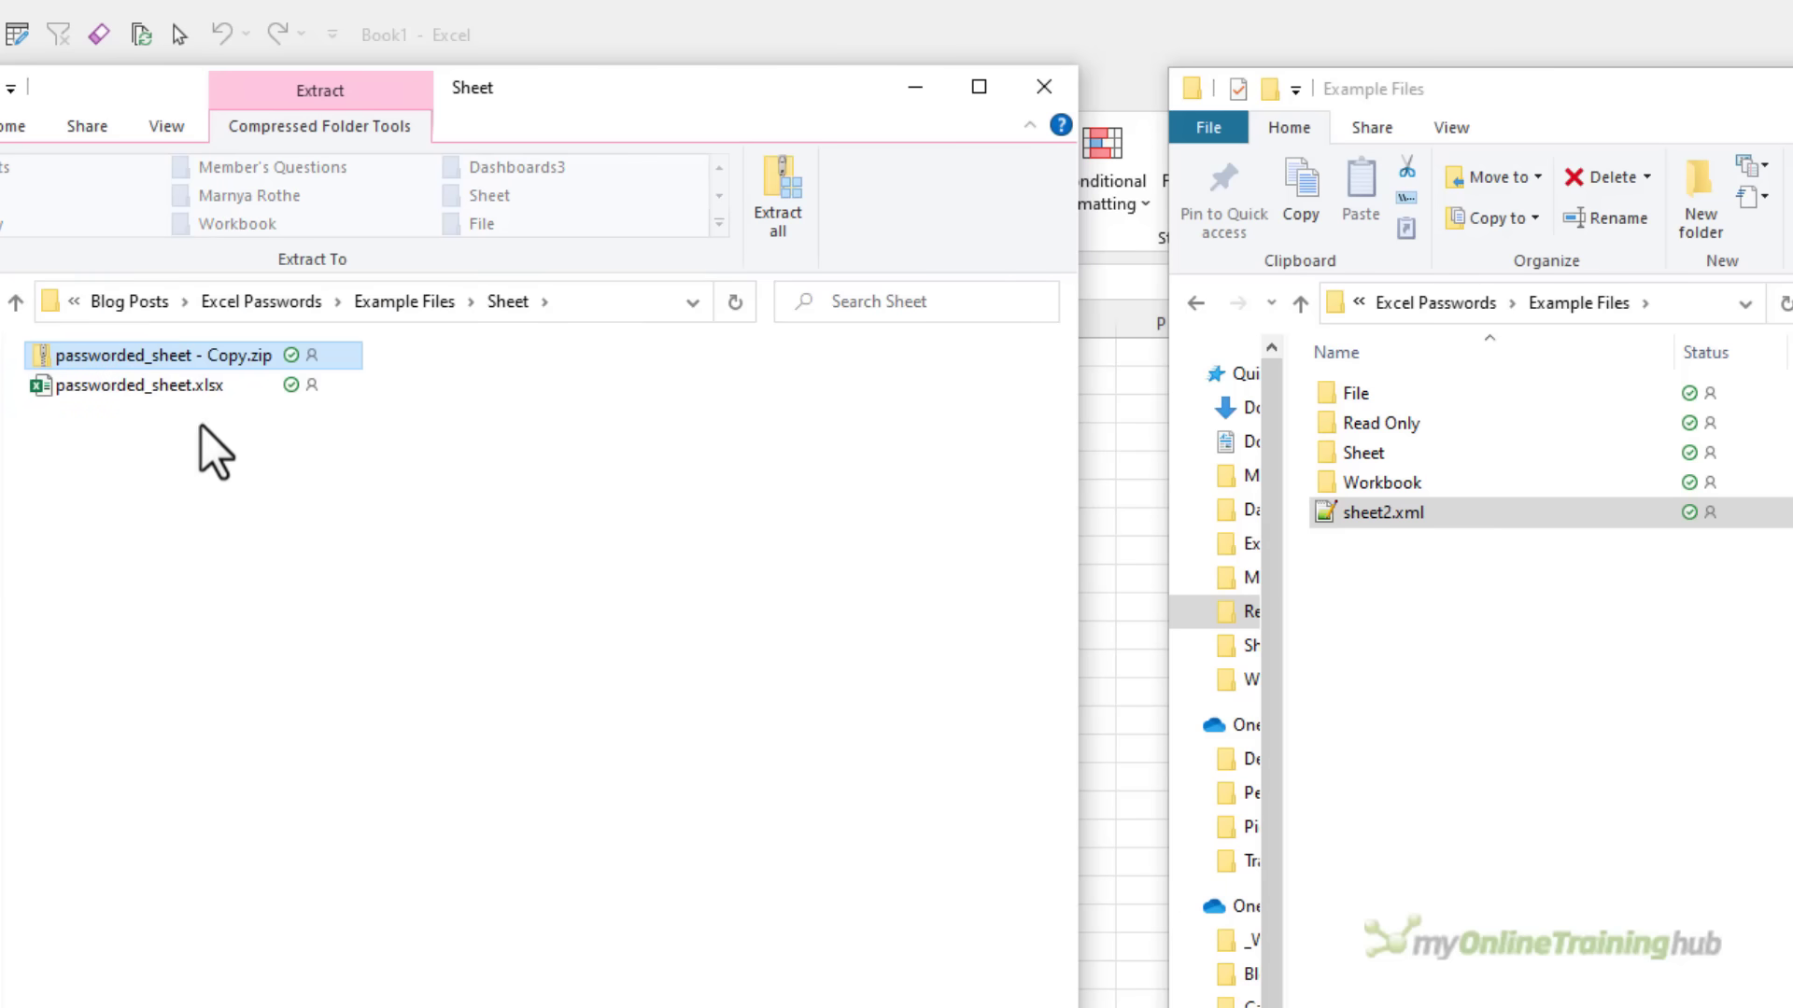
pyautogui.press('F2')
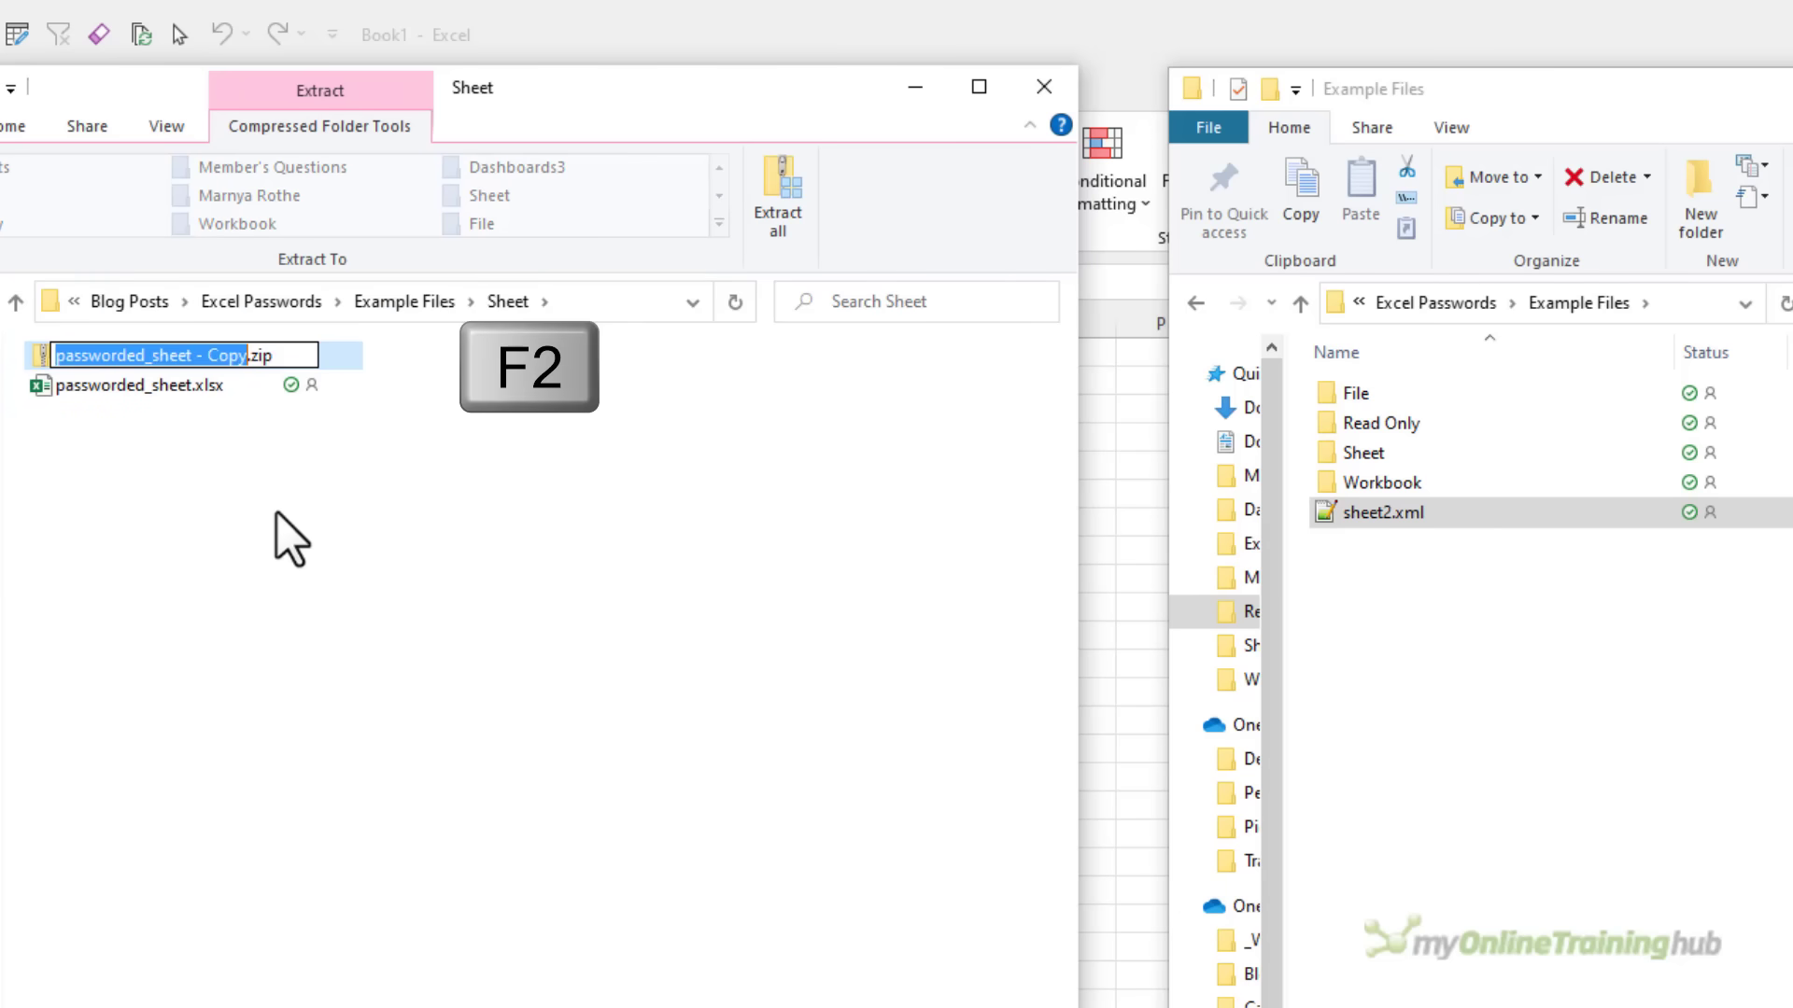
pyautogui.press('End')
pyautogui.press('BackSpace')
pyautogui.press('BackSpace')
pyautogui.press('BackSpace')
pyautogui.write('xlsx')
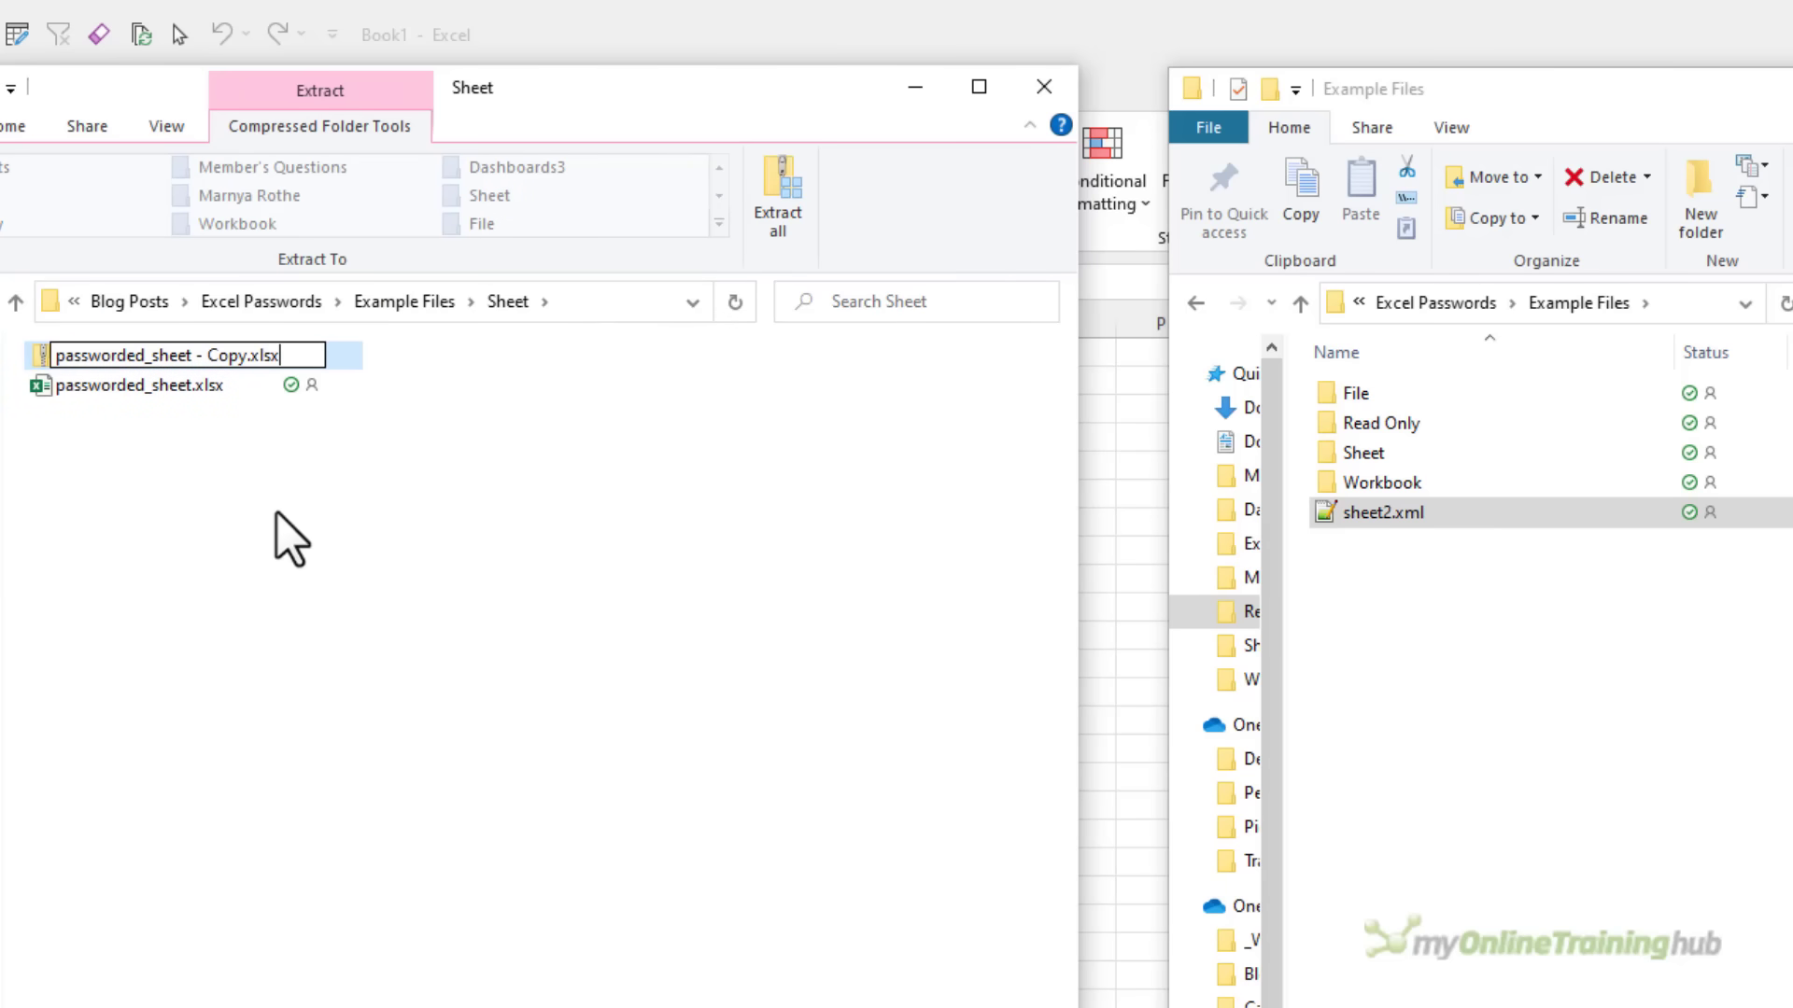
pyautogui.press('Return')
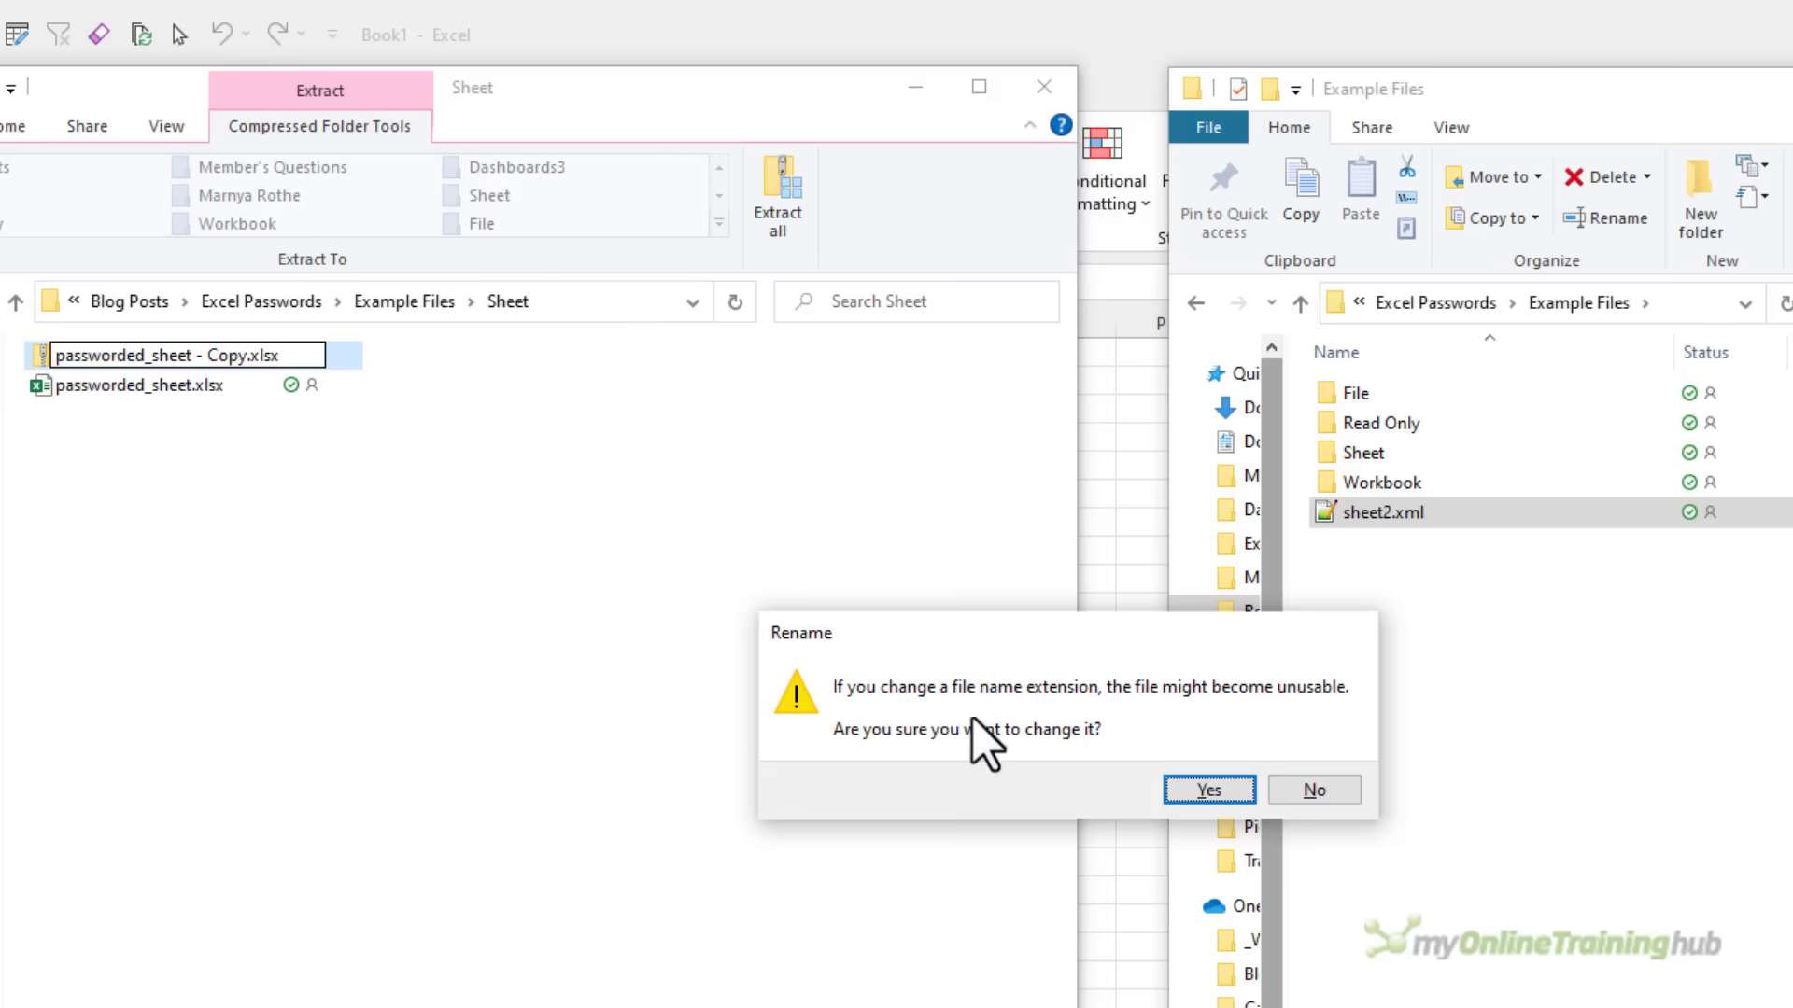
pyautogui.click(1224, 791)
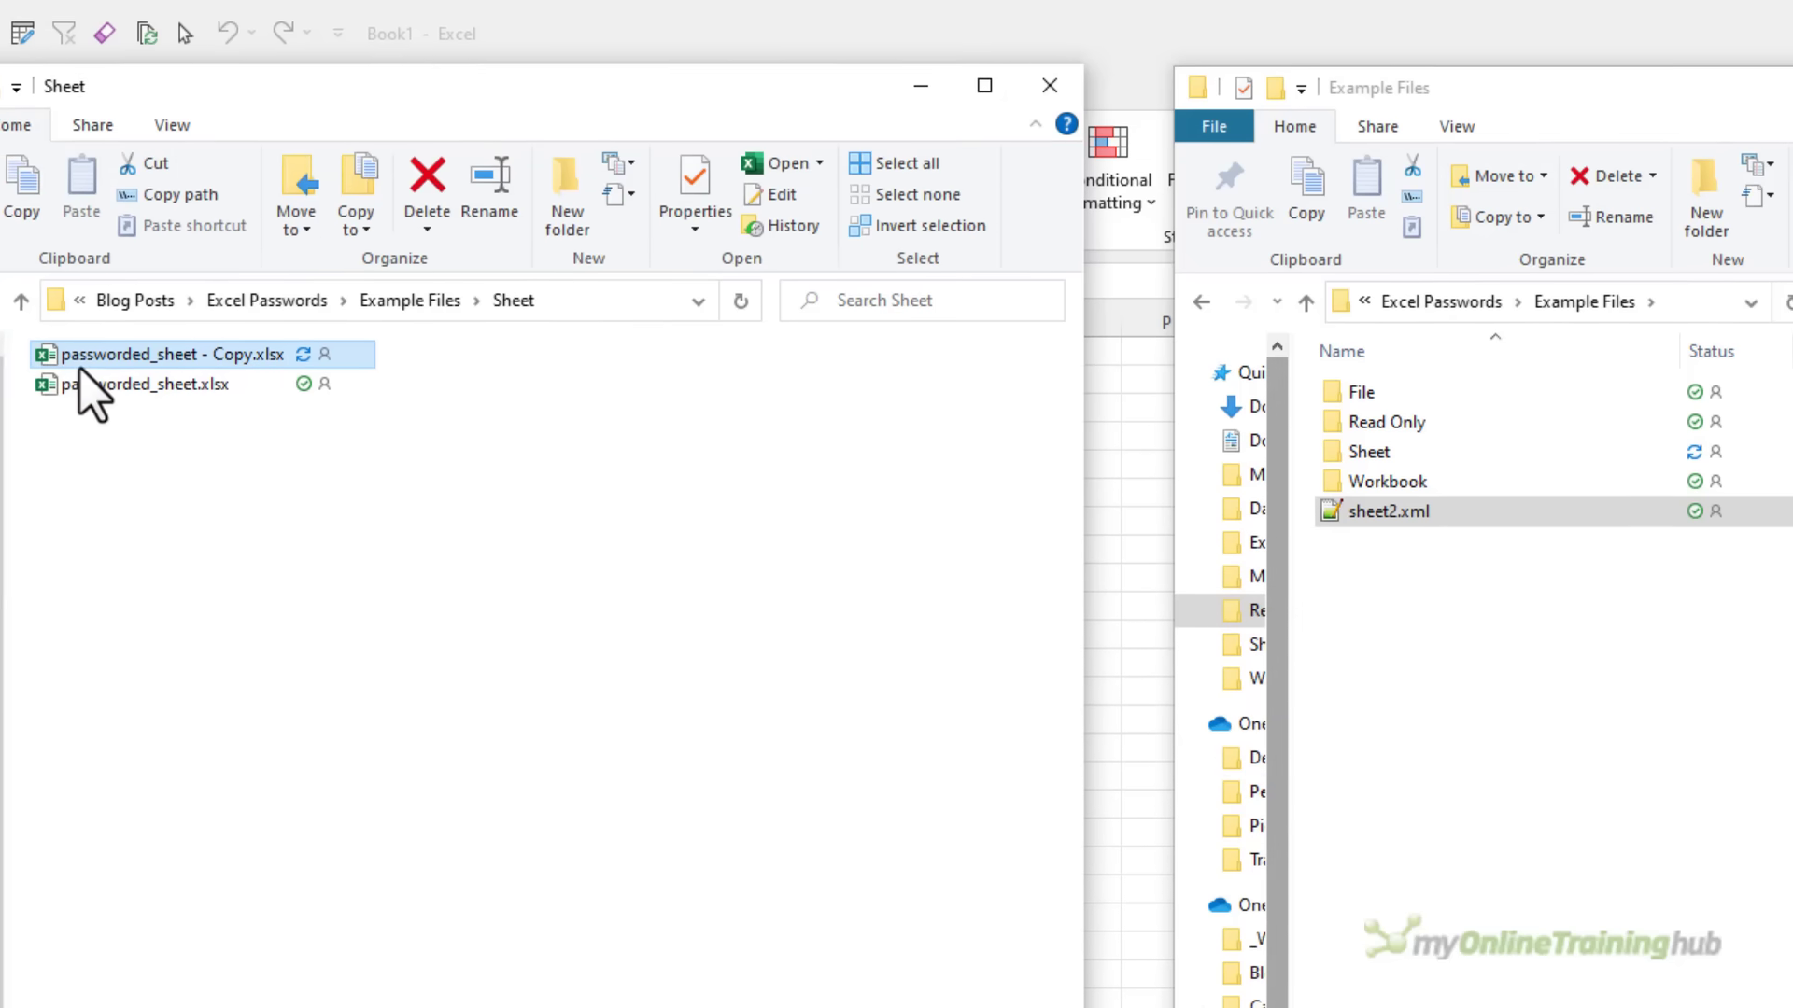
# Open passworded_sheet - Copy.xlsx and enter 15000 as the Chains sales in cell E4
pyautogui.doubleClick(81, 364)
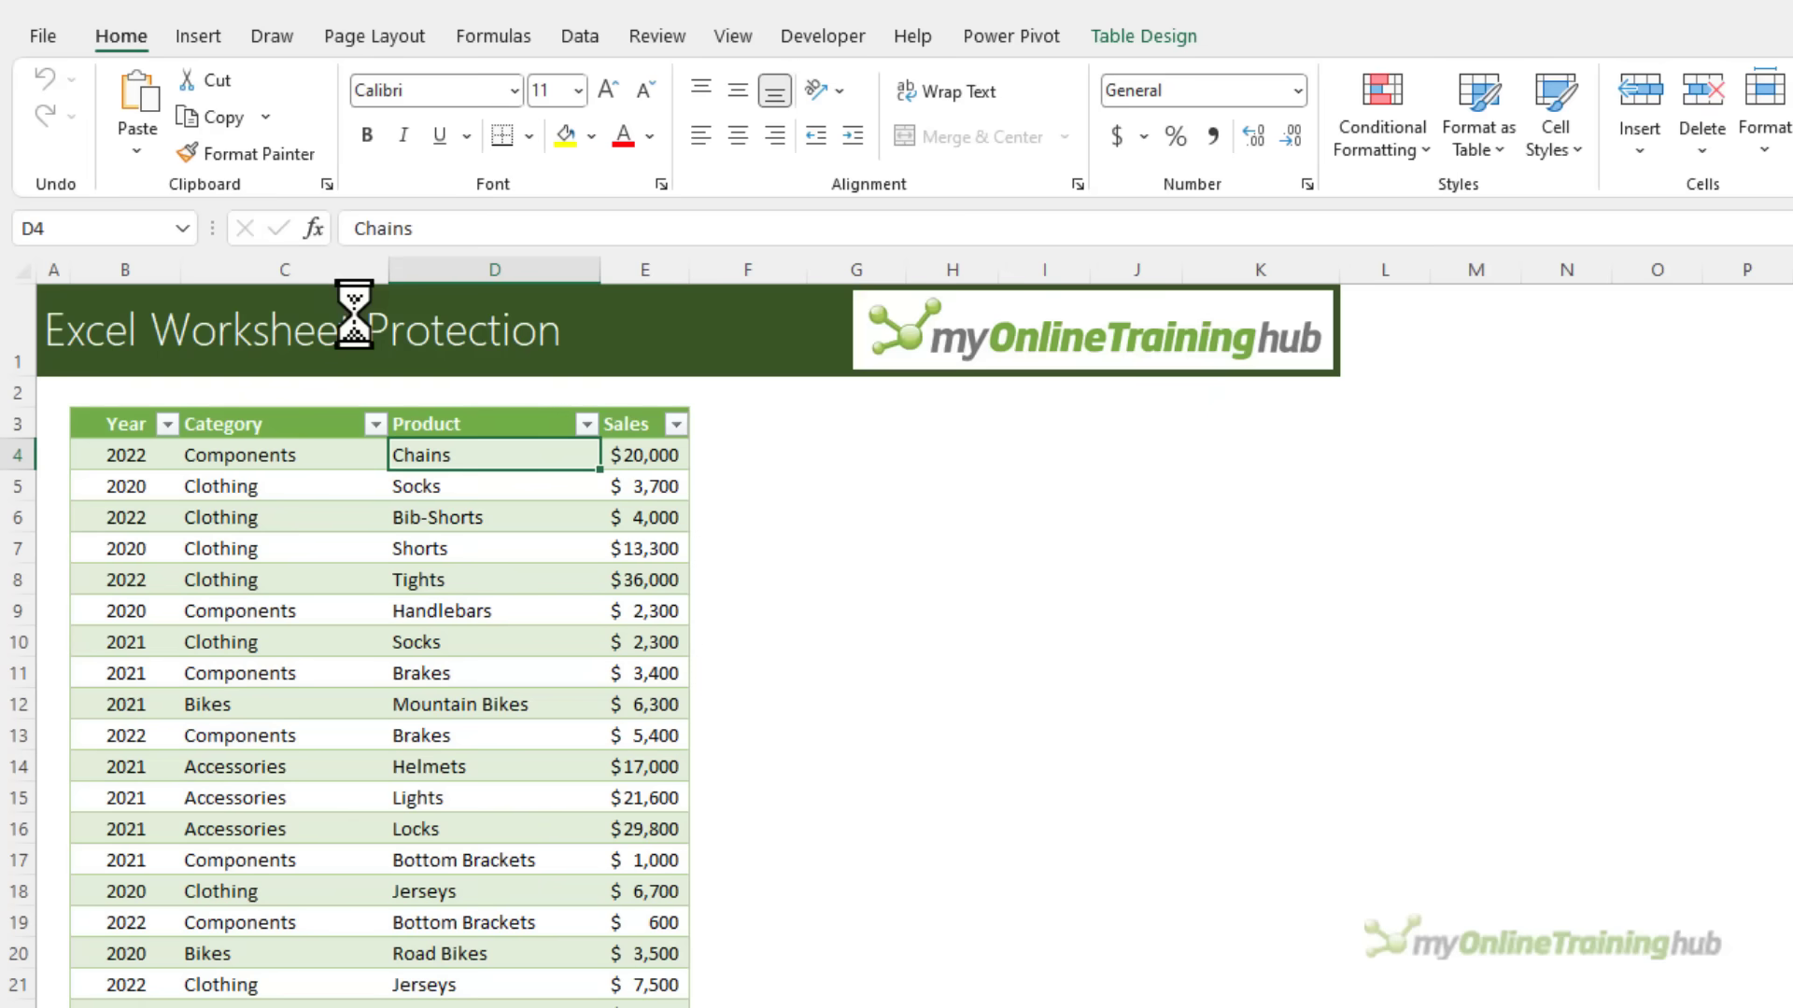
pyautogui.click(640, 41)
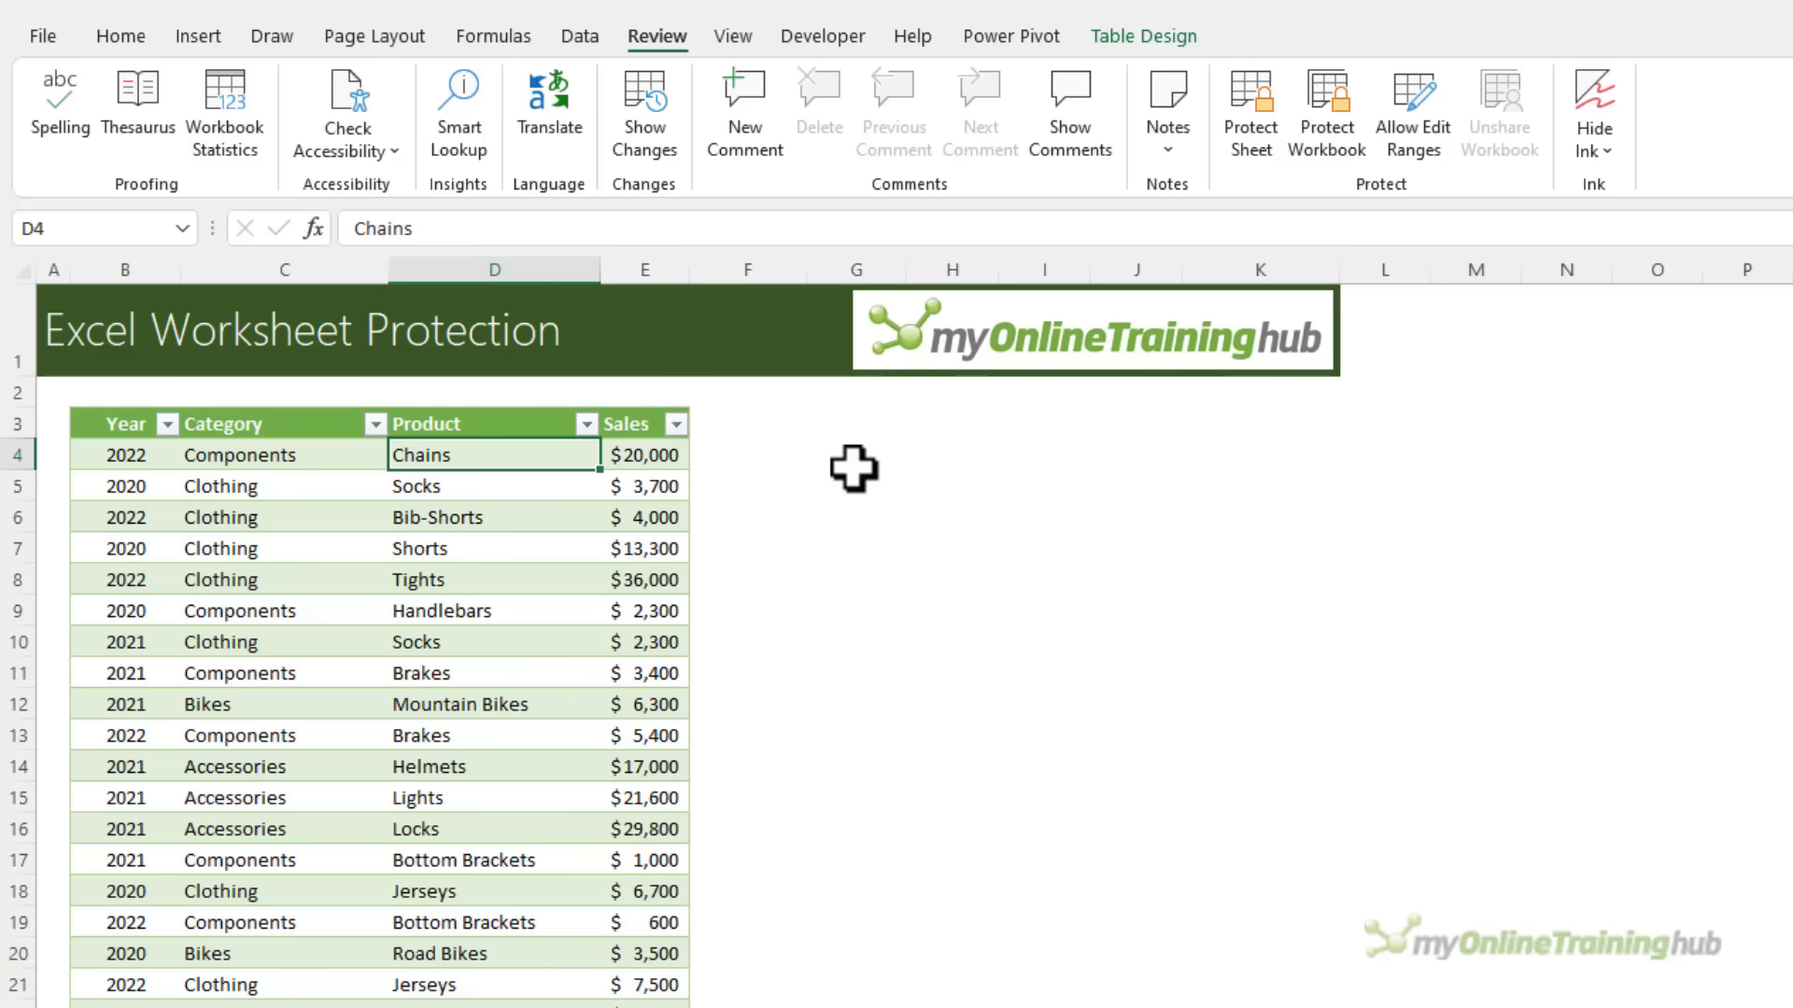
pyautogui.press('Right')
pyautogui.write('15000')
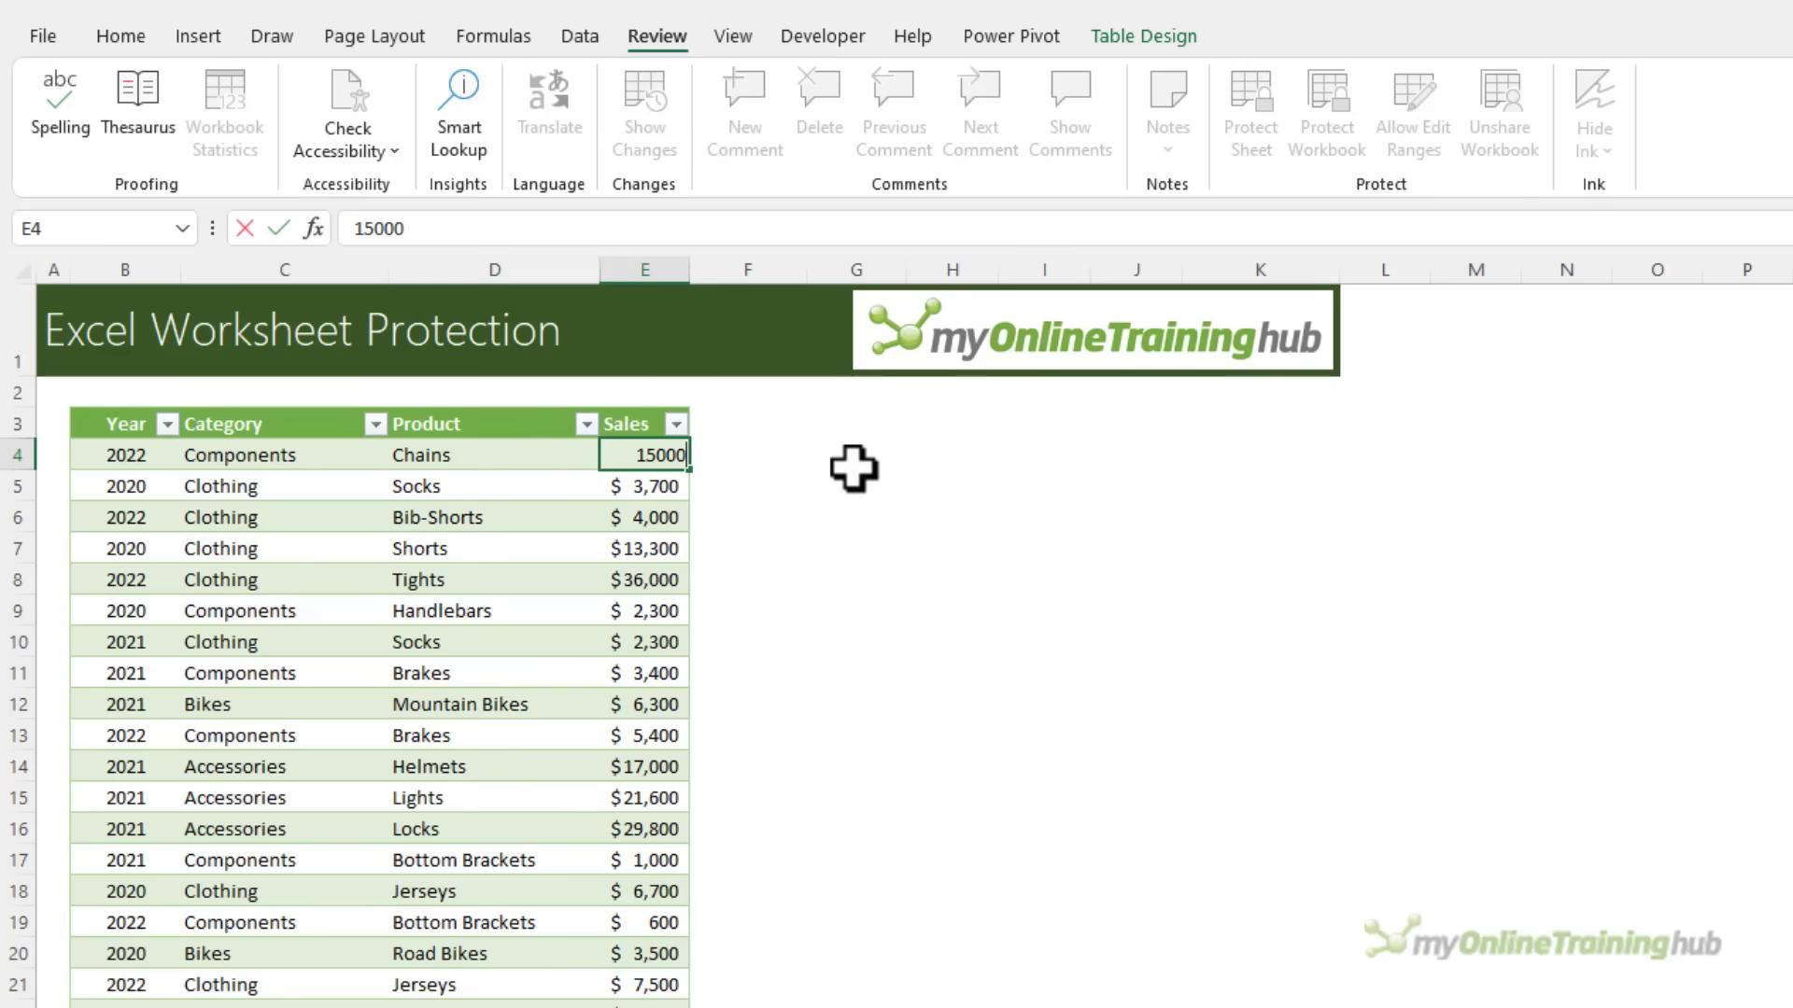
pyautogui.press('Return')
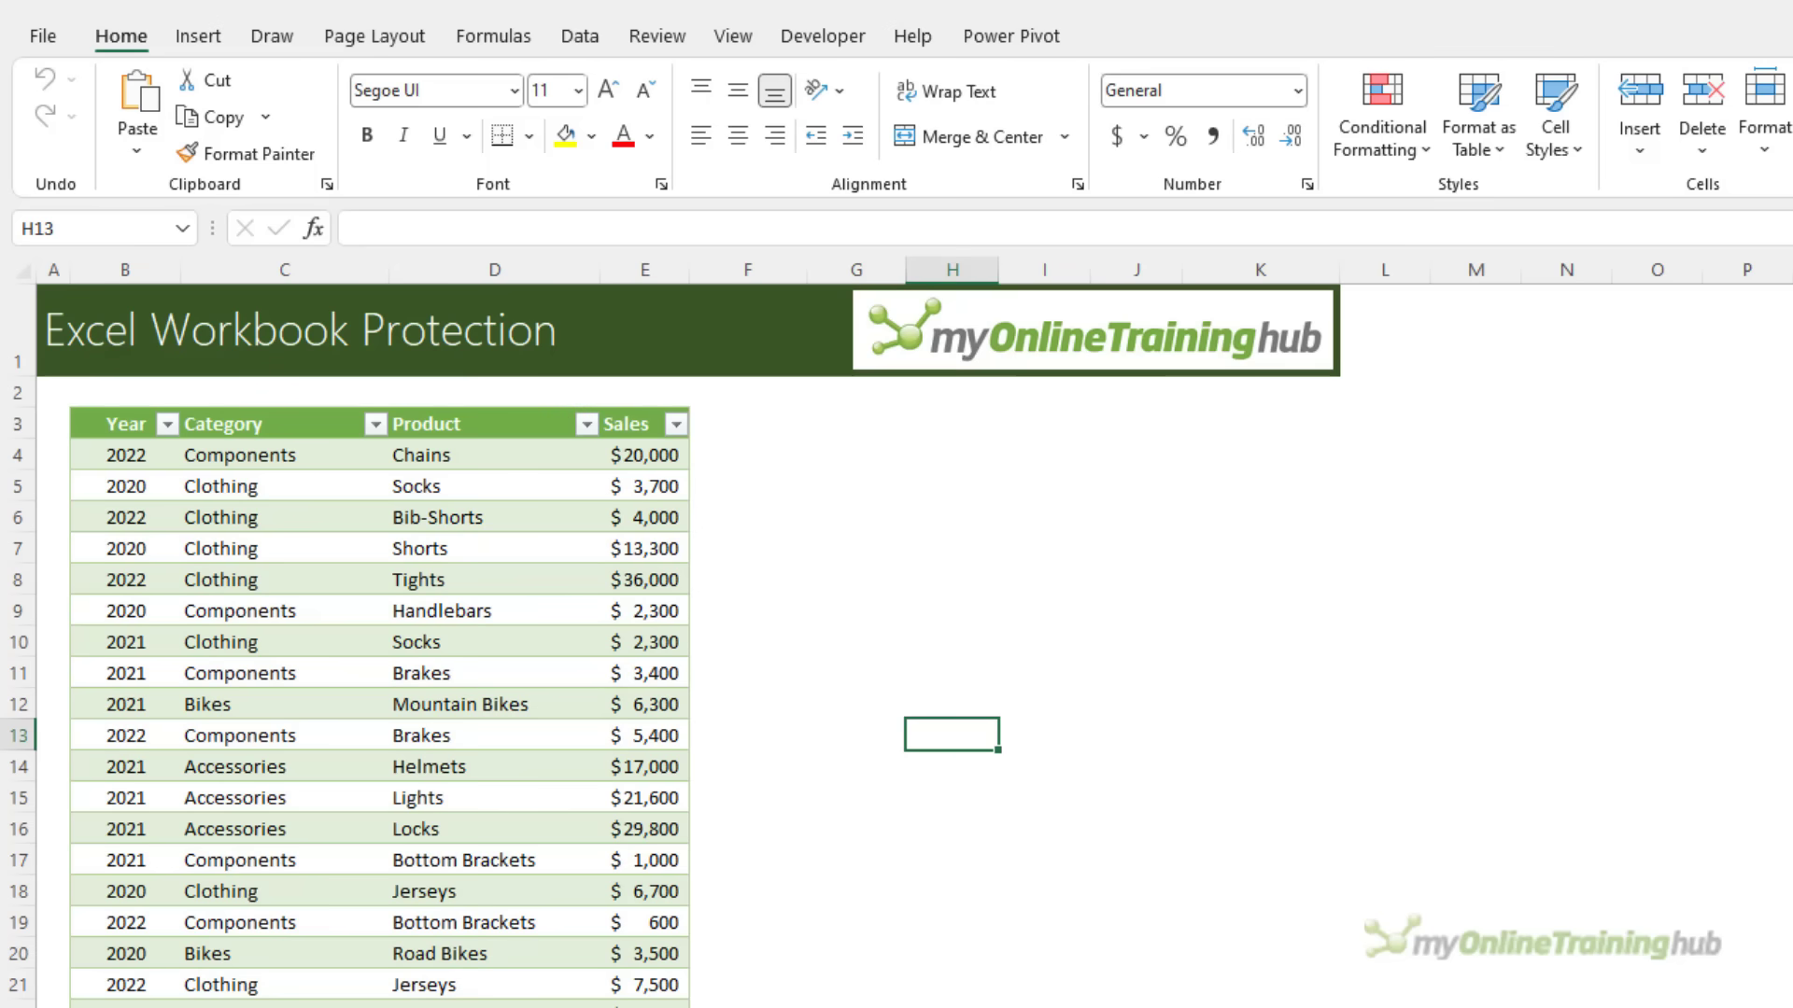
# Protect the workbook structure with a password, entering it twice to confirm
pyautogui.click(625, 39)
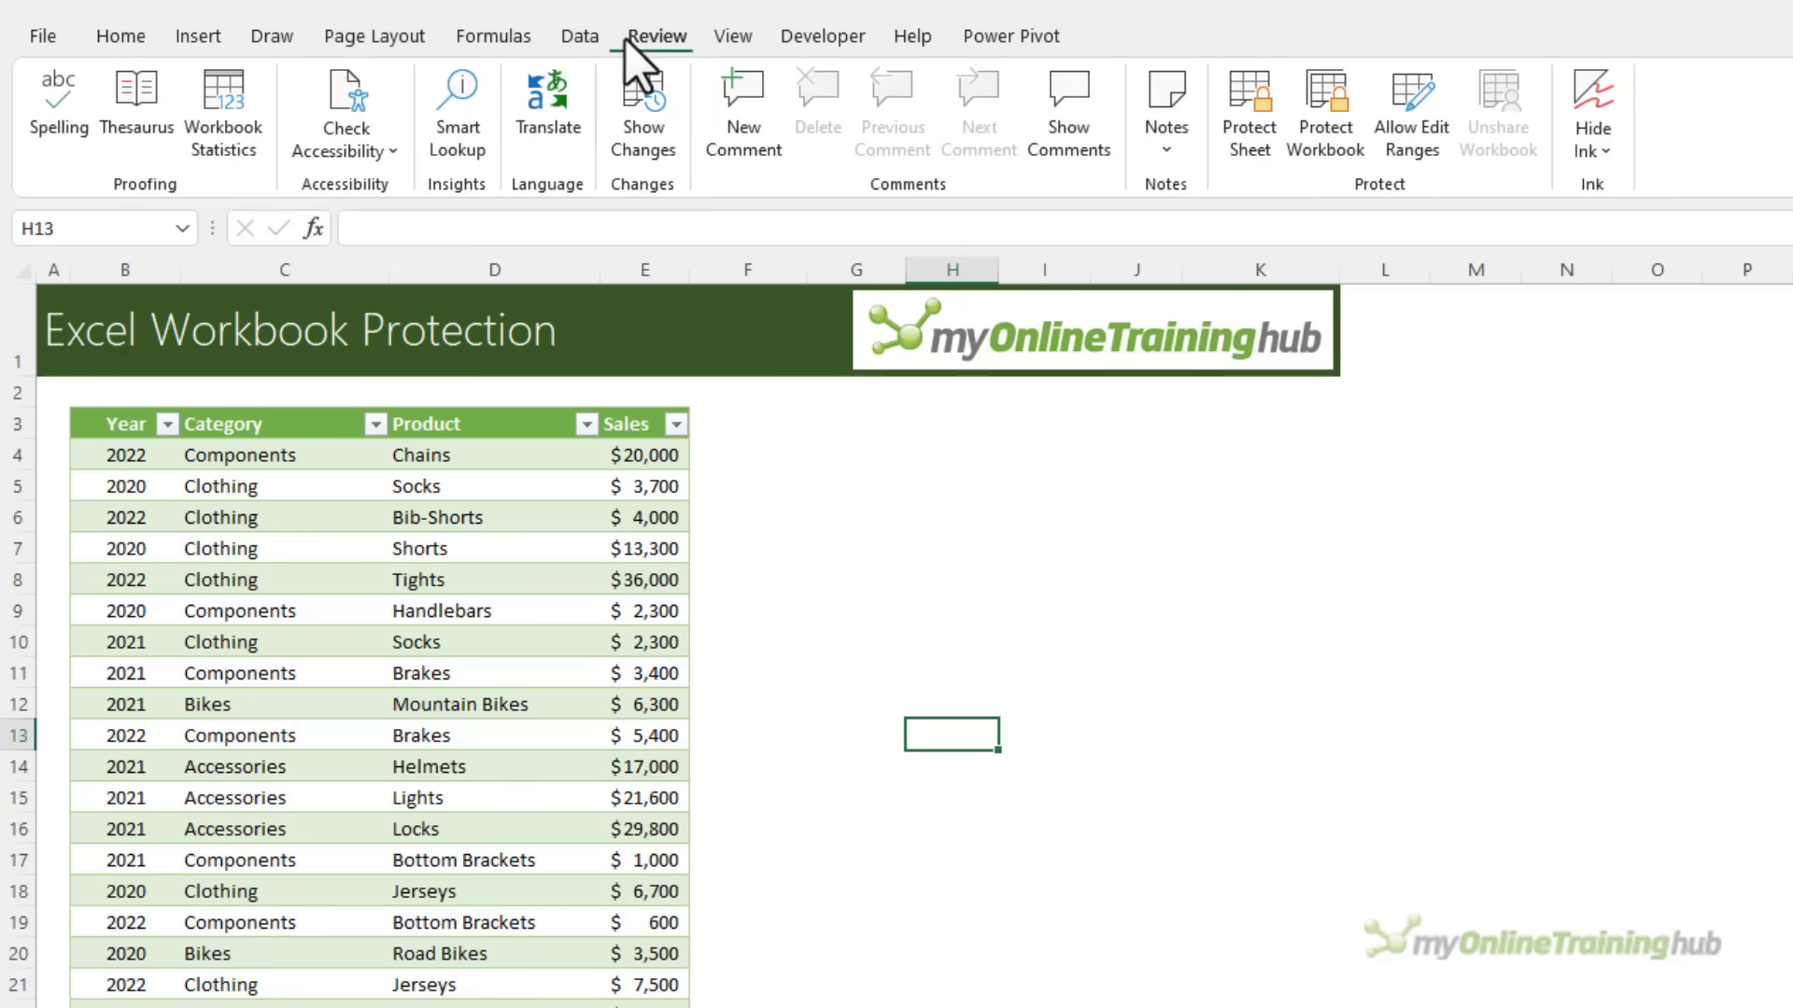
pyautogui.click(1337, 160)
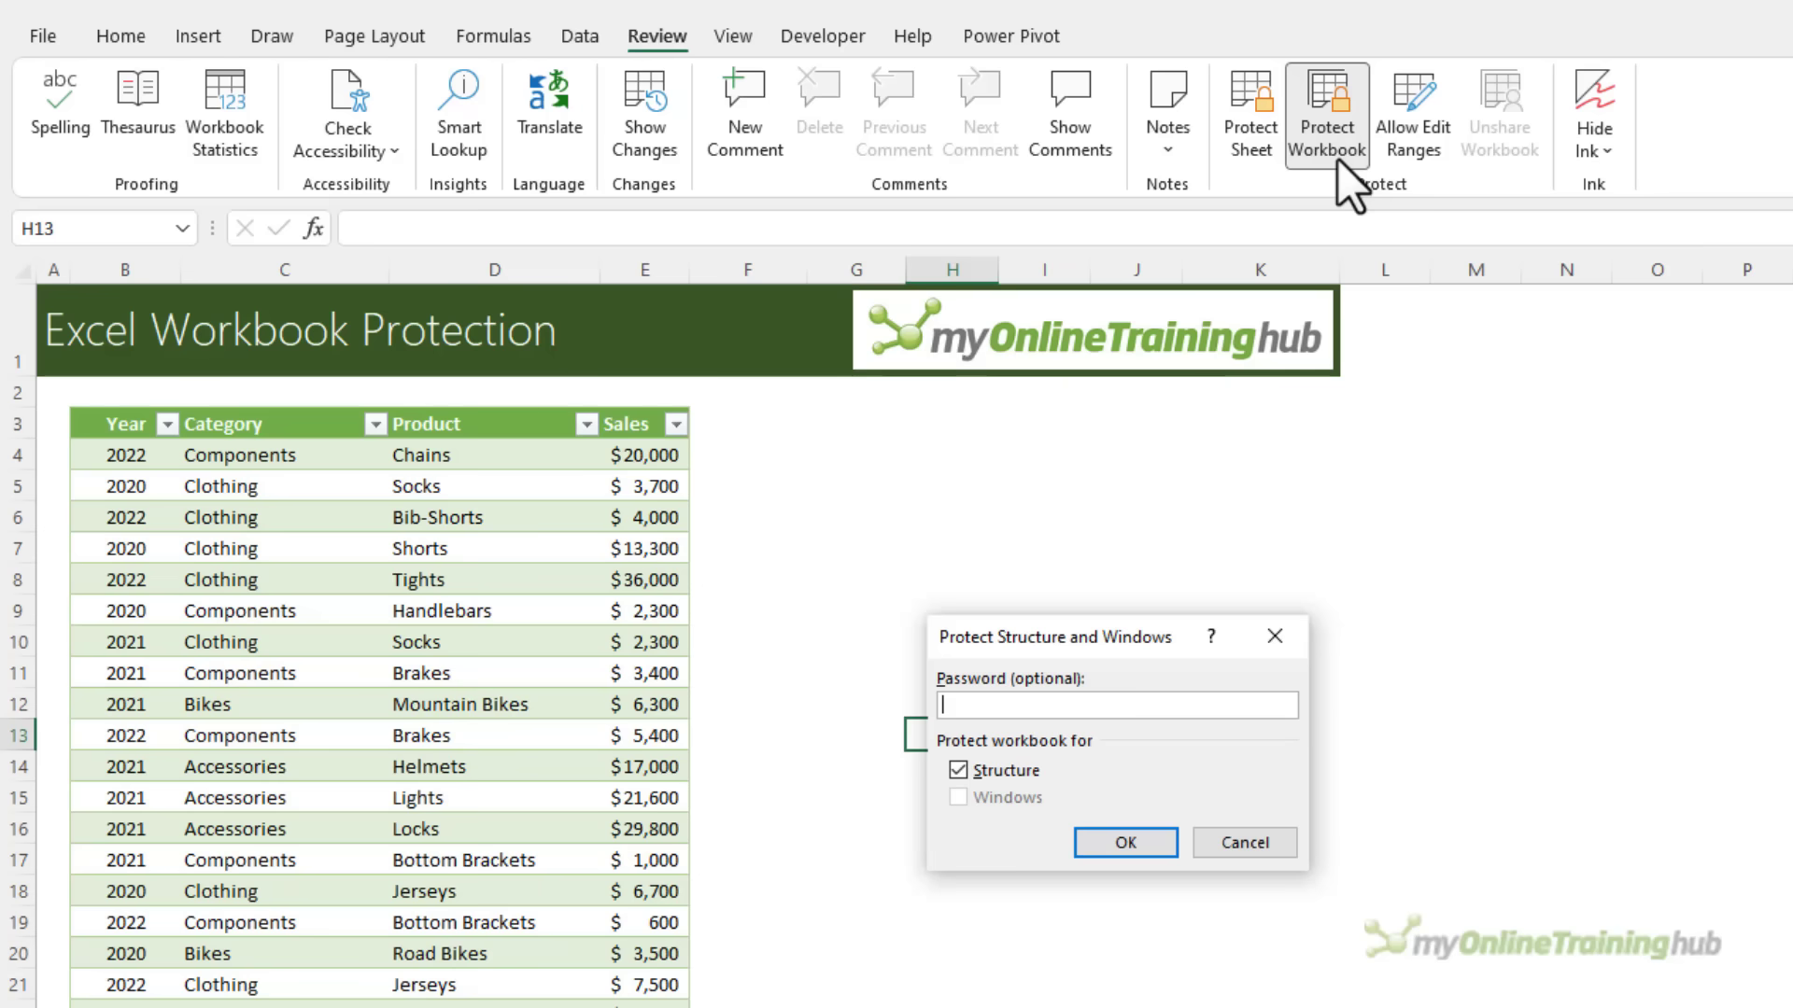
pyautogui.write('1234')
pyautogui.press('Return')
pyautogui.write('1234')
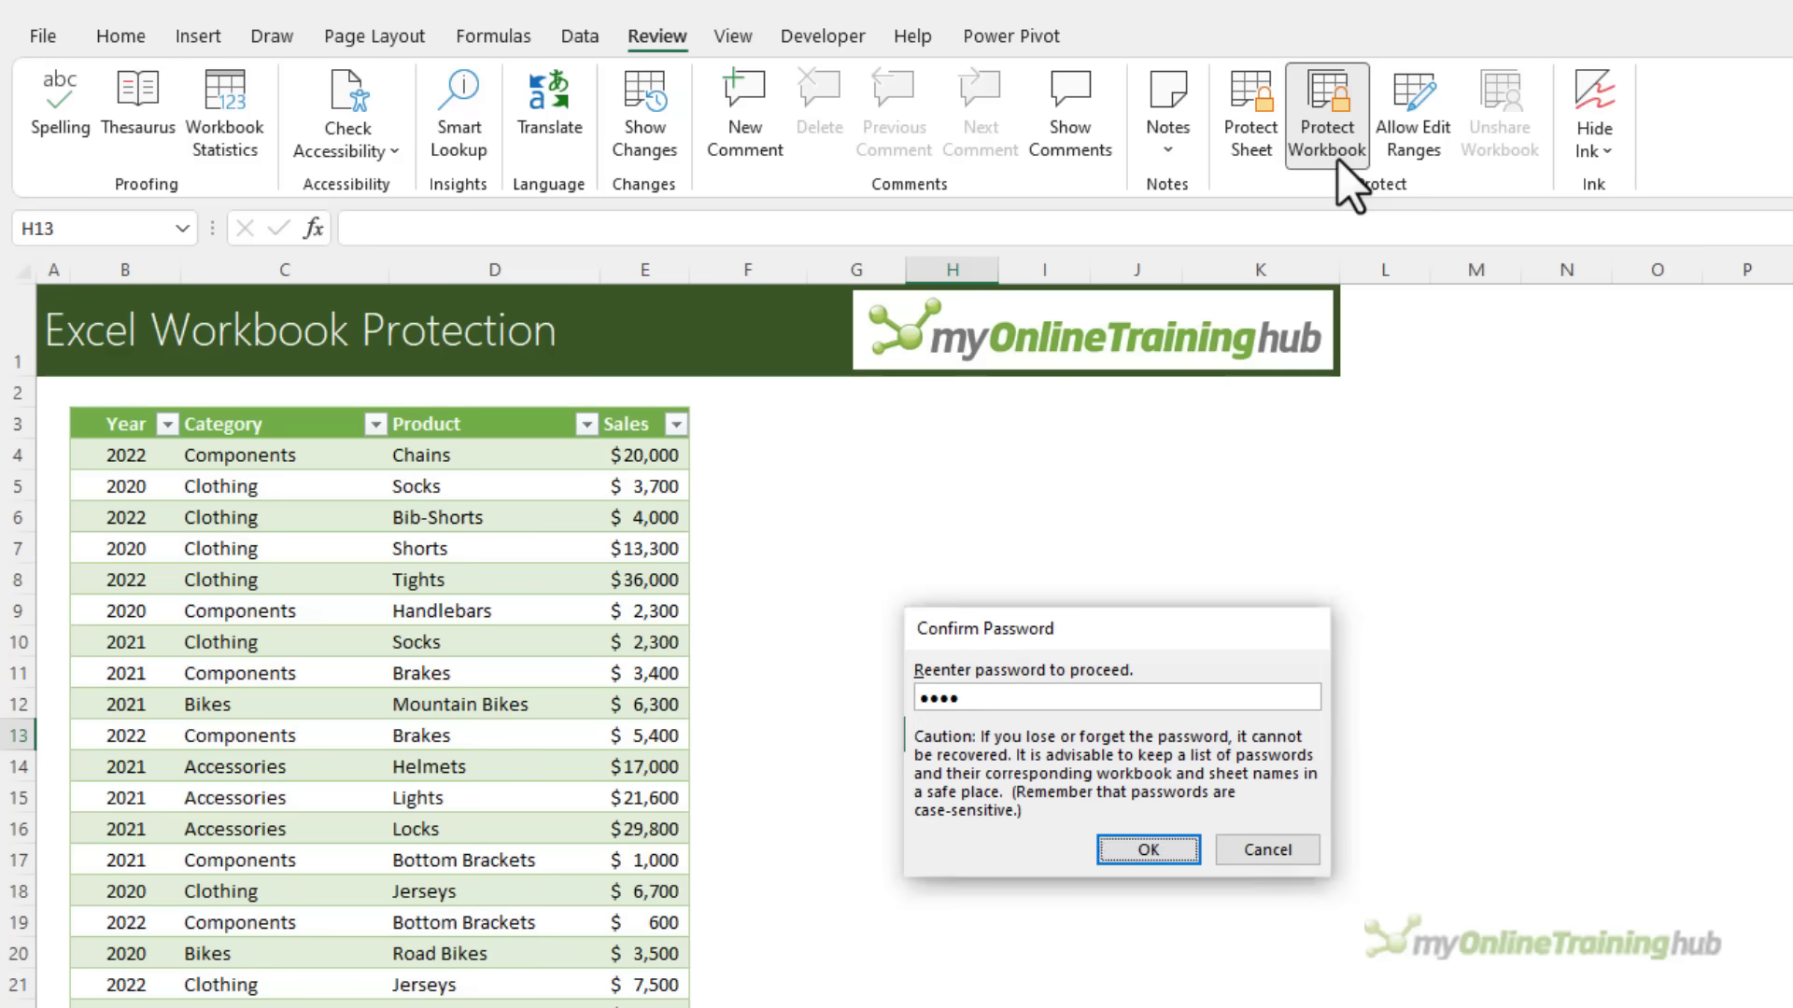
pyautogui.press('Return')
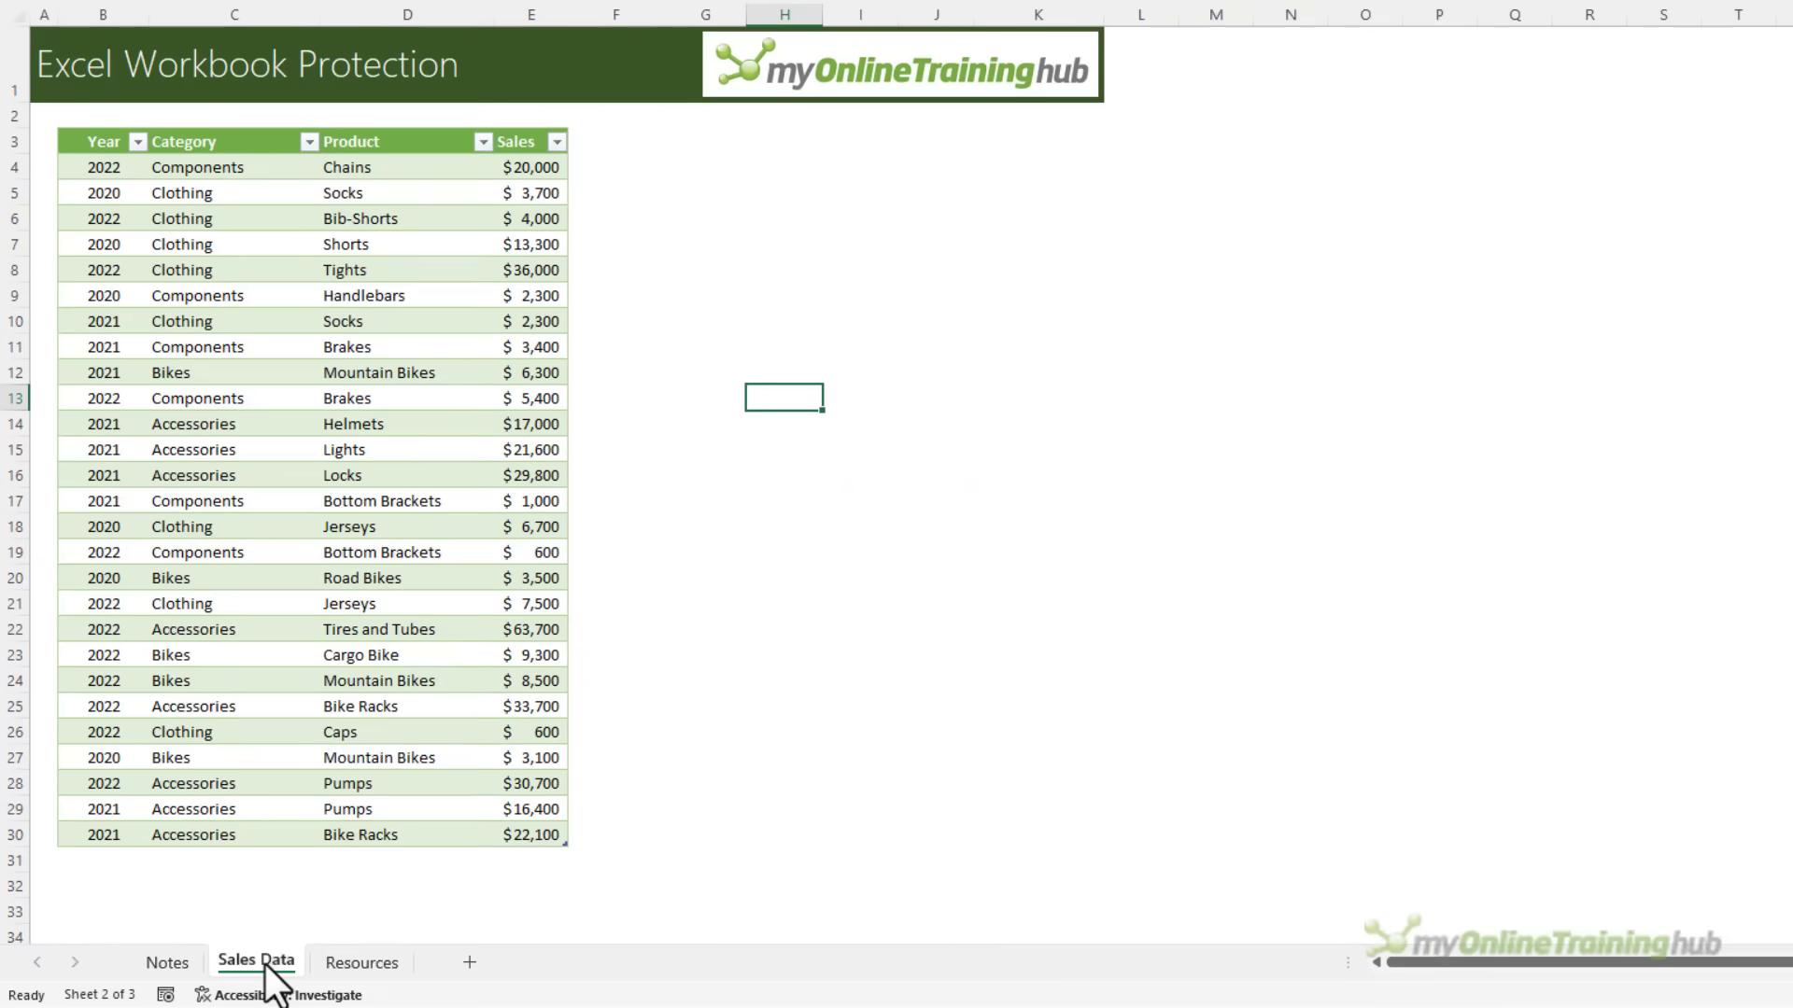
# Check that the Sales Data tab's rename and delete options are blocked, then close the workbook
pyautogui.rightClick(265, 965)
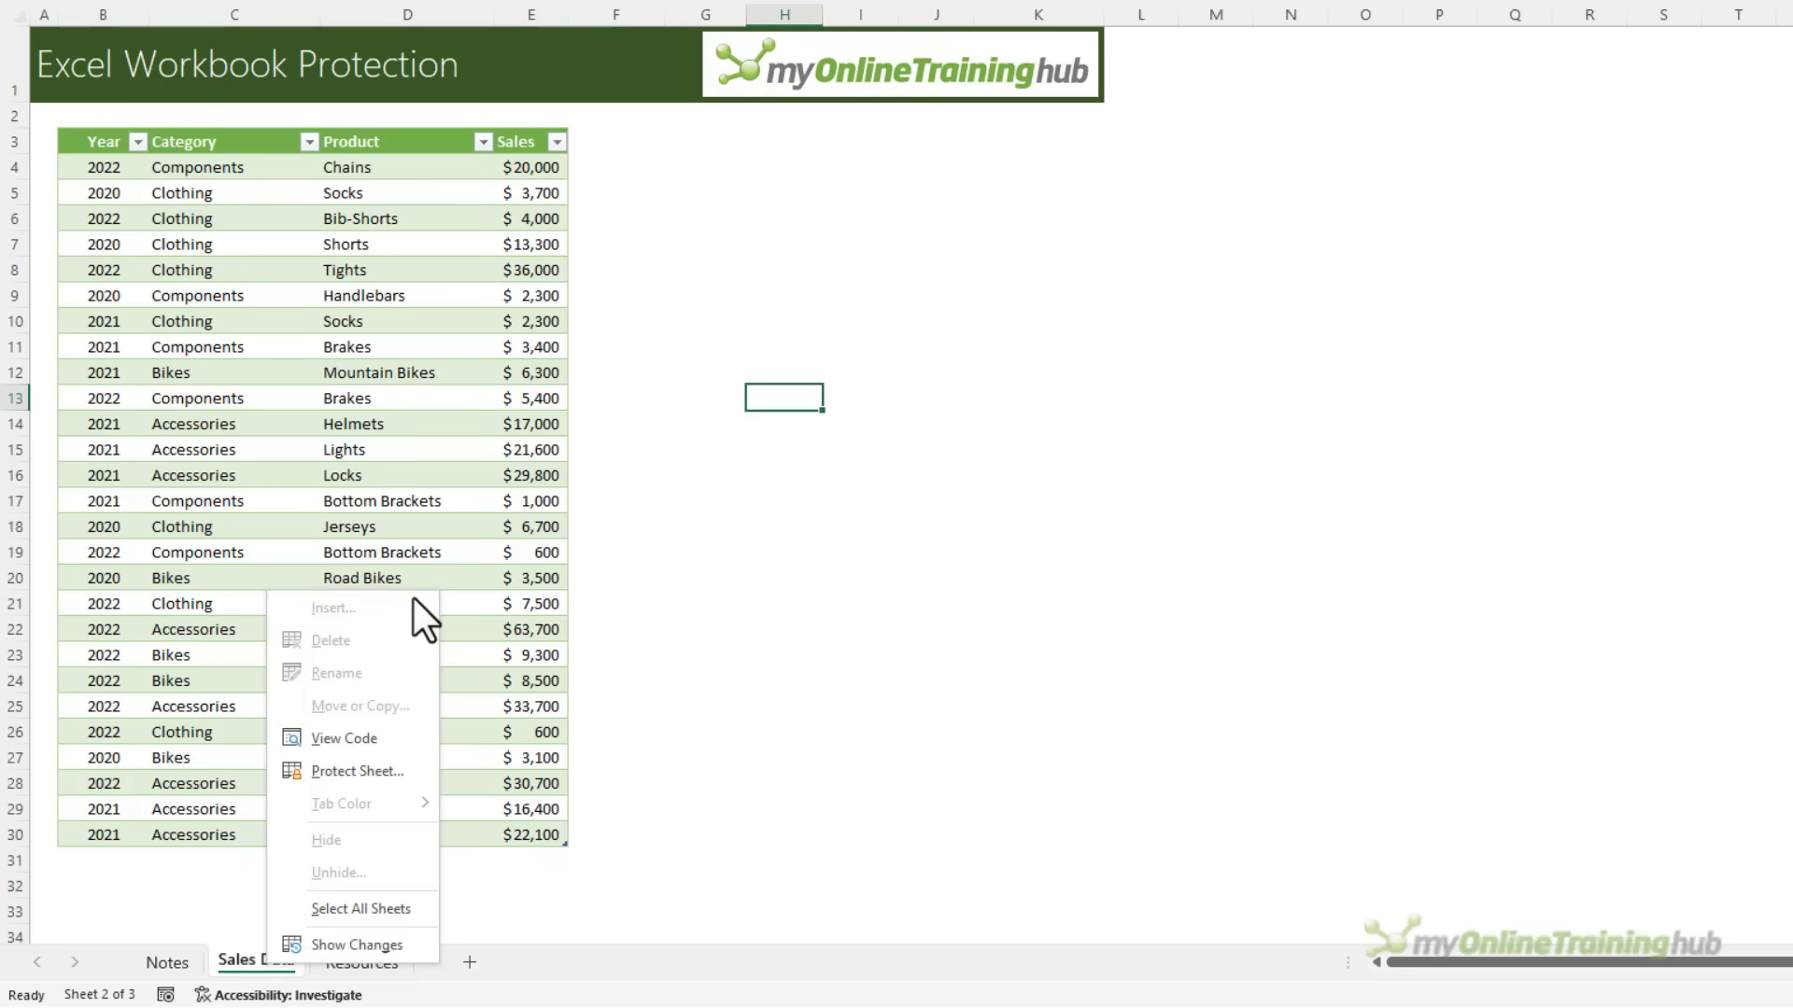
pyautogui.click(941, 590)
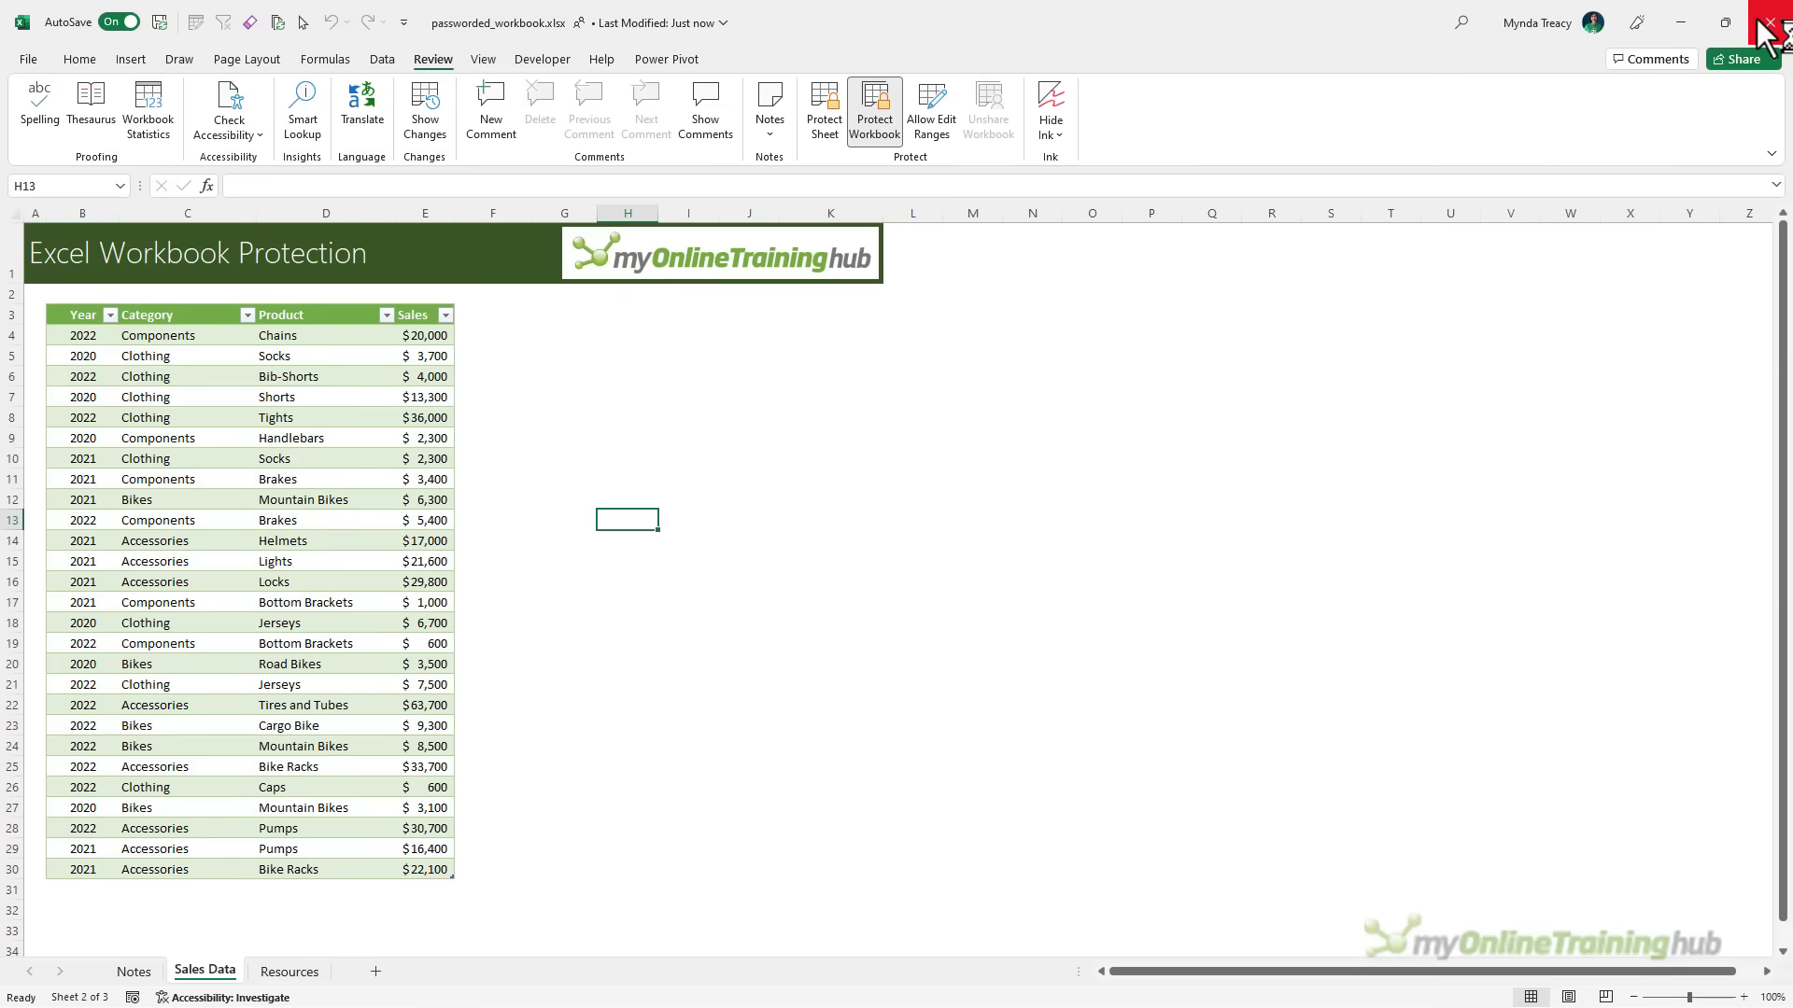
pyautogui.click(1770, 22)
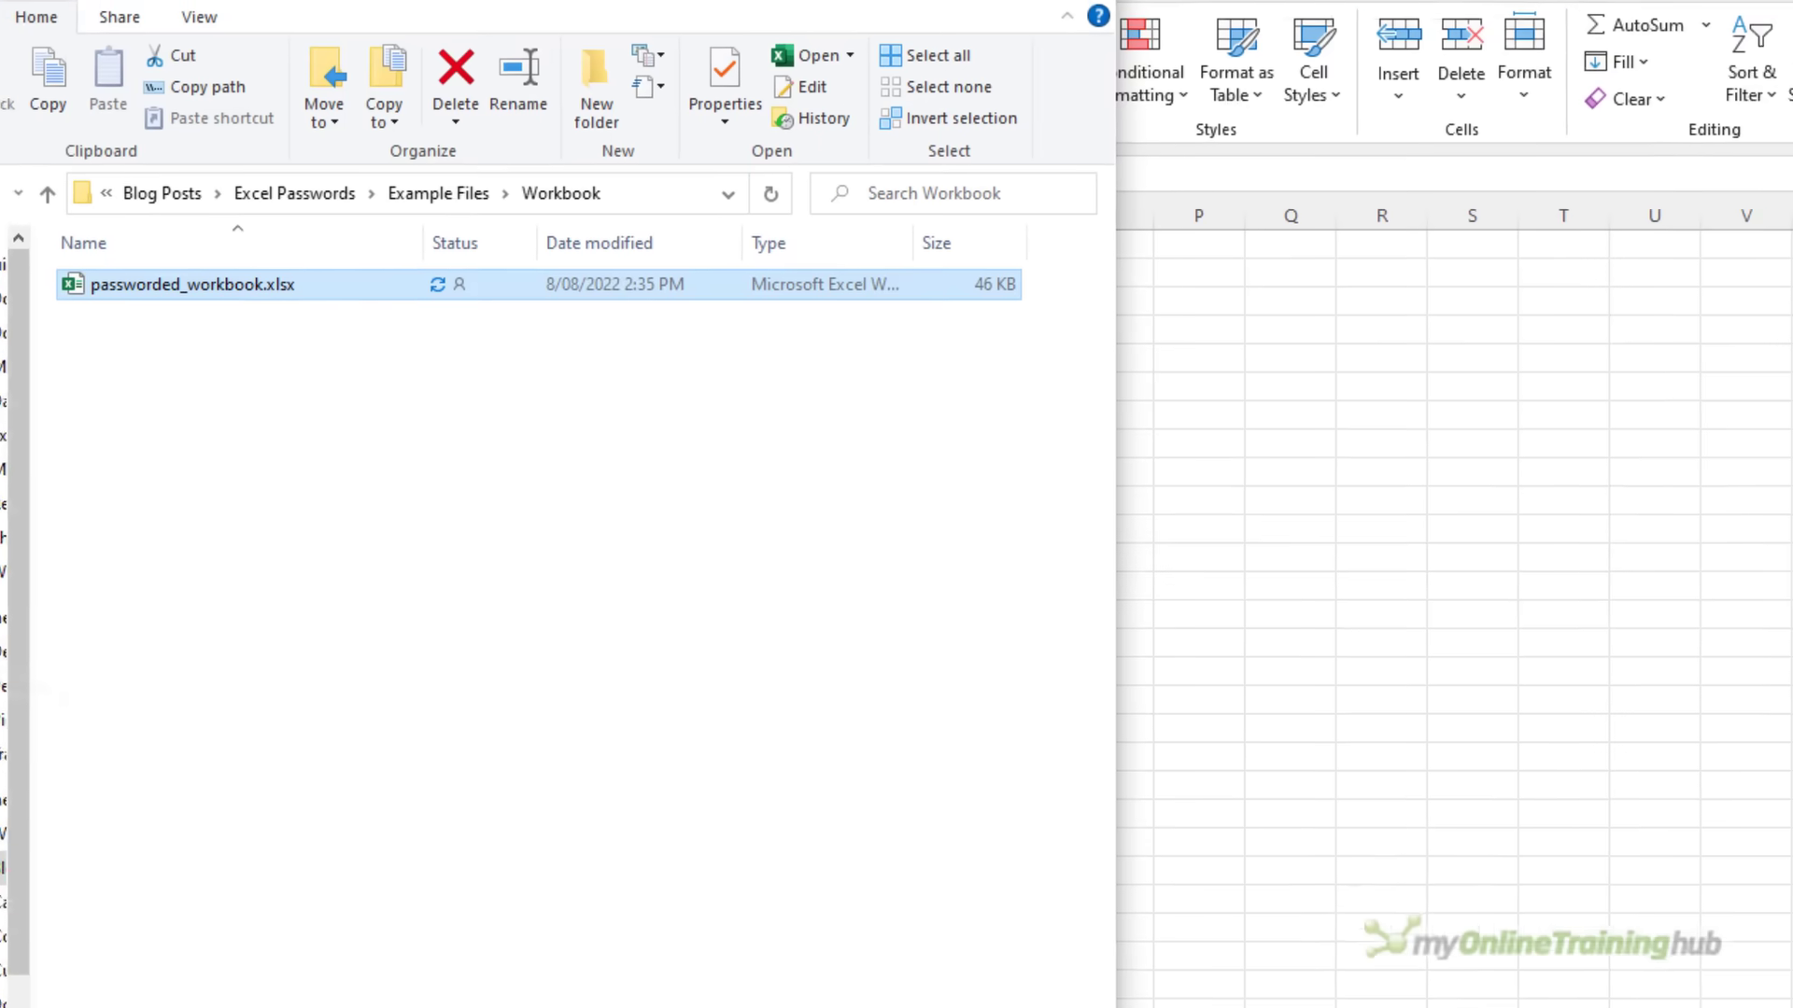
# Duplicate passworded_workbook.xlsx and rename the copy to passworded_workbook - Copy.zip
pyautogui.keyDown('ctrl'); pyautogui.doubleClick(279, 265); pyautogui.keyUp('ctrl')
pyautogui.moveTo(196, 289); pyautogui.dragTo(196, 371)
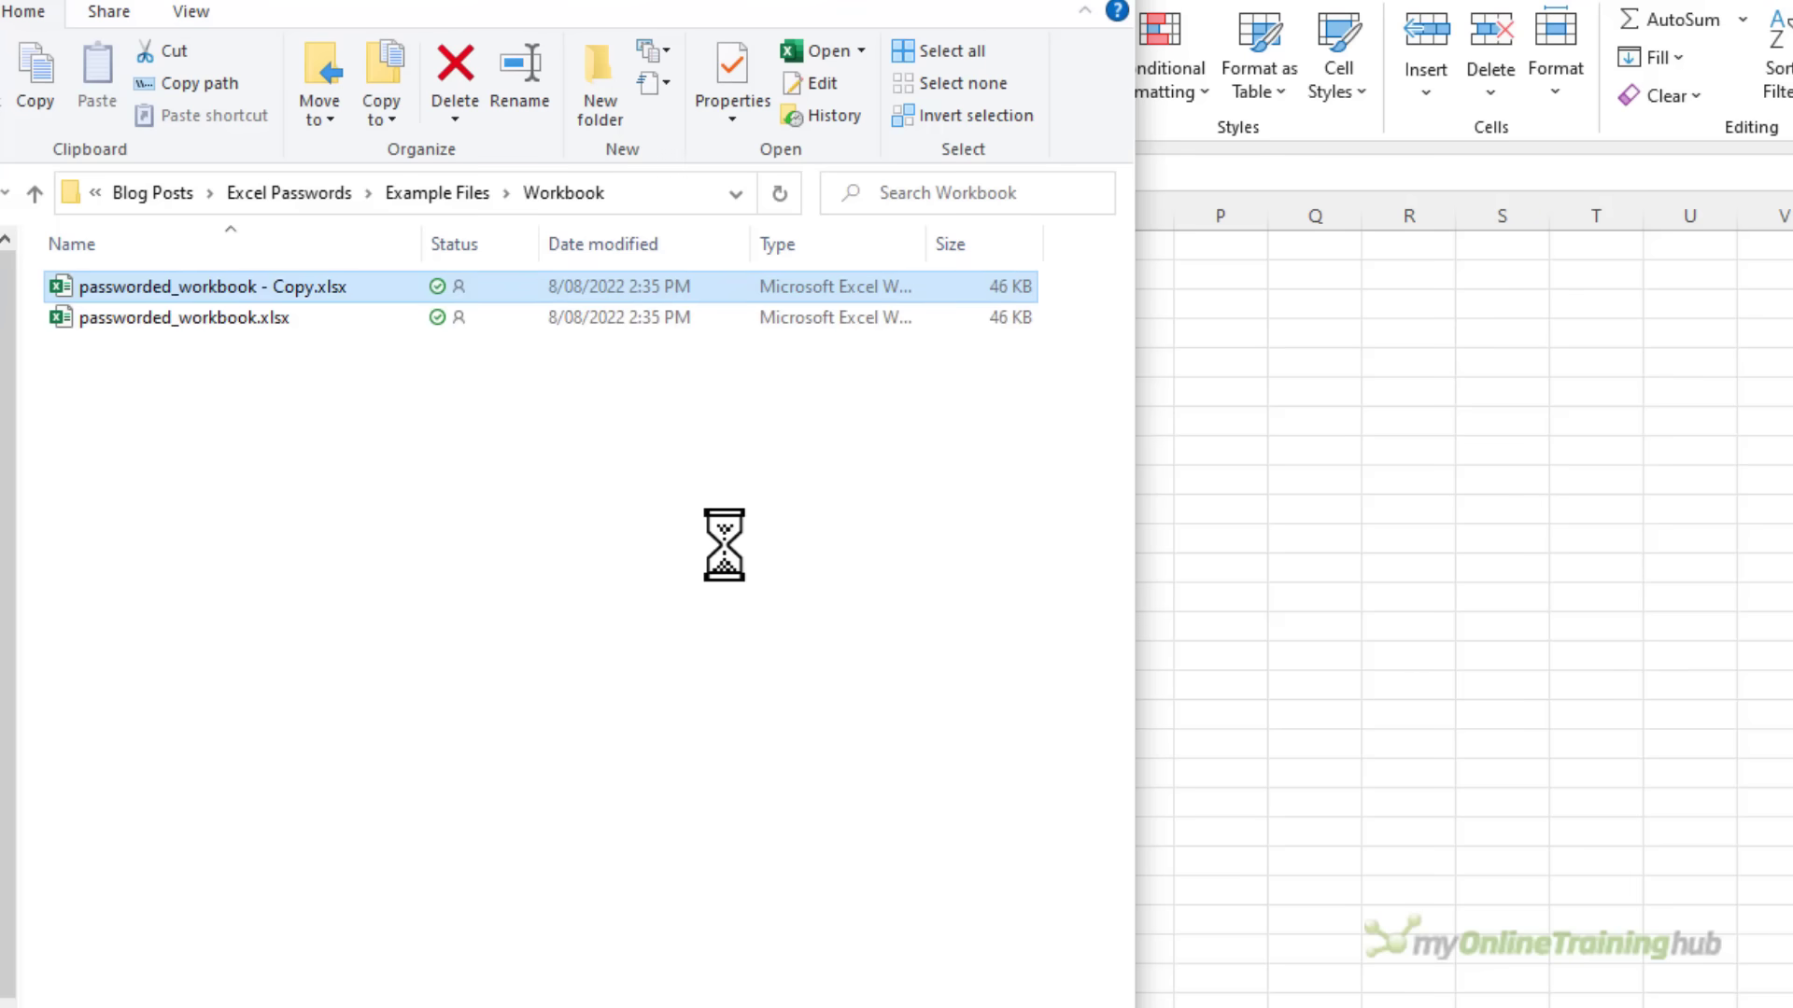
pyautogui.press('F2')
pyautogui.press('End')
pyautogui.press('BackSpace')
pyautogui.press('BackSpace')
pyautogui.press('BackSpace')
pyautogui.press('BackSpace')
pyautogui.press('BackSpace')
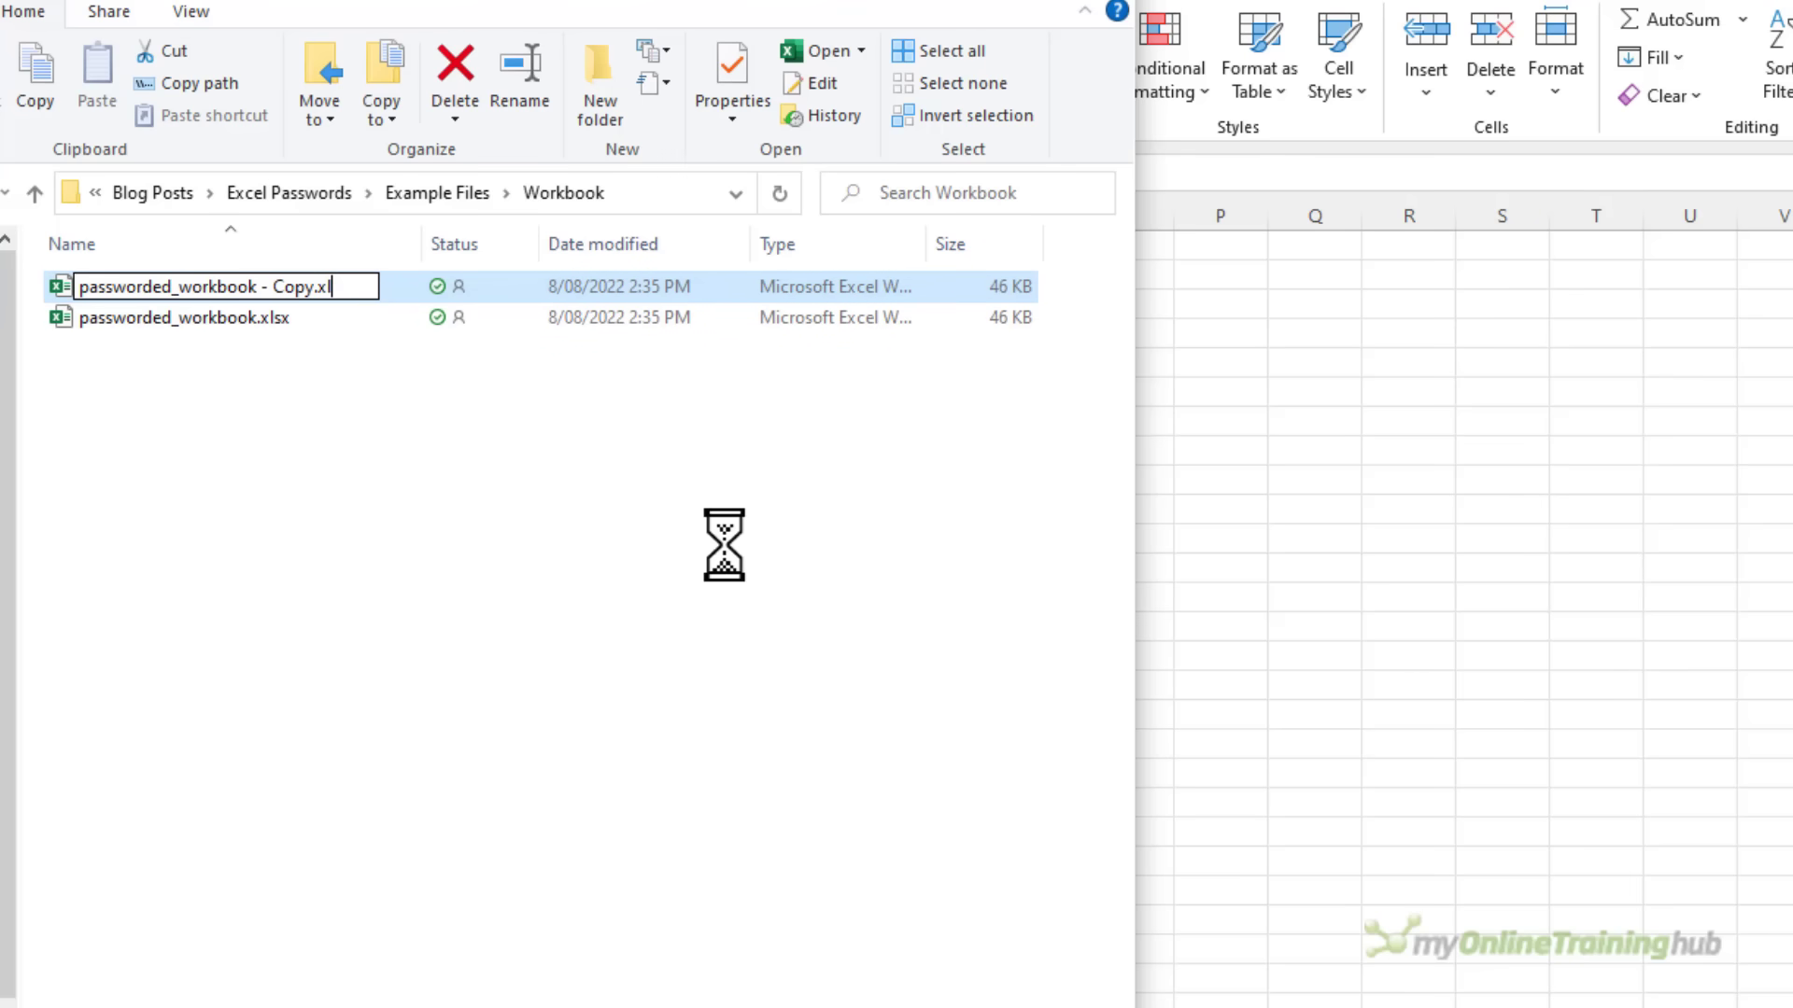
pyautogui.write('.zip')
pyautogui.press('Return')
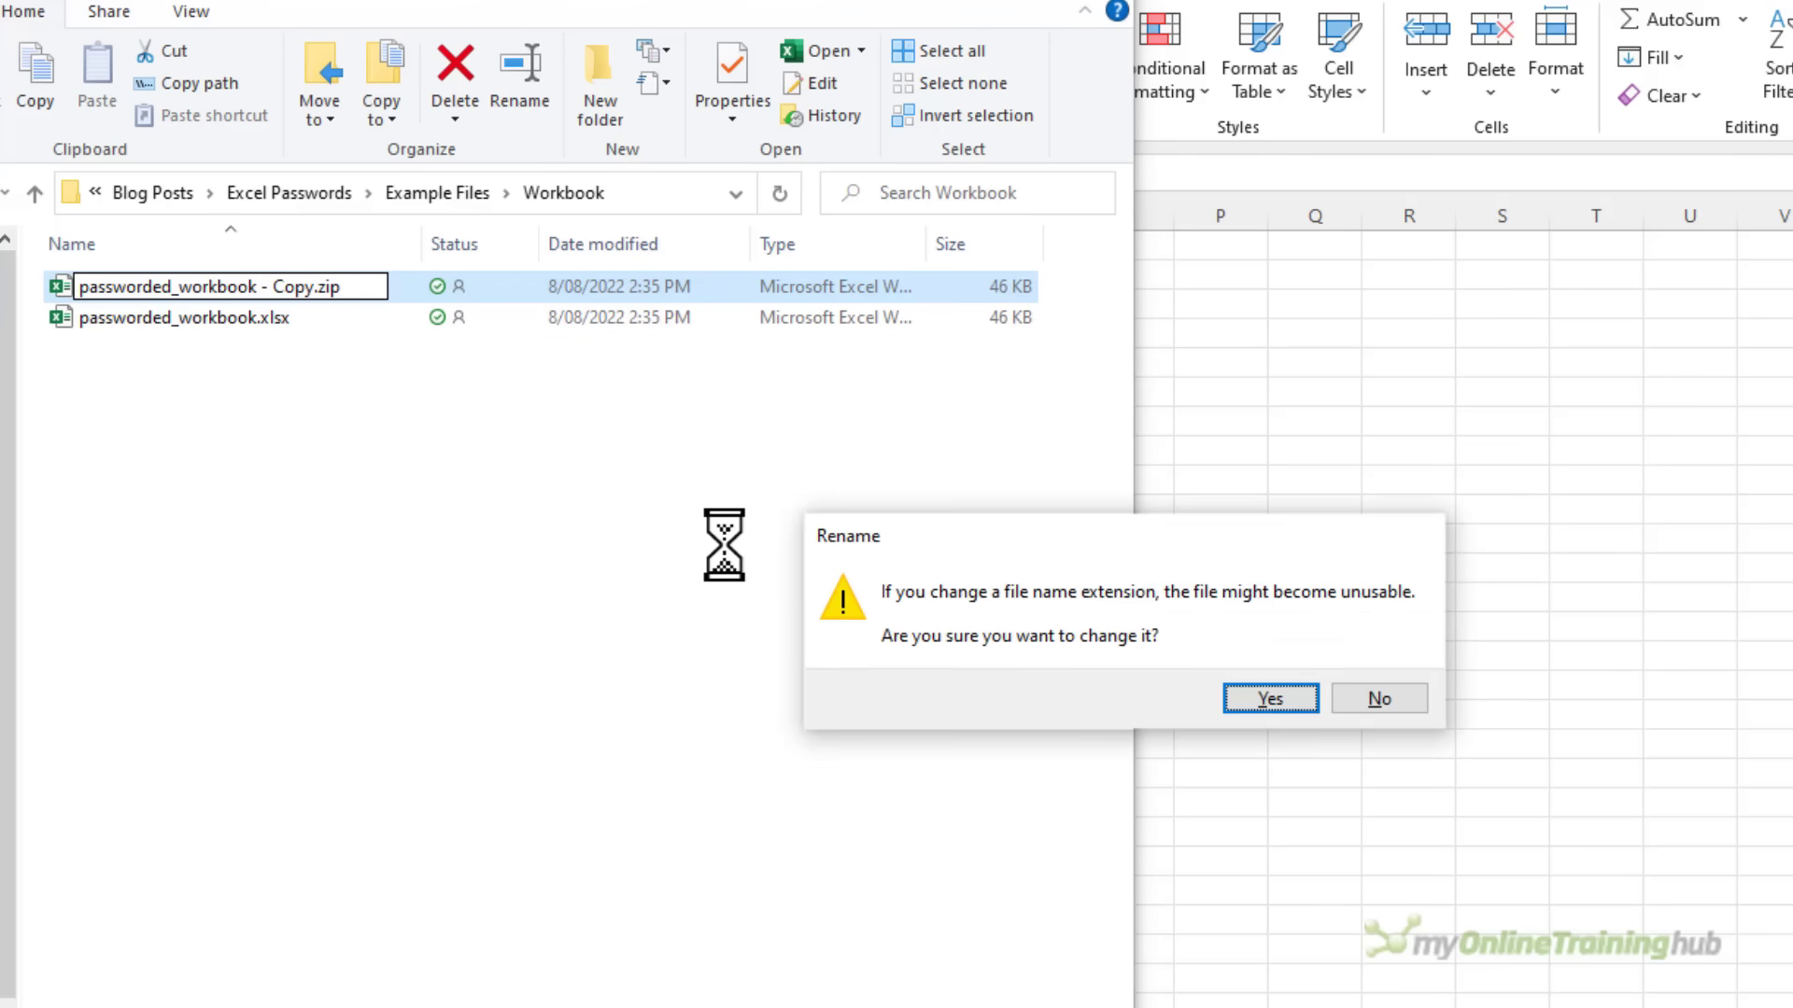
pyautogui.click(1242, 700)
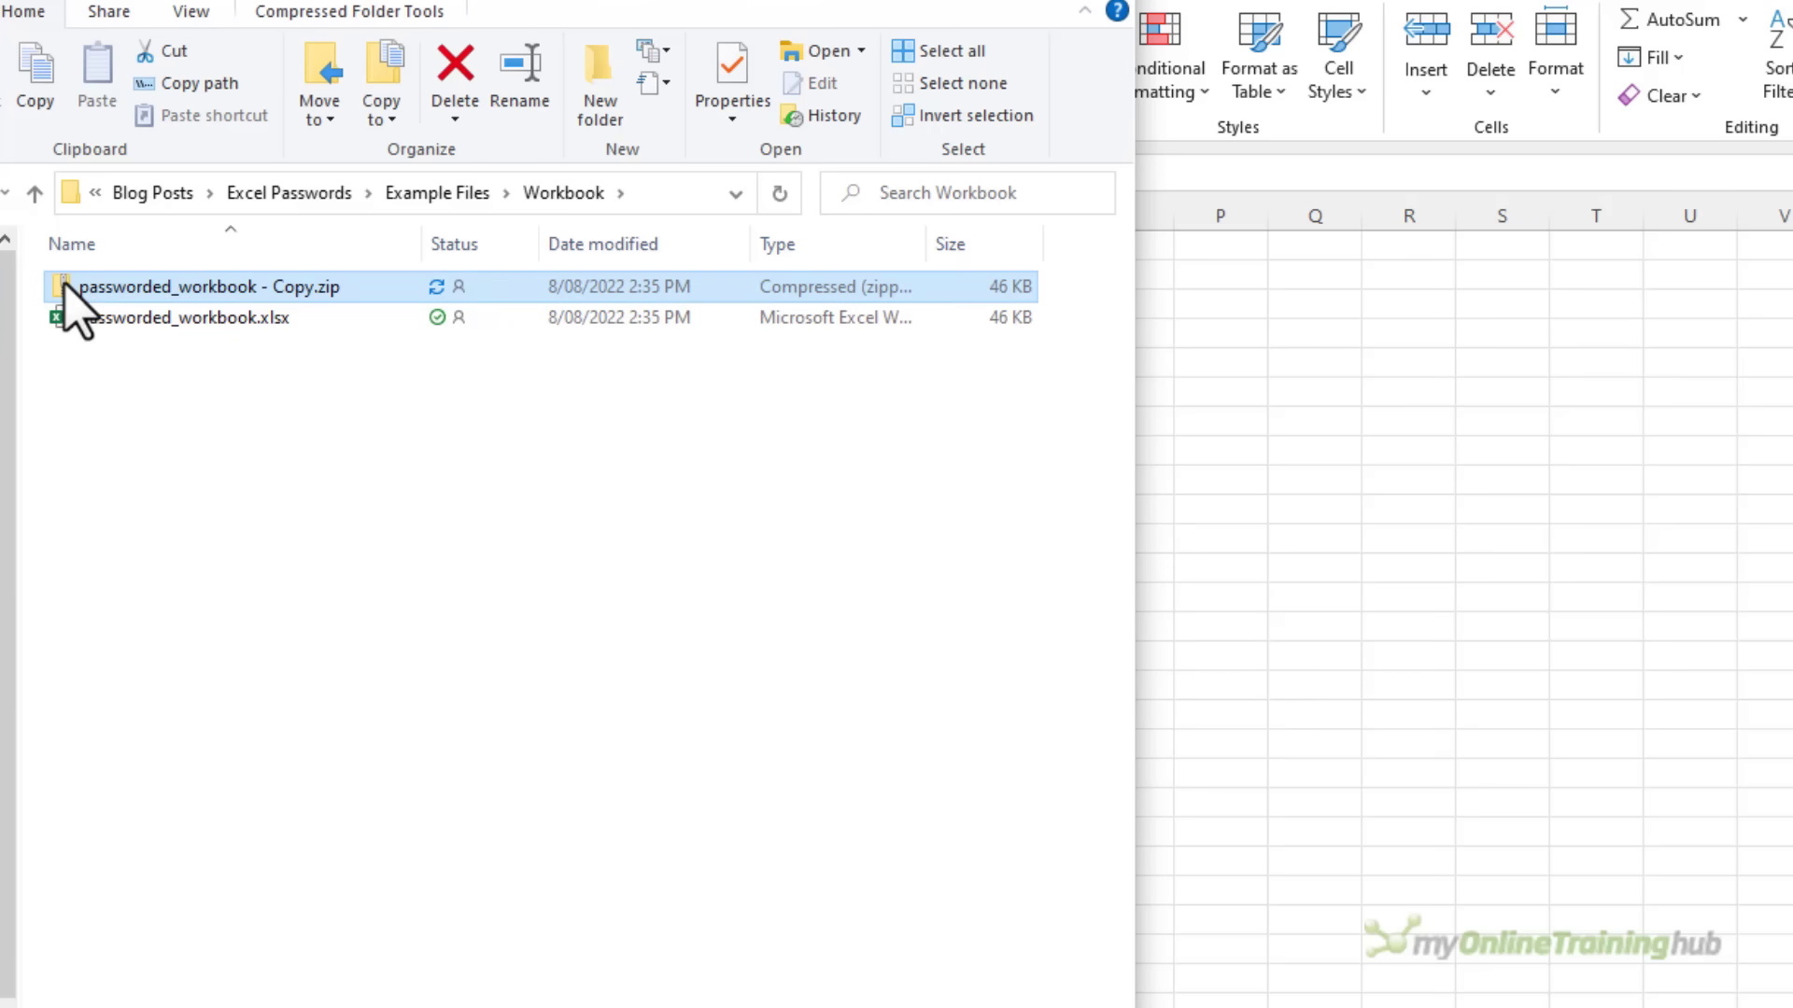
# Browse into the zipped copy's xl folder to reach workbook.xml
pyautogui.doubleClick(64, 284)
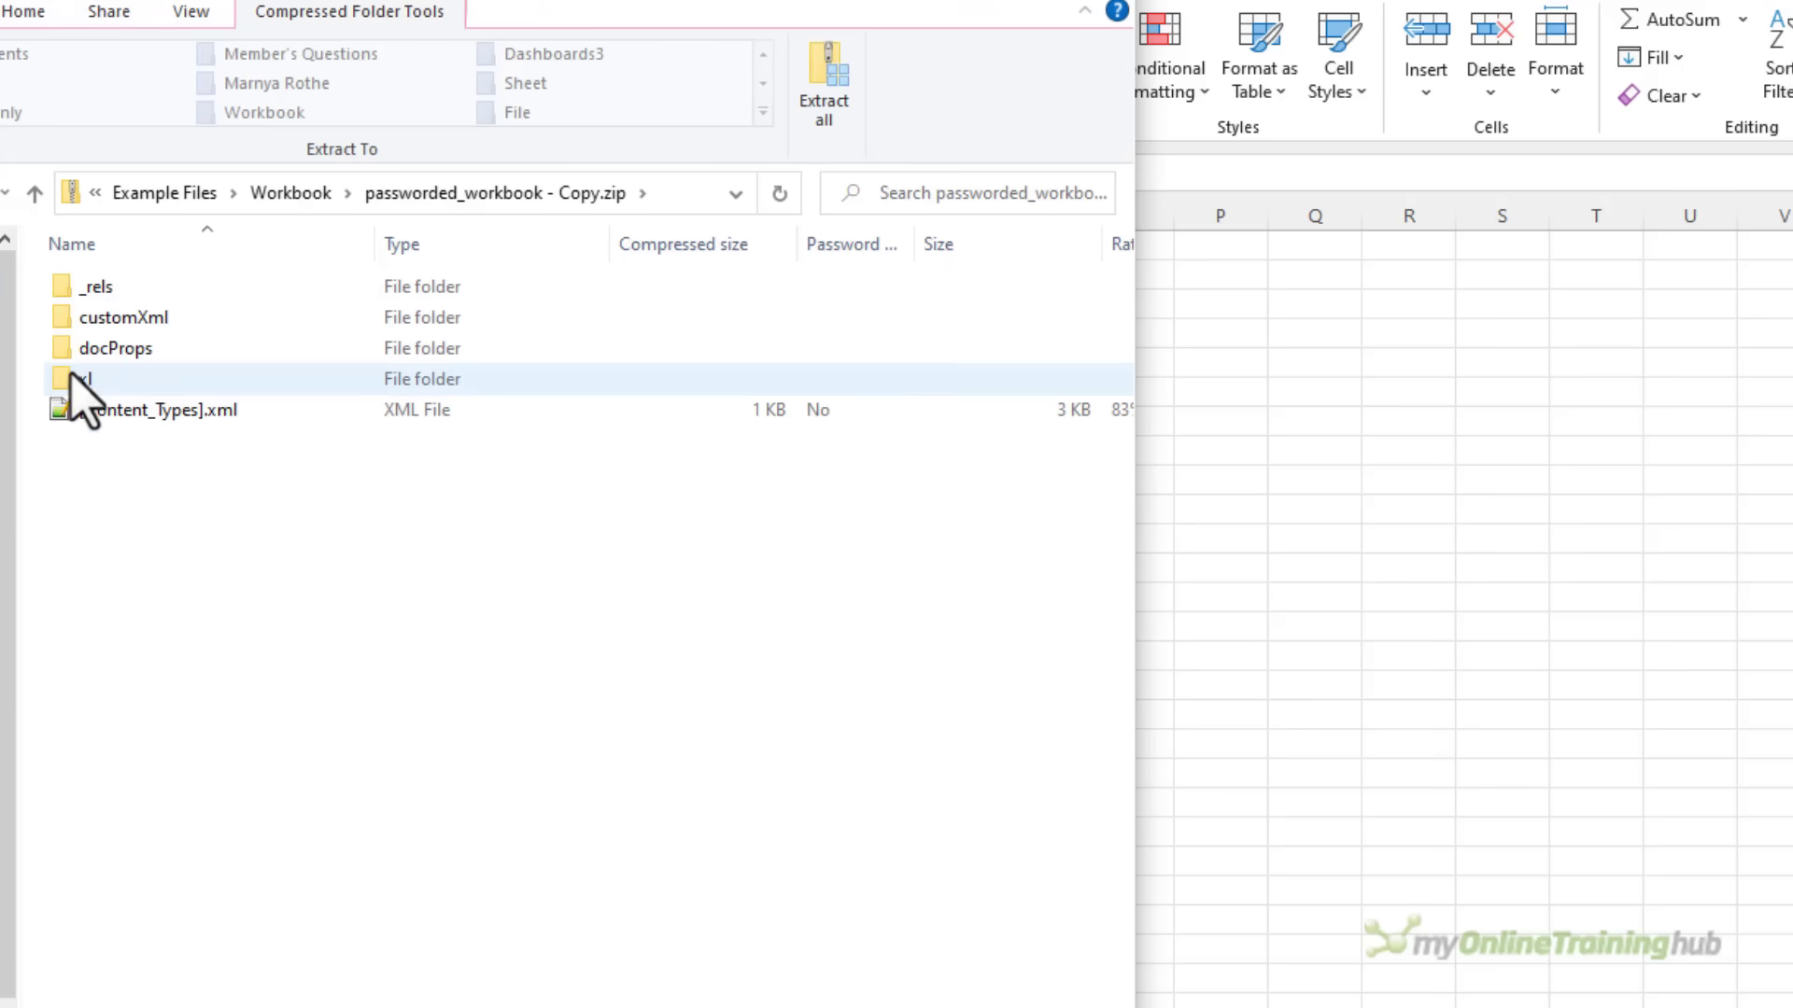
pyautogui.click(71, 384)
pyautogui.doubleClick(75, 379)
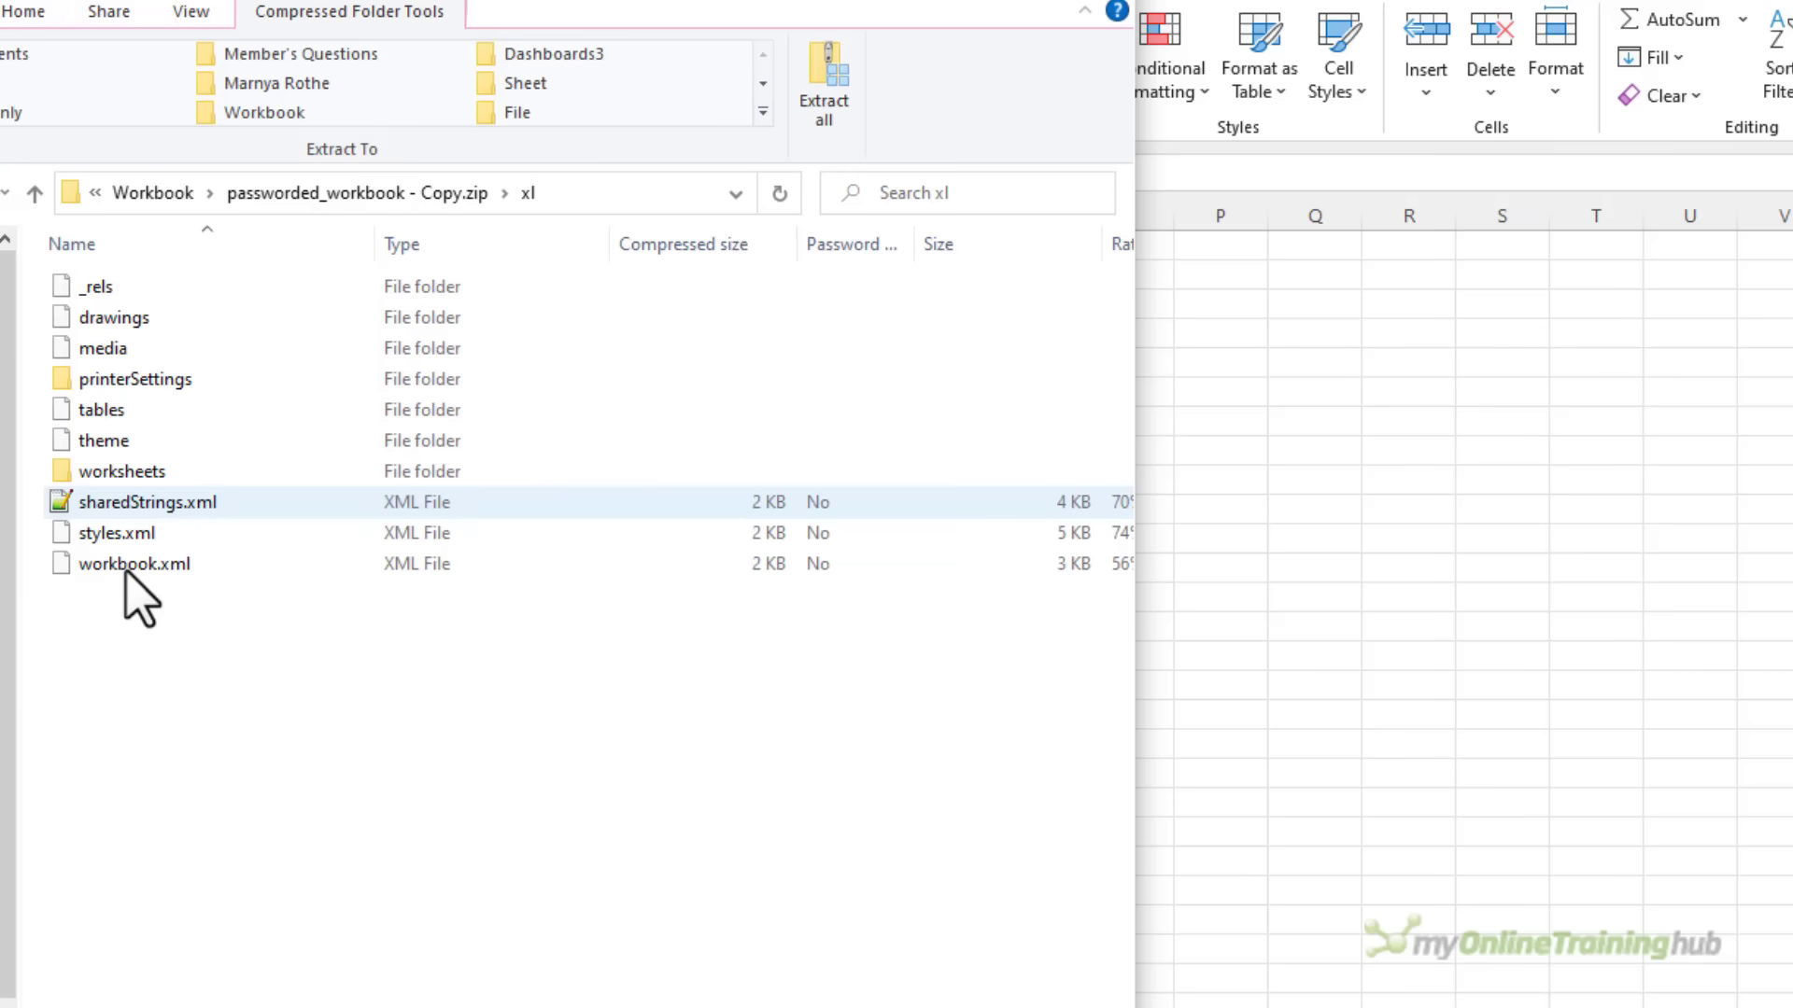
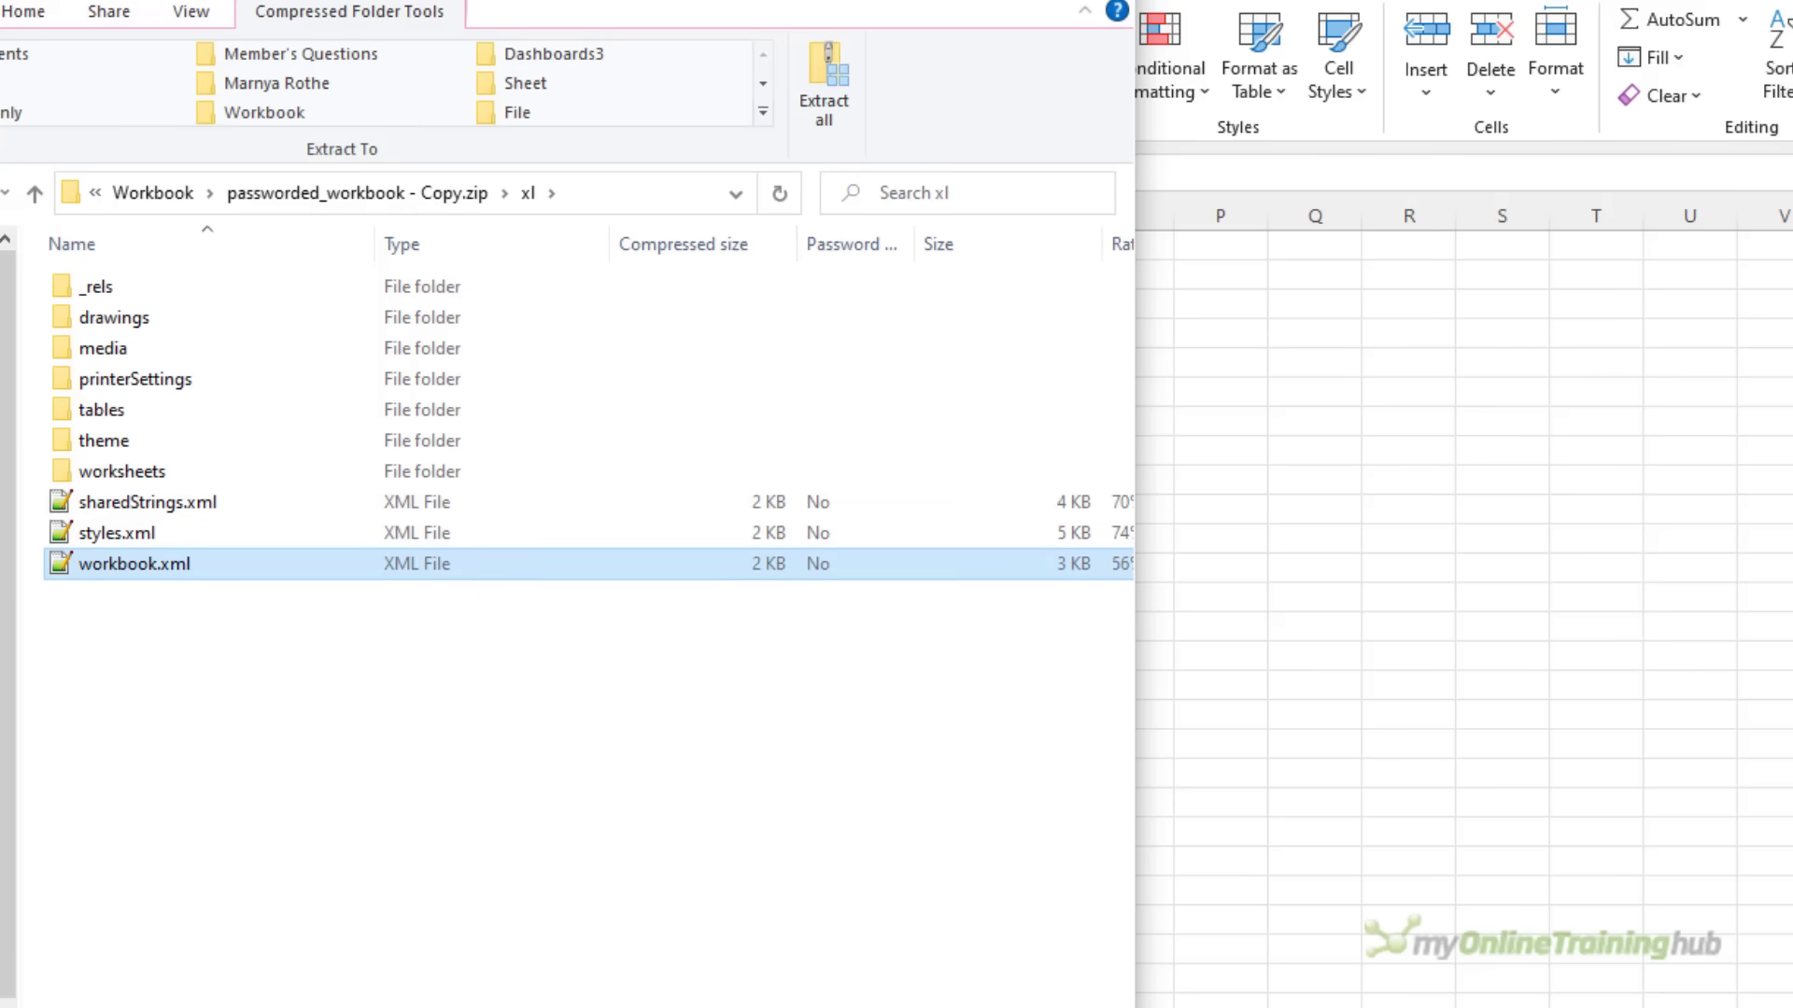
# Copy workbook.xml from the zip's xl folder into the Example Files folder
pyautogui.hotkey('alt', 'Tab')
pyautogui.hotkey('alt', 'Tab')
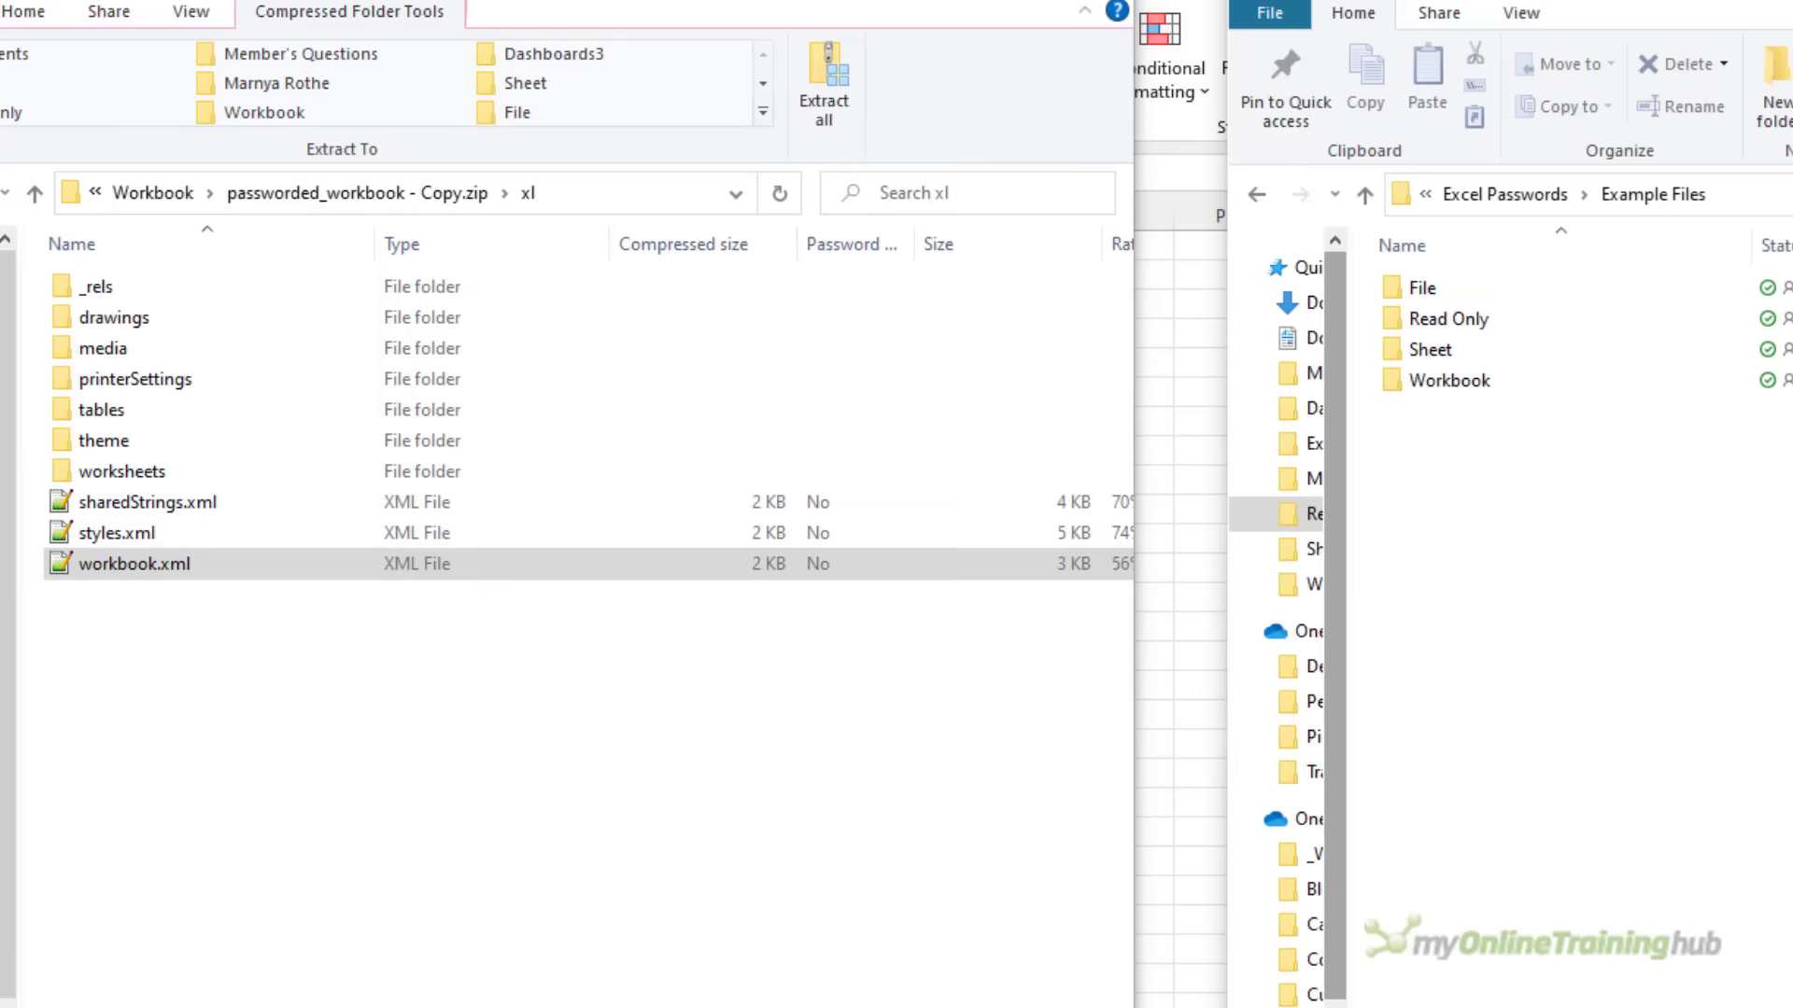
pyautogui.moveTo(120, 569); pyautogui.dragTo(1490, 565)
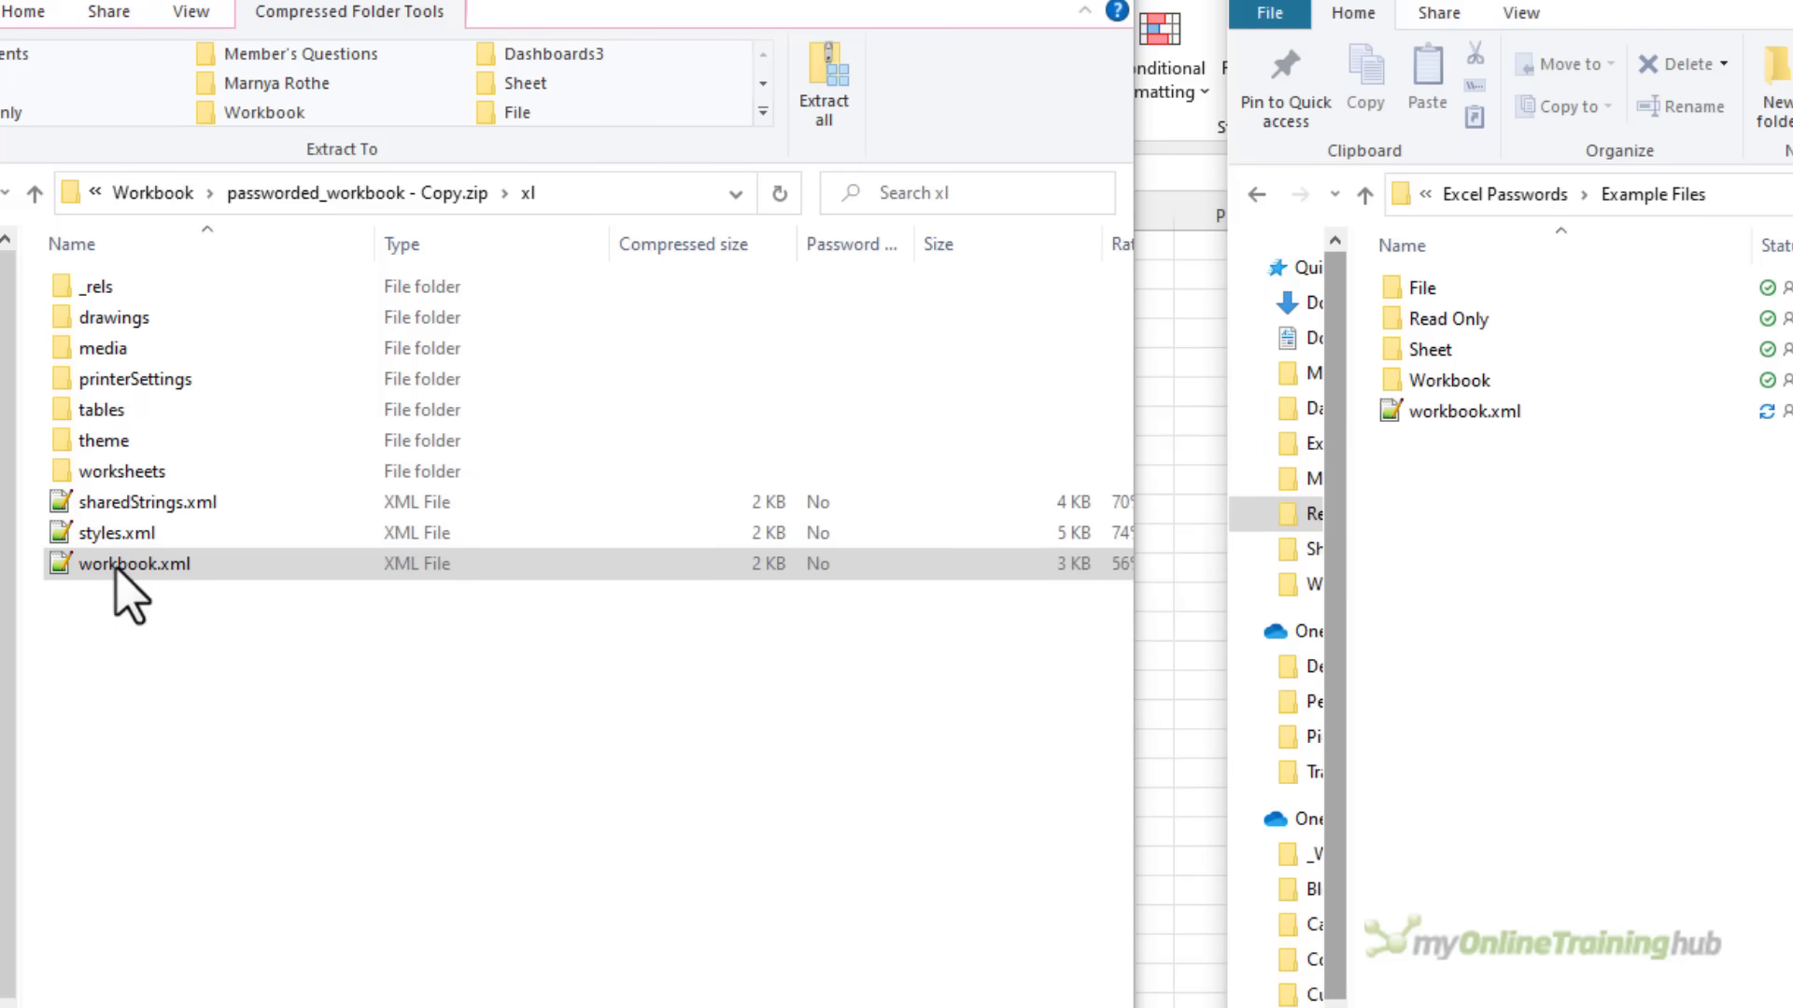
pyautogui.click(1478, 439)
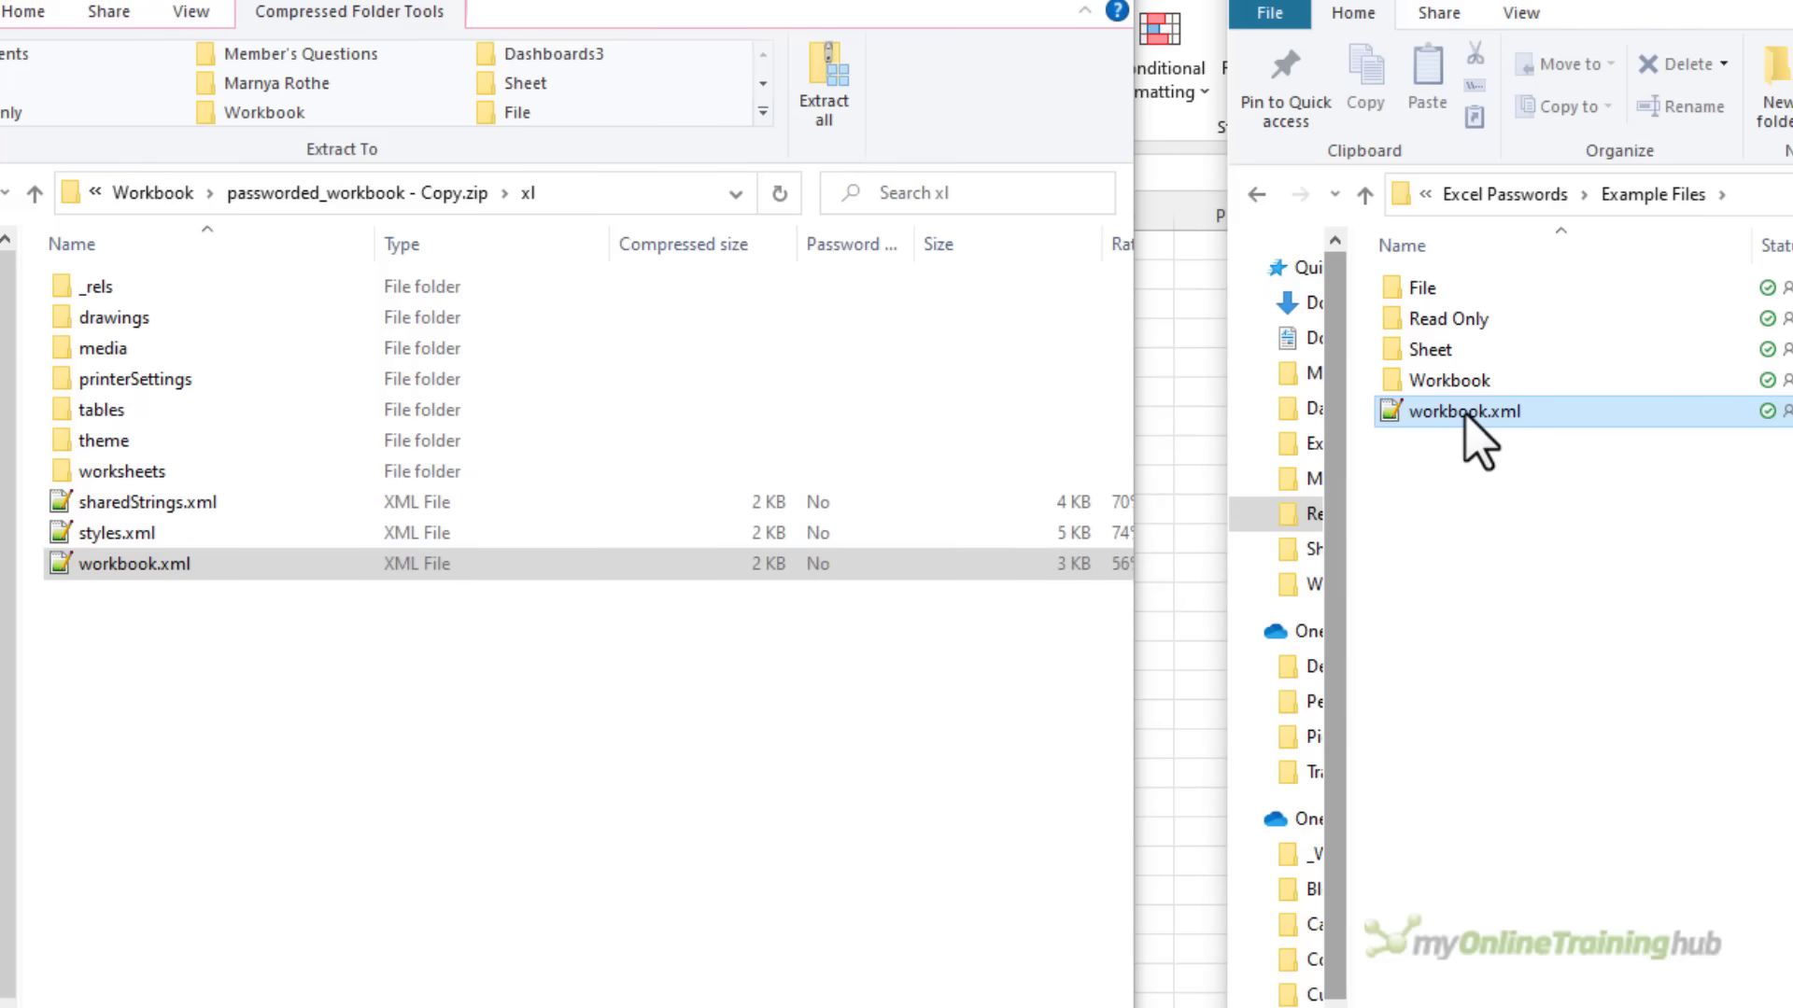
# Open the copied workbook.xml in Notepad++ and find the workbookProtection element
pyautogui.doubleClick(1478, 438)
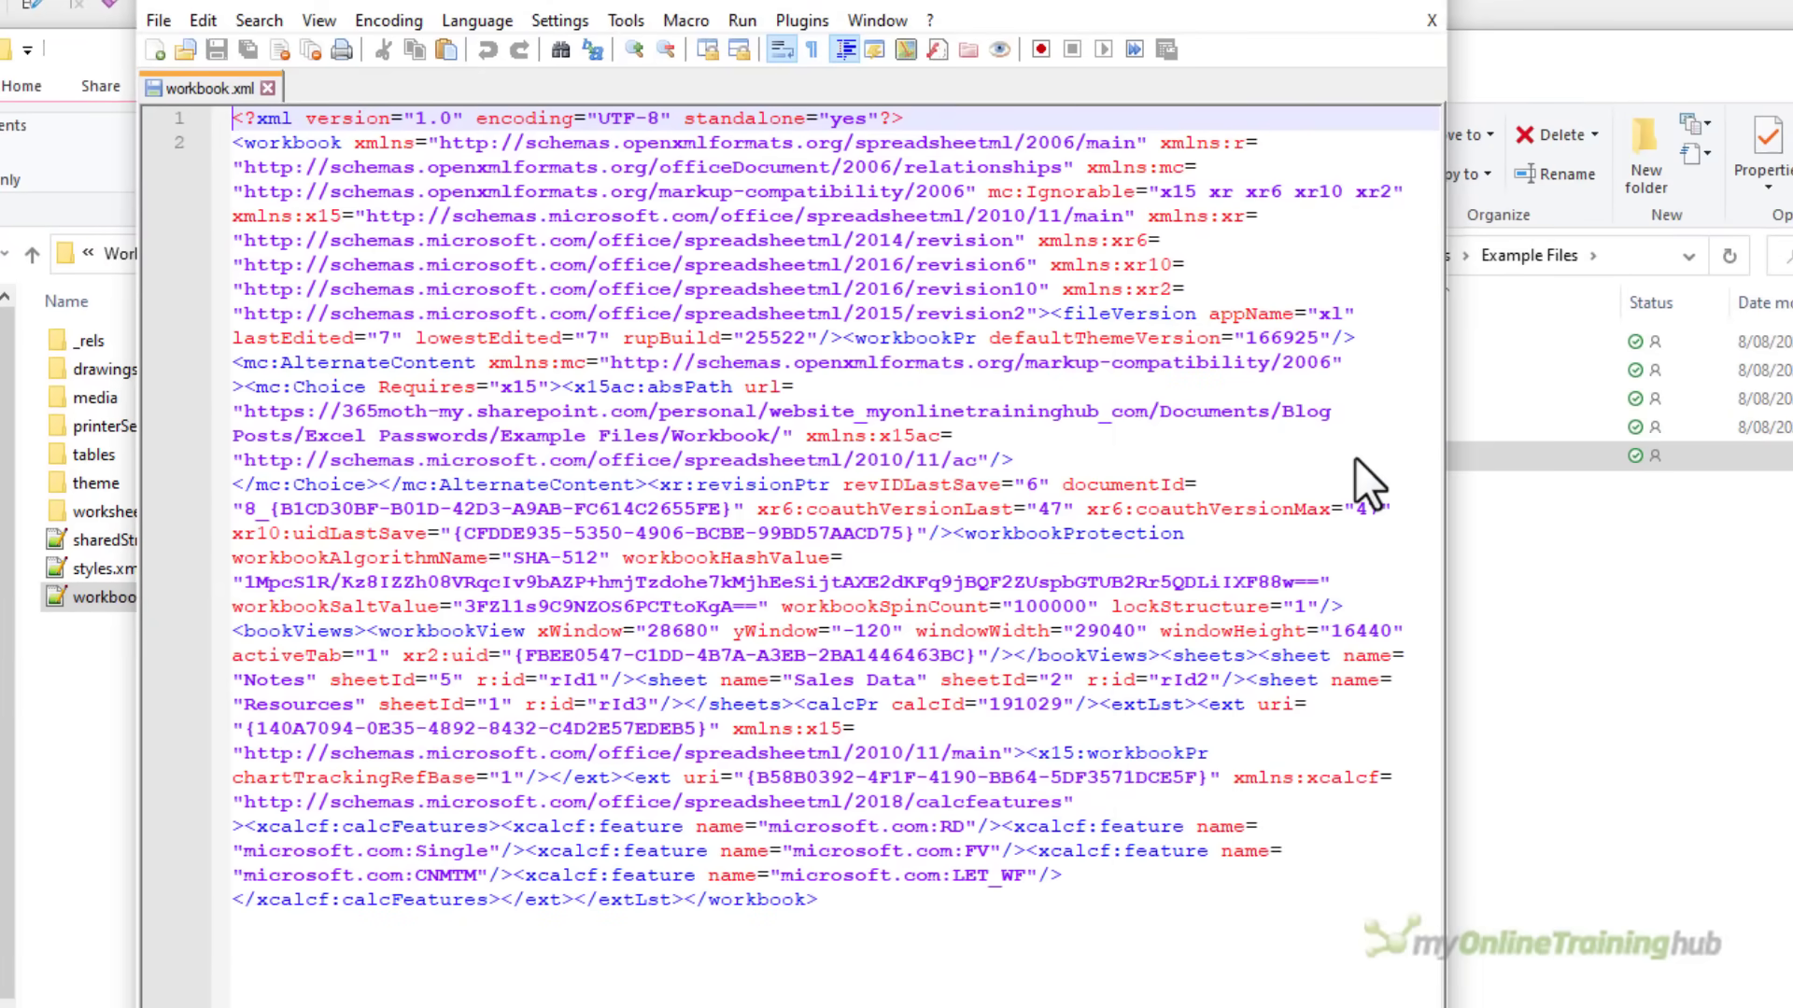
pyautogui.hotkey('ctrl', 'f')
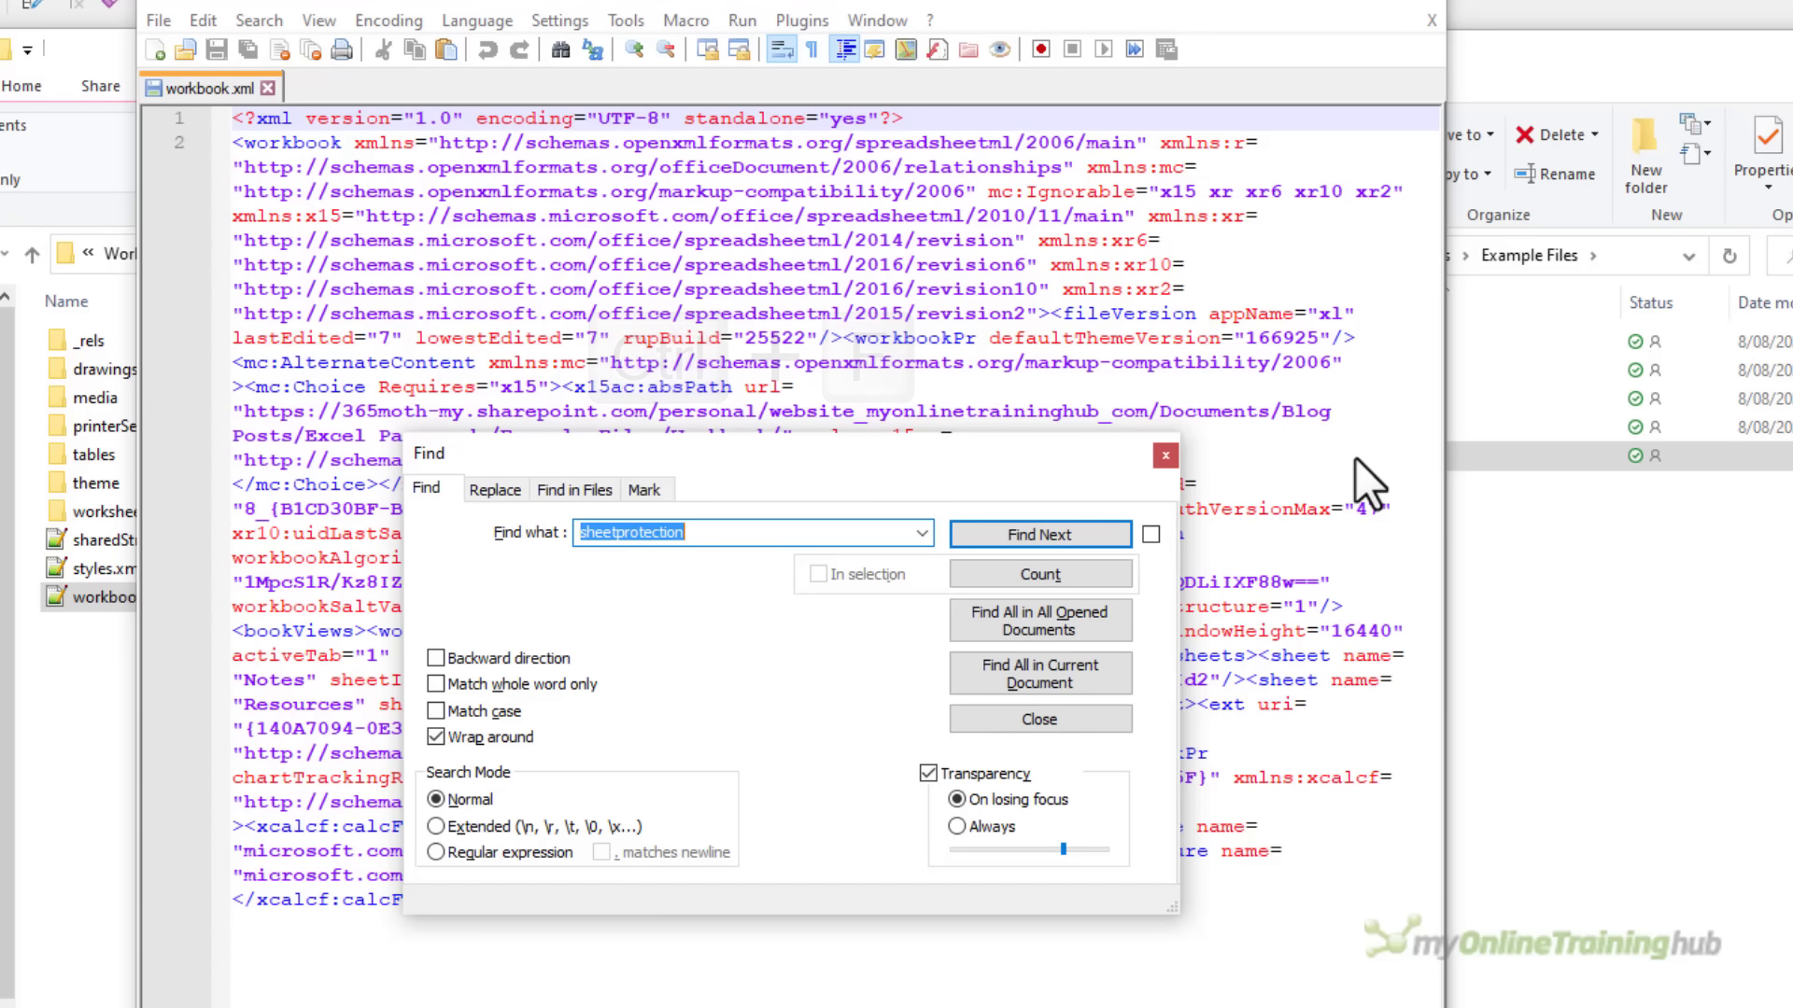
pyautogui.write('workbookprotection')
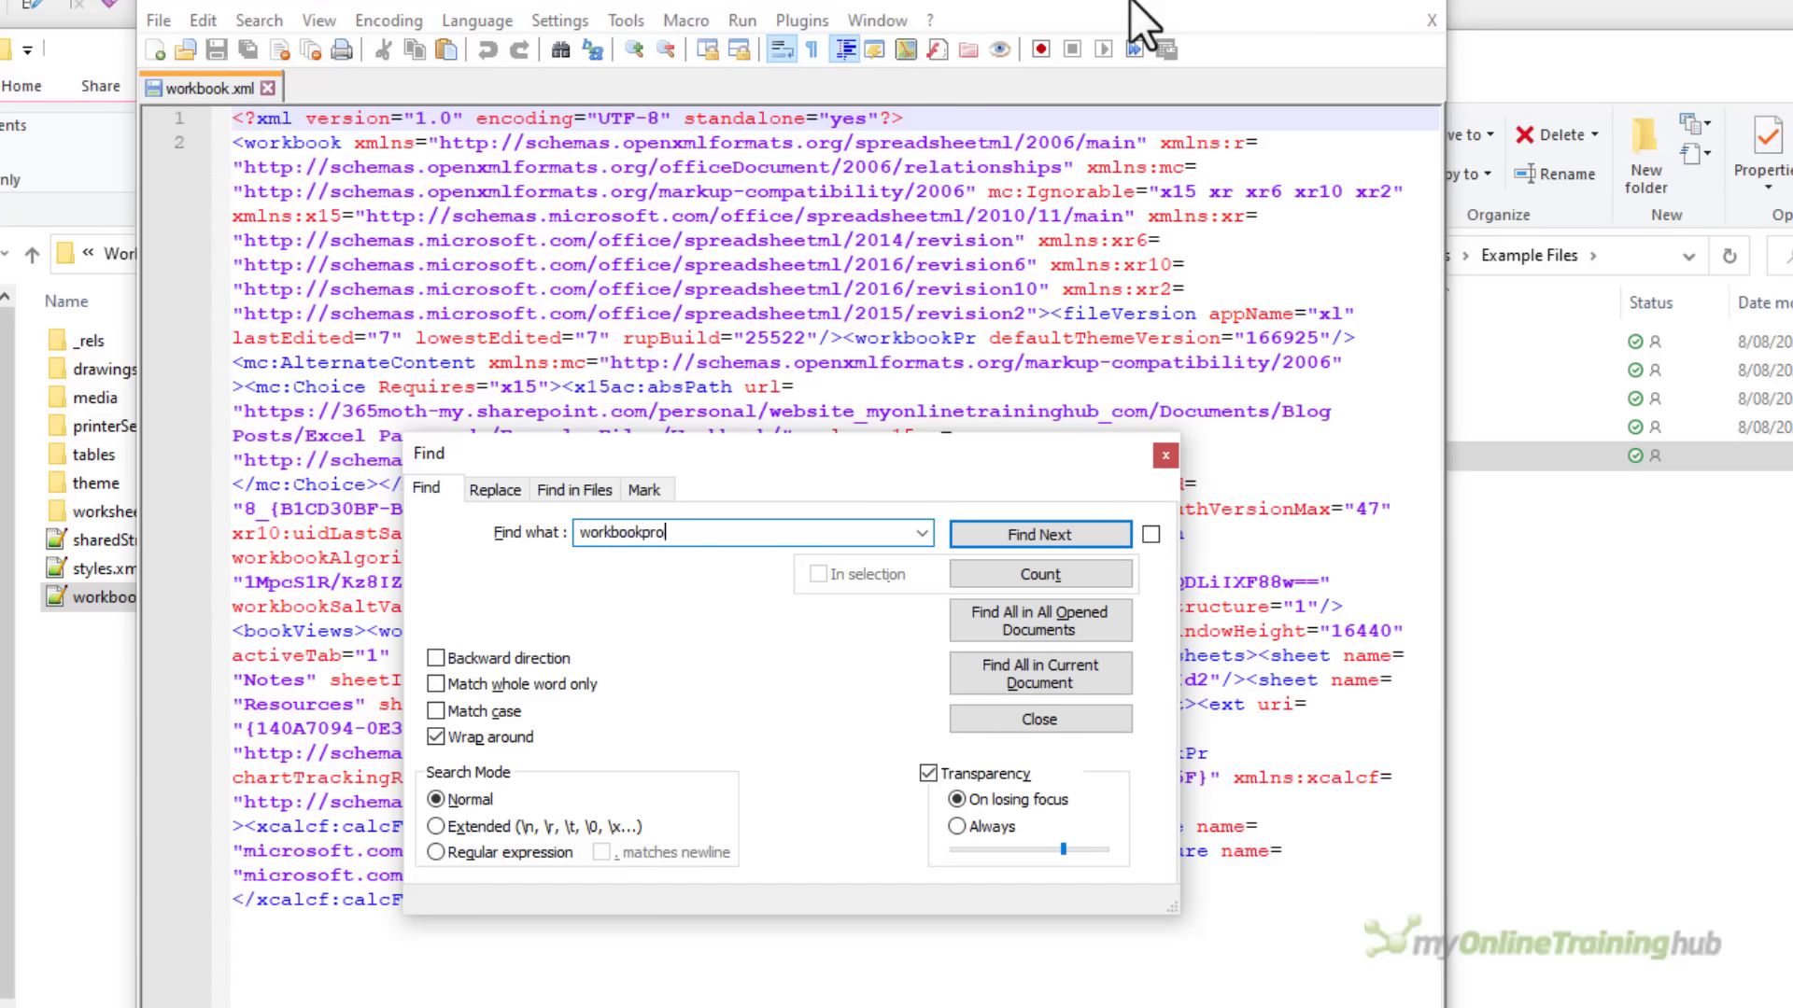
pyautogui.press('Return')
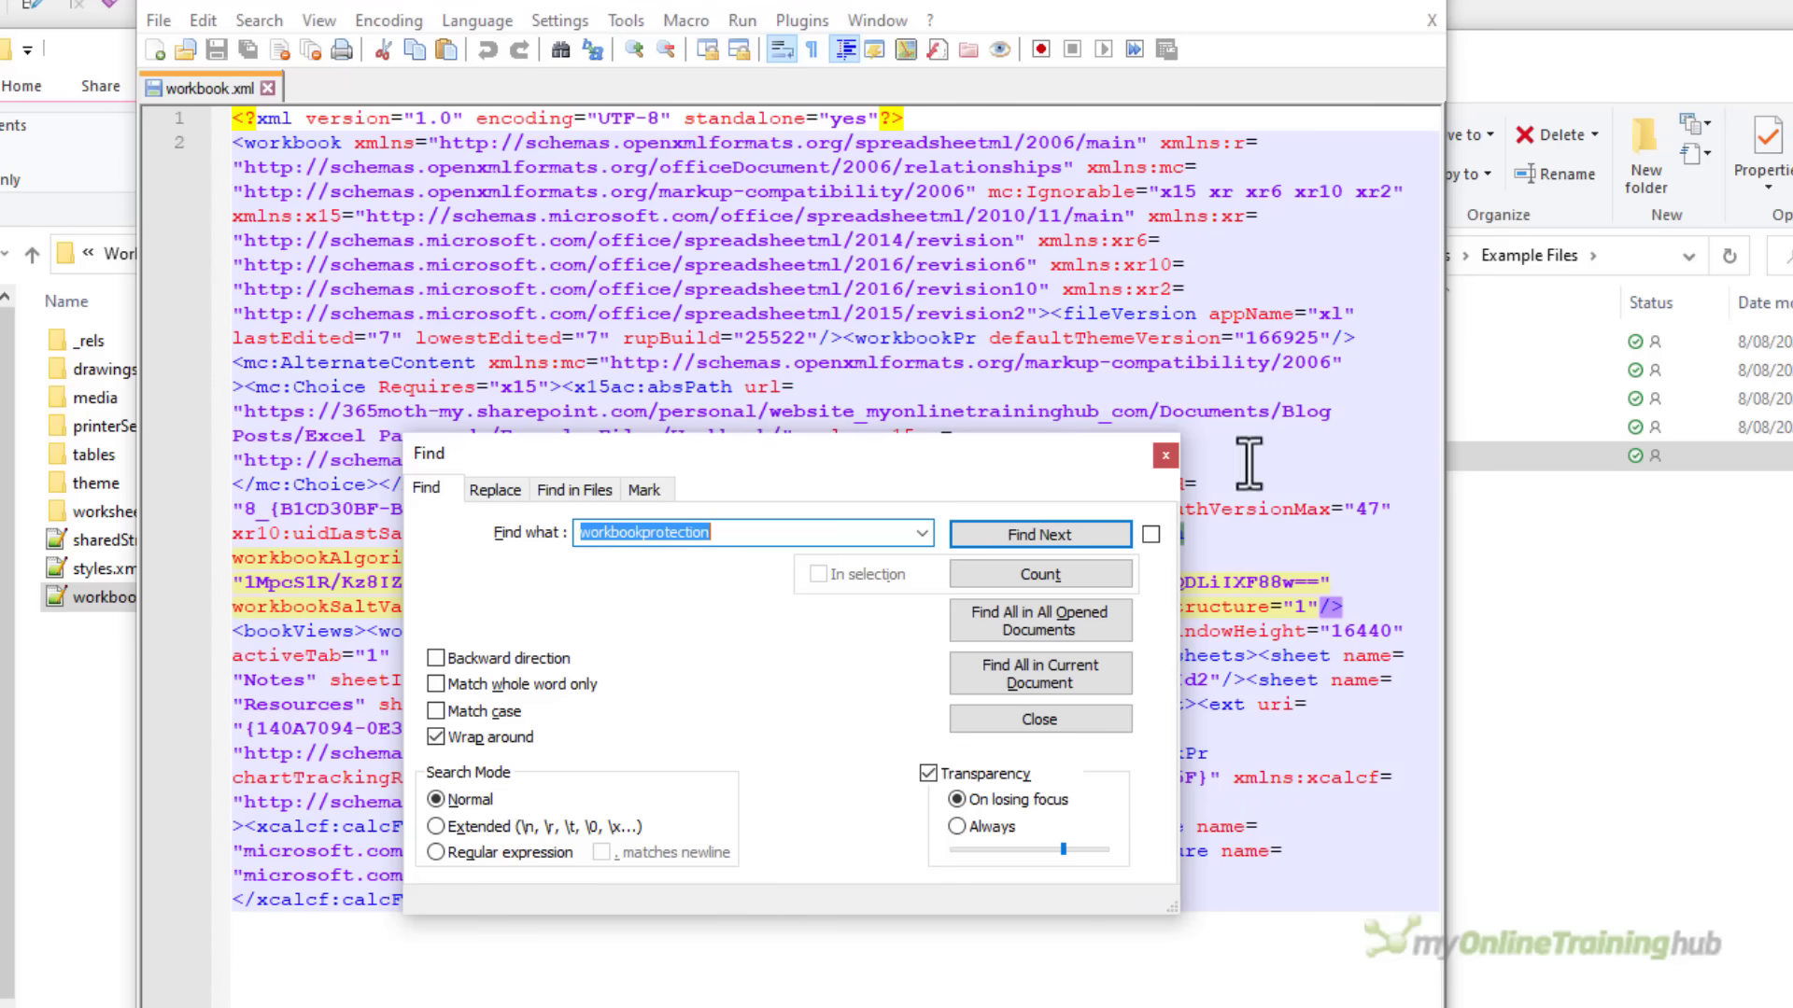
pyautogui.click(1165, 455)
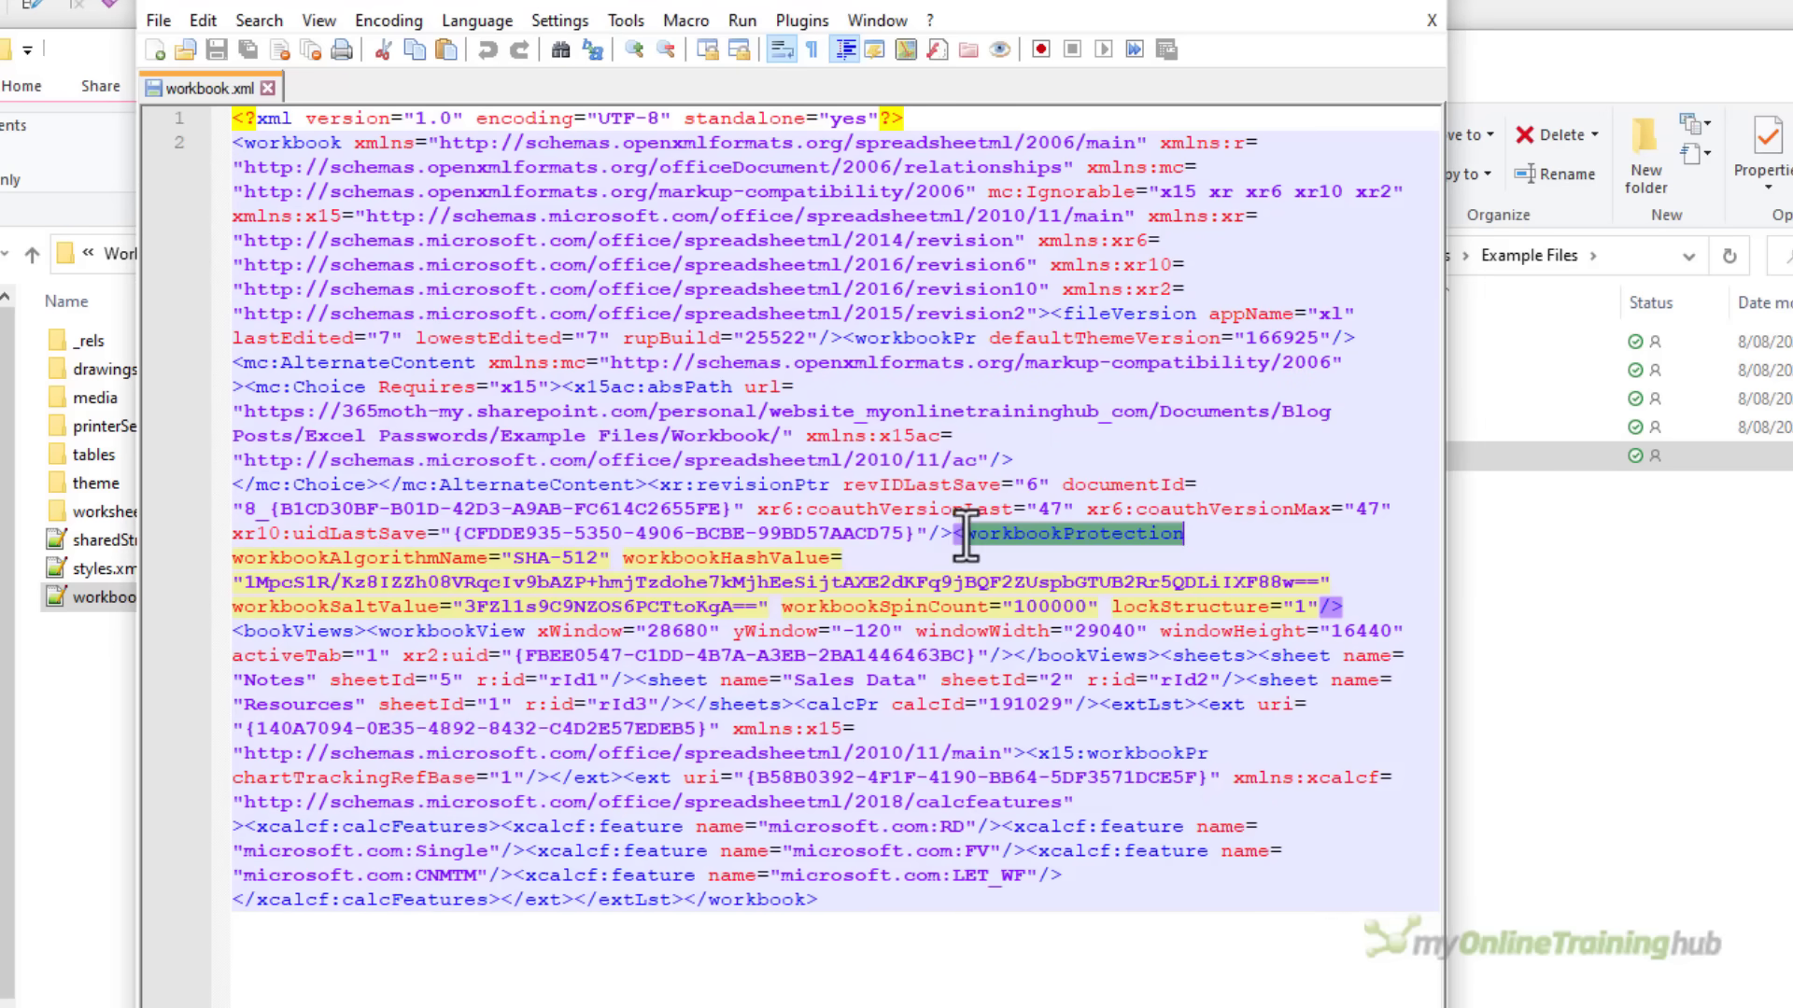
# Delete the entire workbookProtection element, save workbook.xml and close Notepad++
pyautogui.moveTo(953, 533); pyautogui.dragTo(1345, 605)
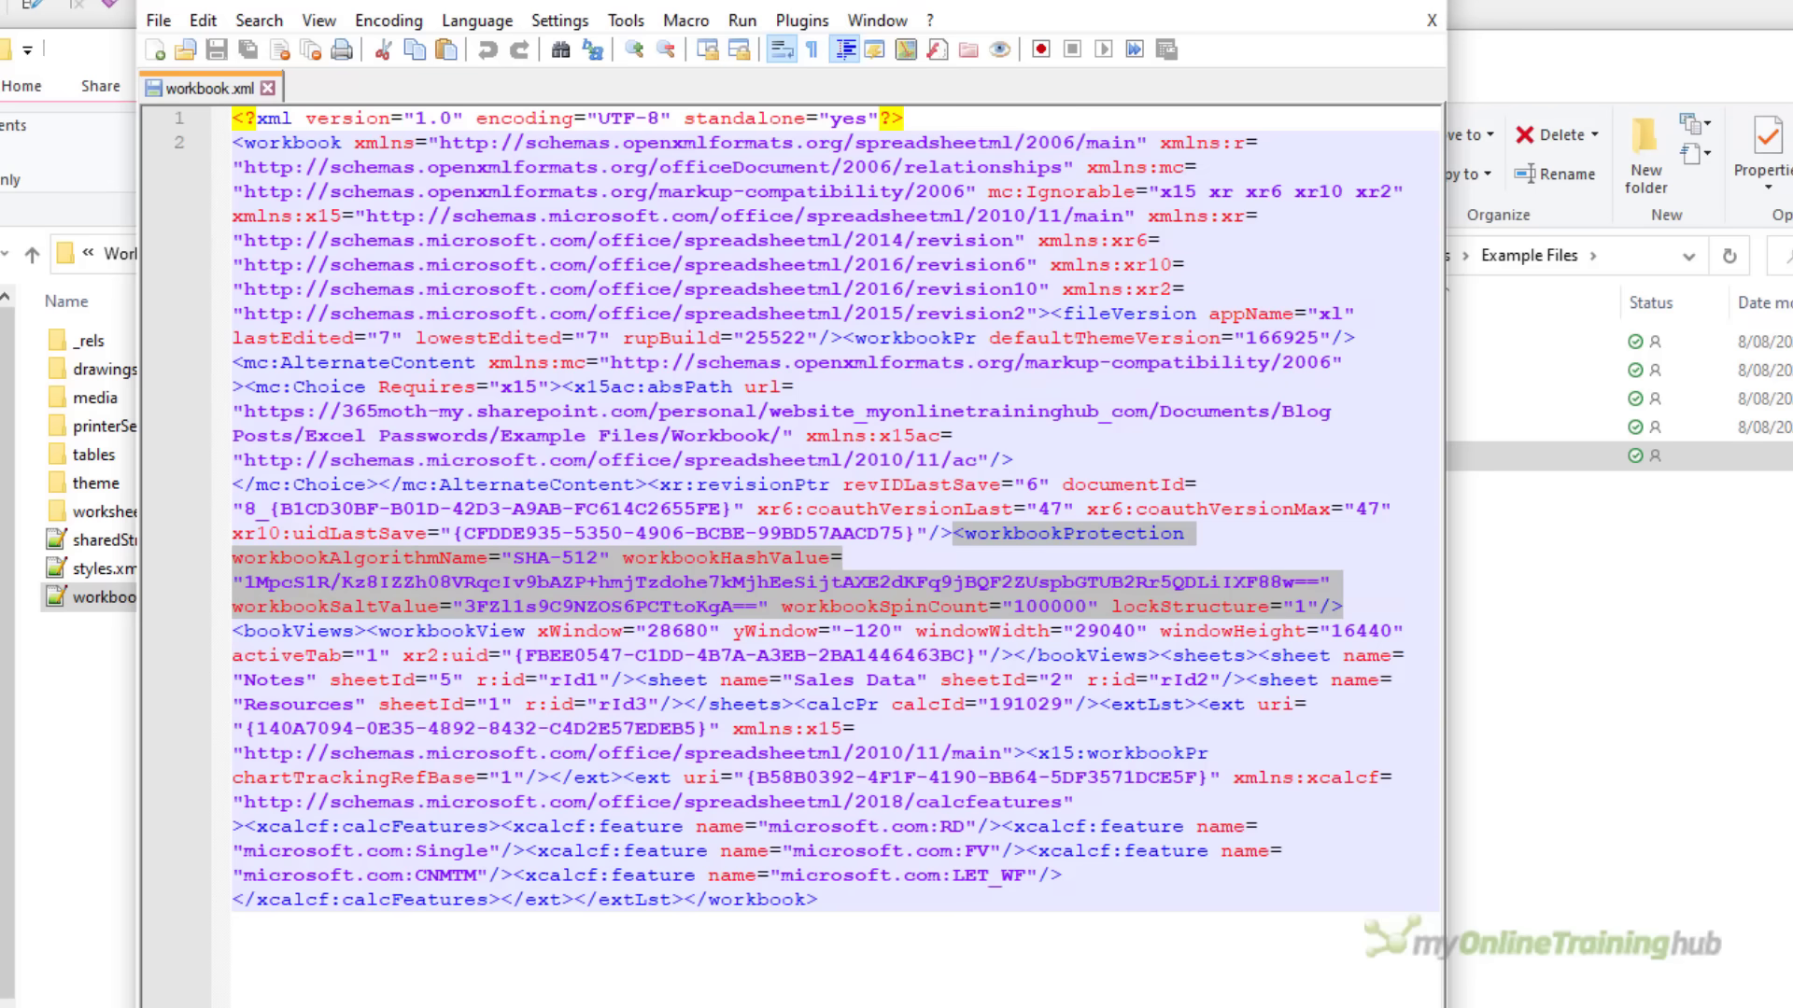
pyautogui.press('Delete')
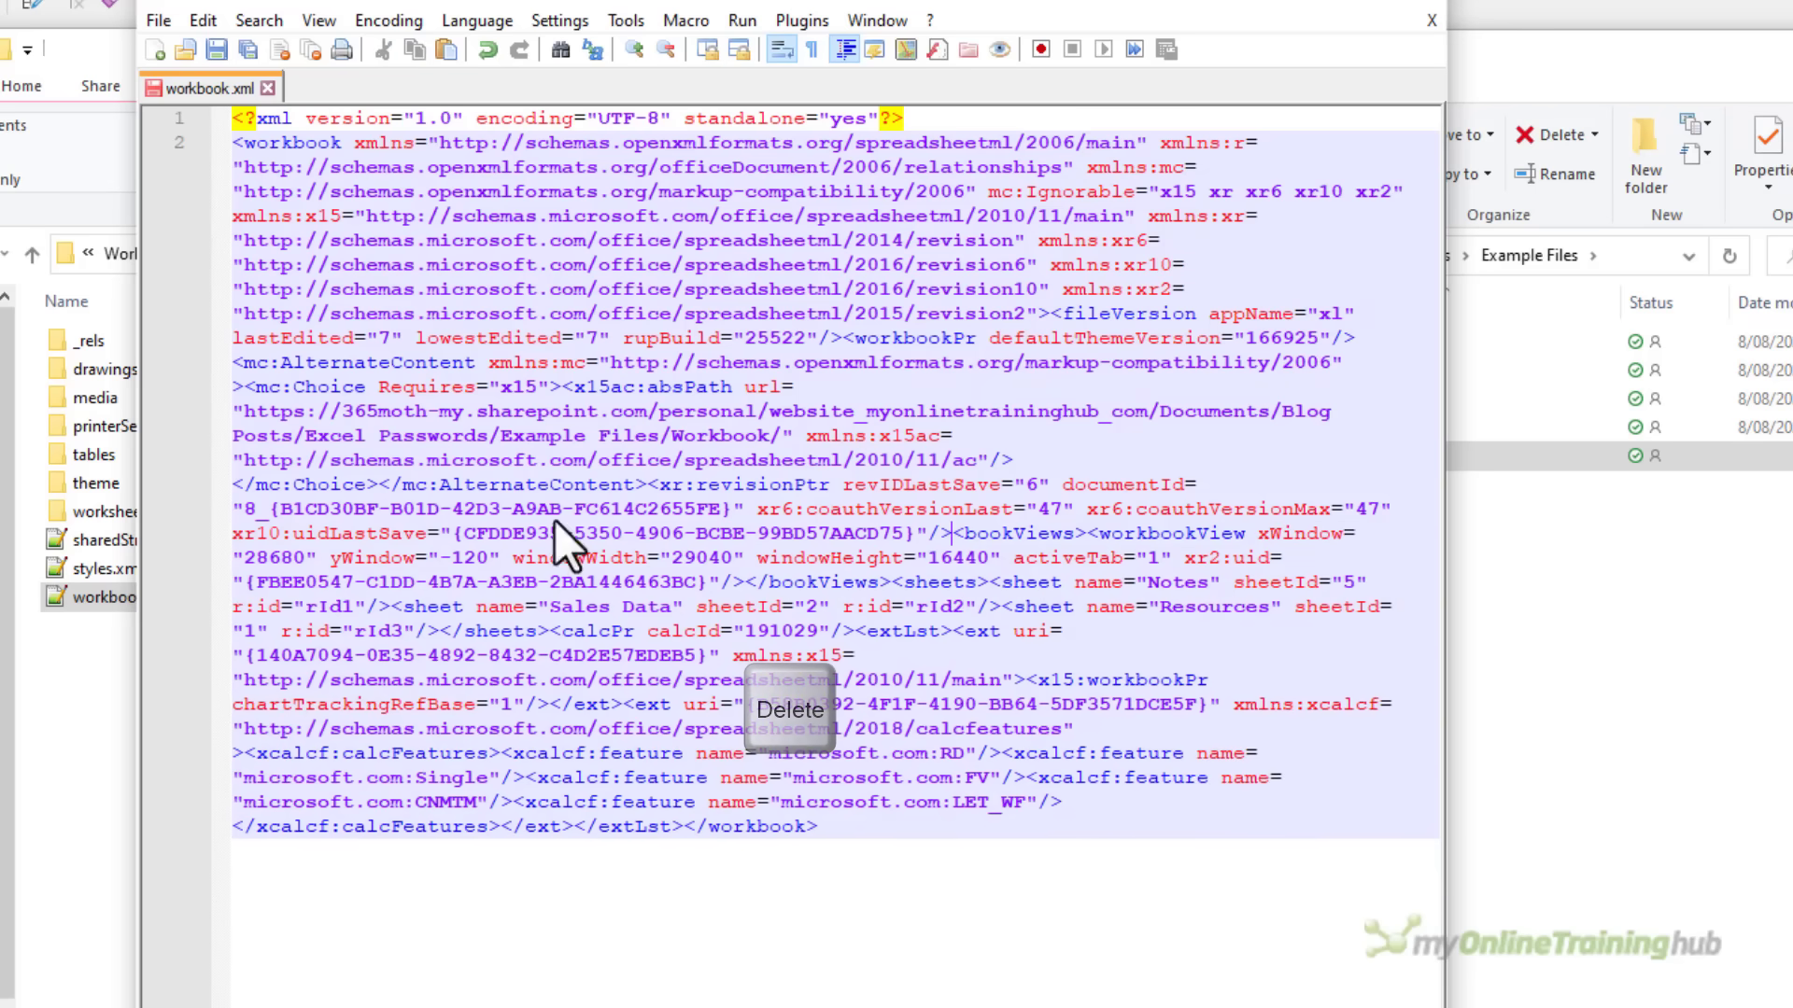
pyautogui.click(215, 51)
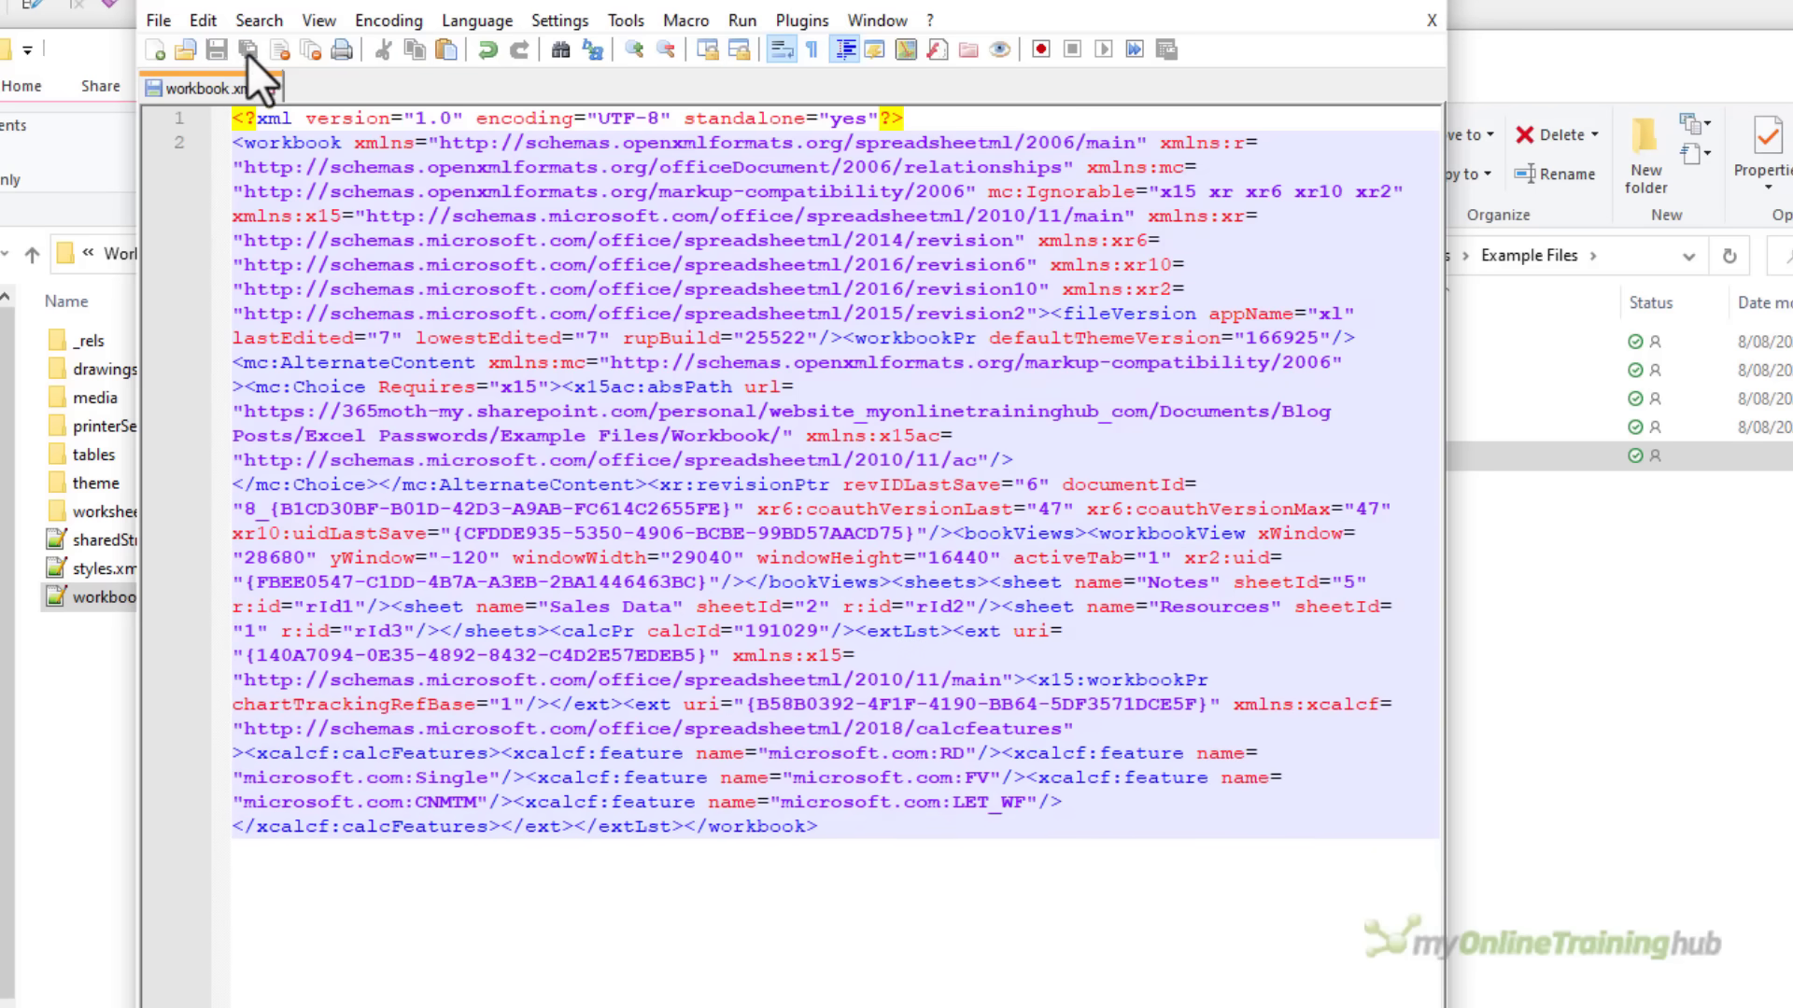
pyautogui.click(1420, 9)
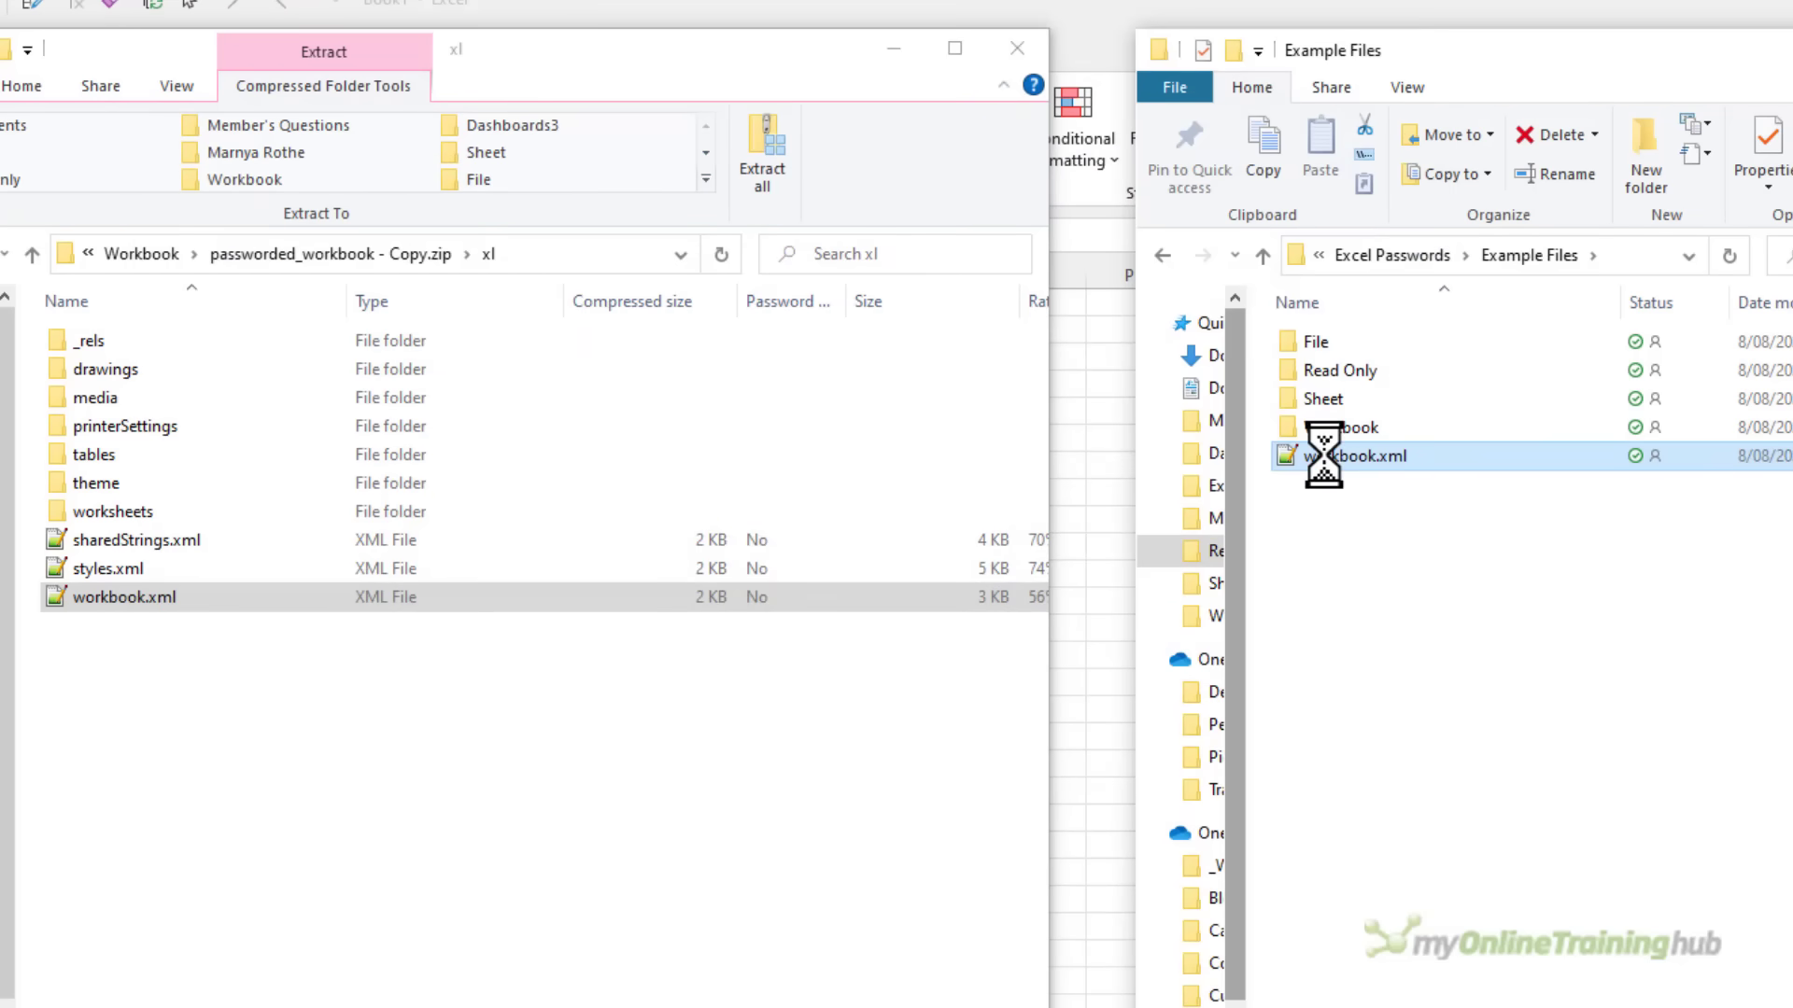
# Replace the original workbook.xml inside the zip's xl folder with the edited copy
pyautogui.moveTo(1324, 456); pyautogui.dragTo(108, 687)
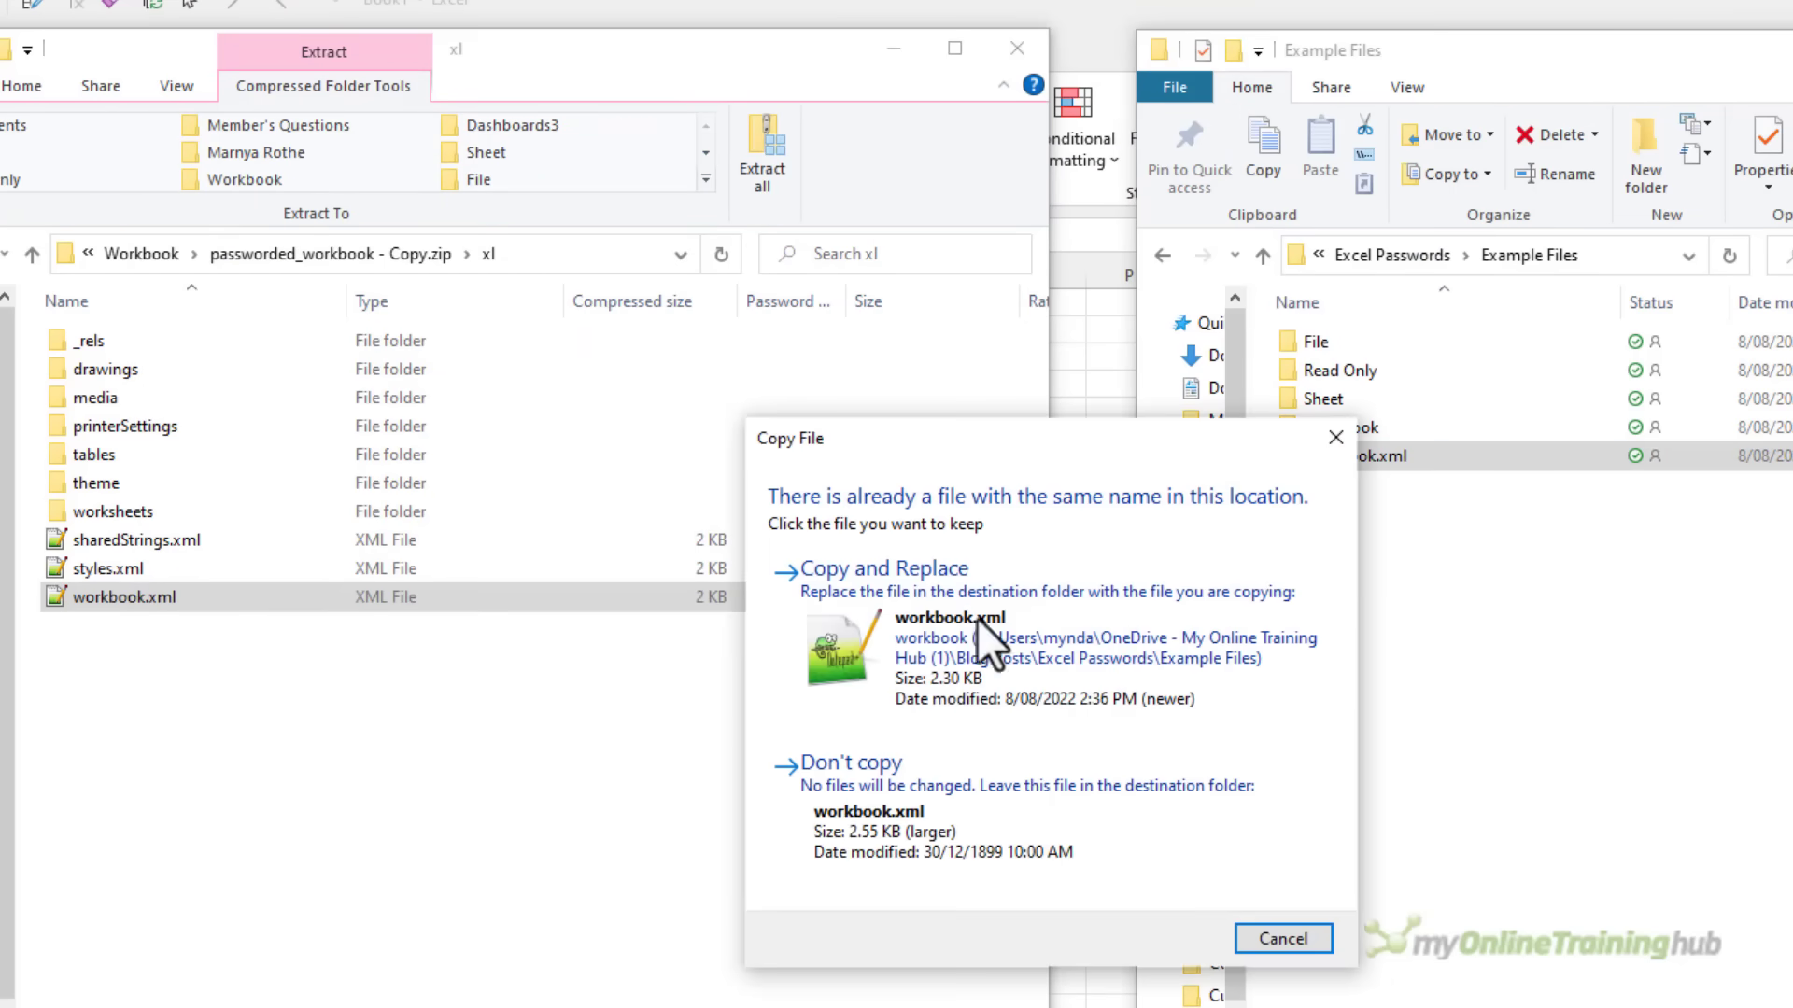
pyautogui.click(1038, 614)
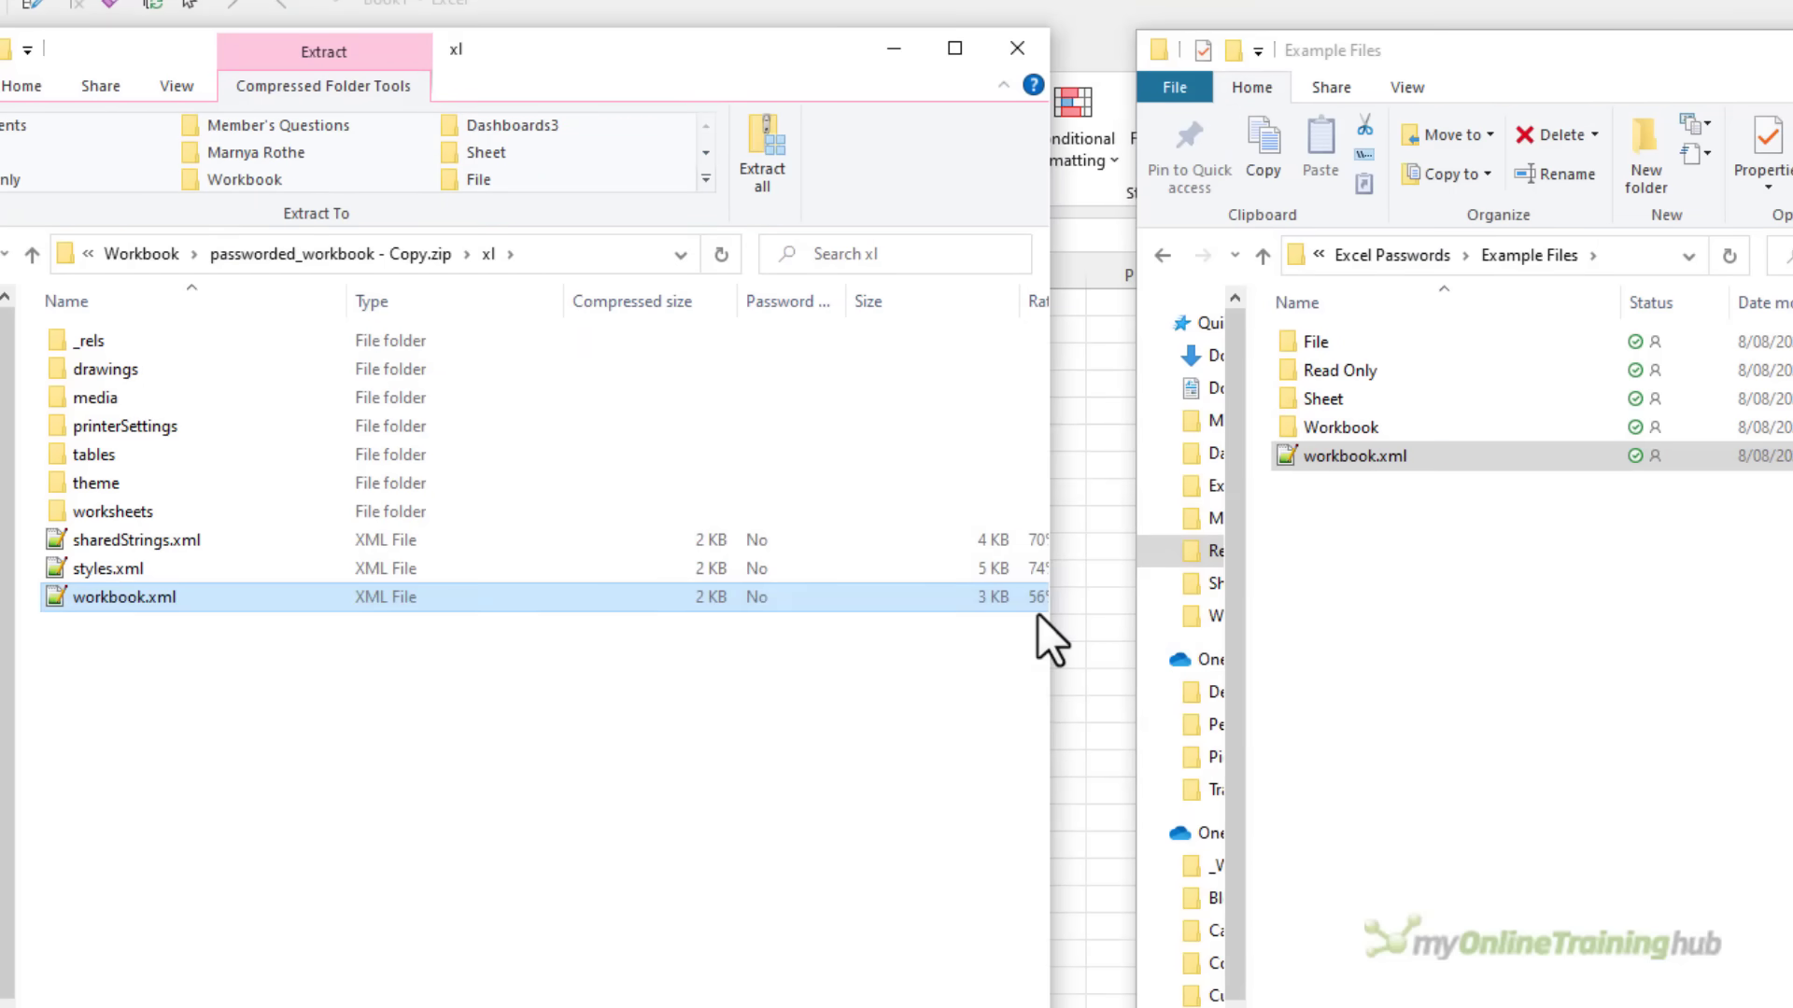
pyautogui.click(131, 252)
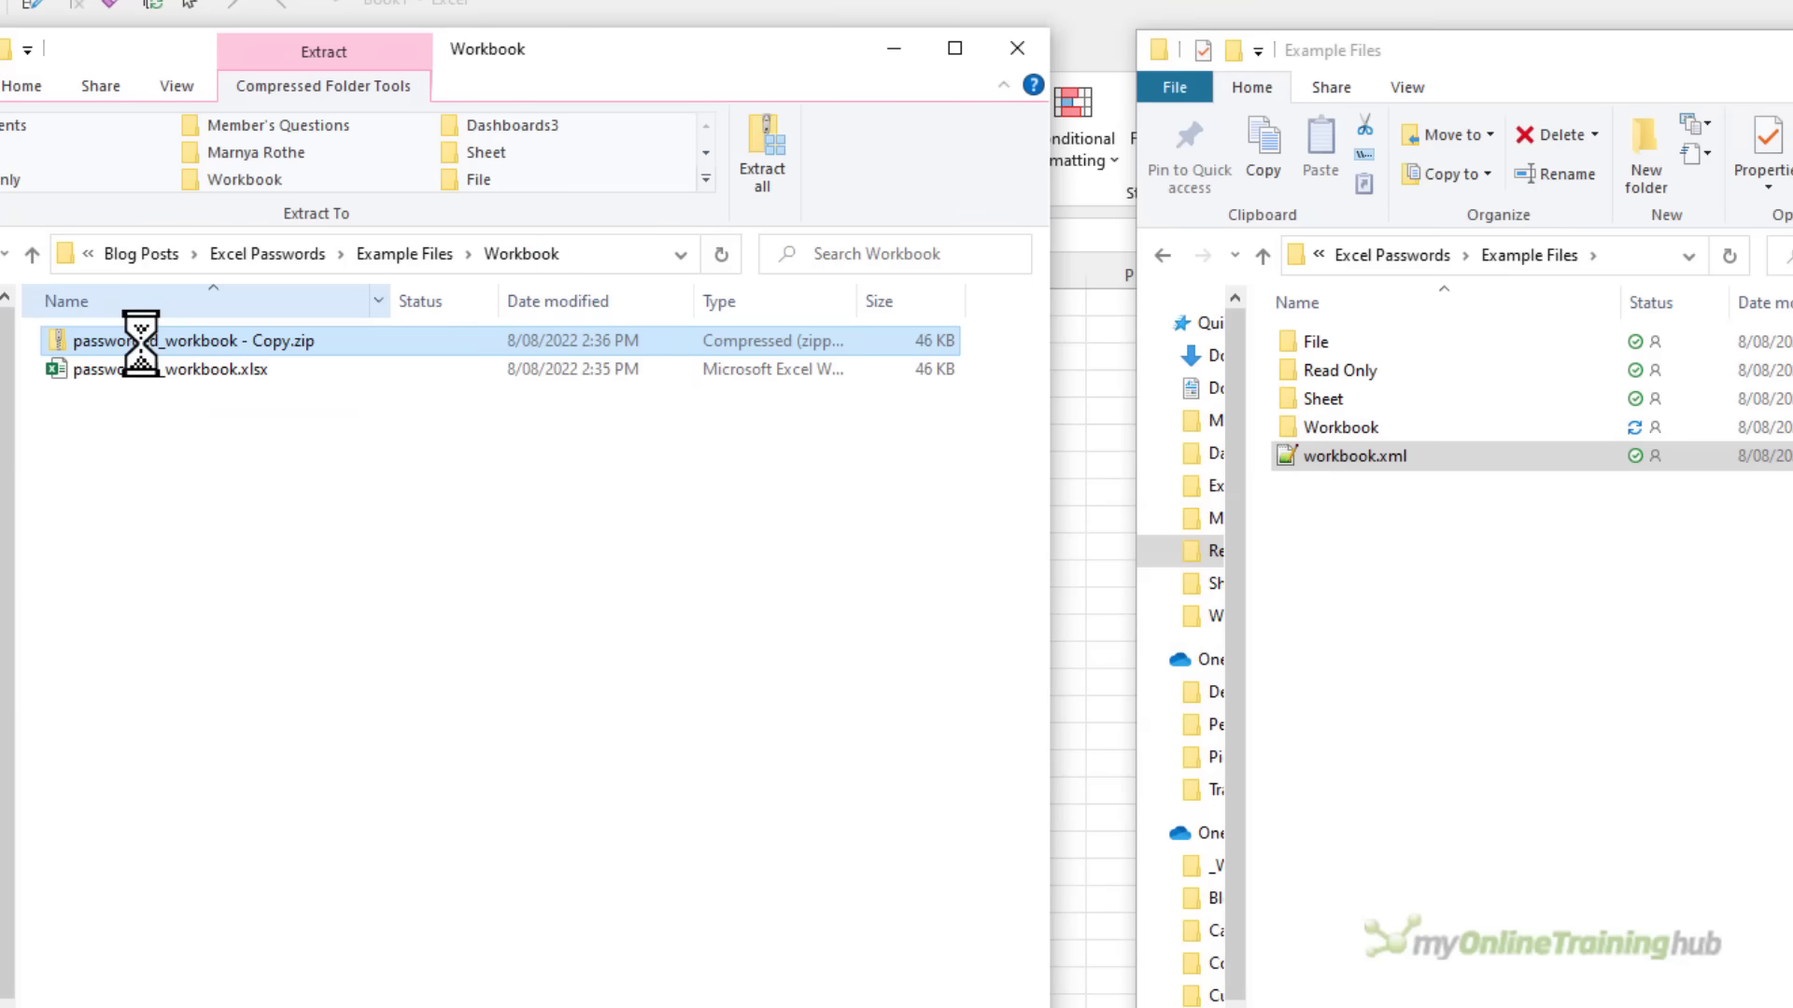
# Rename the zip back to passworded_workbook - Copy.xlsx and open it in Excel
pyautogui.press('F2')
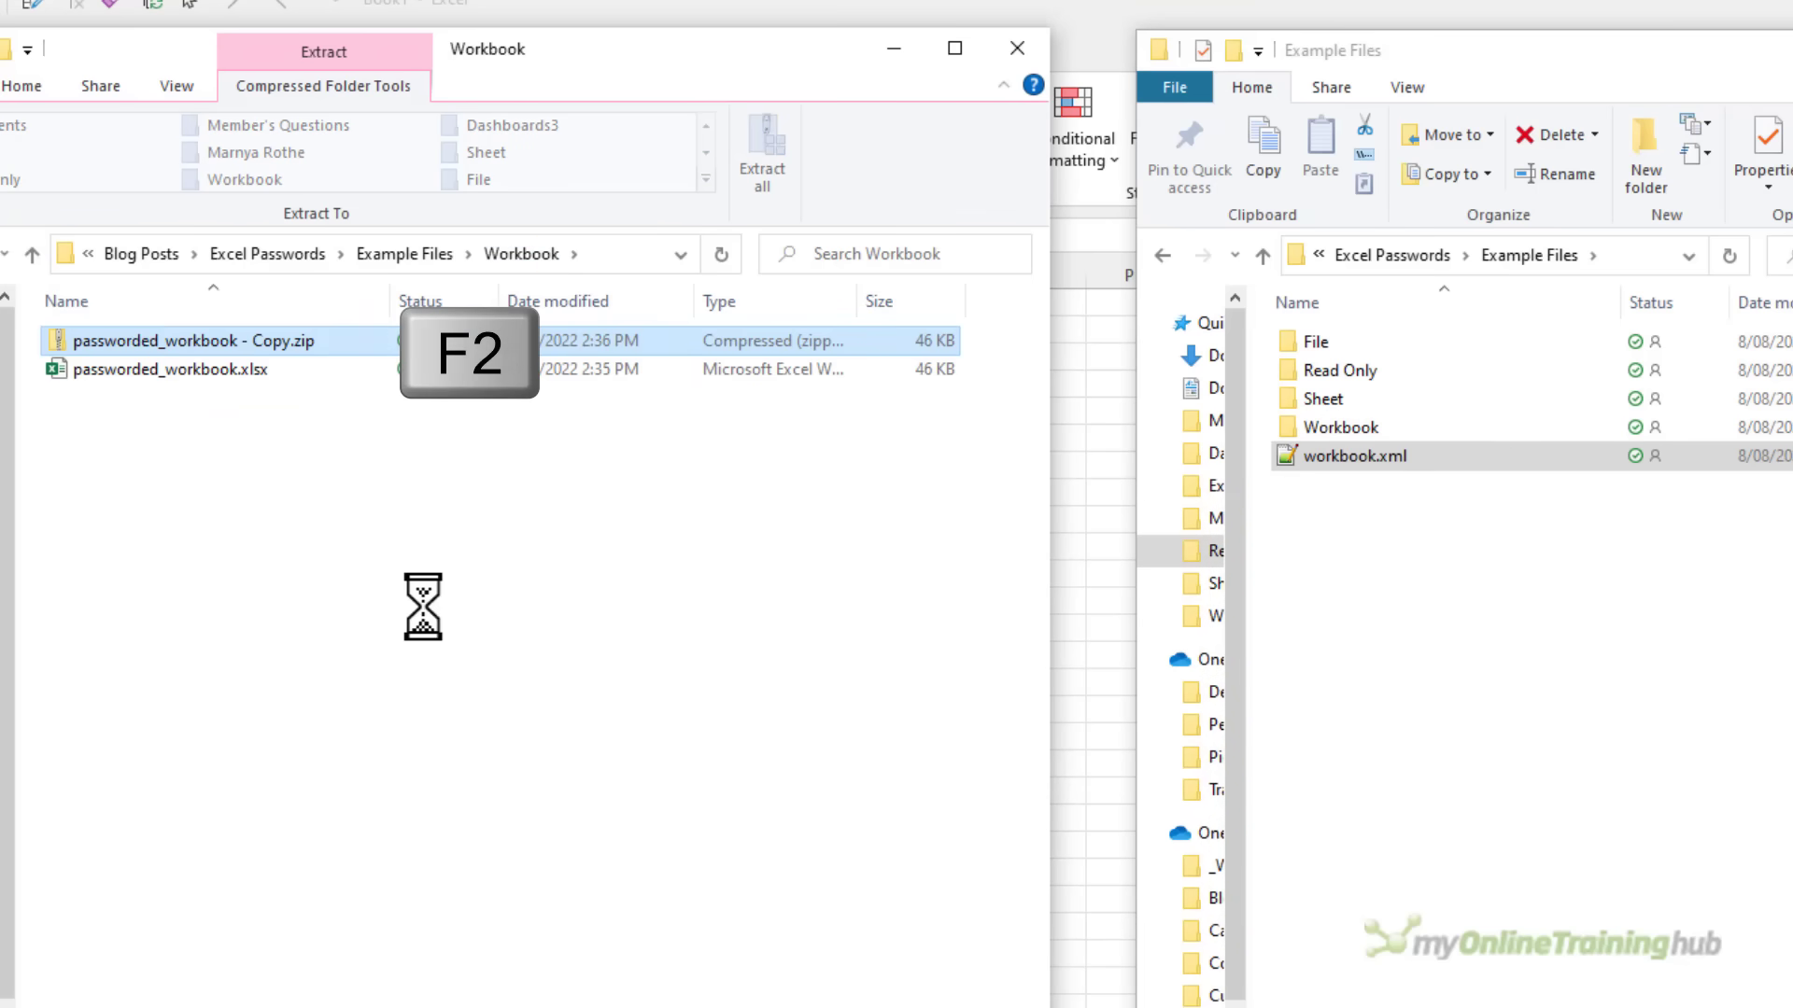
pyautogui.press('End')
pyautogui.press('BackSpace')
pyautogui.press('BackSpace')
pyautogui.press('BackSpace')
pyautogui.write('xl')
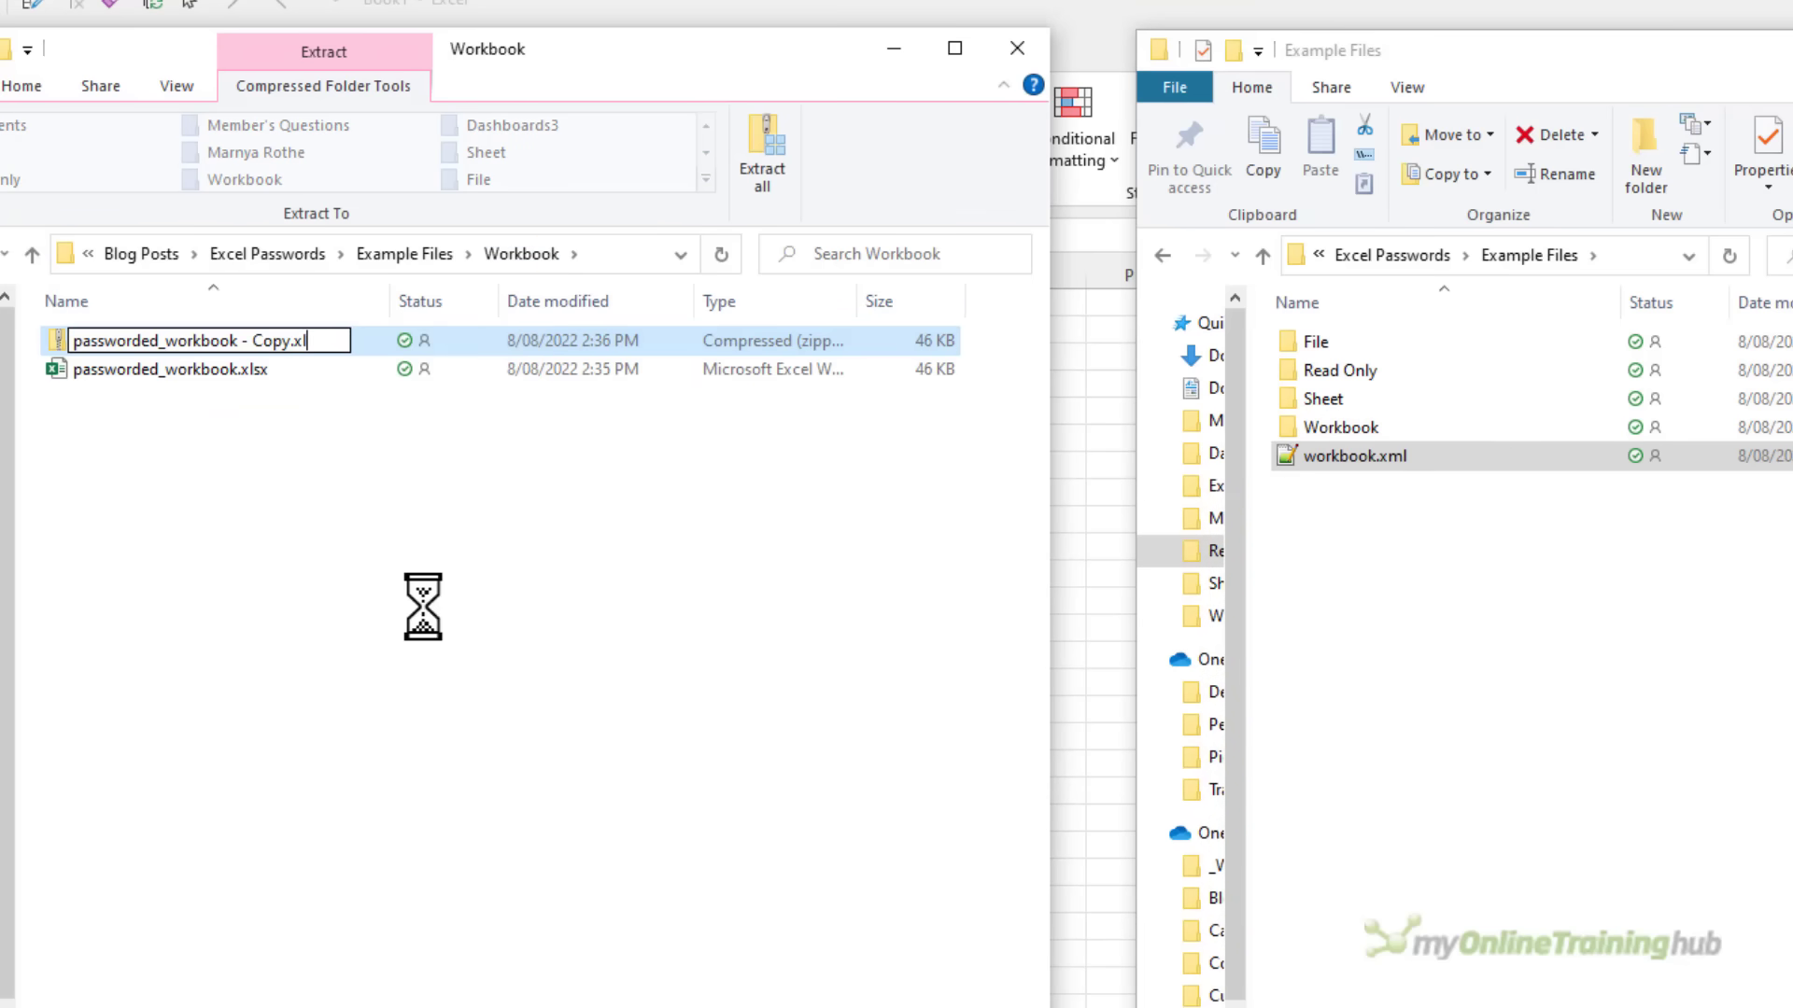
pyautogui.write('sx')
pyautogui.press('Return')
pyautogui.press('Return')
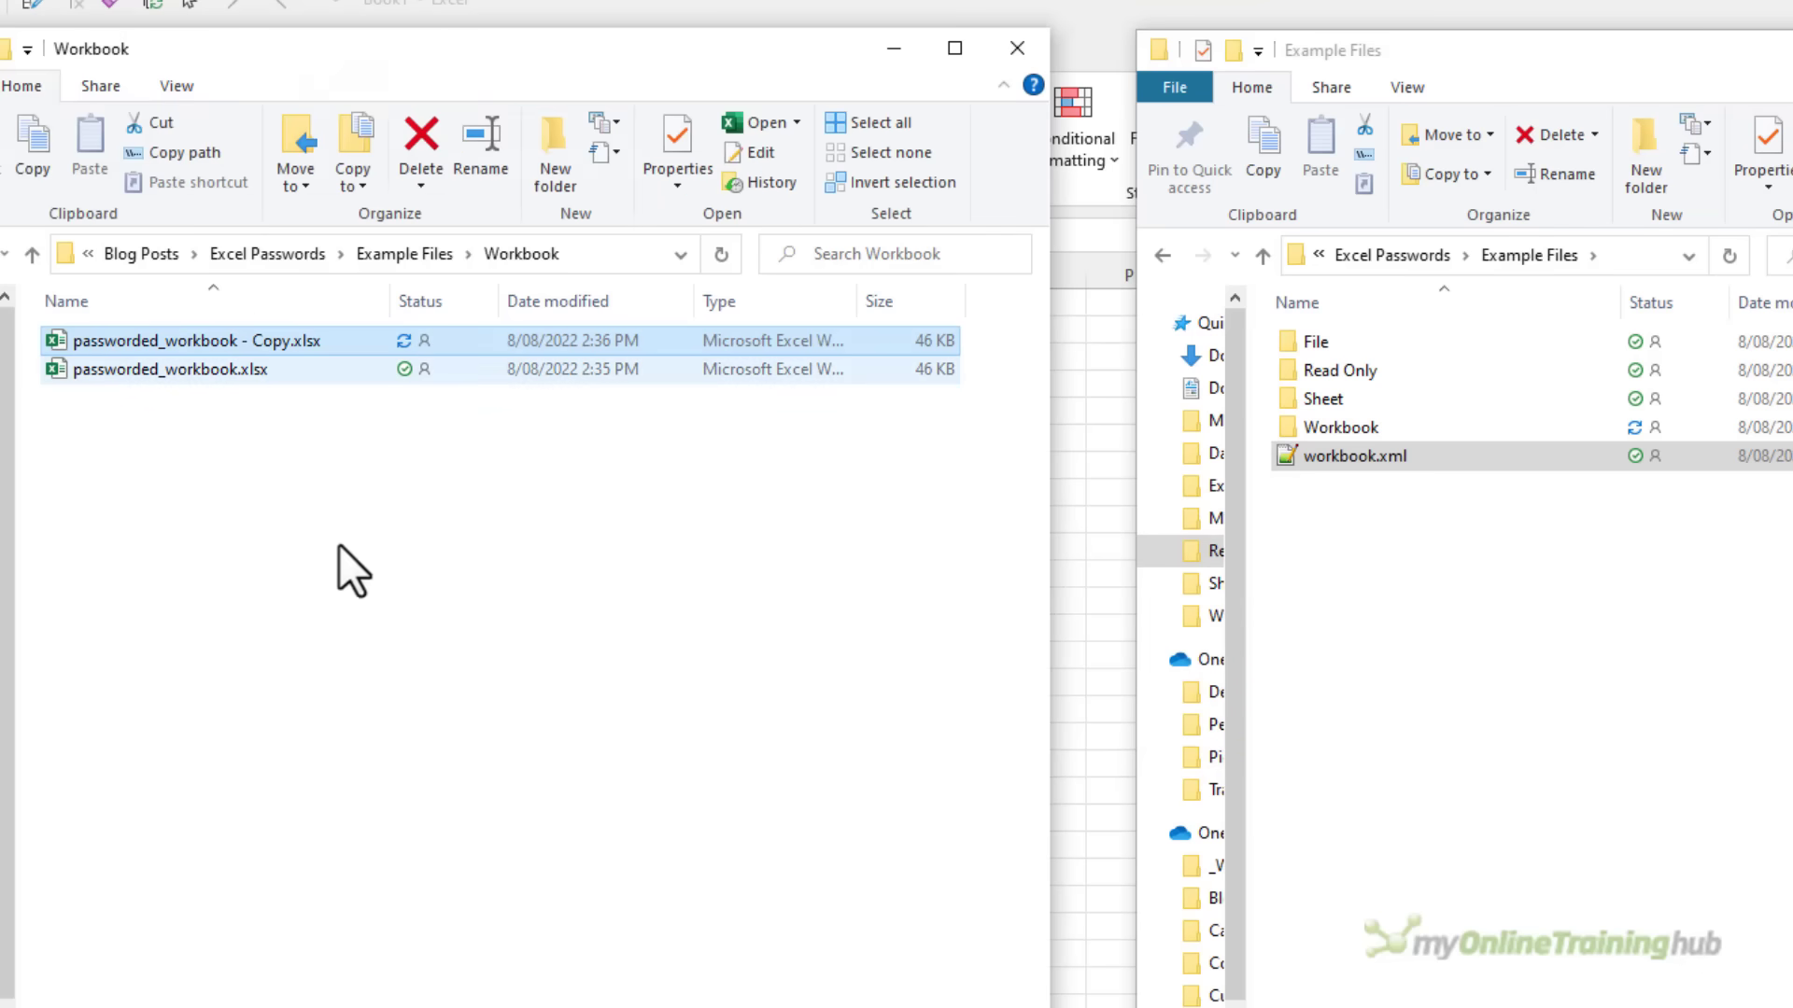
pyautogui.doubleClick(61, 338)
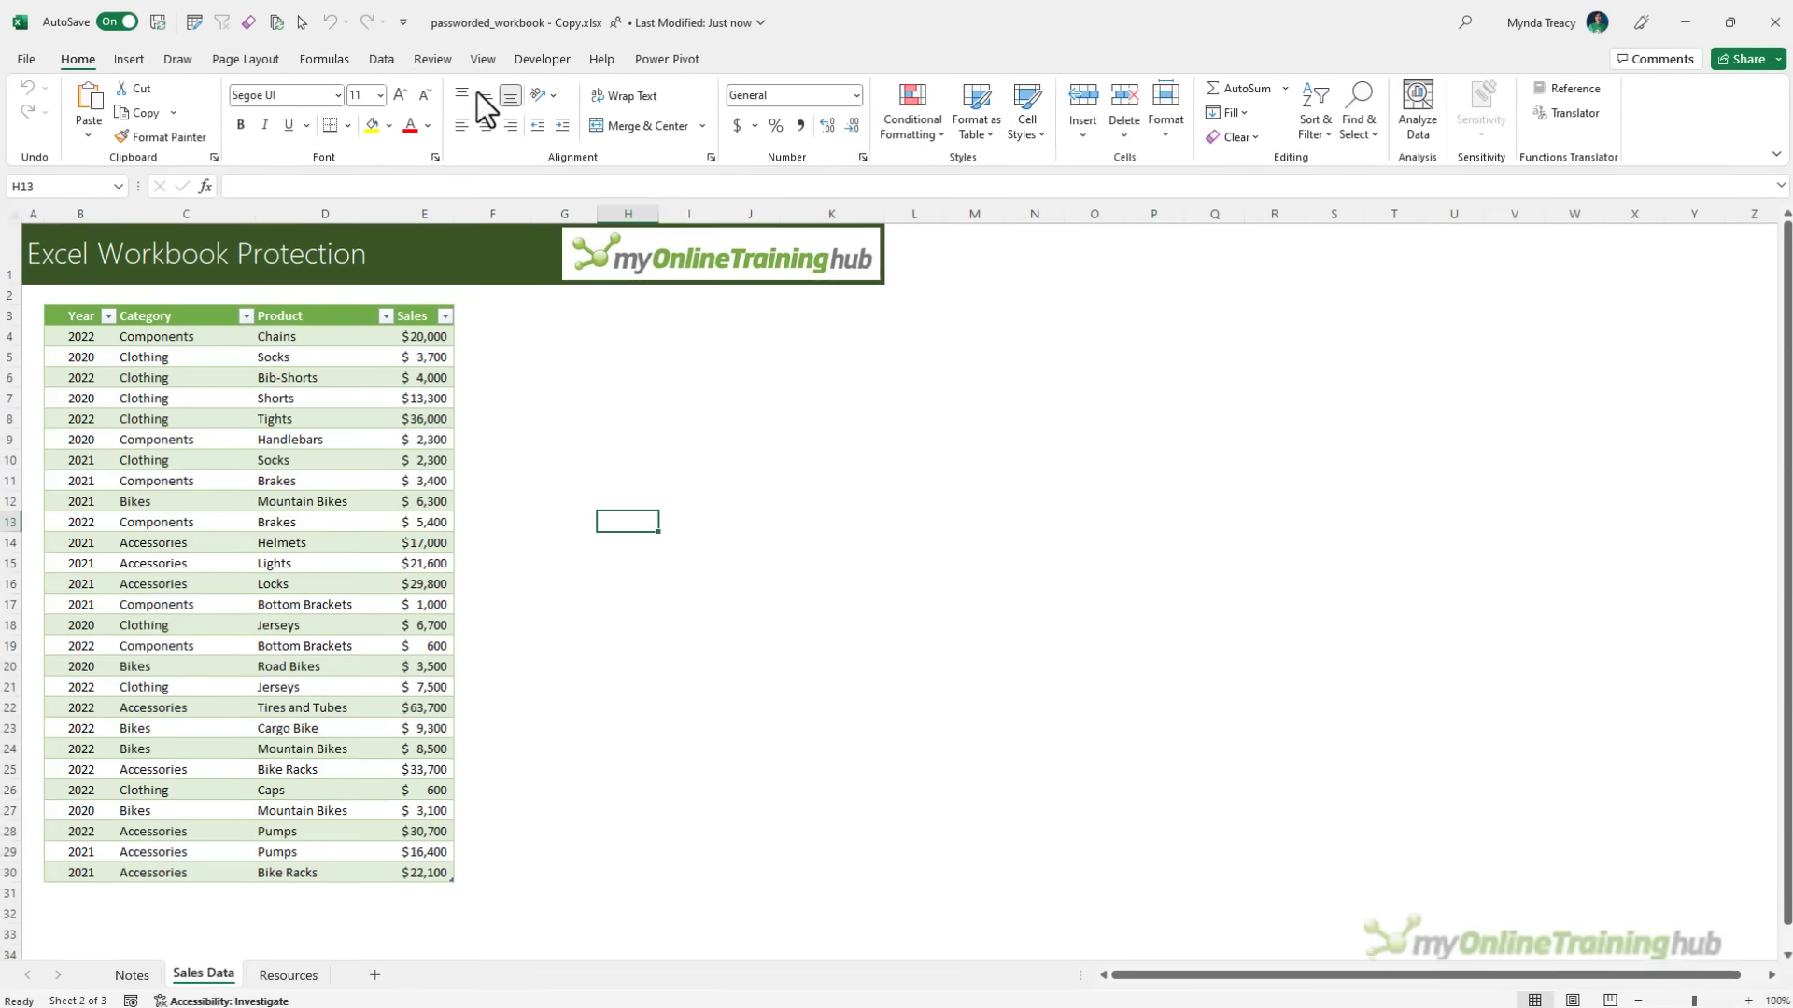
pyautogui.click(432, 59)
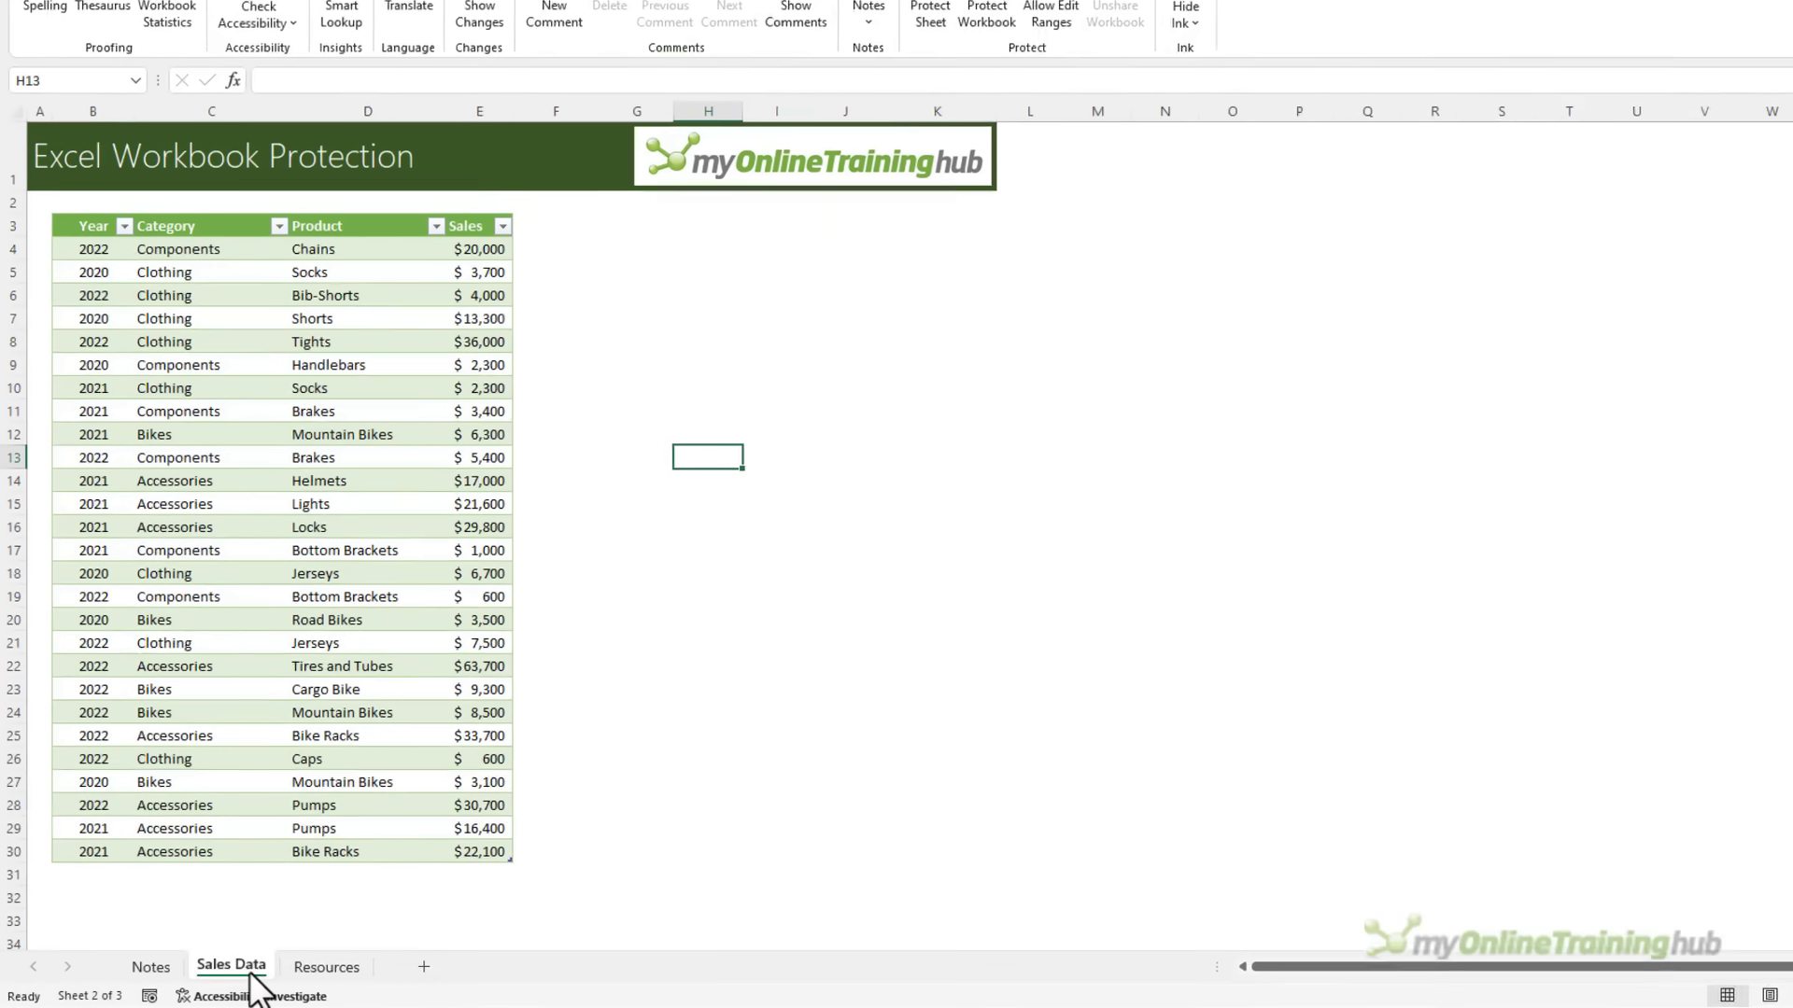
pyautogui.rightClick(250, 974)
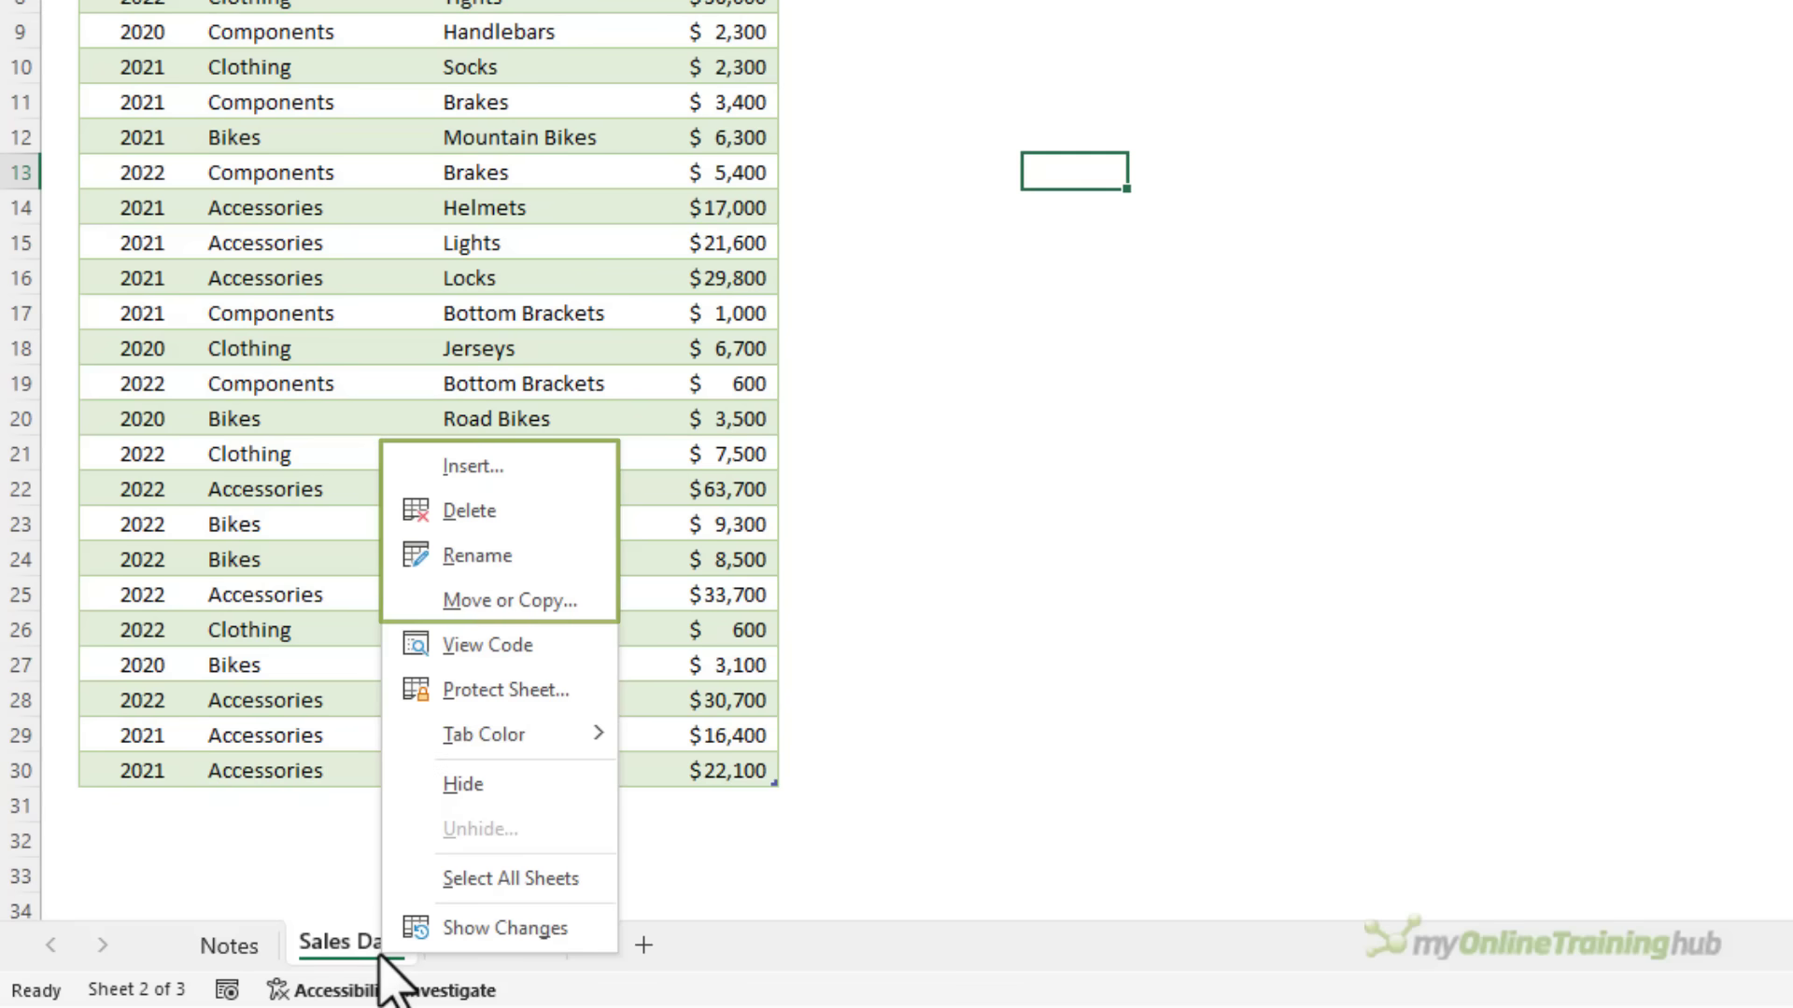
pyautogui.click(908, 744)
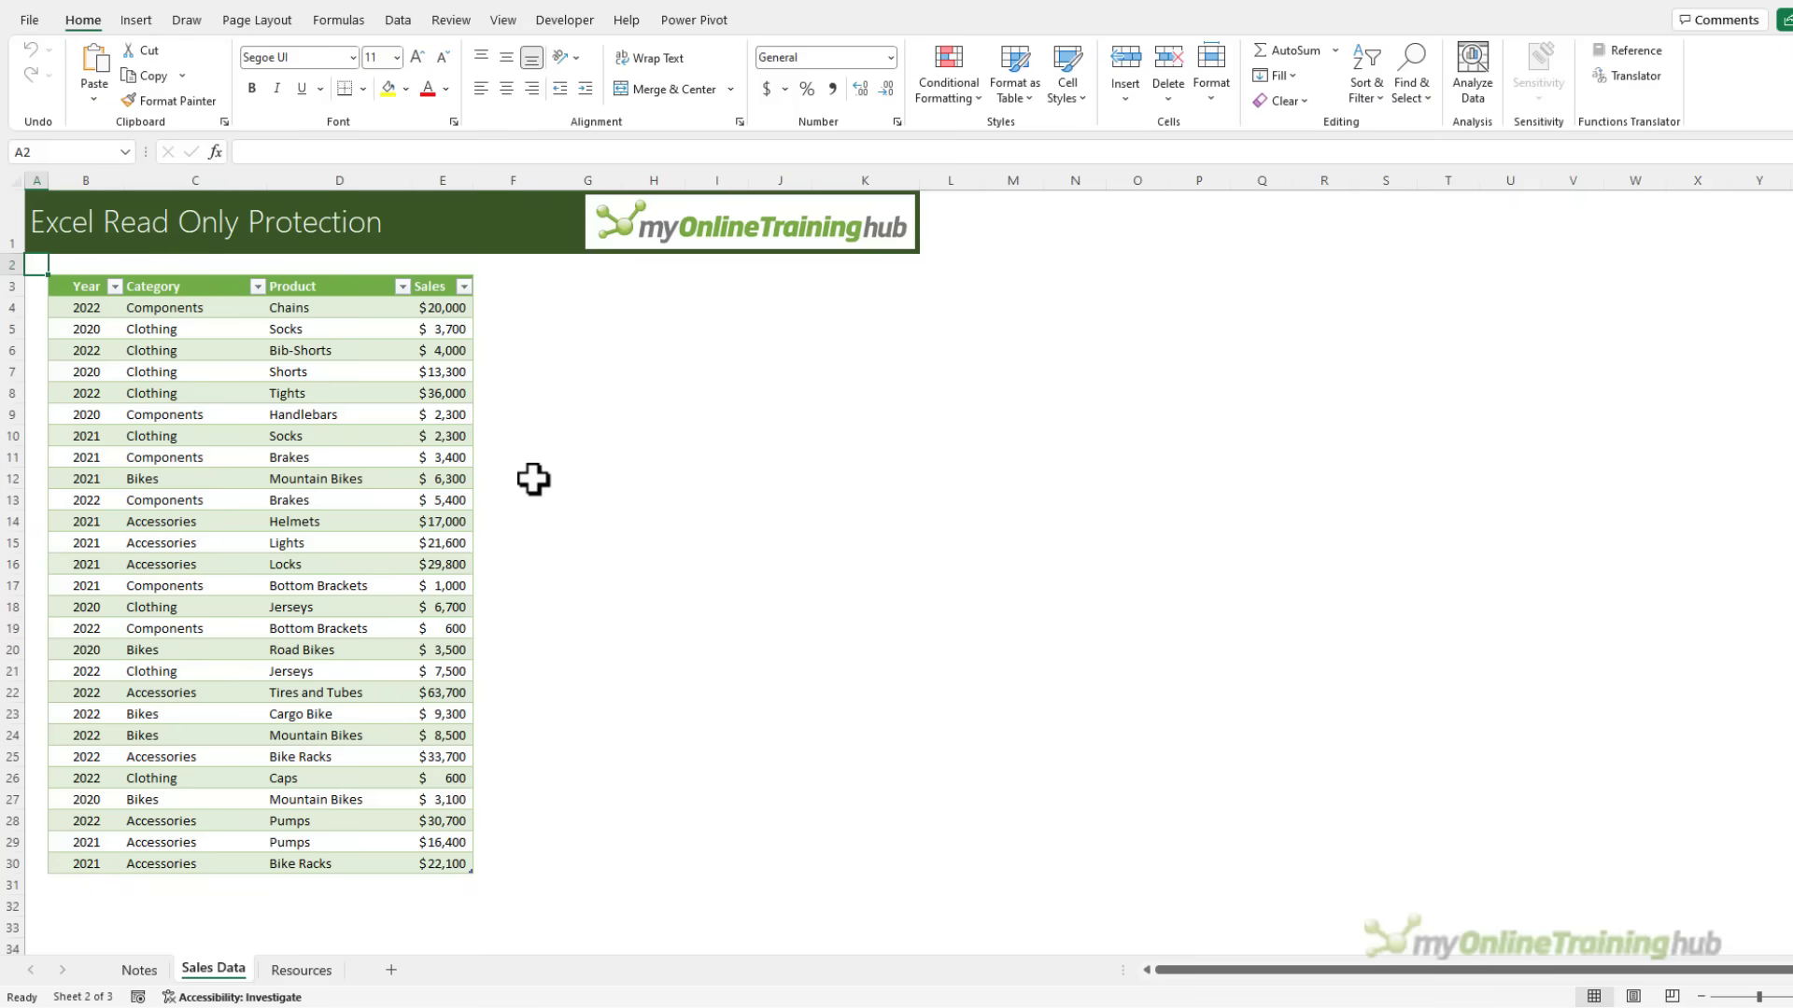
# Save As over passworded_file_read_only.xlsx with a Password to modify set in General Options
pyautogui.press('F12')
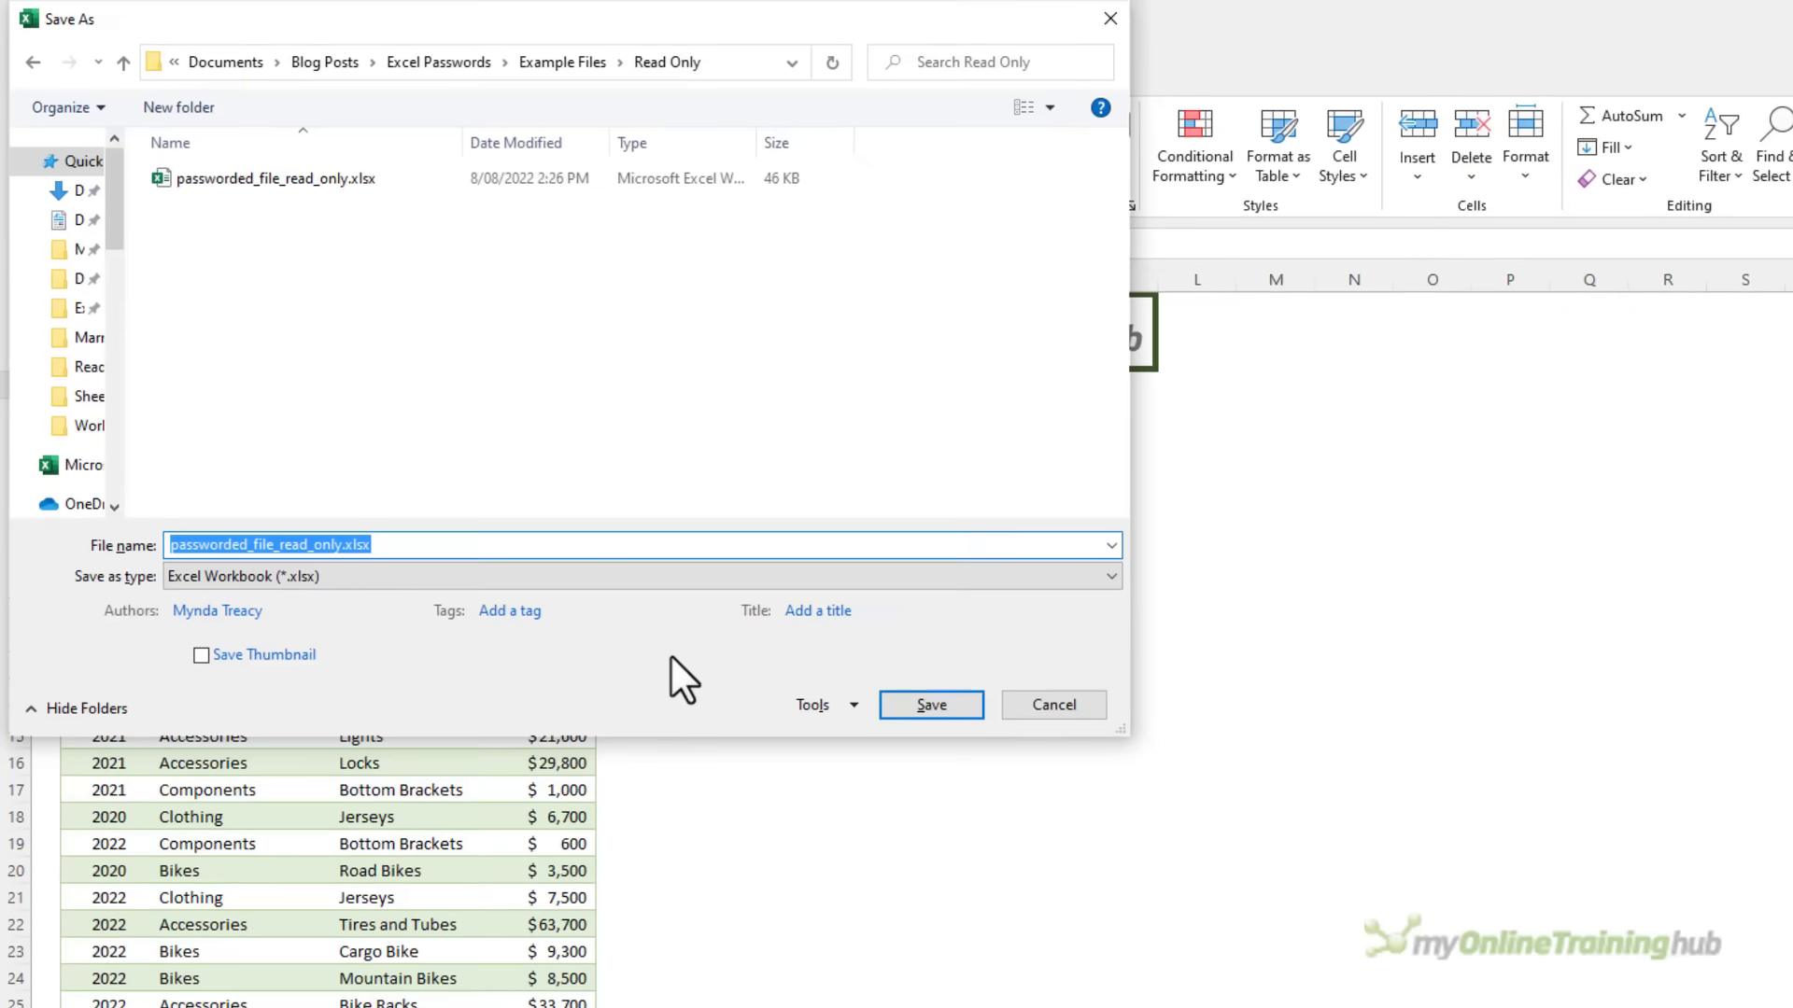
pyautogui.click(852, 707)
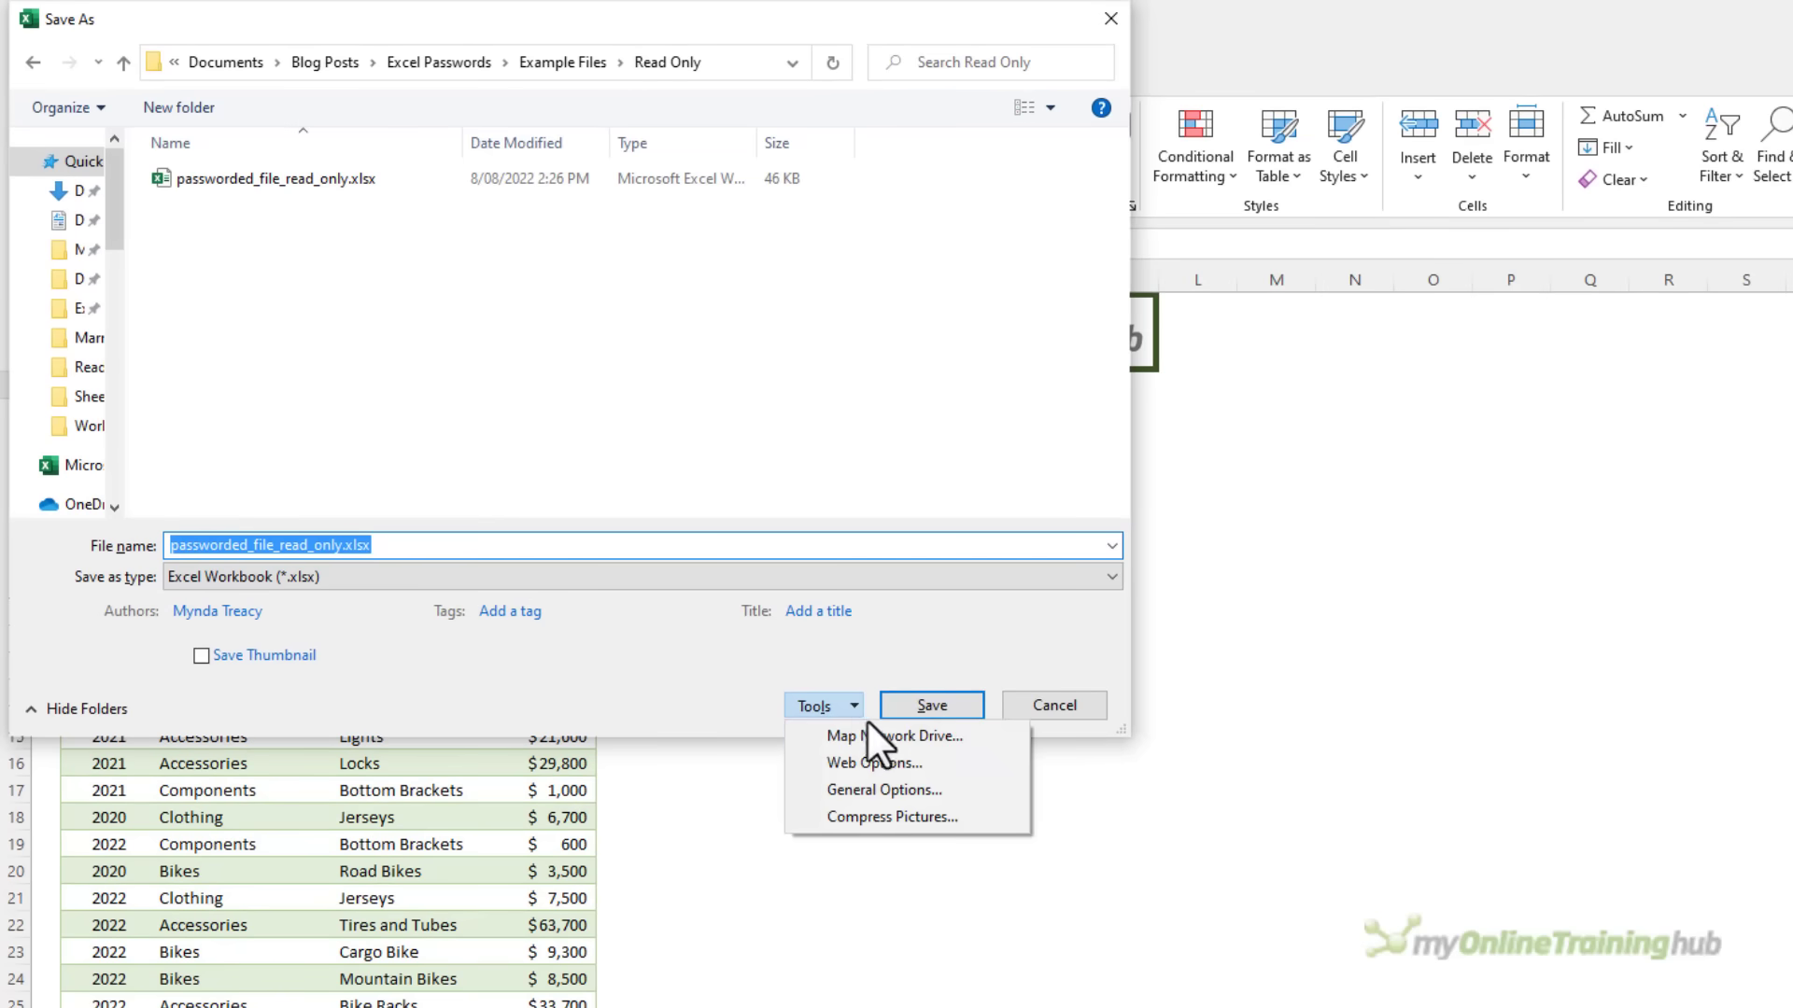
pyautogui.click(959, 789)
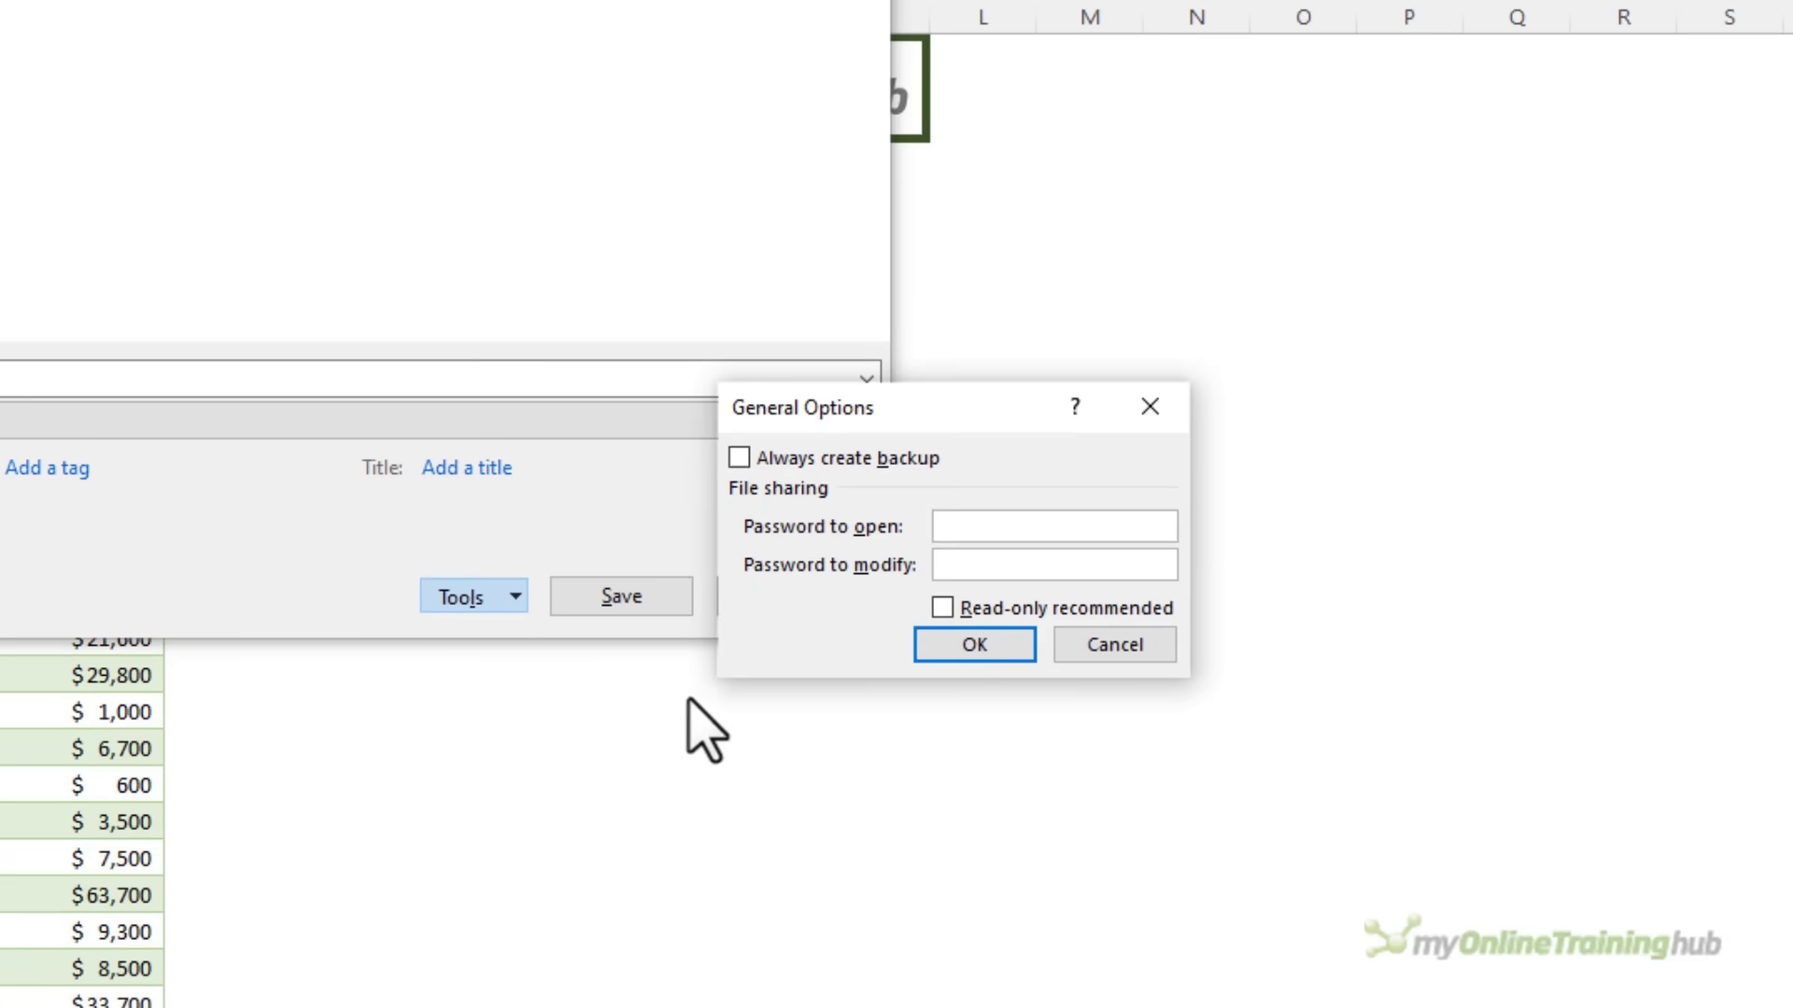
pyautogui.click(943, 563)
pyautogui.write('abcd')
pyautogui.click(923, 657)
pyautogui.write('abcd')
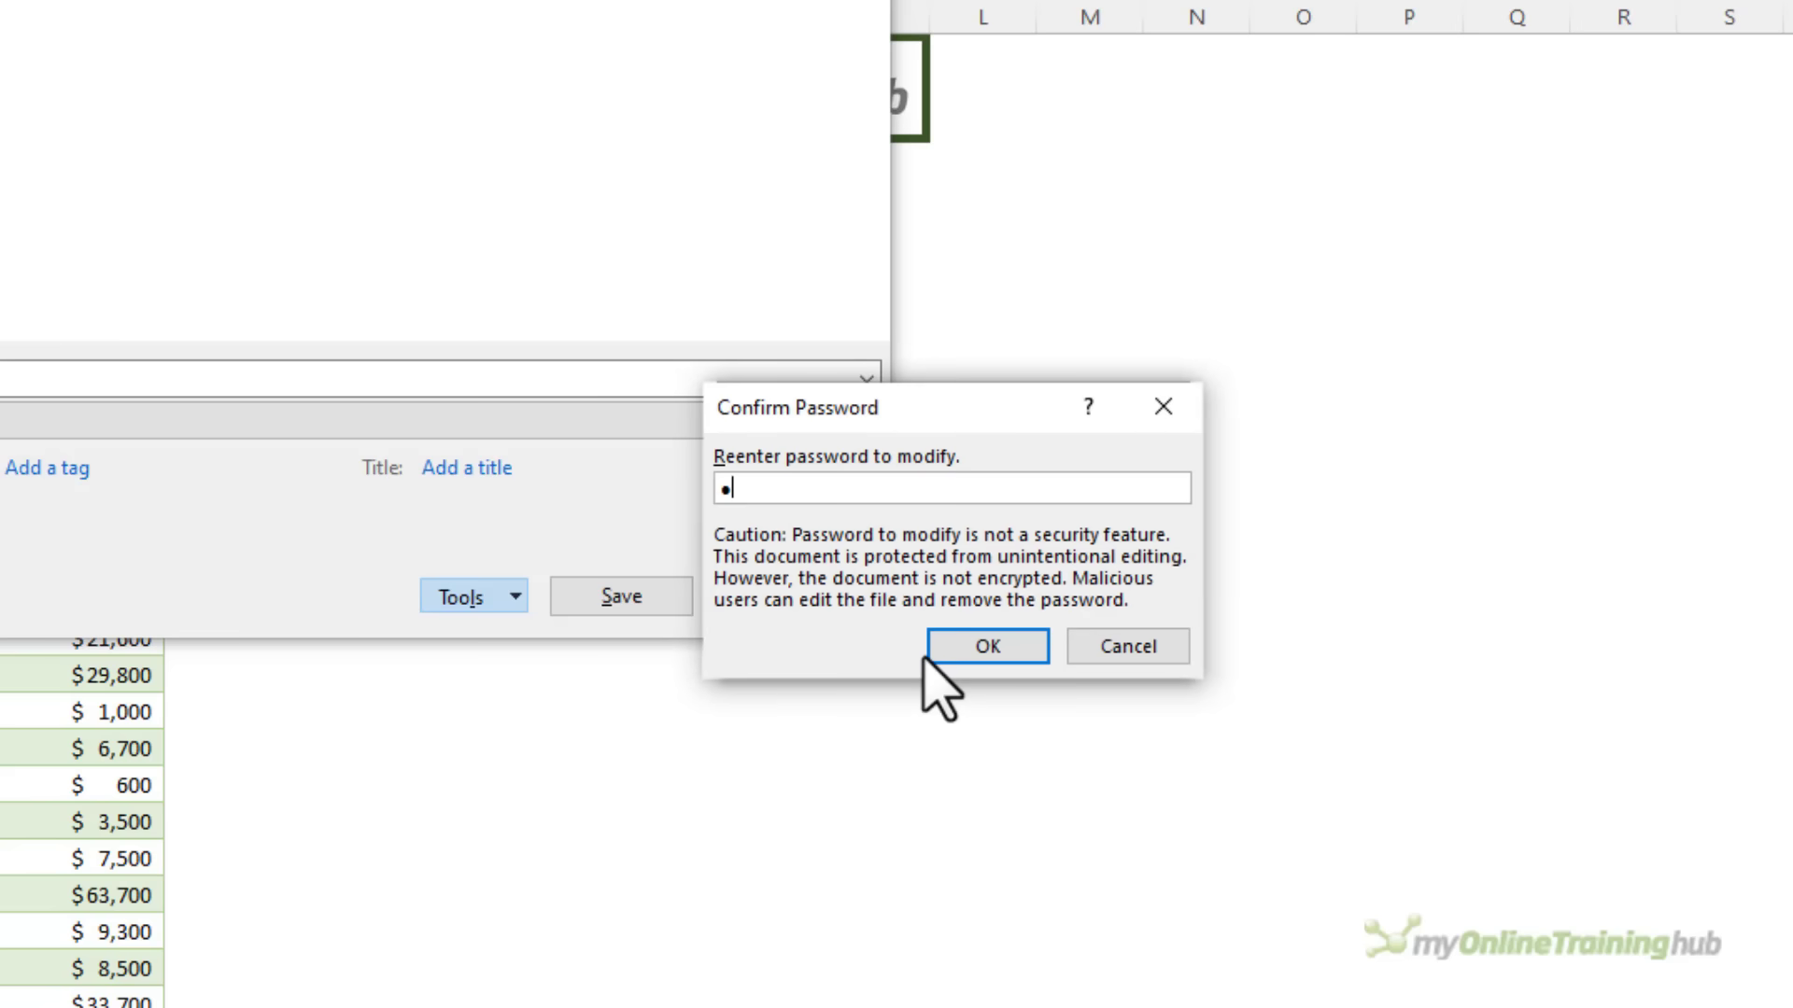
pyautogui.click(937, 649)
pyautogui.click(966, 643)
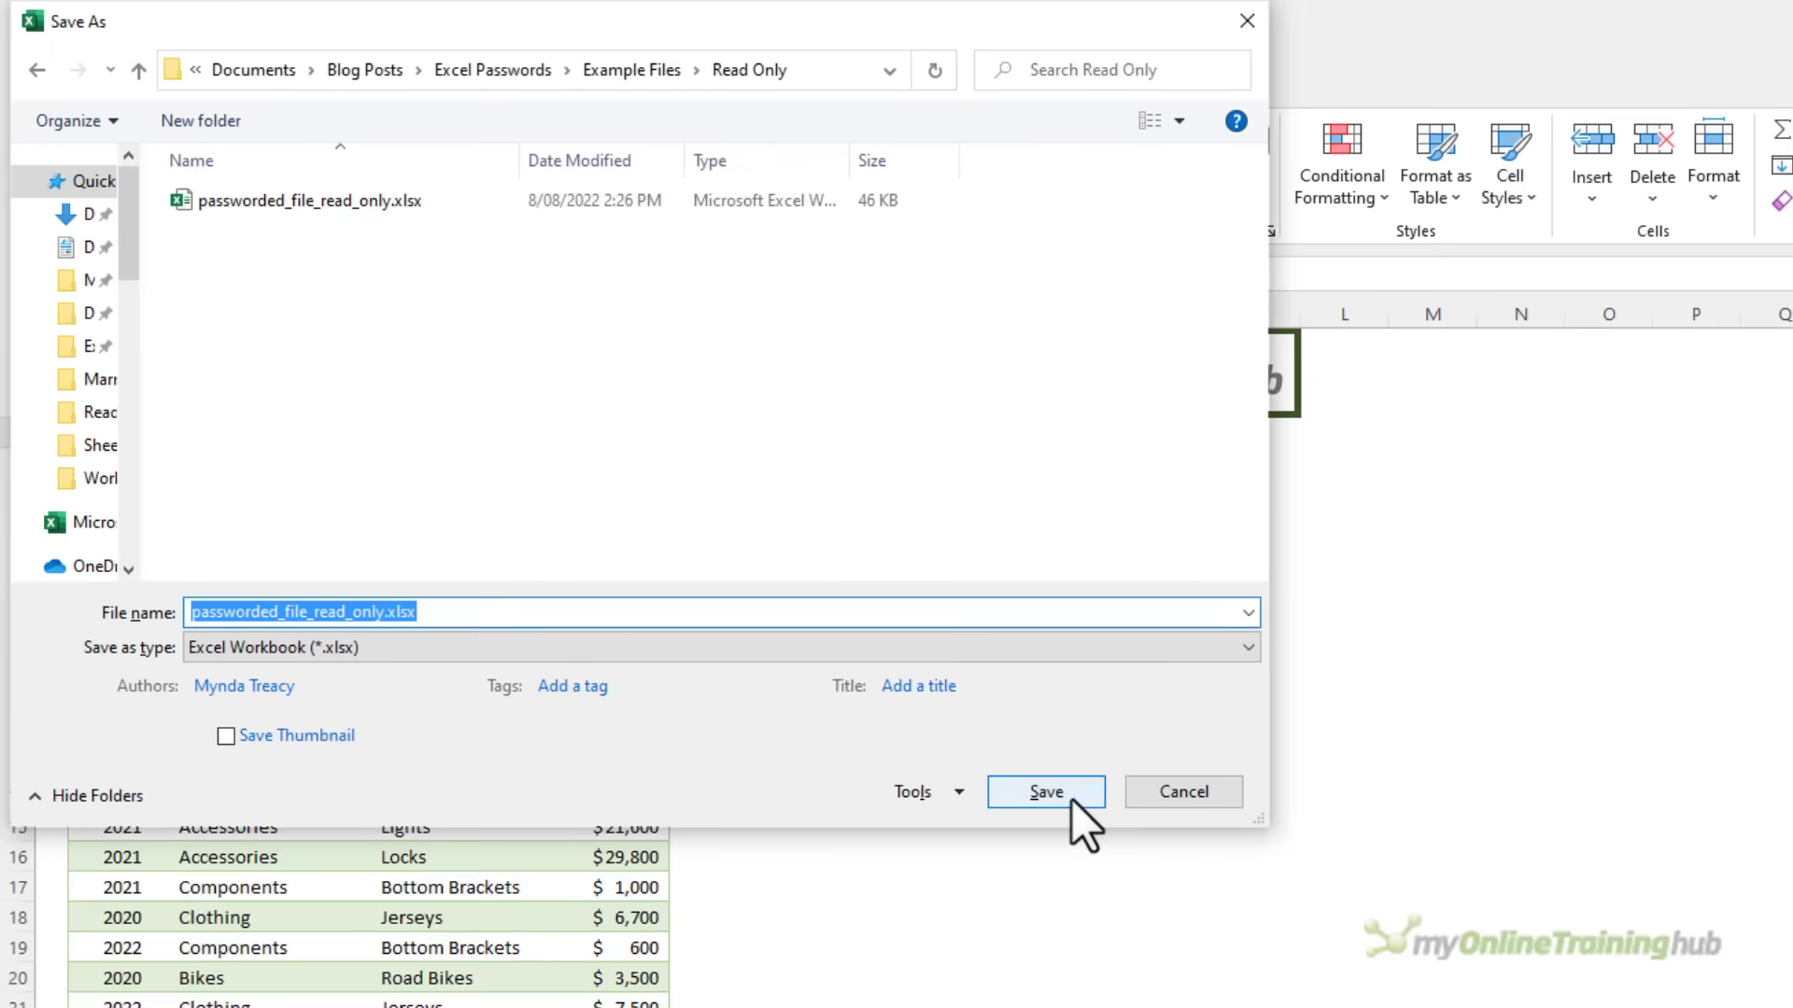
pyautogui.click(864, 703)
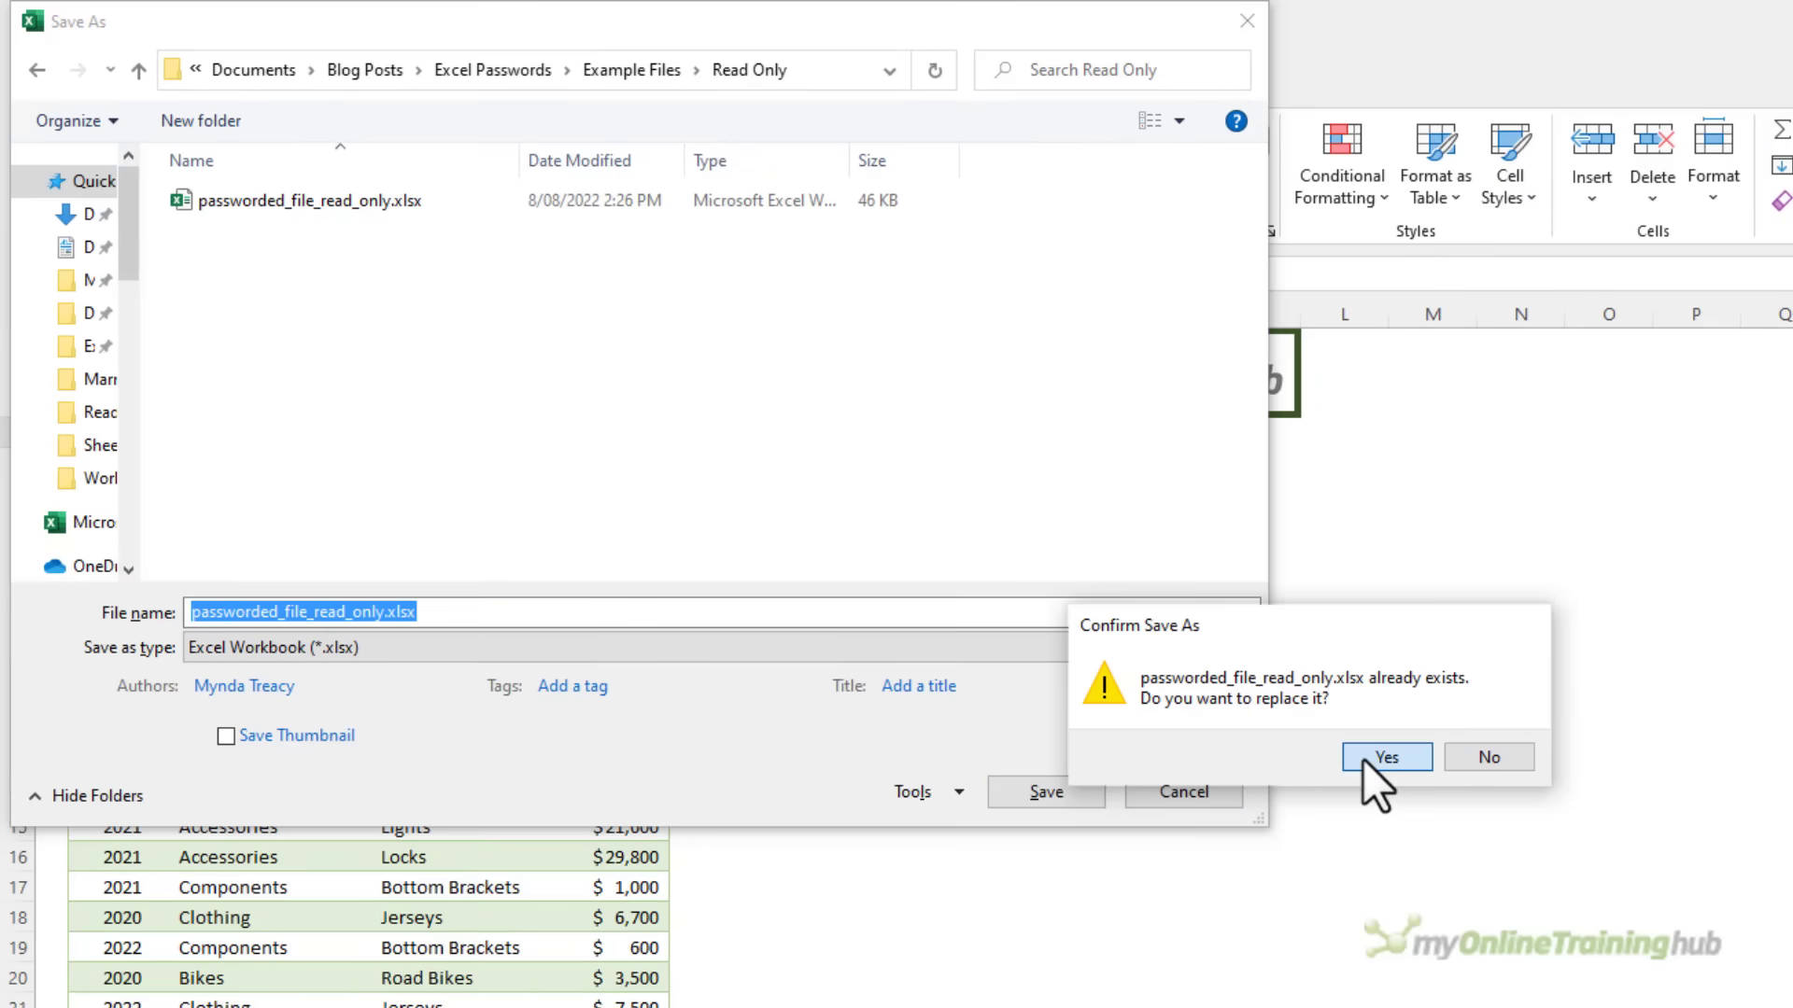
pyautogui.click(1363, 759)
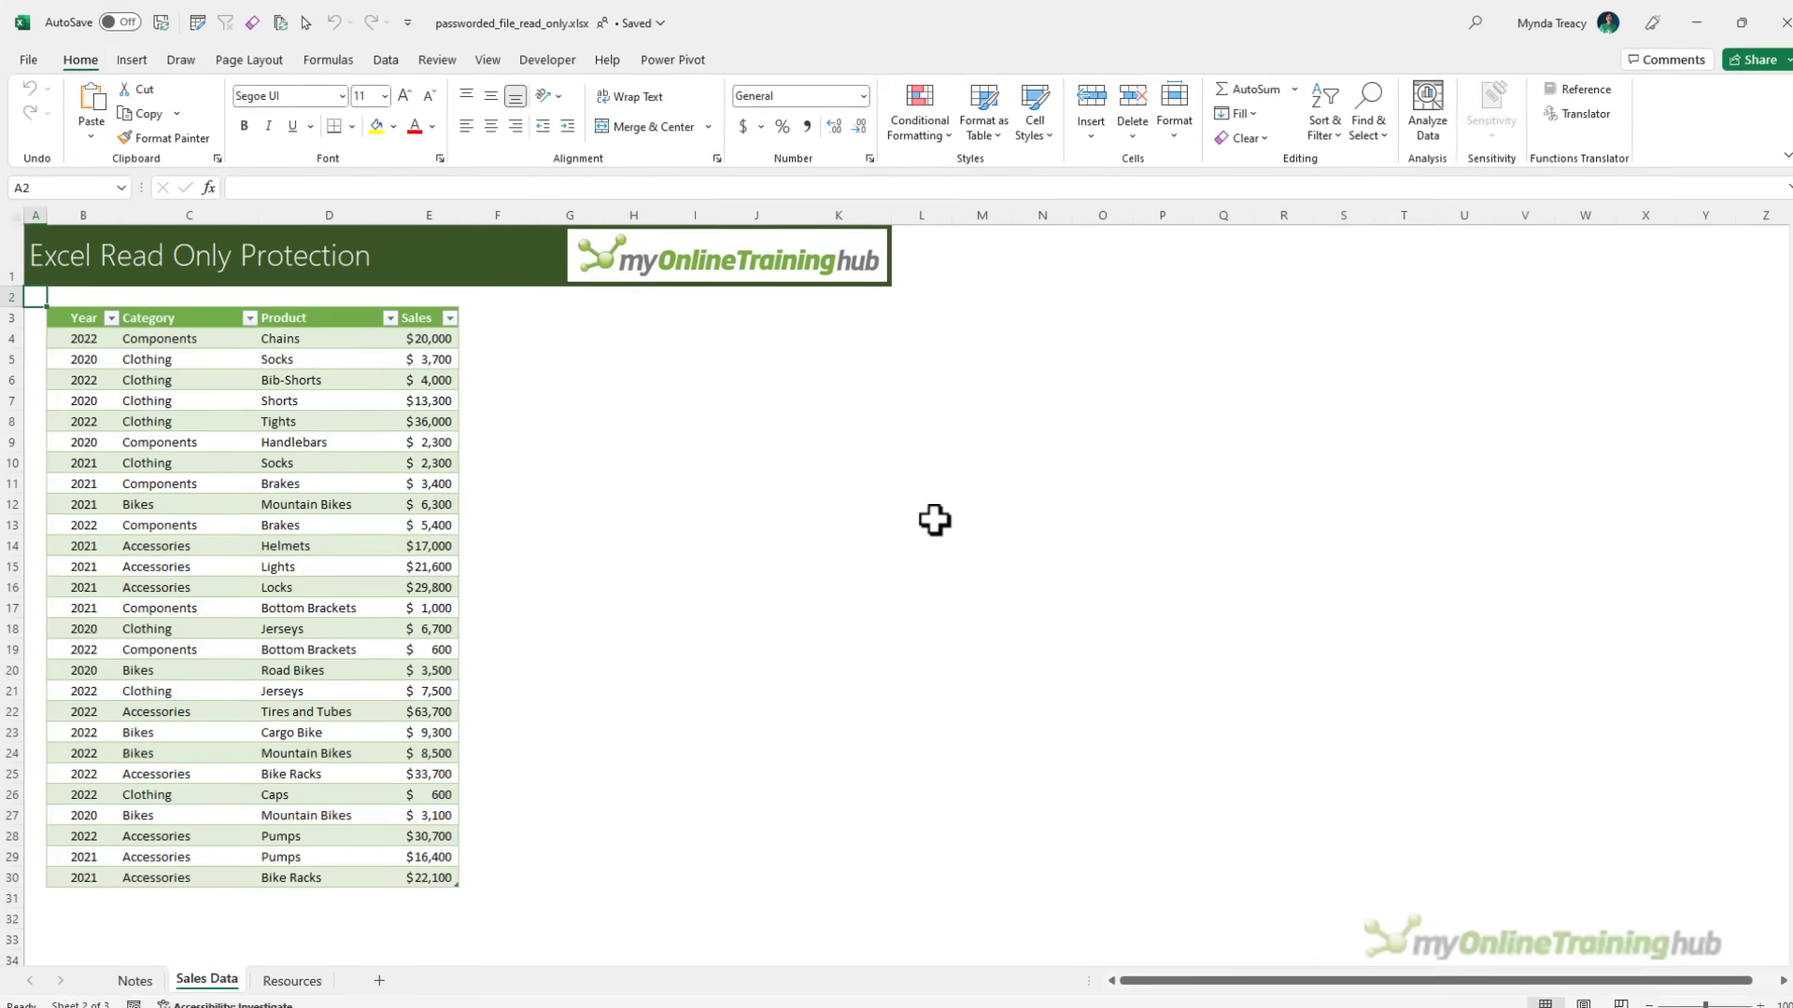
# Close and reopen passworded_file_read_only.xlsx, then cancel the write-access password prompt
pyautogui.click(1766, 17)
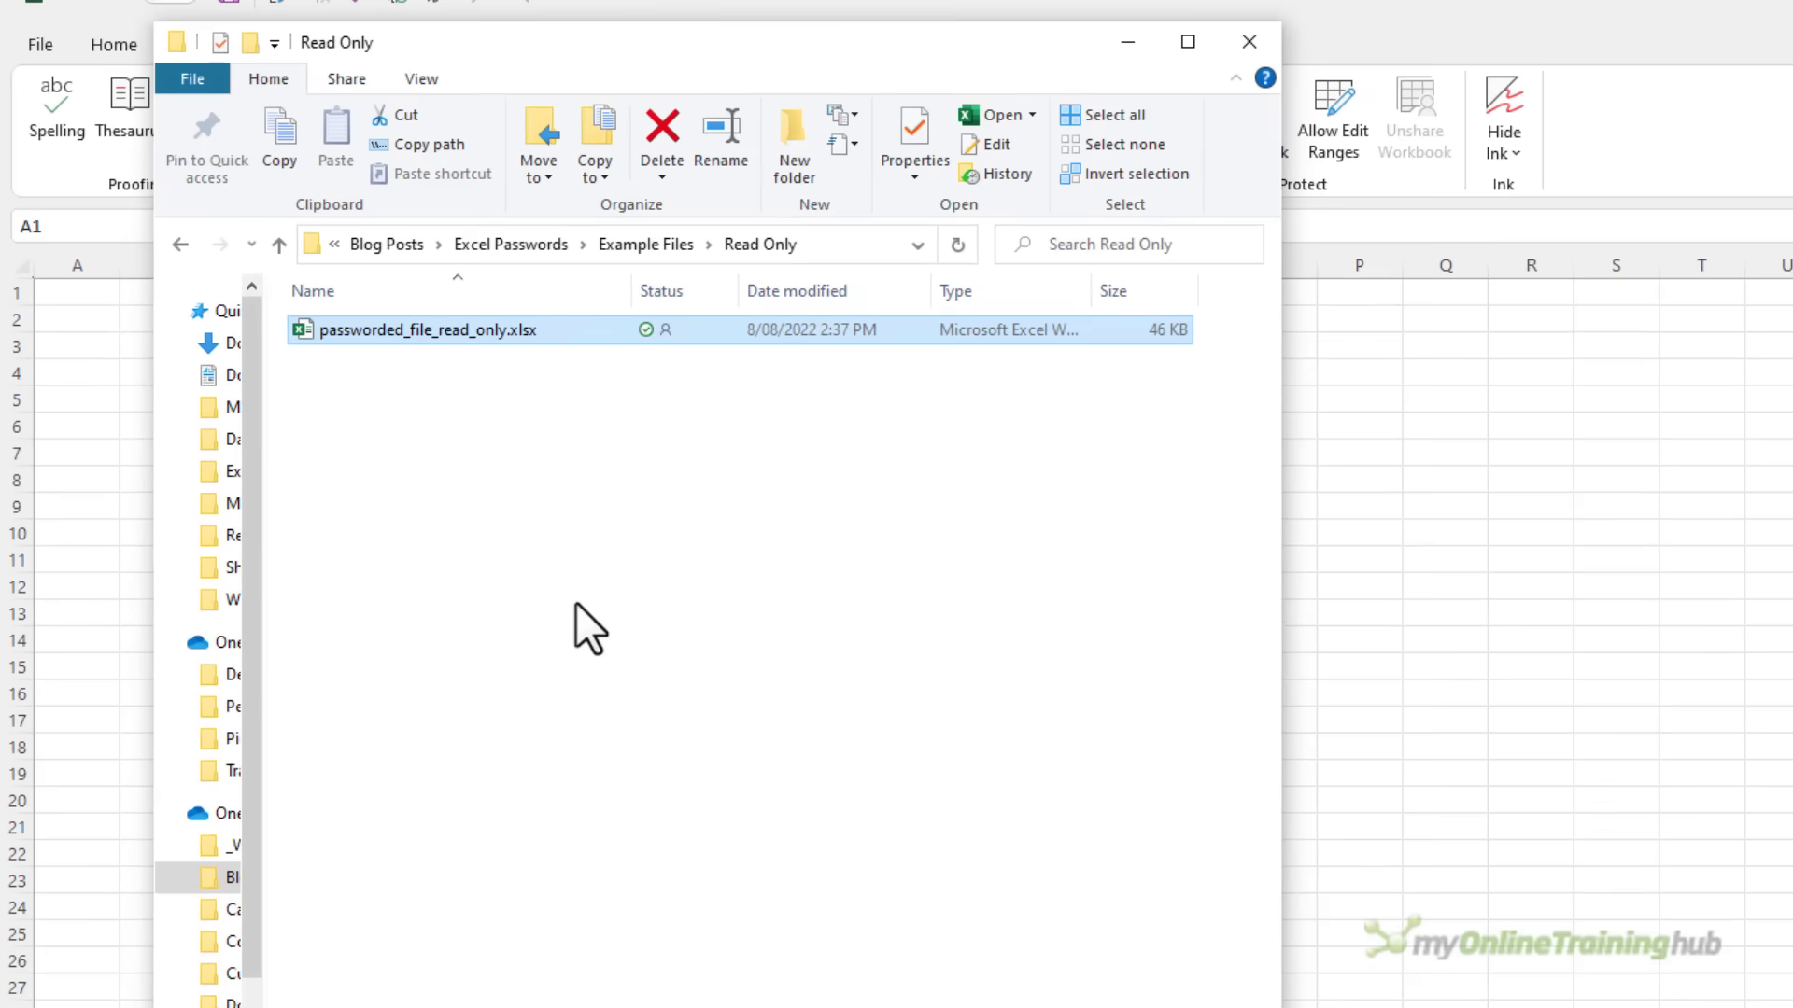
pyautogui.doubleClick(422, 336)
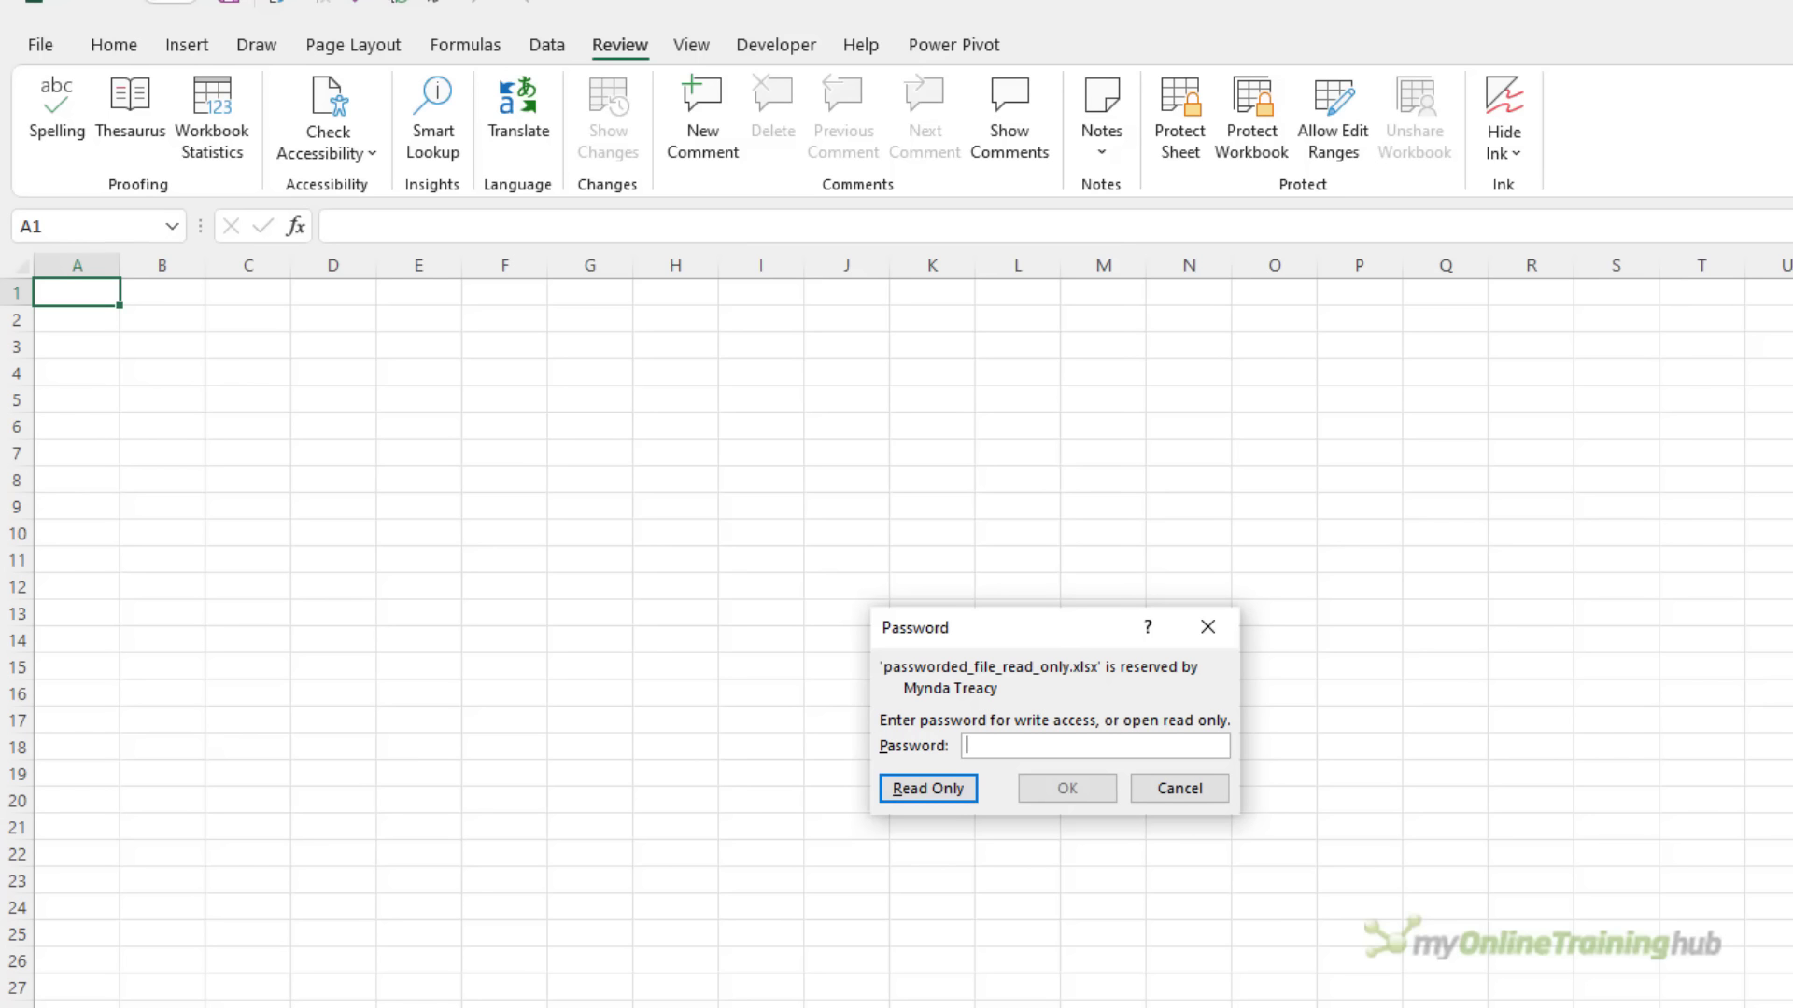
pyautogui.click(1147, 792)
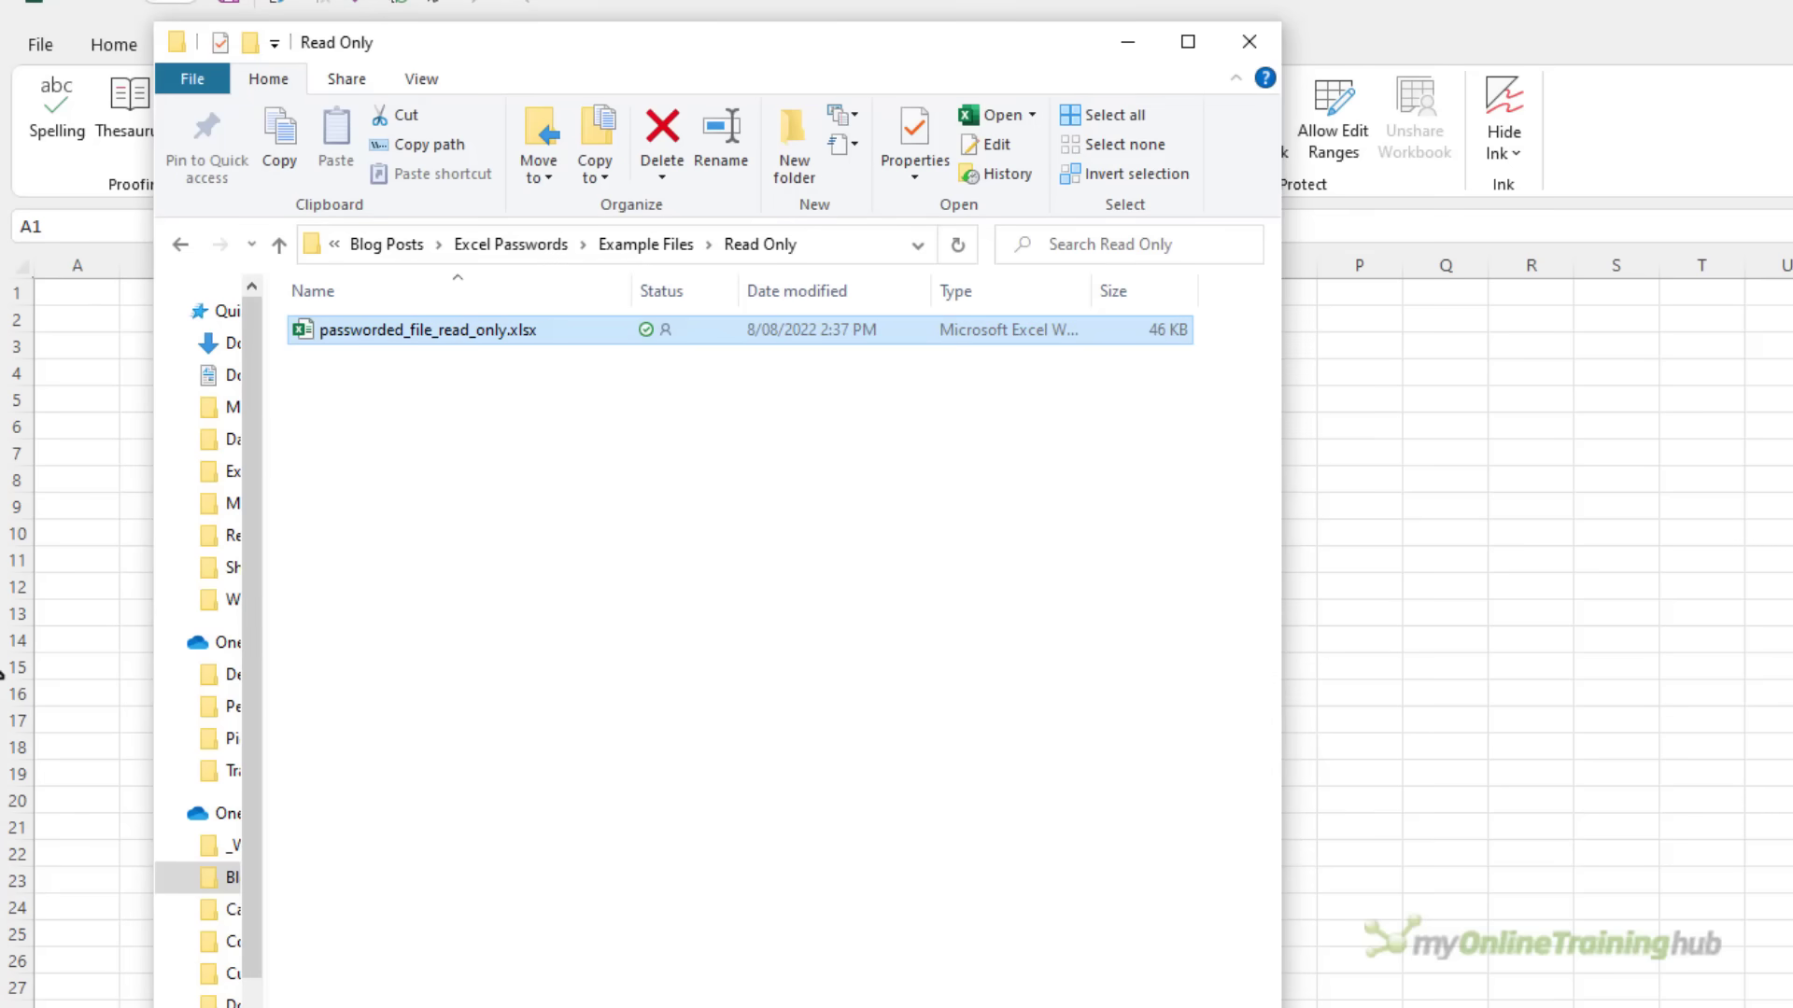
# Duplicate the workbook and rename the copy's extension from .xlsx to .zip
pyautogui.hotkey('ctrl', 'c')
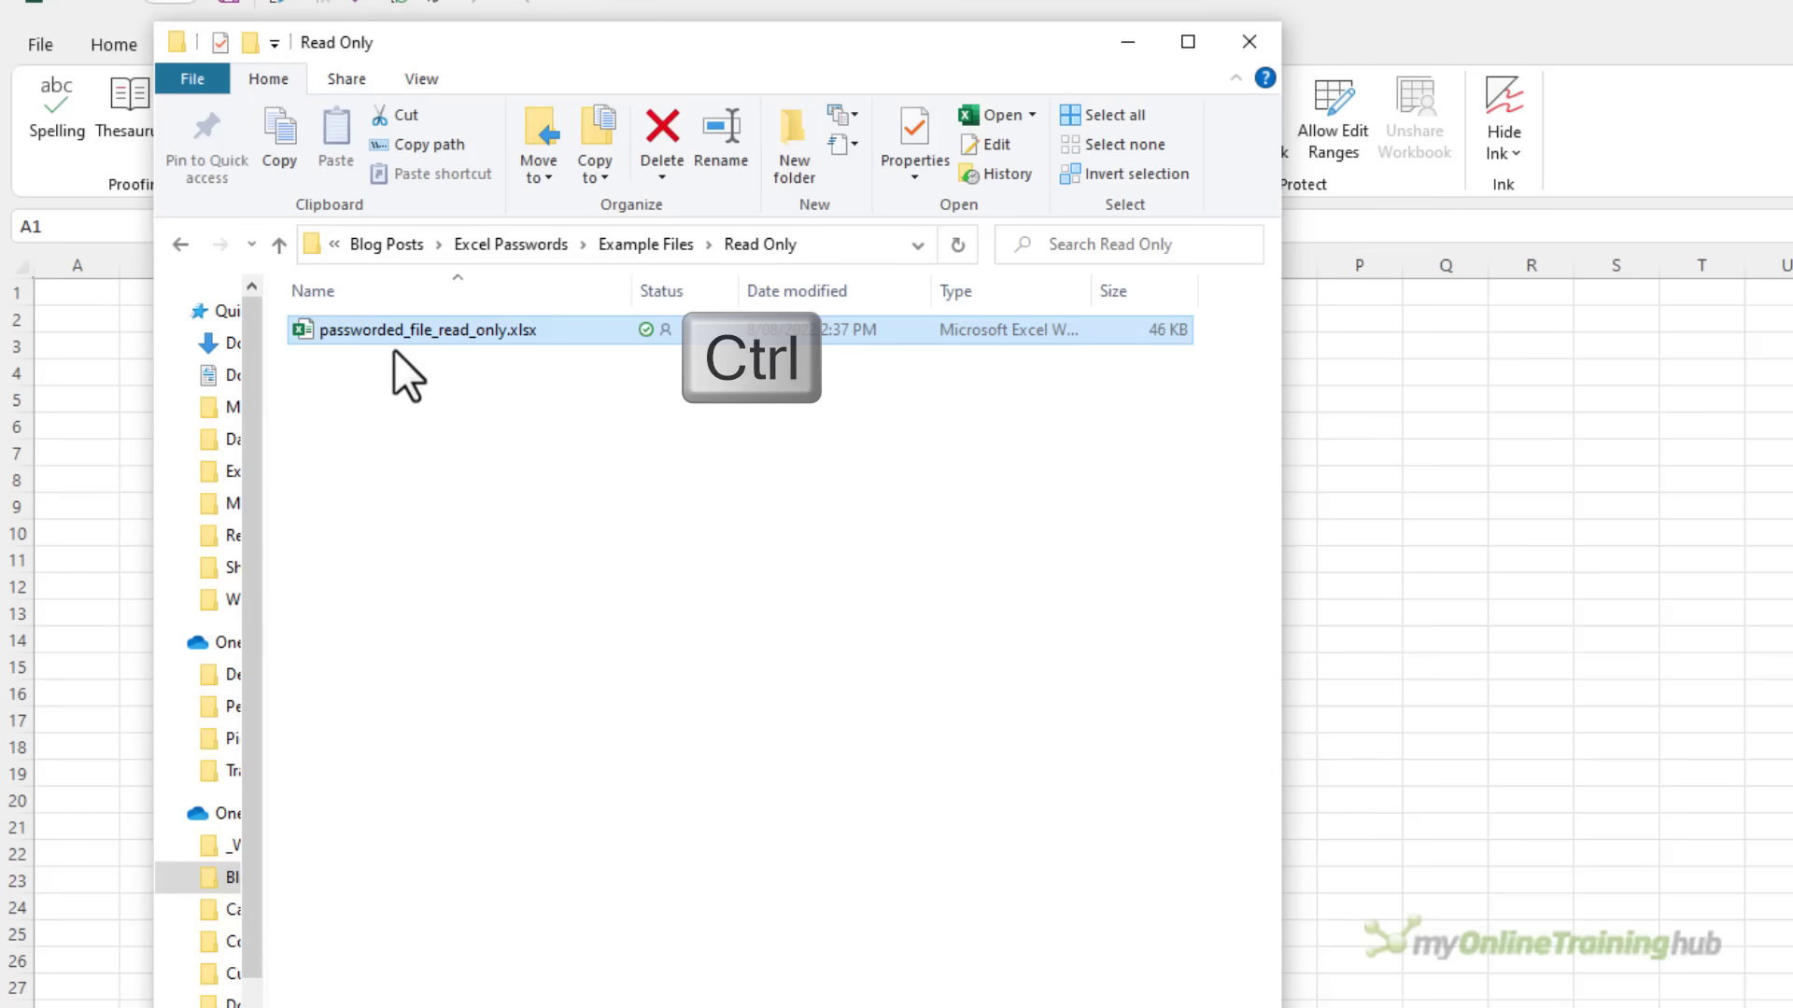
pyautogui.hotkey('ctrl', 'v')
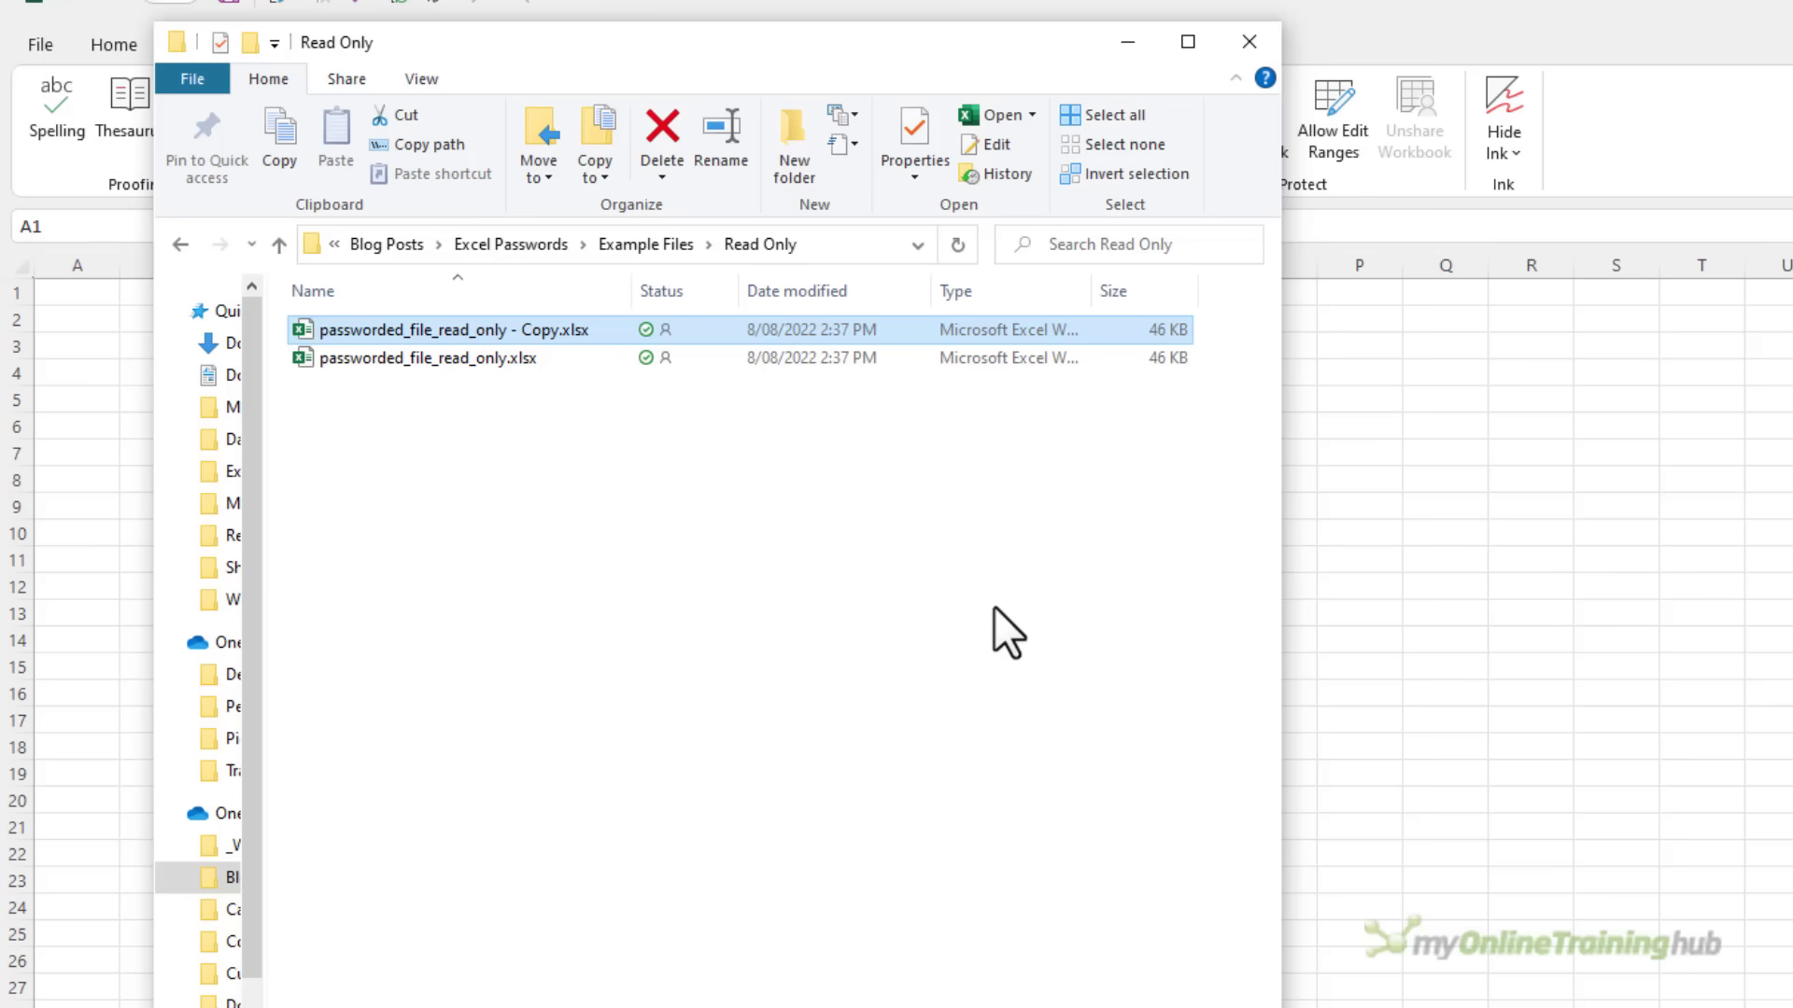
pyautogui.press('F2')
pyautogui.press('End')
pyautogui.press('BackSpace')
pyautogui.press('BackSpace')
pyautogui.press('BackSpace')
pyautogui.press('BackSpace')
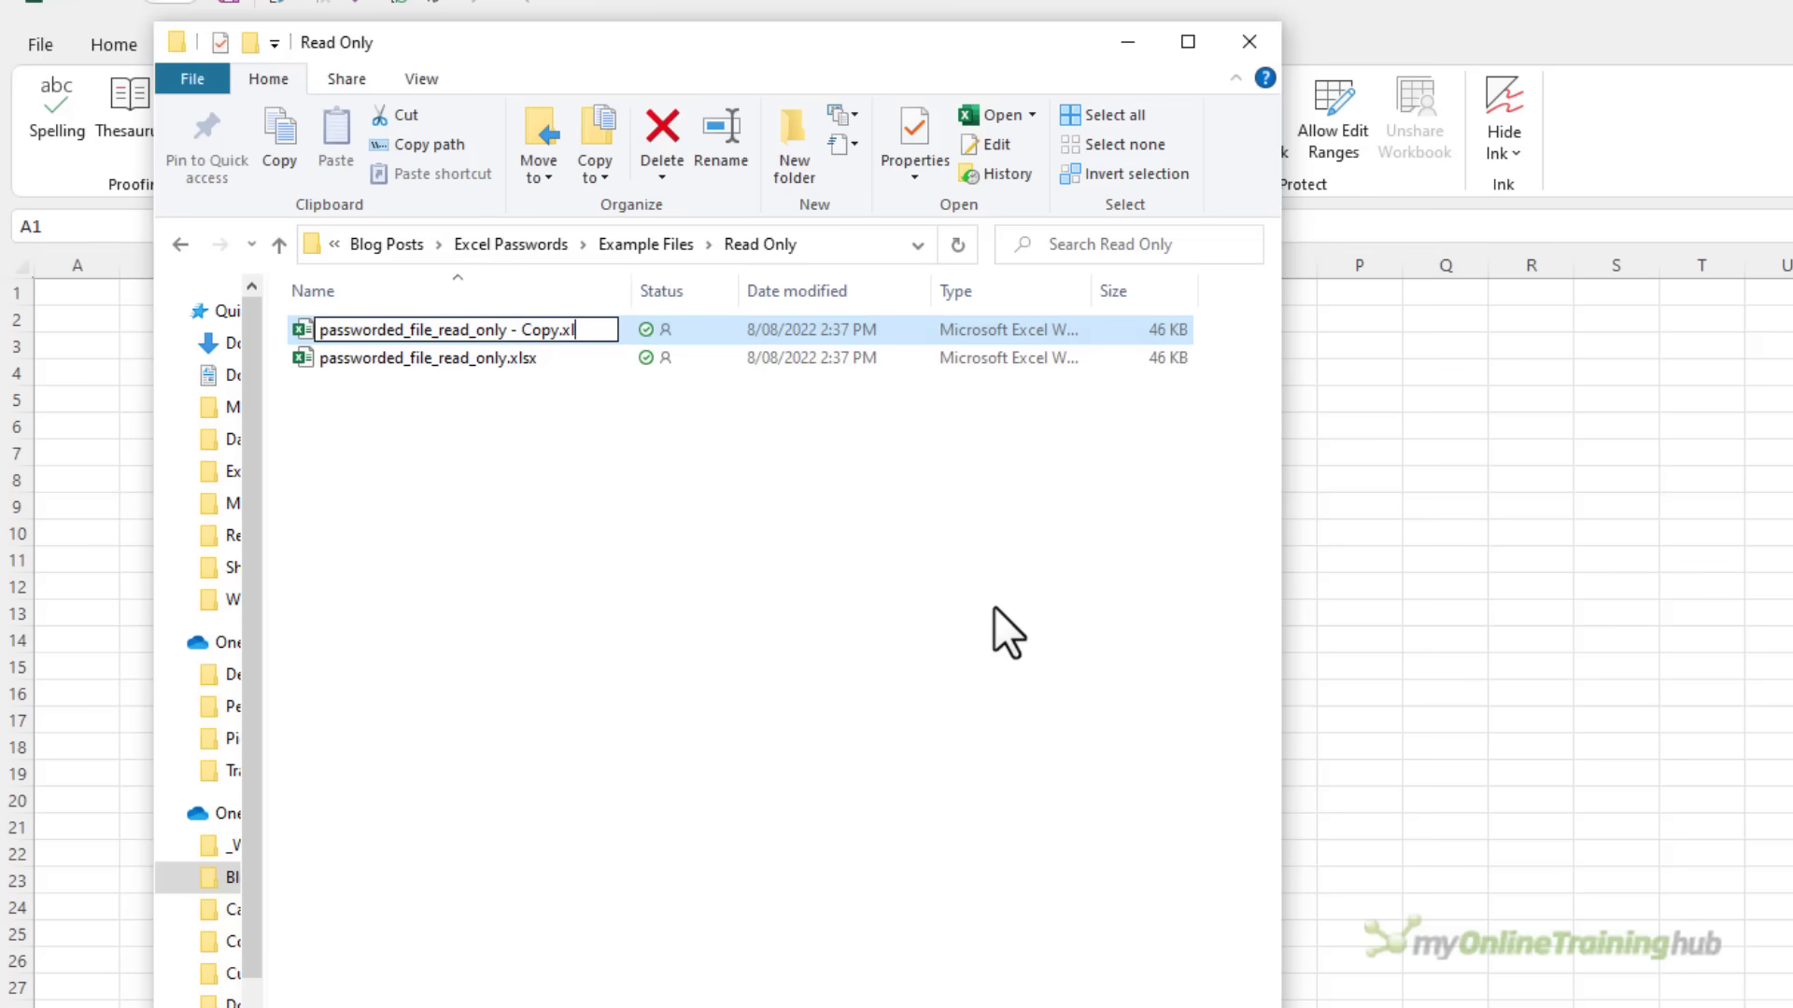
pyautogui.write('zip')
pyautogui.press('Return')
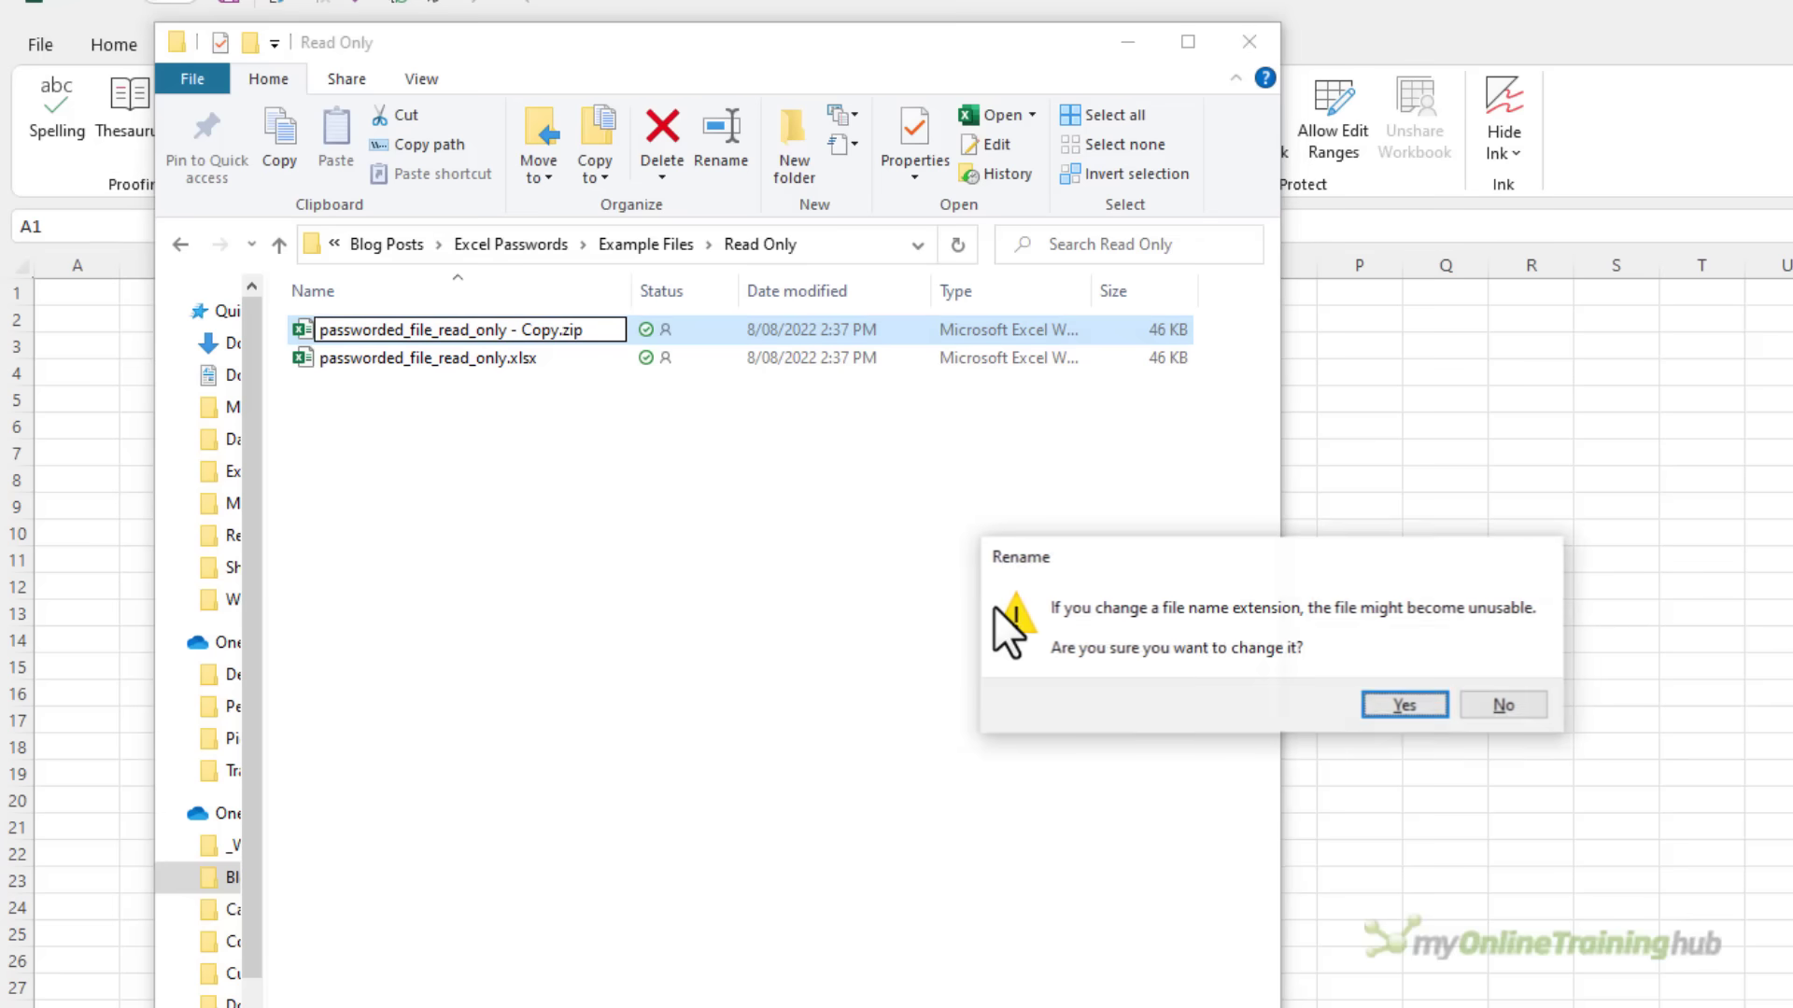
pyautogui.press('Return')
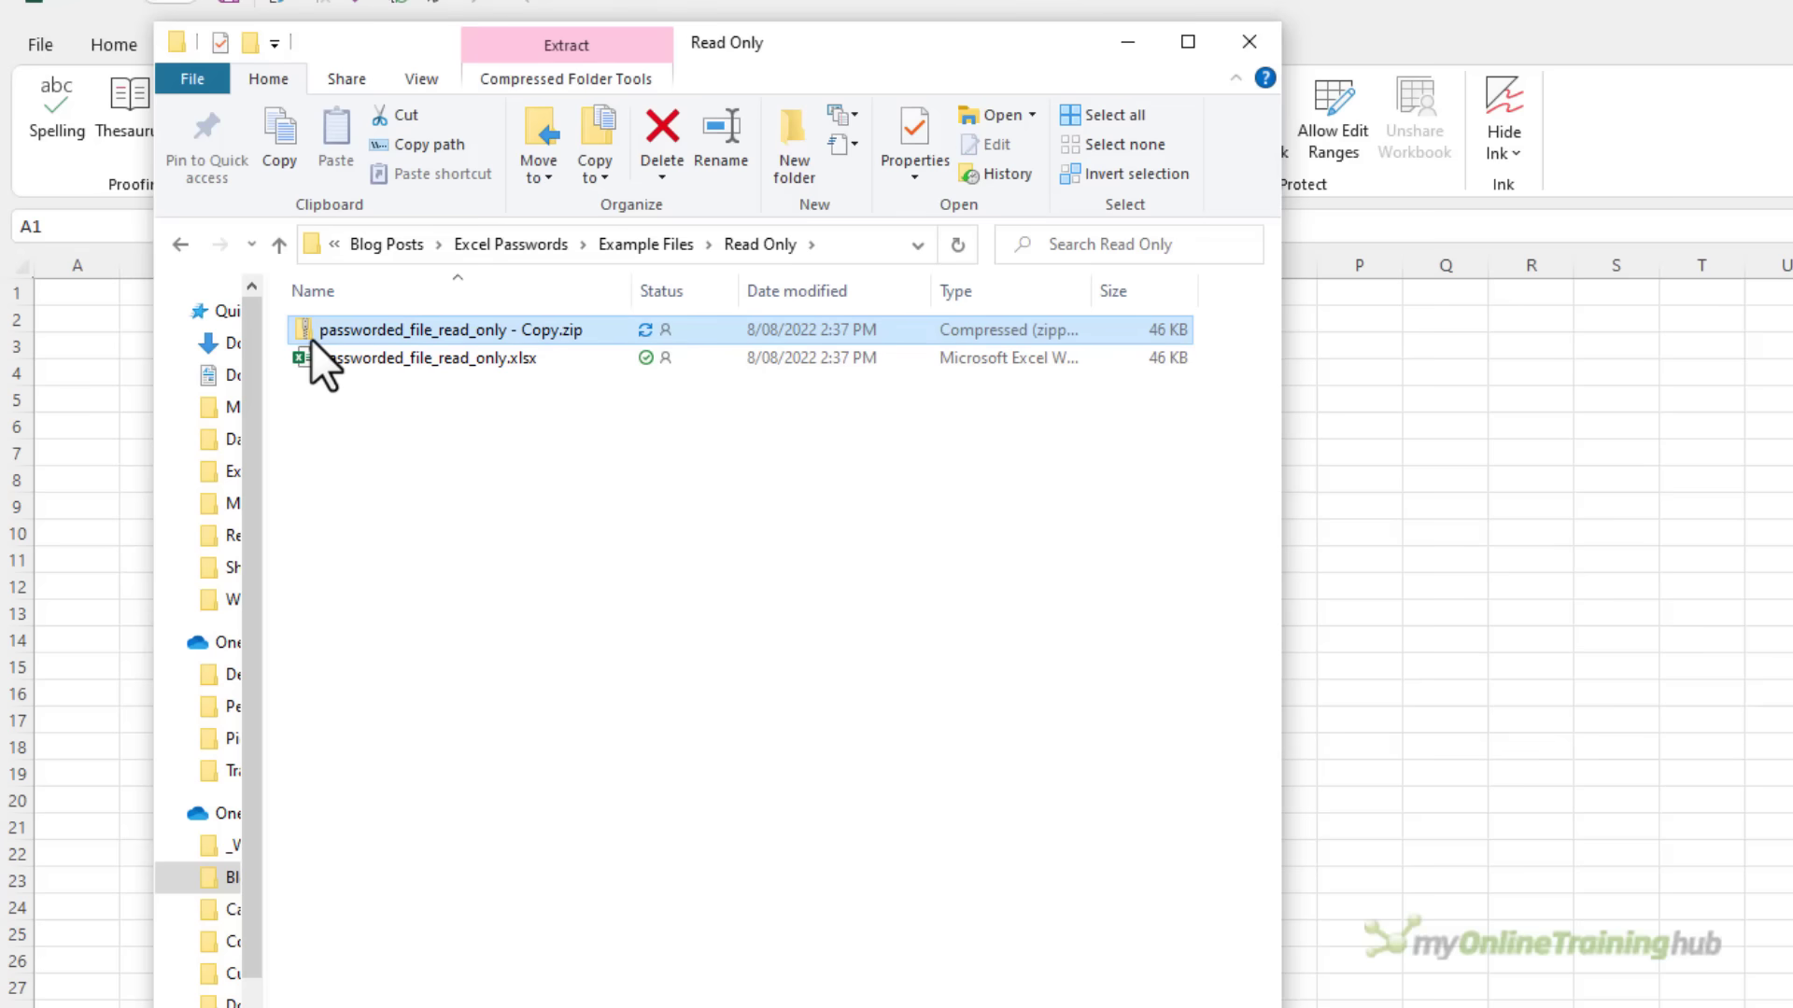
# Copy workbook.xml from the zip's xl folder into the Example Files folder
pyautogui.doubleClick(311, 339)
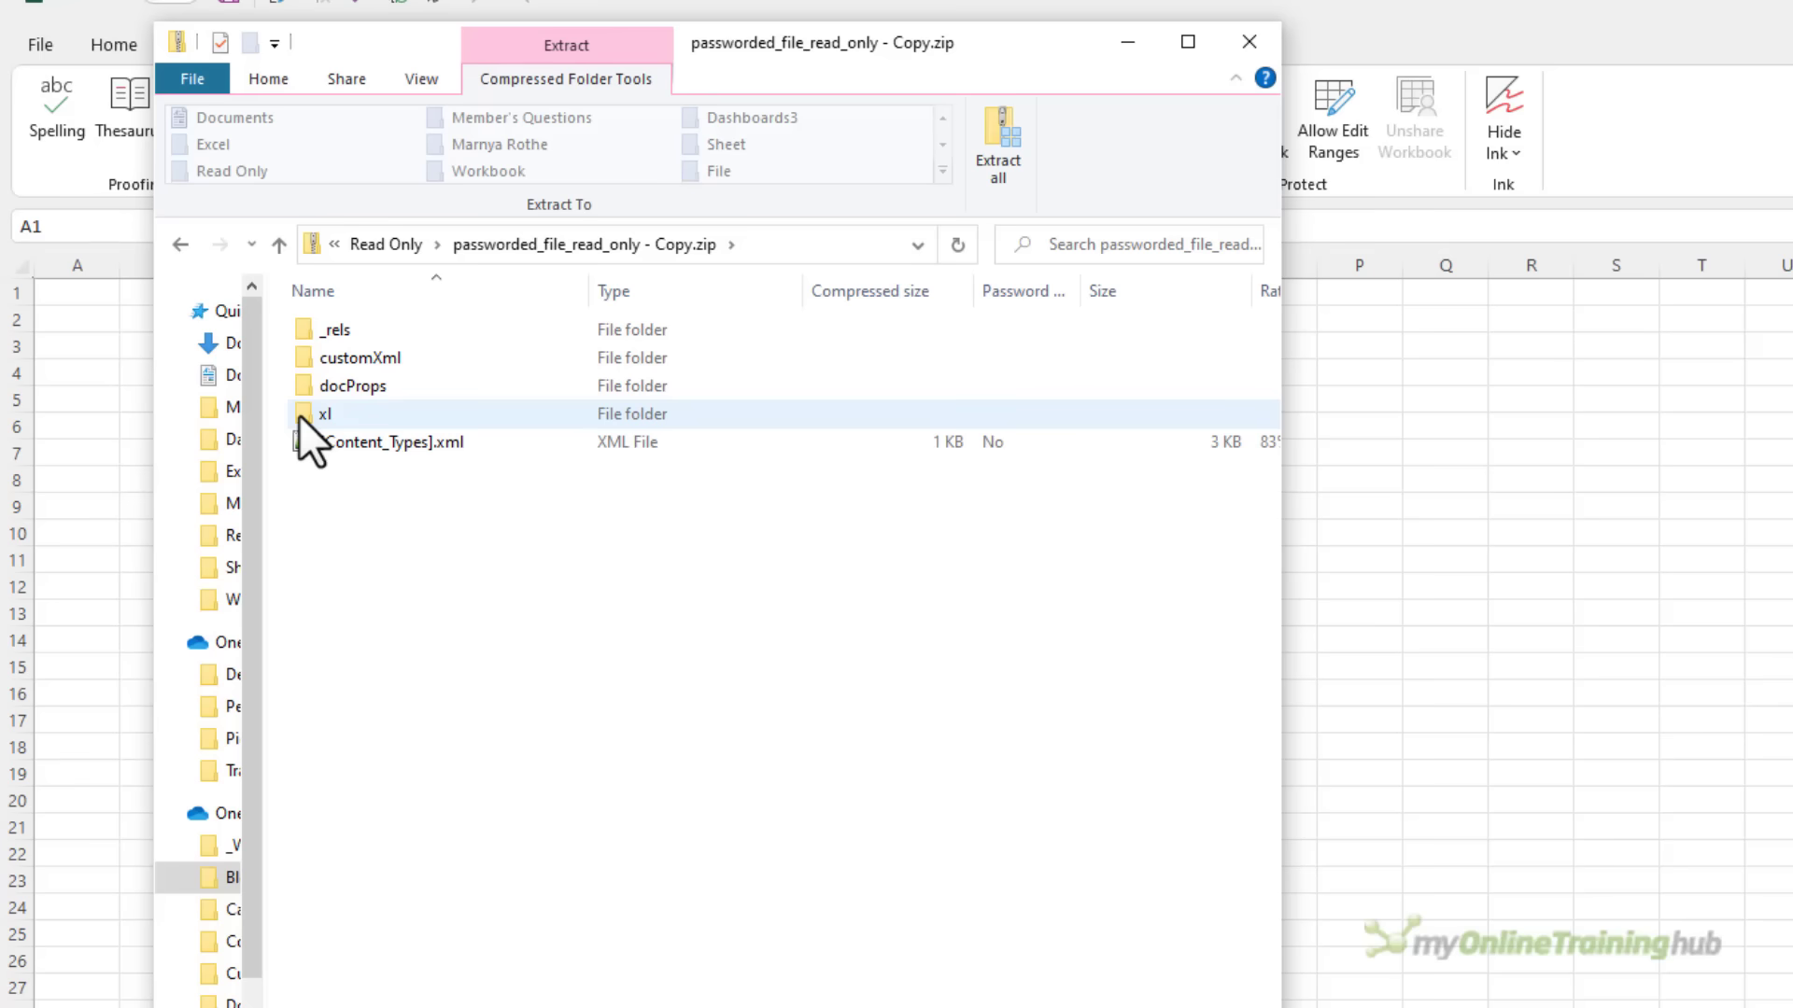
pyautogui.doubleClick(299, 415)
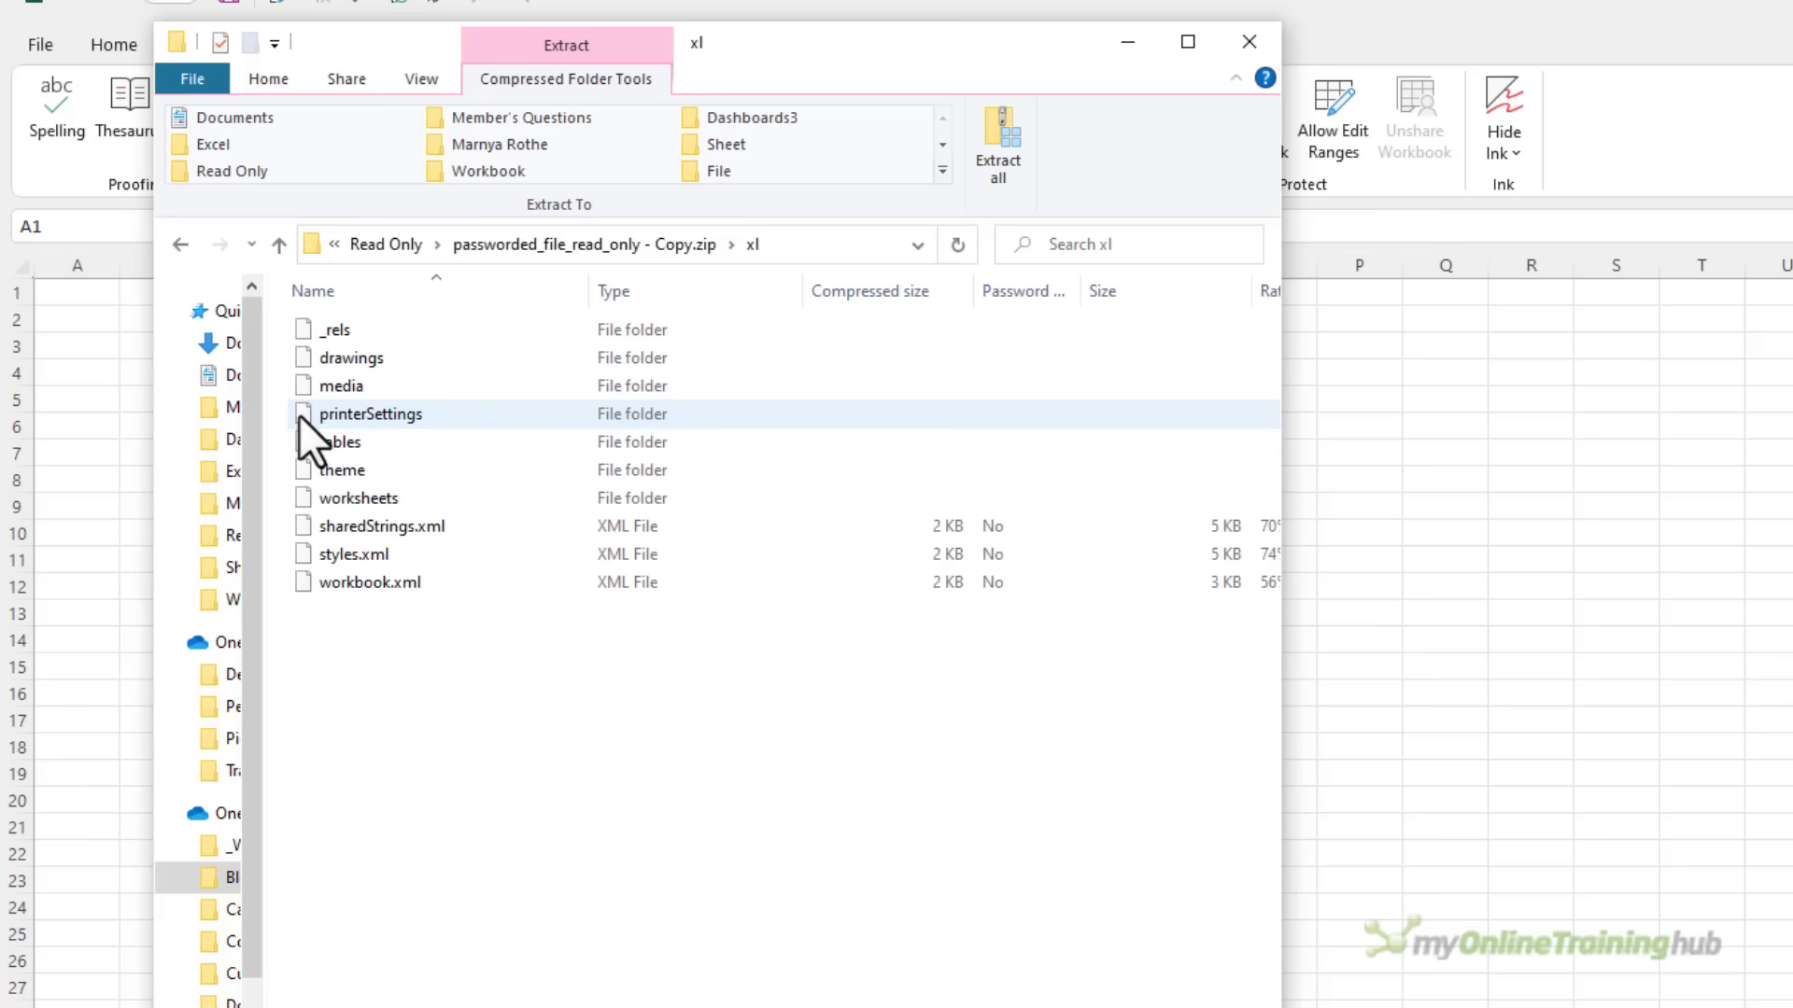
pyautogui.click(305, 577)
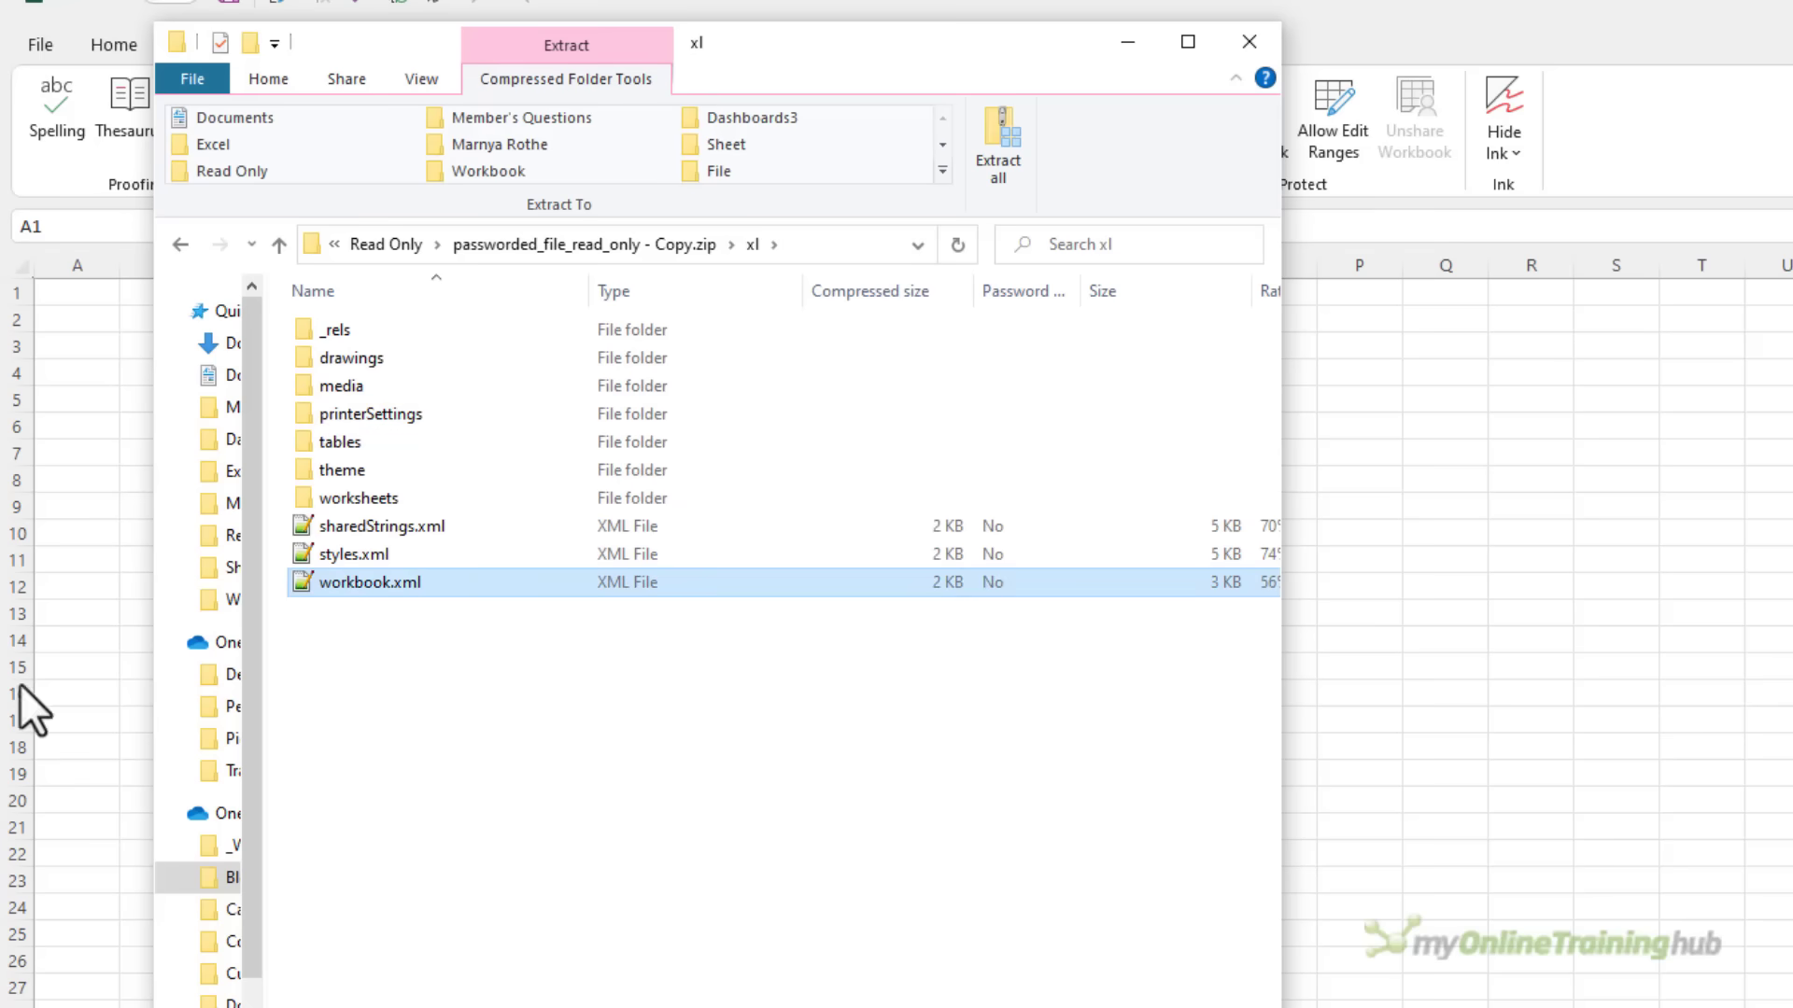
pyautogui.hotkey('alt', 'Tab')
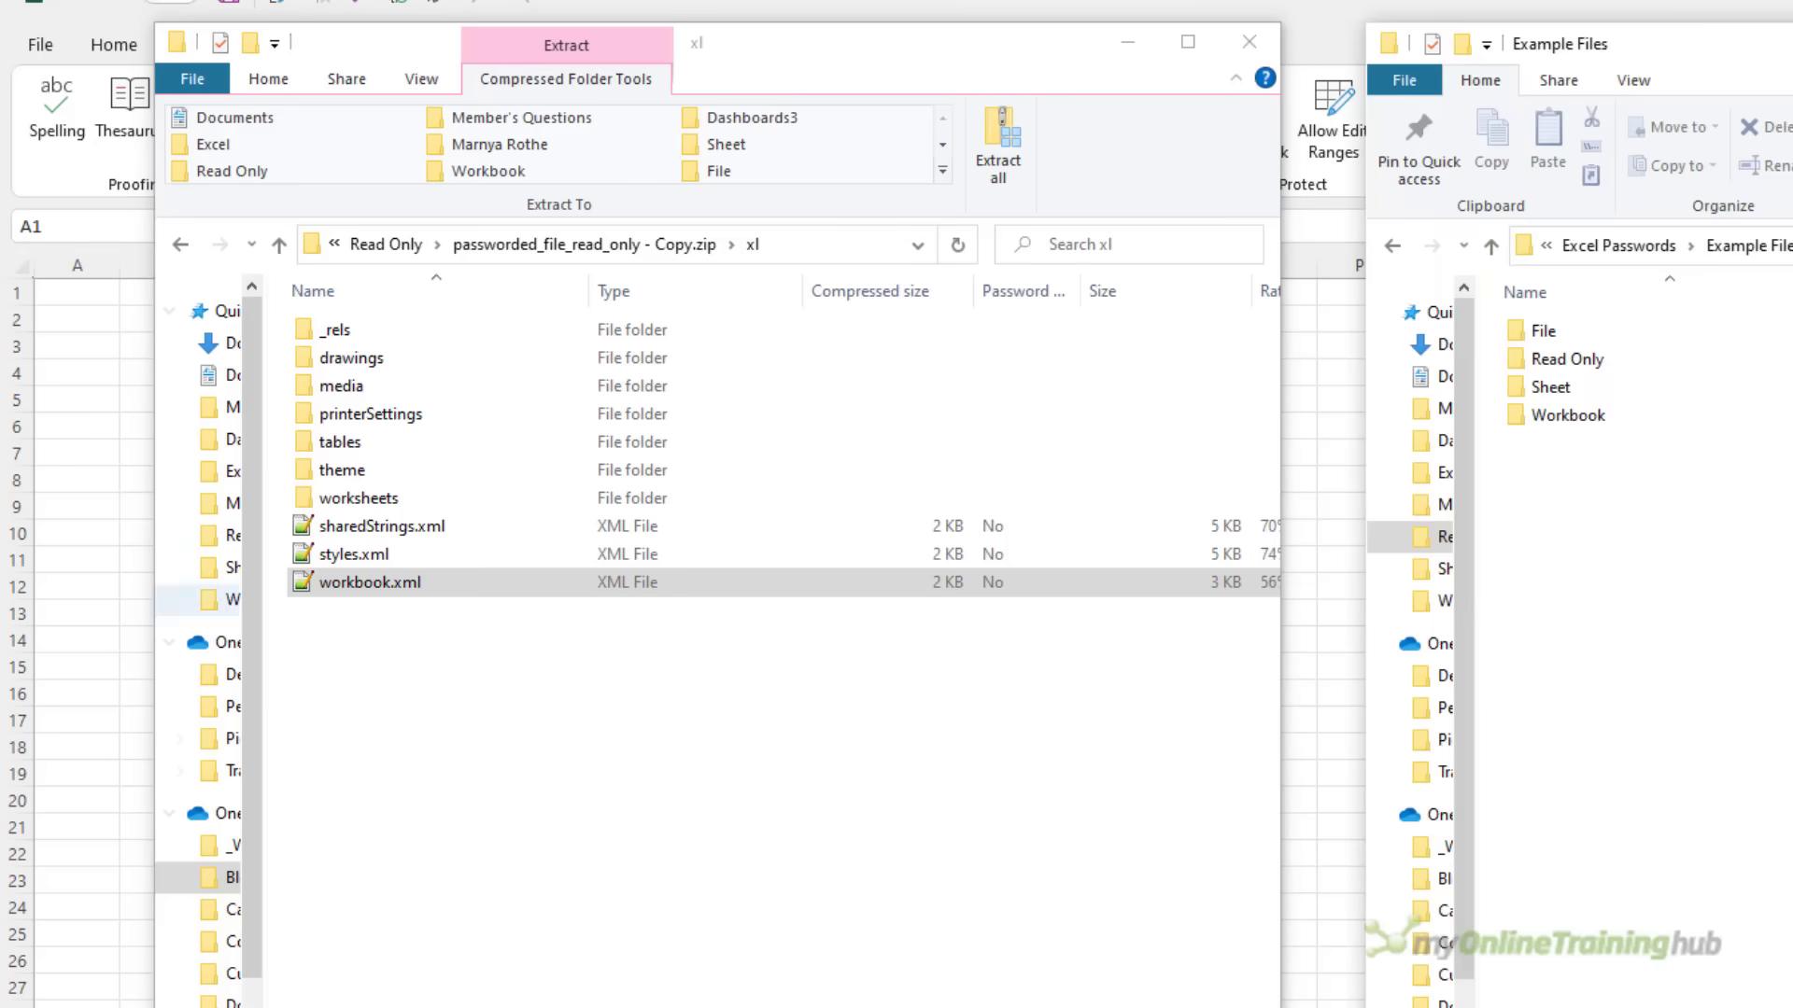
pyautogui.moveTo(289, 585); pyautogui.dragTo(1609, 569)
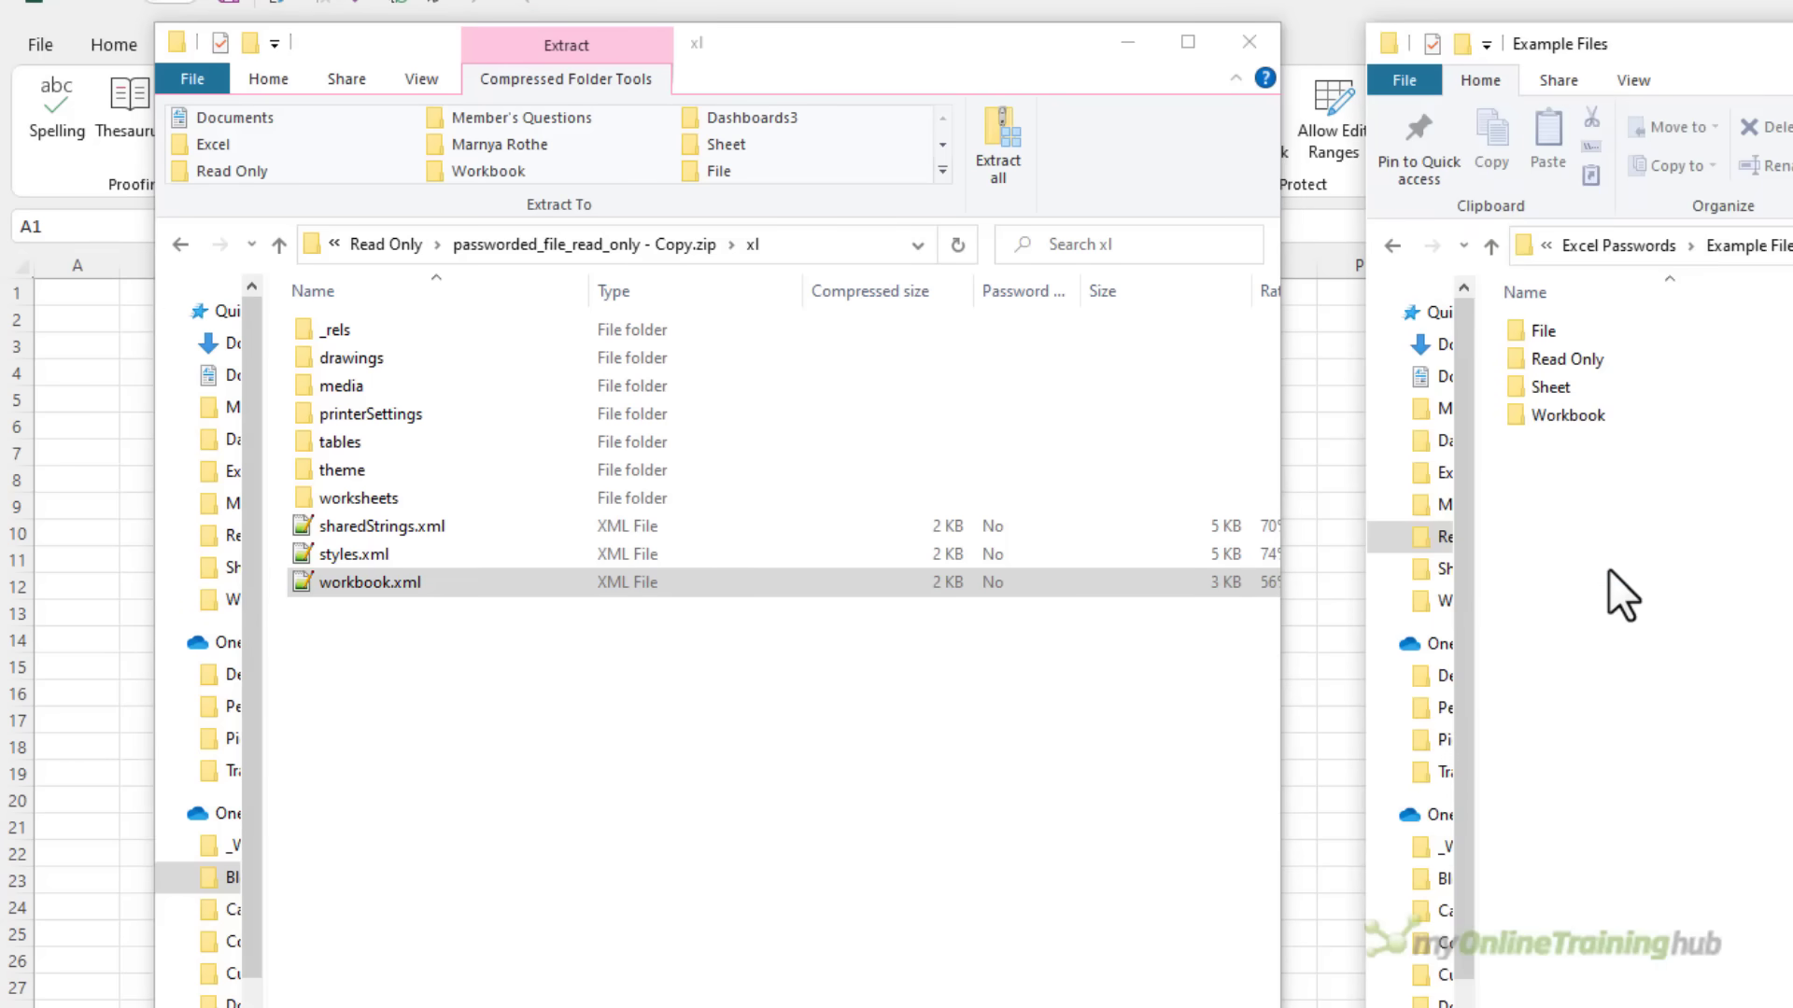
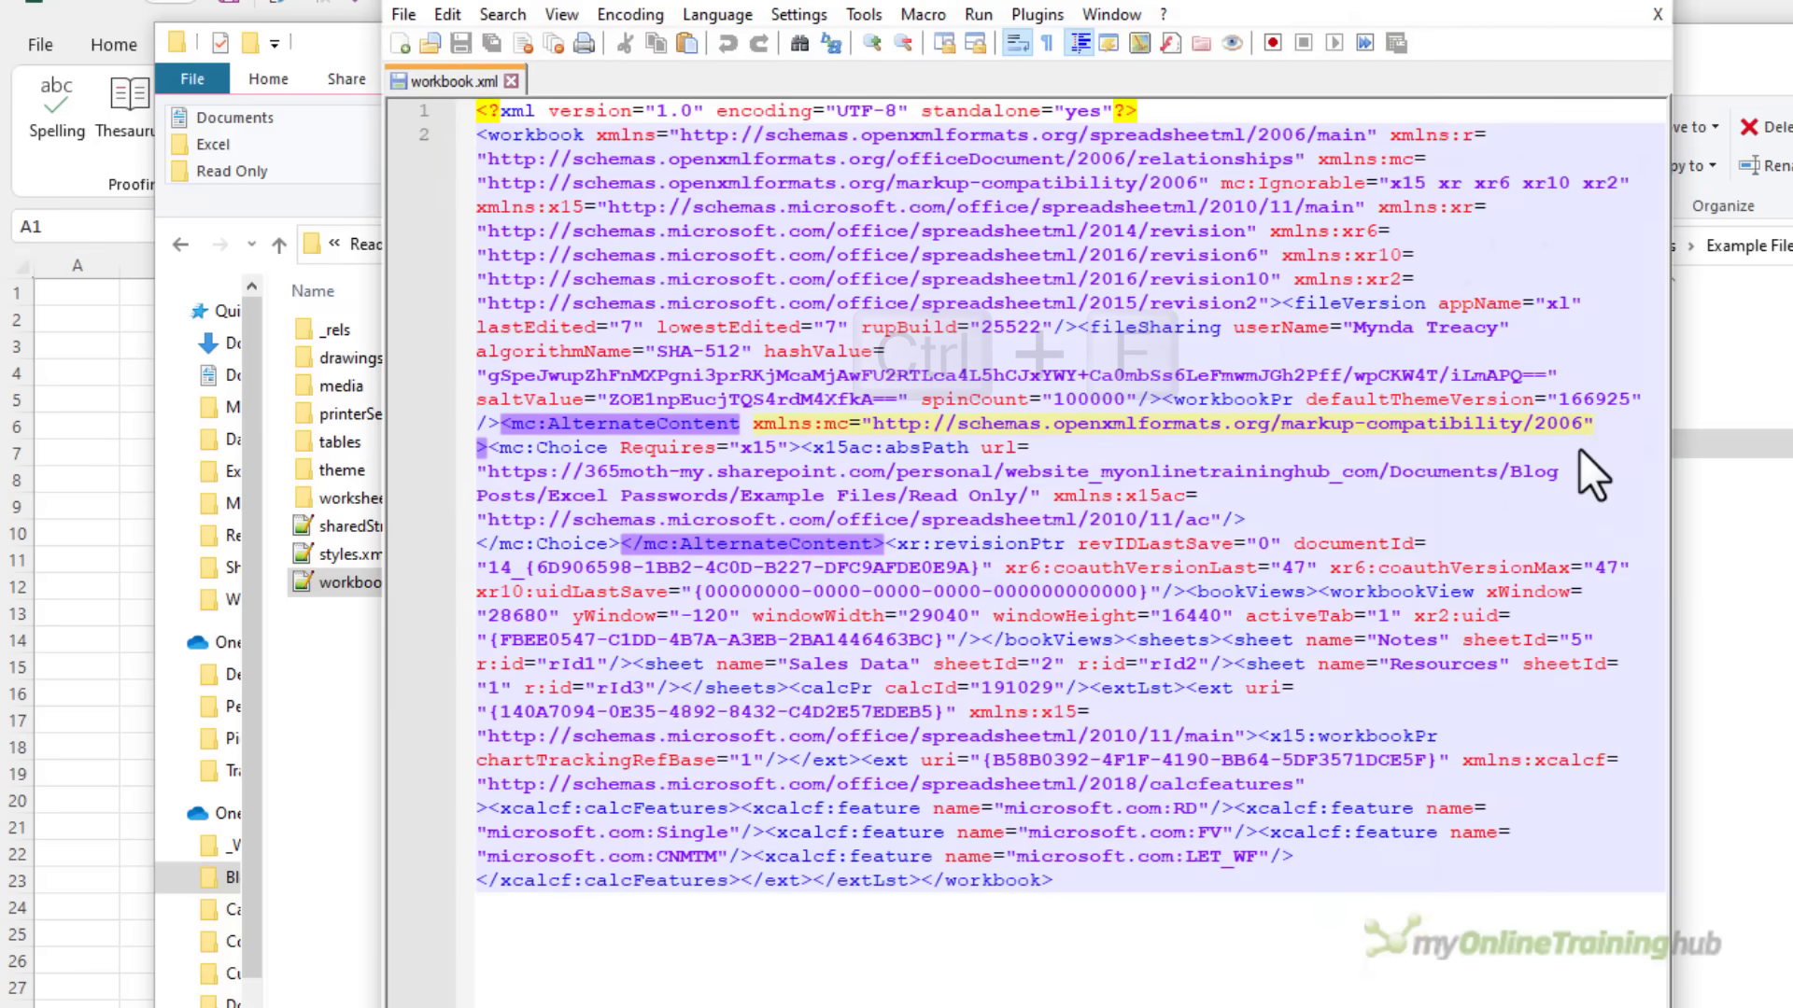
# Search workbook.xml for 'filesharing' to jump to the fileSharing element
pyautogui.write('filesharing')
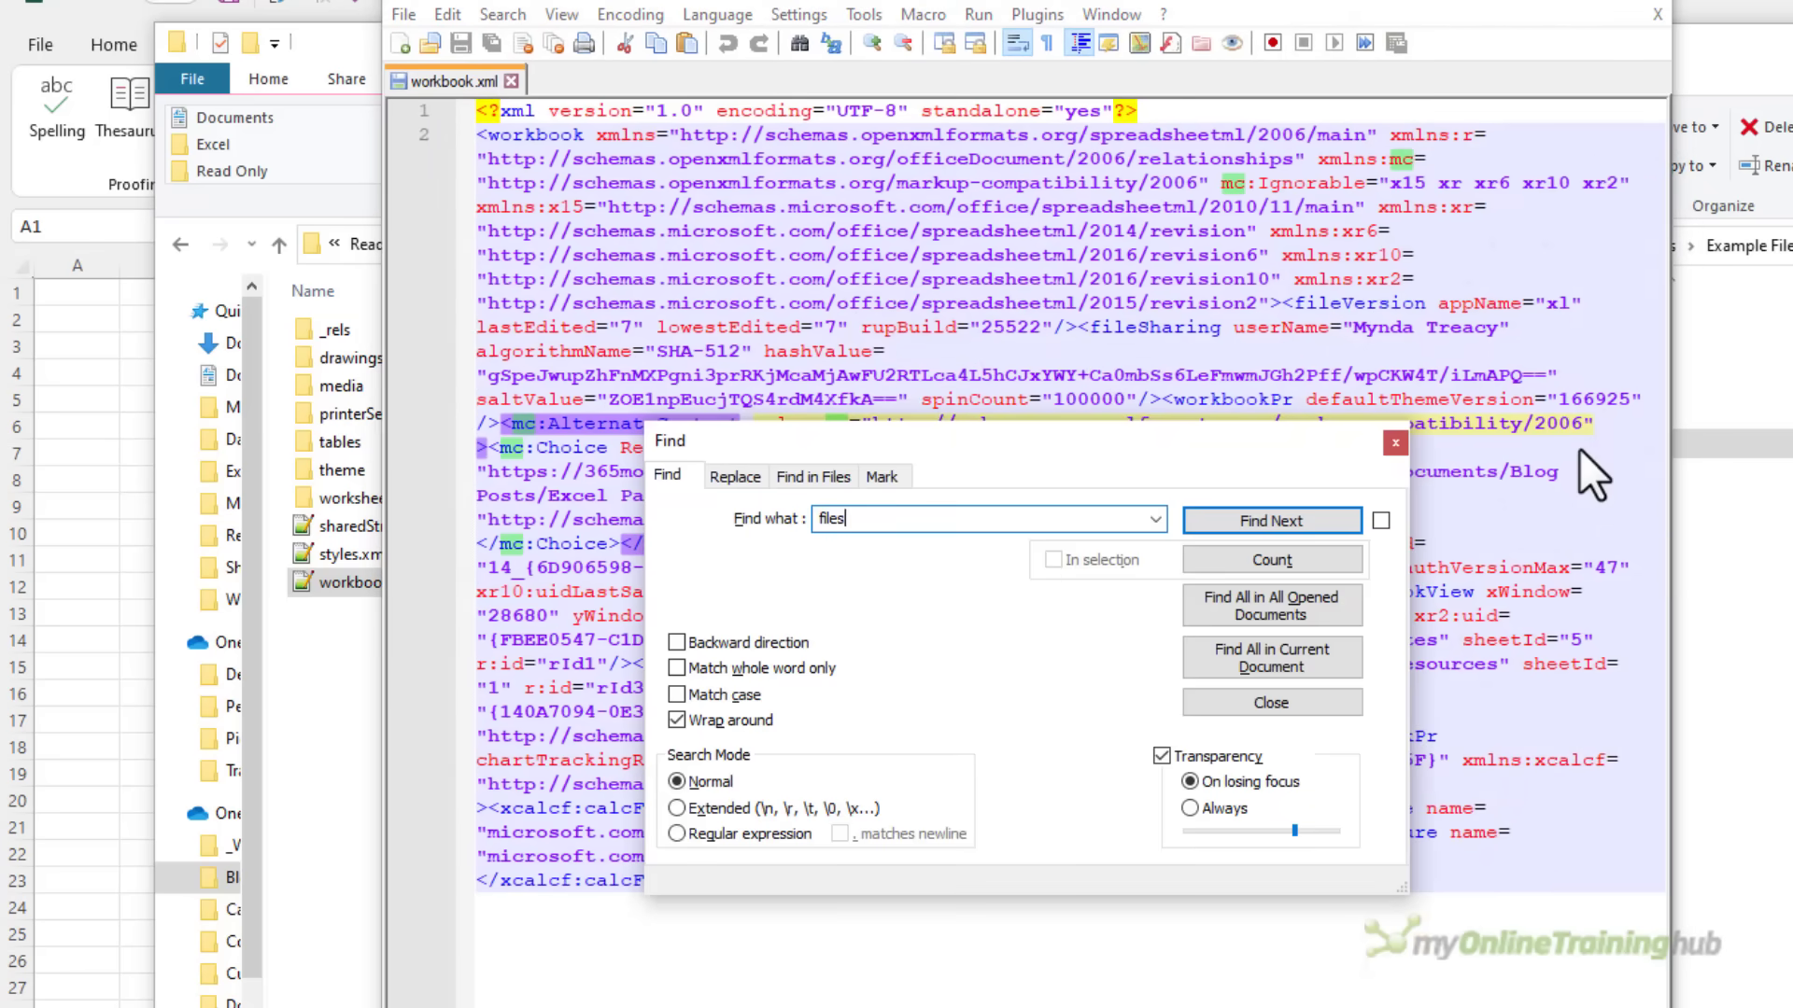
pyautogui.press('Return')
# Delete the whole <fileSharing> element, including its hash, salt and spinCount values
pyautogui.click(1395, 443)
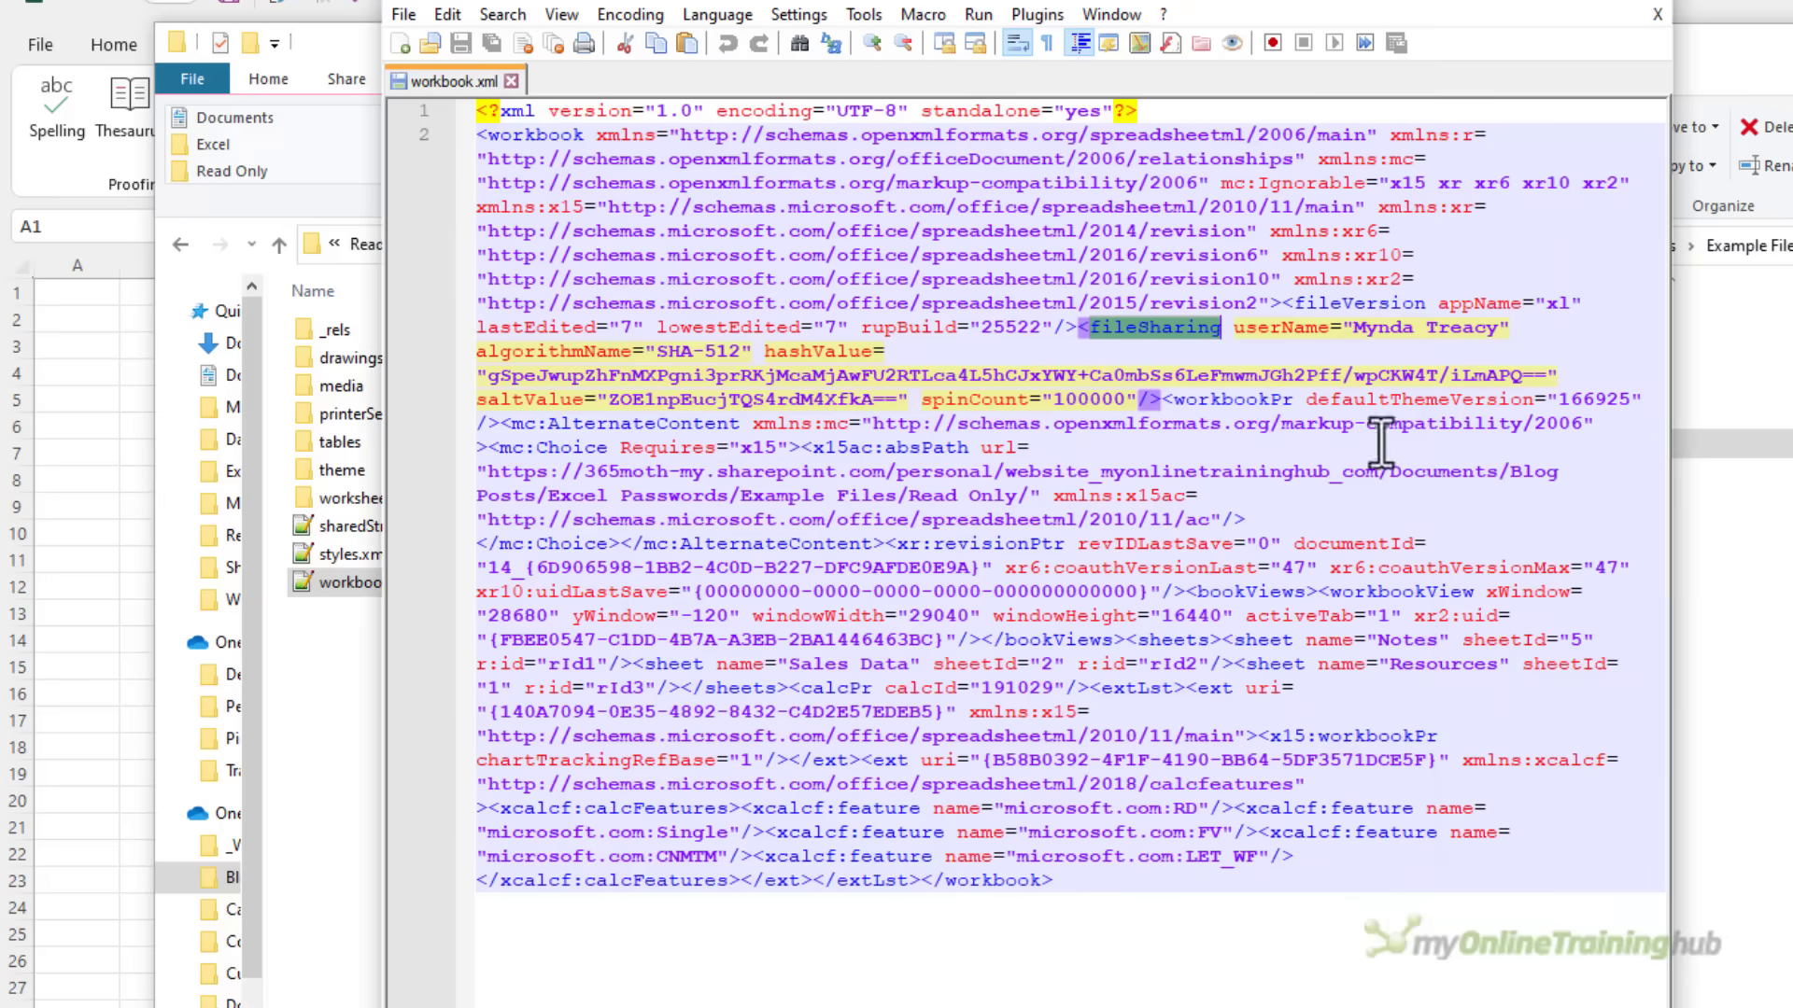
pyautogui.click(1083, 336)
pyautogui.moveTo(1080, 328); pyautogui.dragTo(1162, 401)
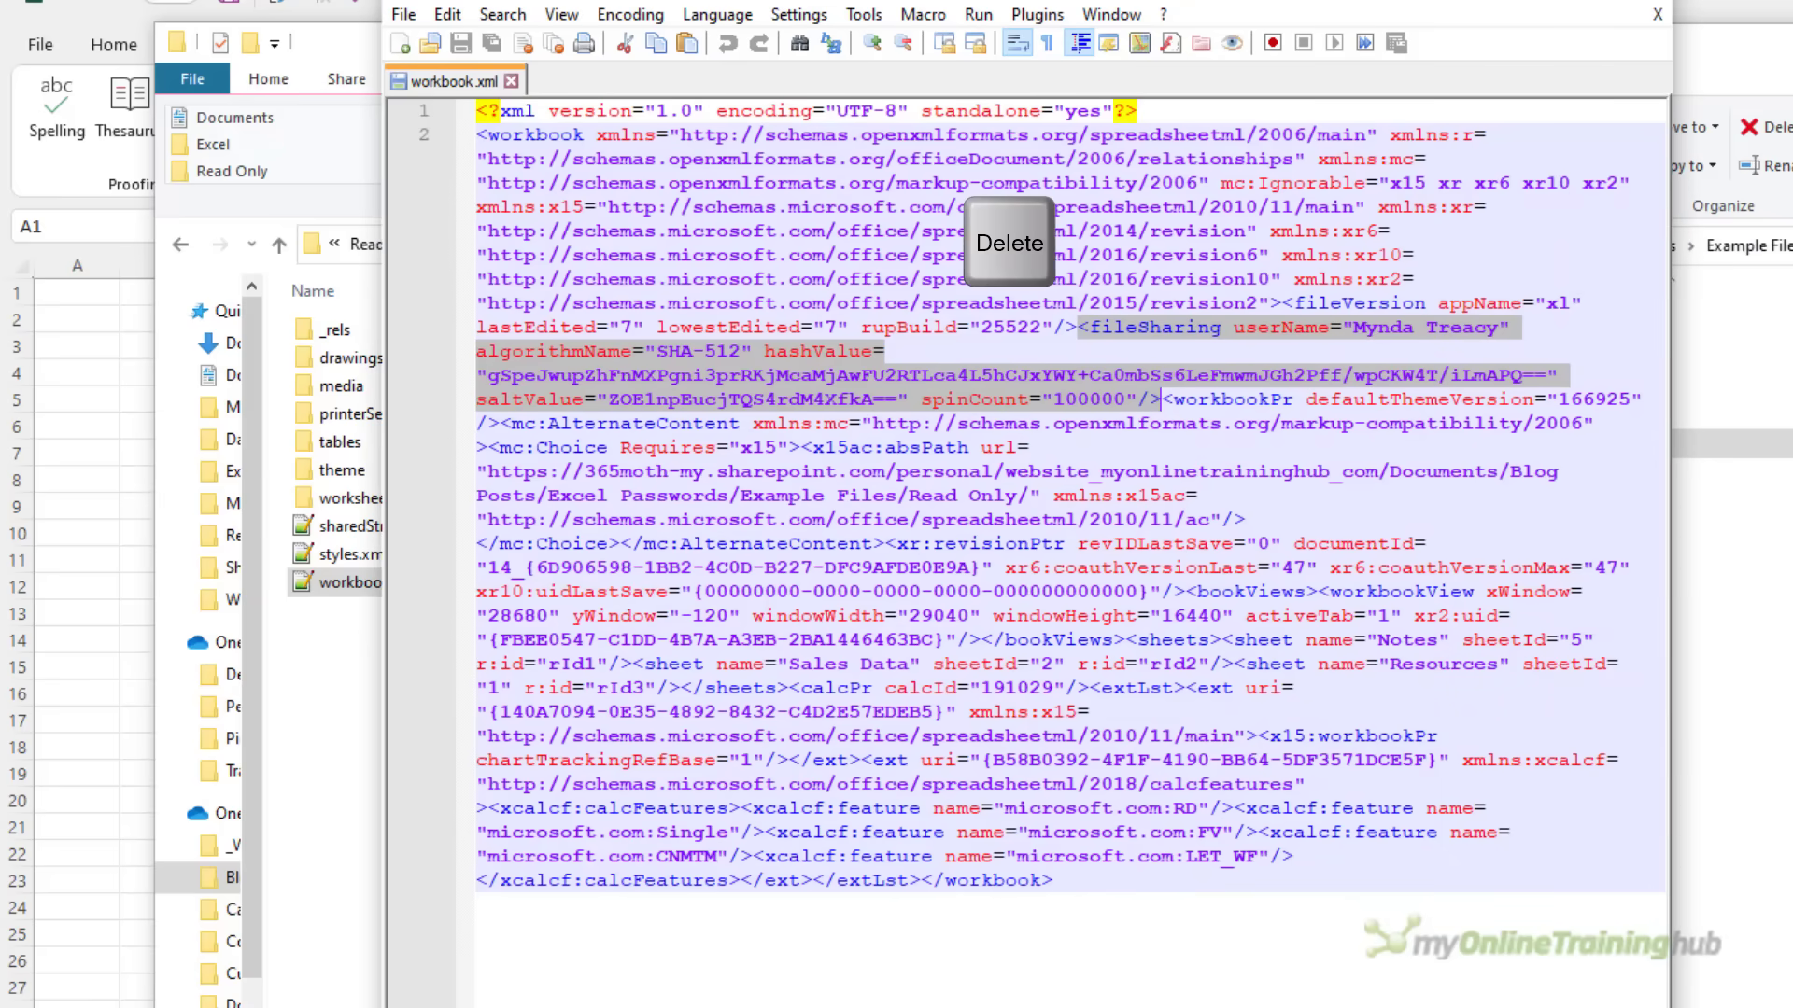
pyautogui.press('Delete')
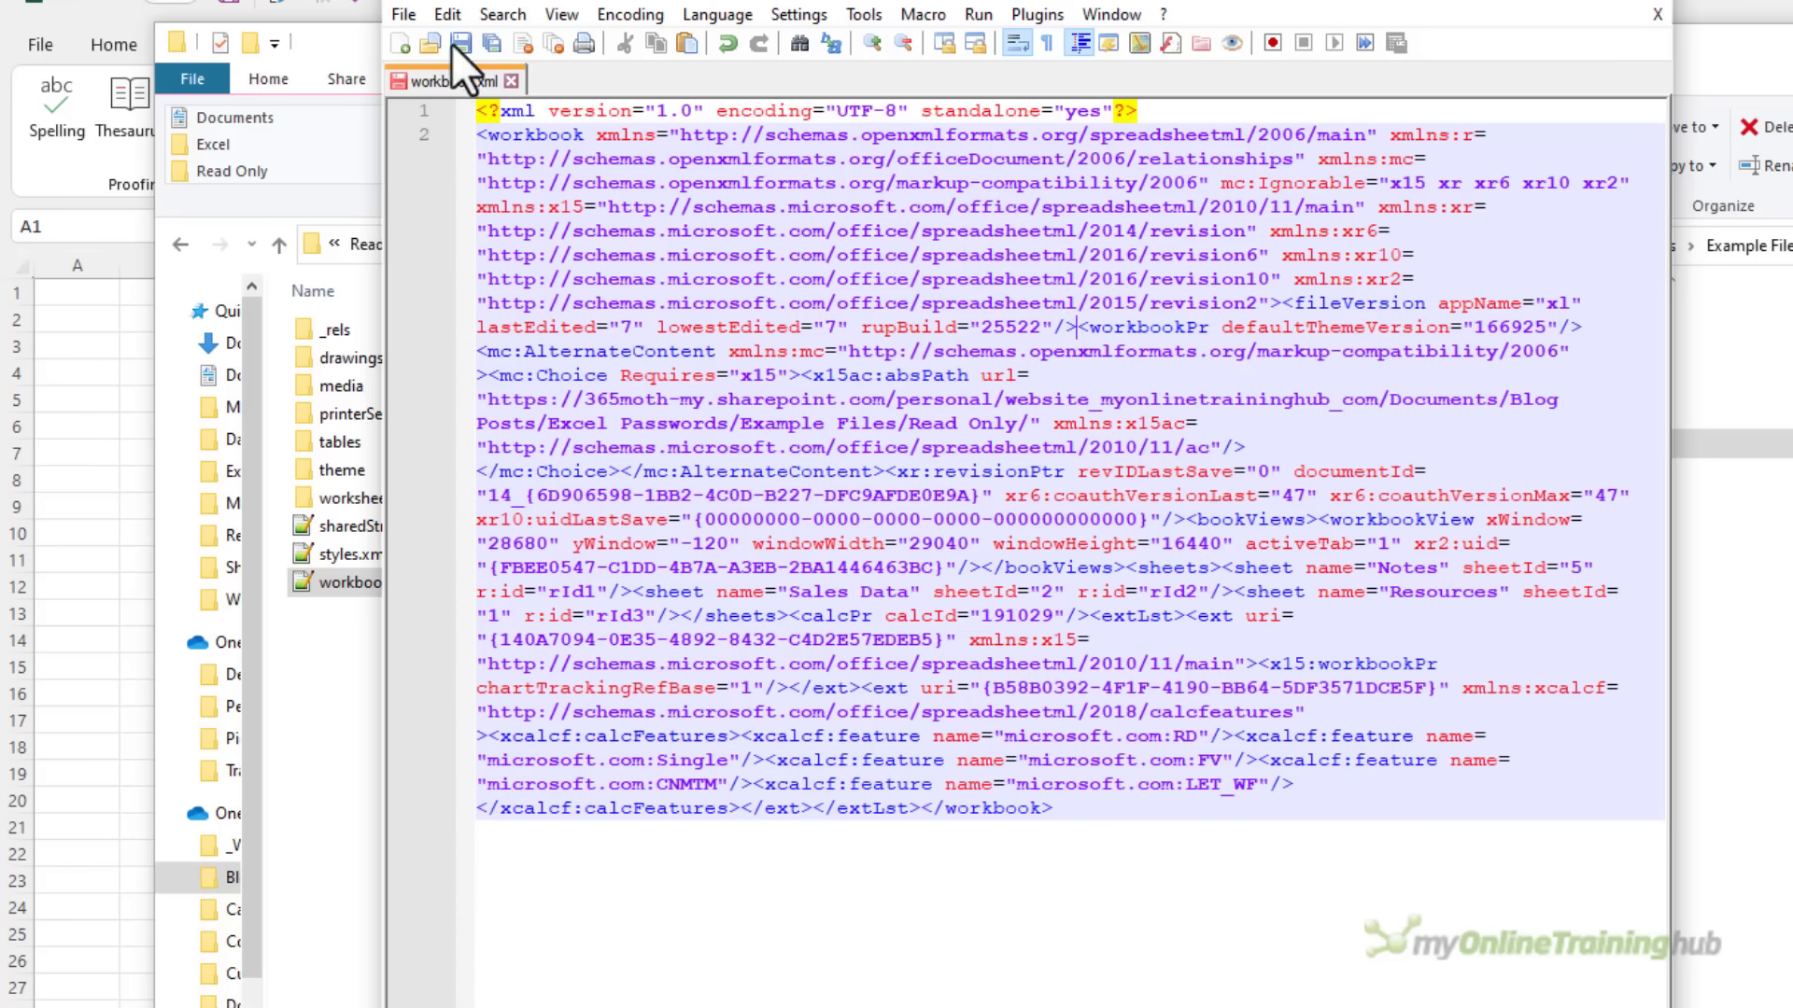
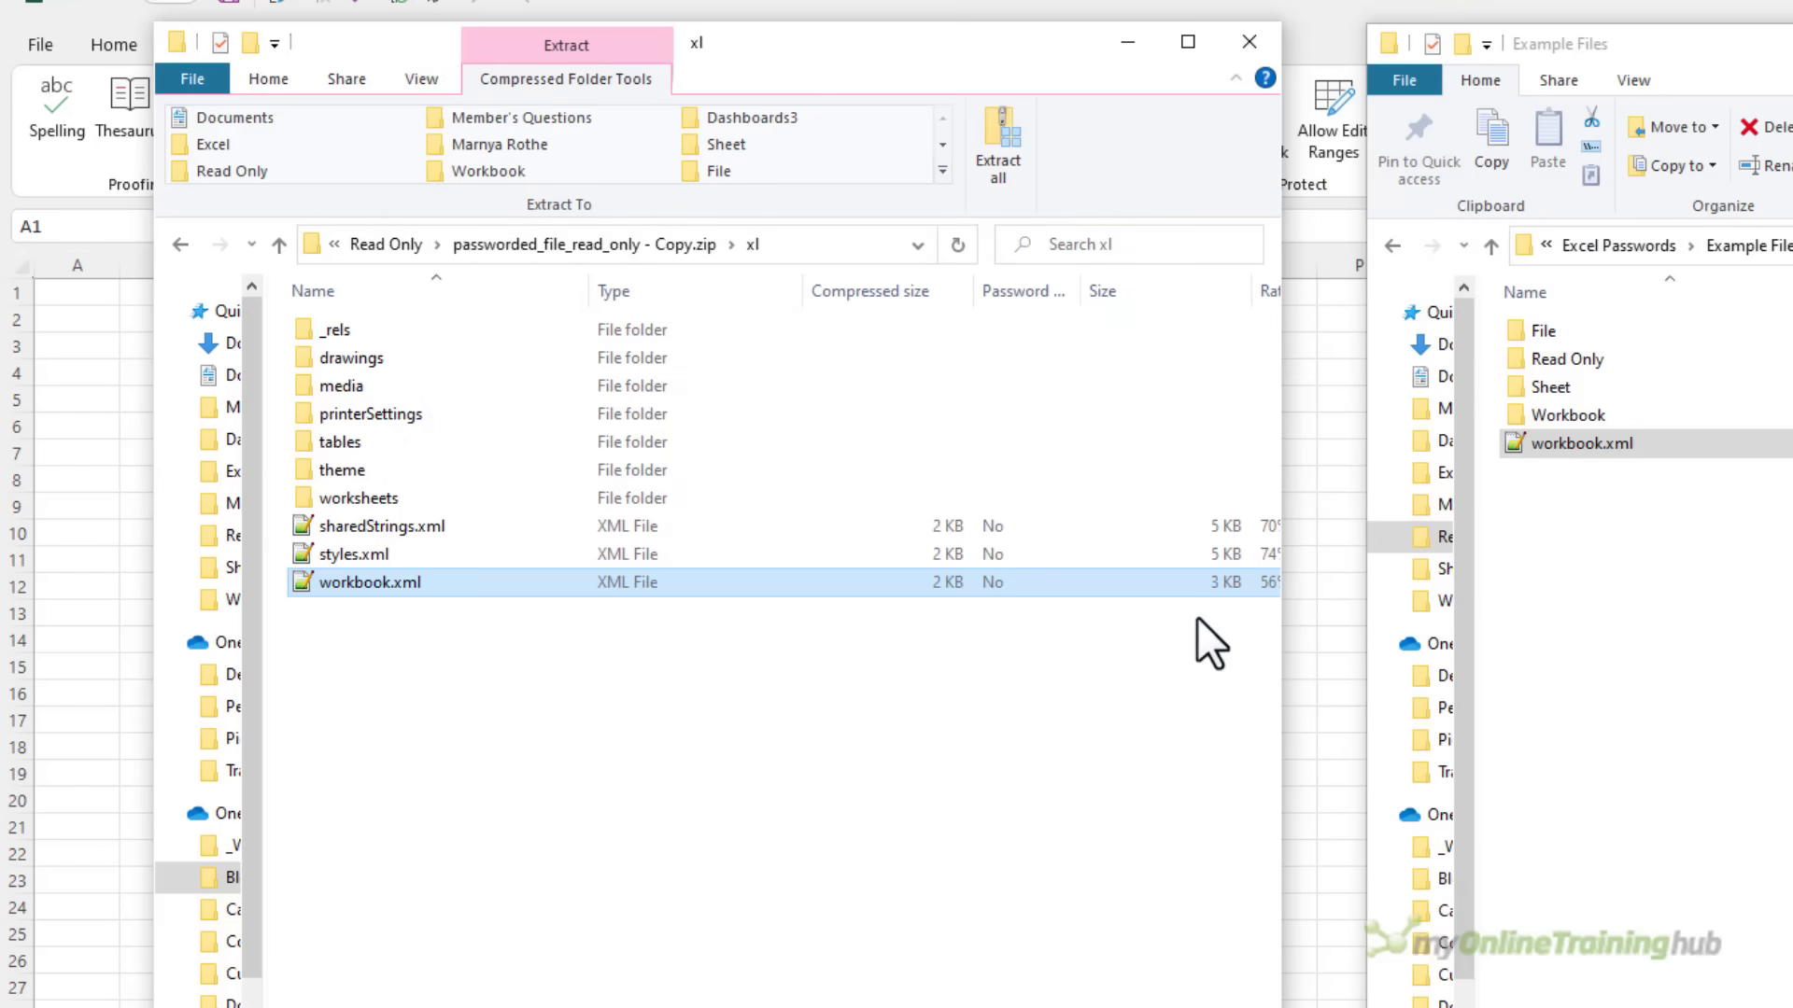
# In the Read Only folder, rename the workbook's zip copy back to a .xlsx extension
pyautogui.click(390, 233)
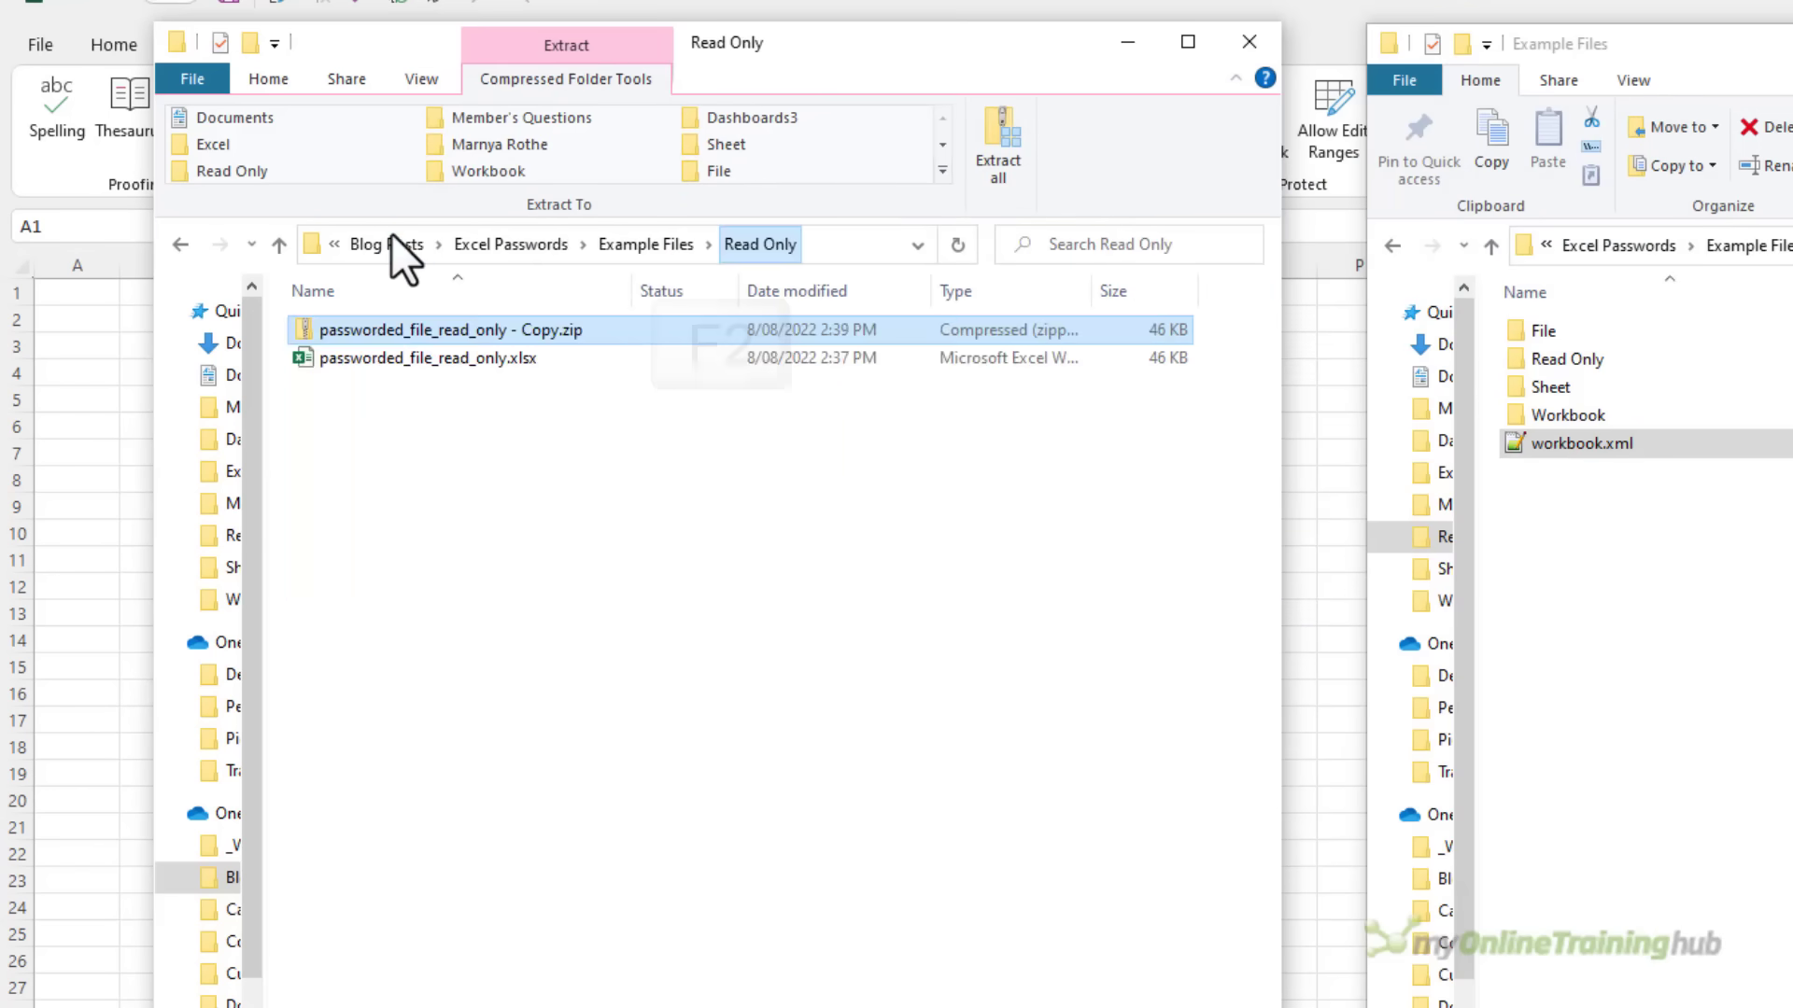
pyautogui.press('F2')
pyautogui.press('End')
pyautogui.press('BackSpace')
pyautogui.press('BackSpace')
pyautogui.press('BackSpace')
pyautogui.write('xlsx')
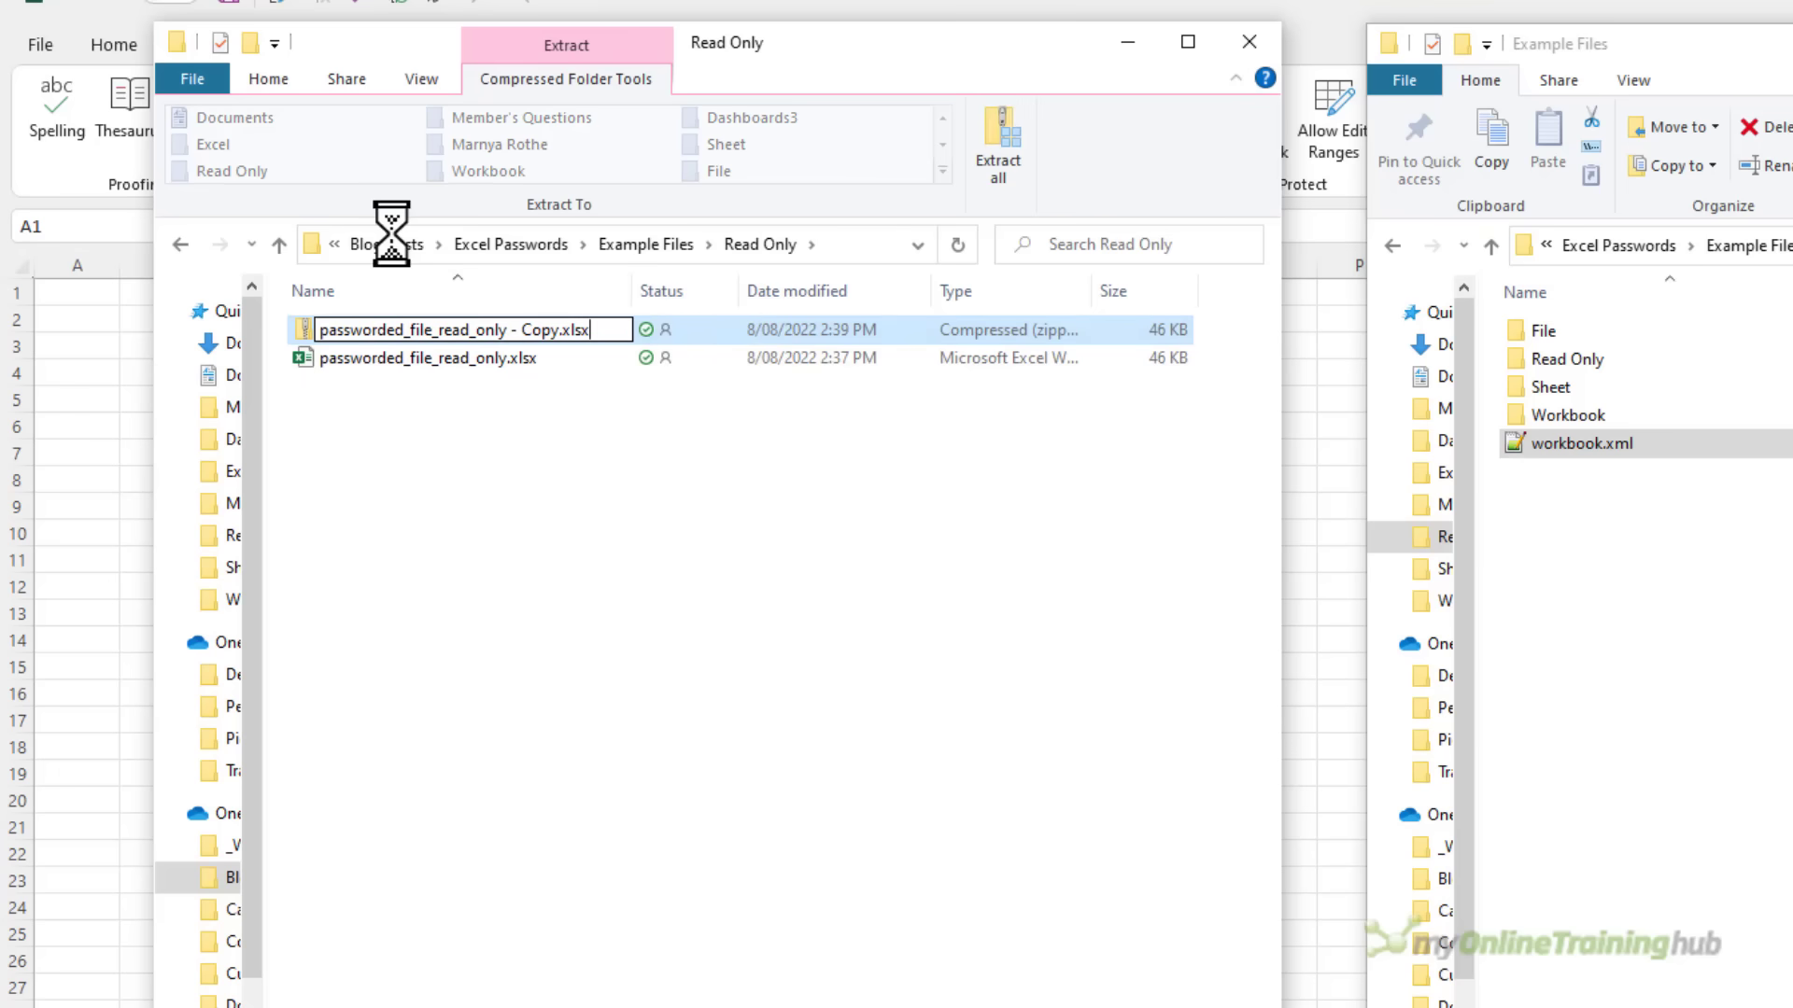
pyautogui.press('Return')
pyautogui.press('Return')
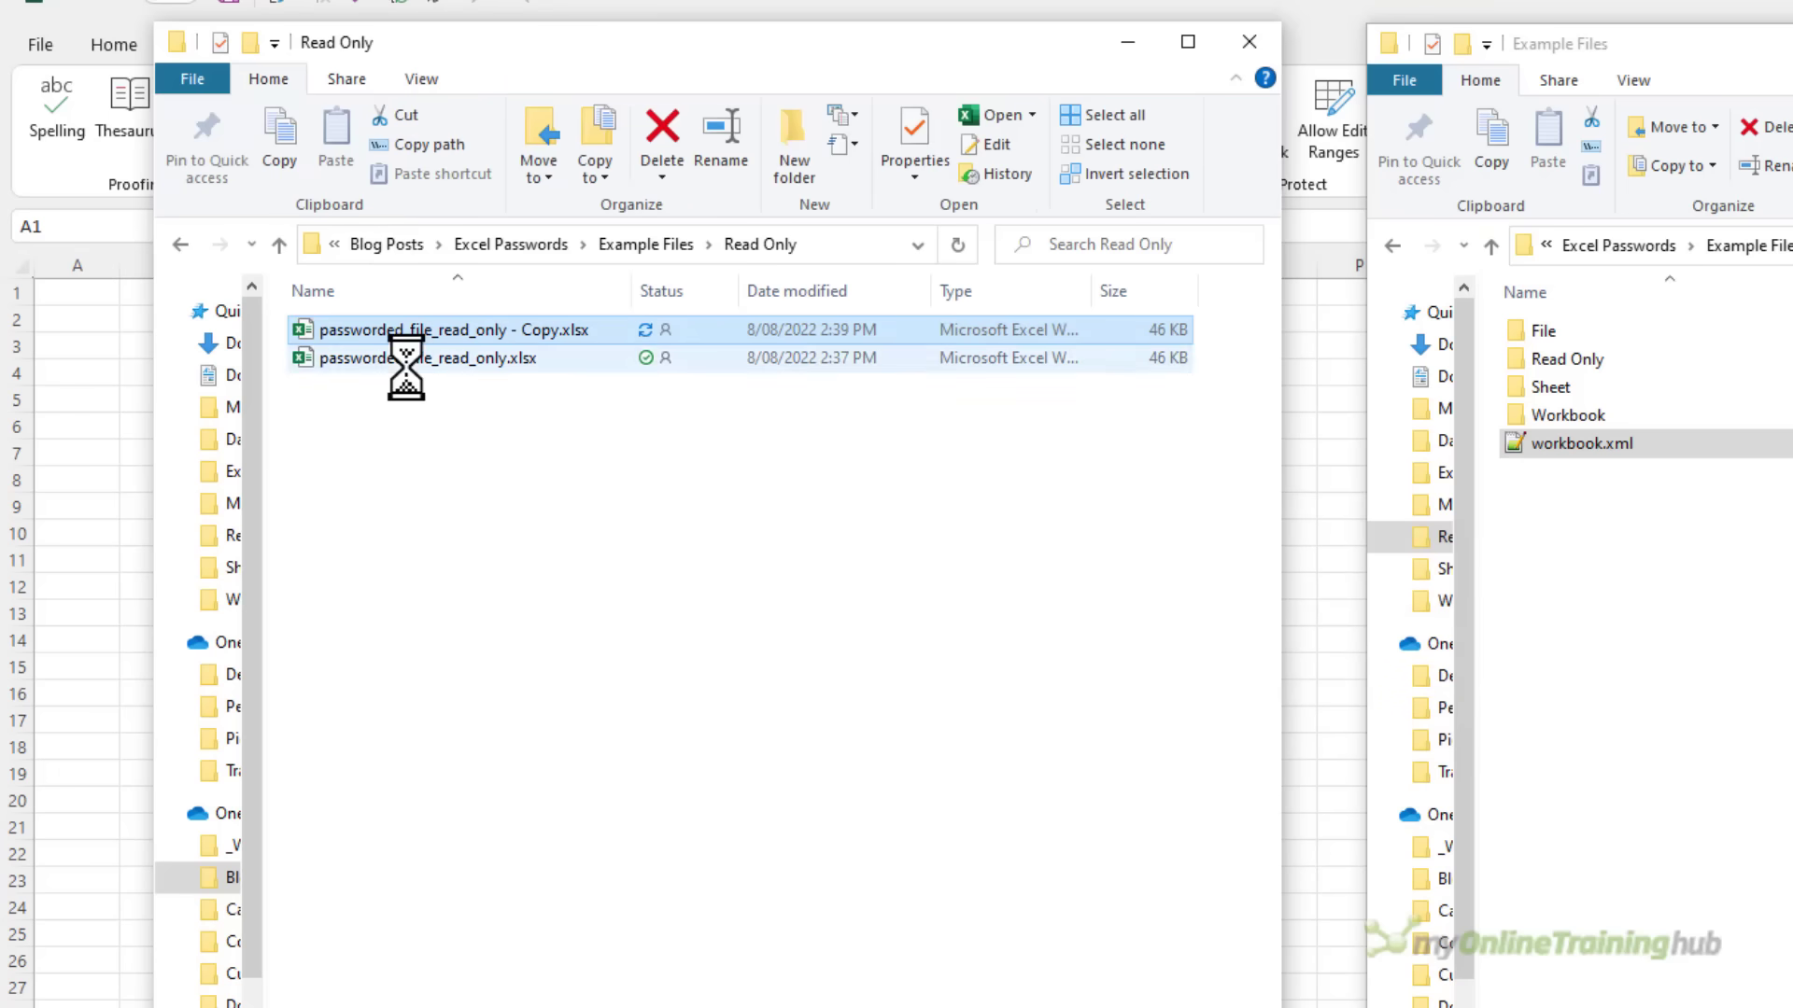
pyautogui.press('Return')
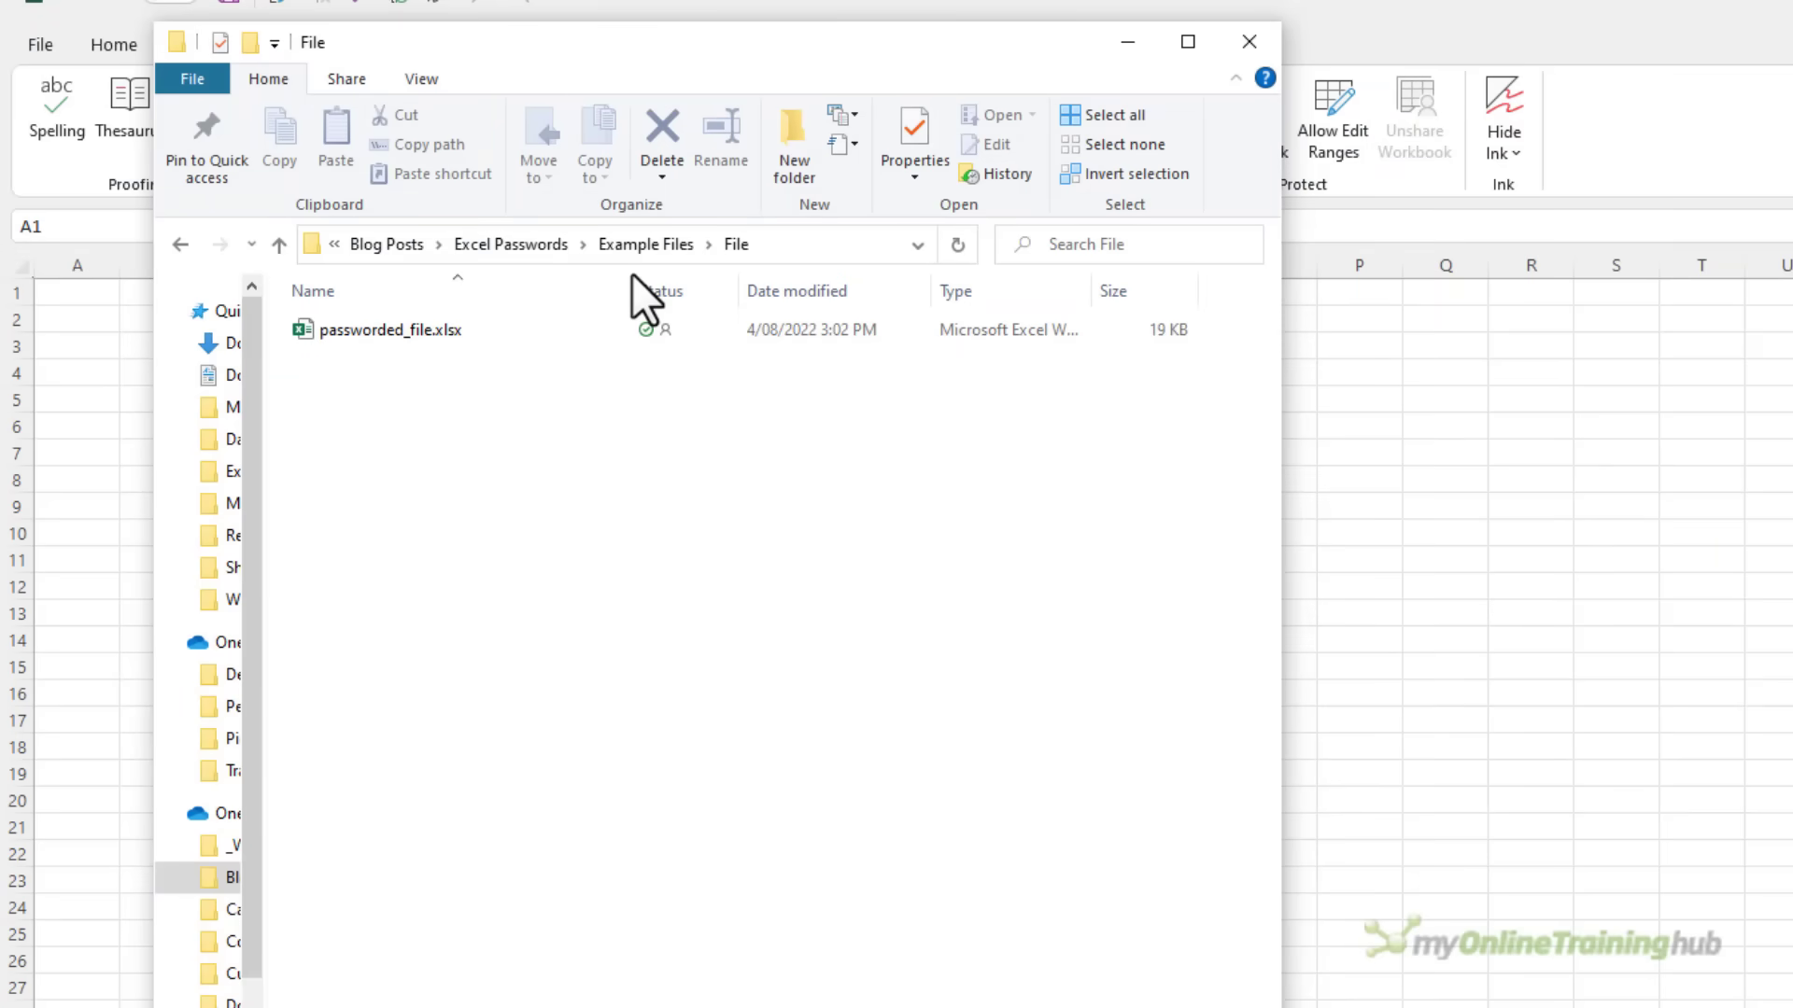
# Try opening passworded_file.xlsx in Excel, then cancel its password prompt
pyautogui.doubleClick(398, 337)
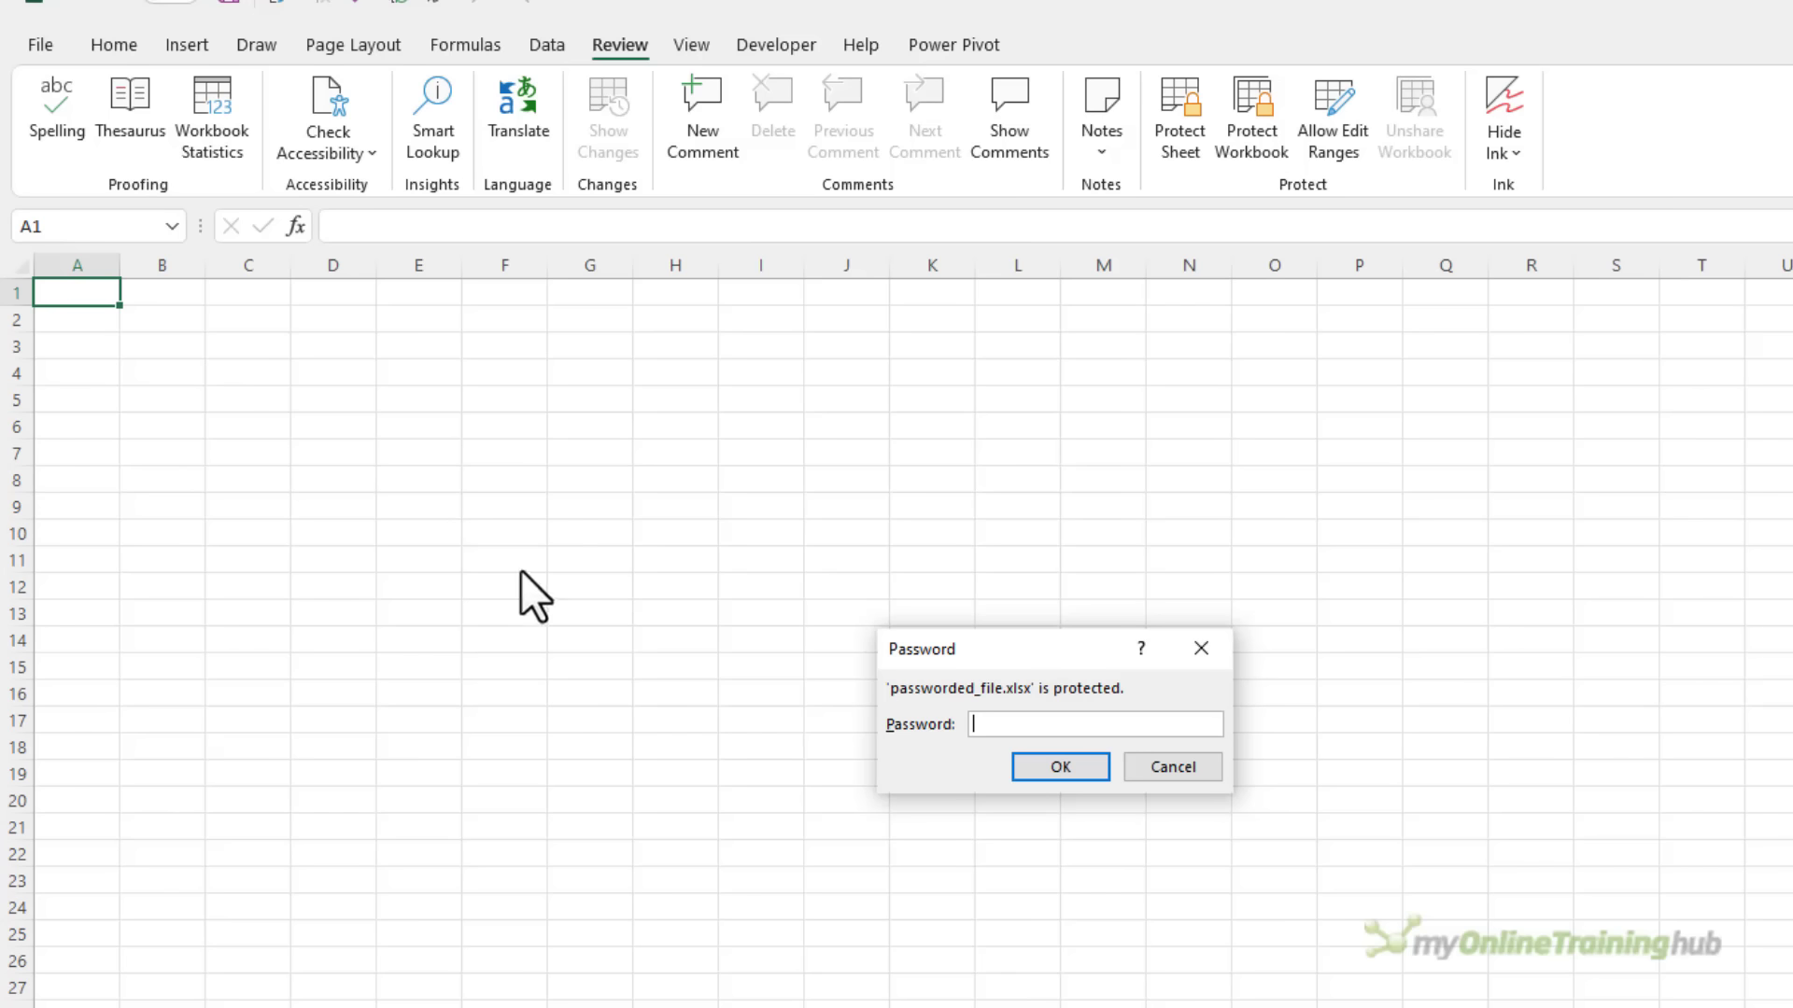
pyautogui.click(1144, 767)
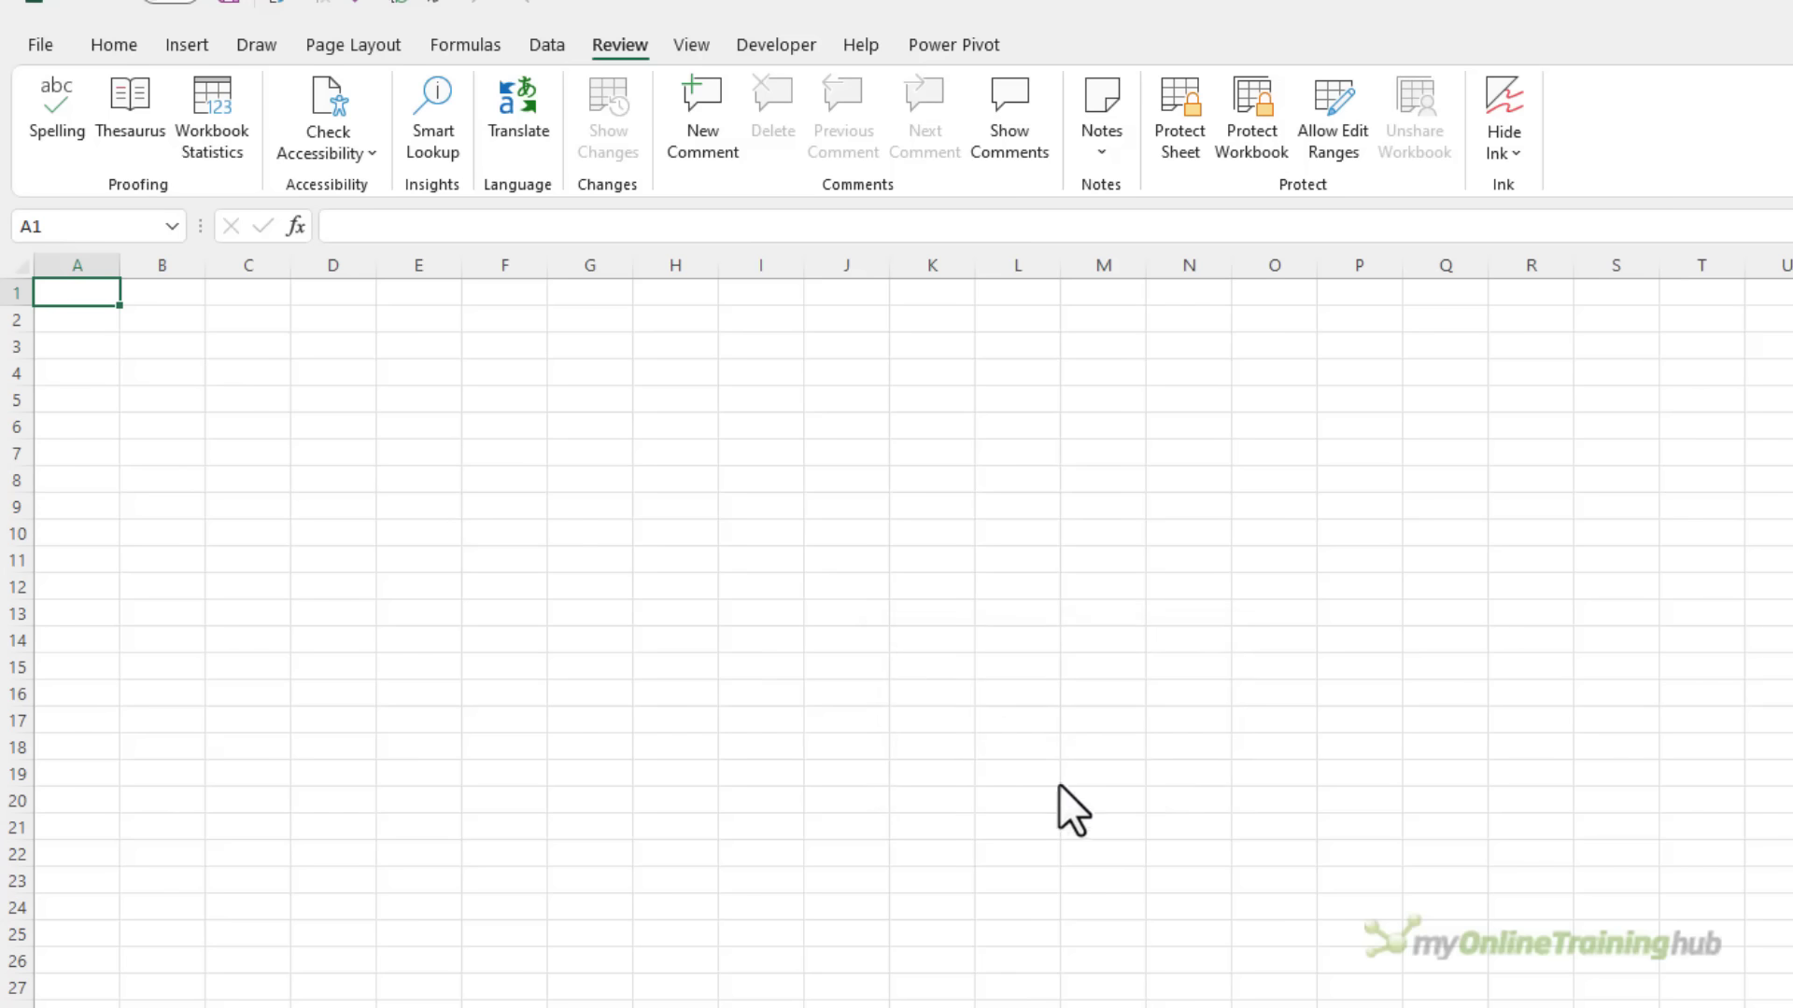
# Duplicate passworded_file.xlsx and rename the copy to passworded_file - Copy.zip
pyautogui.hotkey('alt', 'Tab')
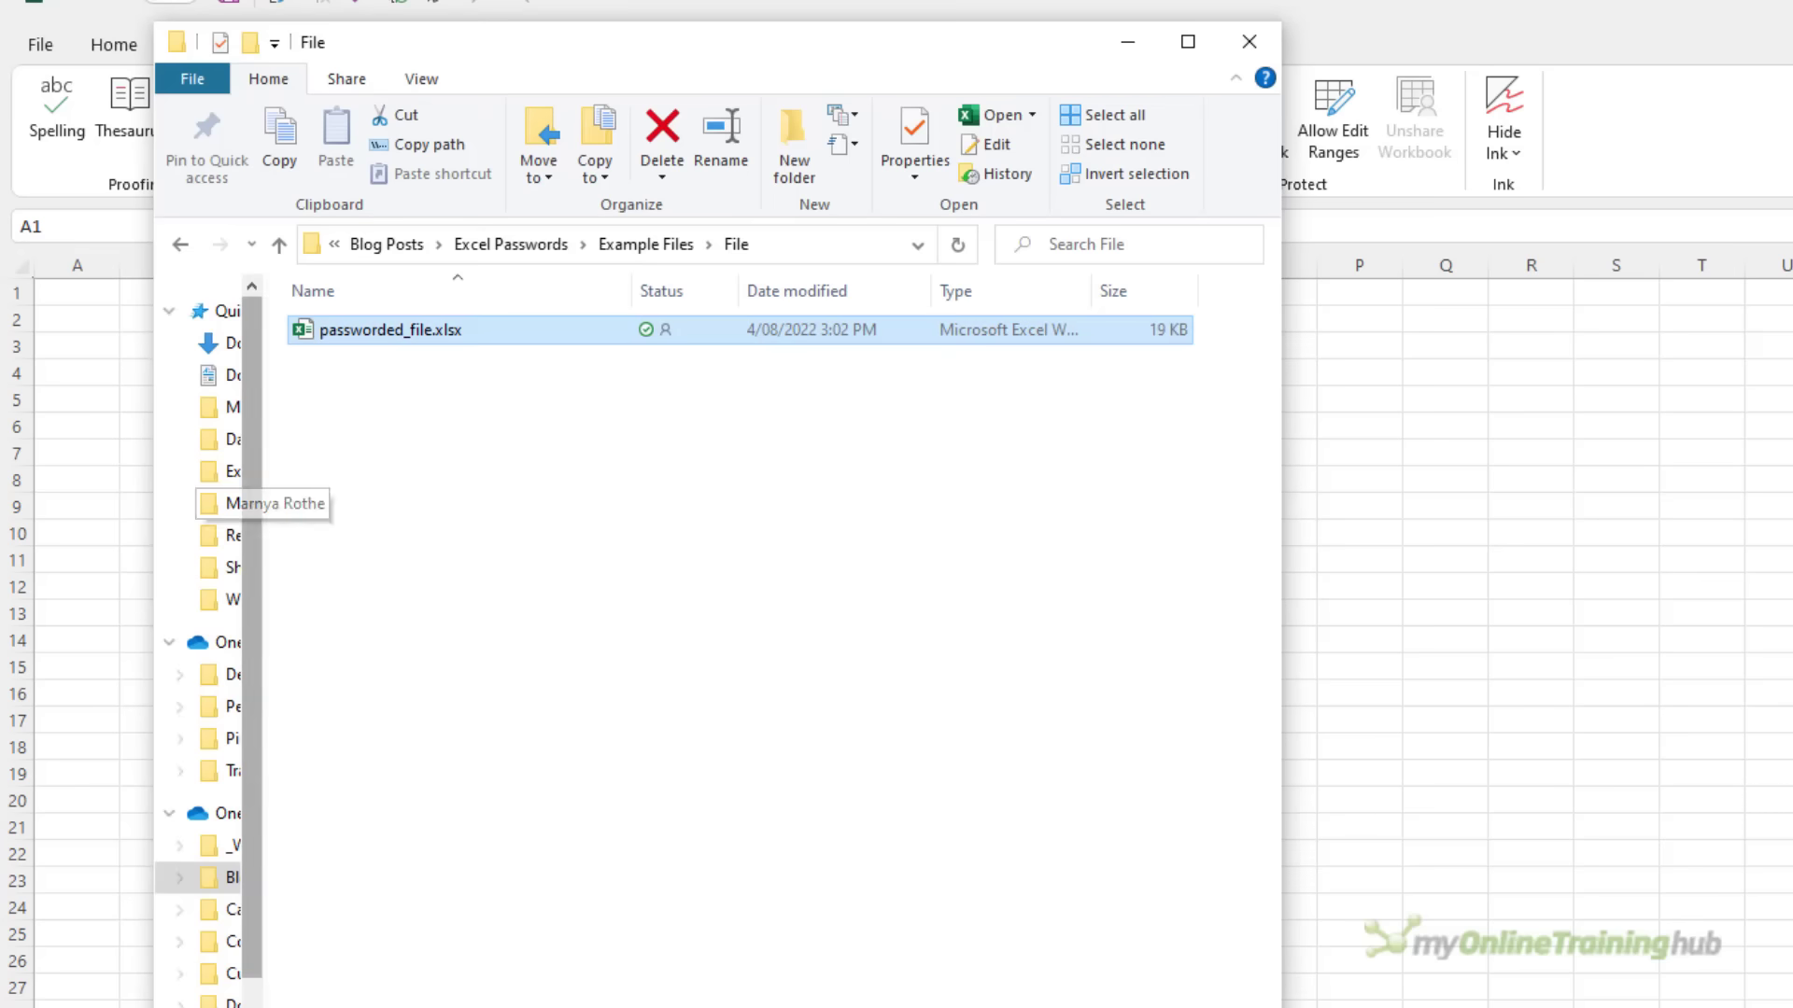
pyautogui.moveTo(346, 332); pyautogui.dragTo(348, 405)
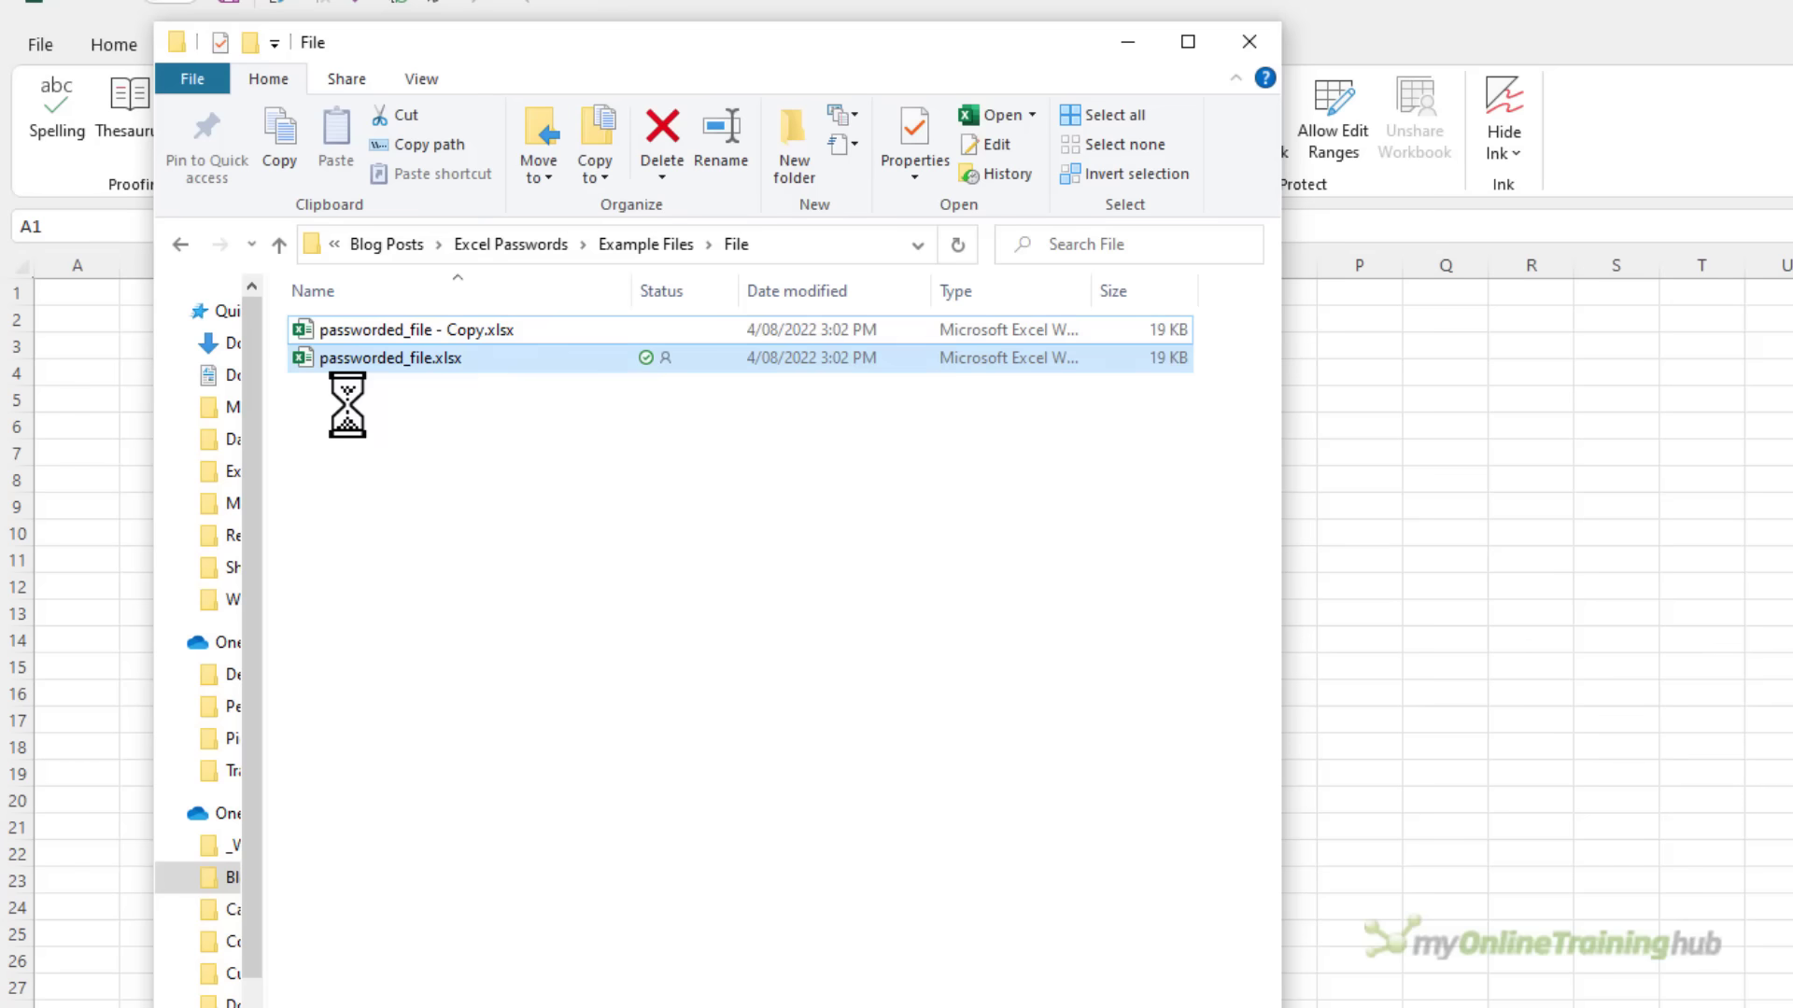
pyautogui.press('F2')
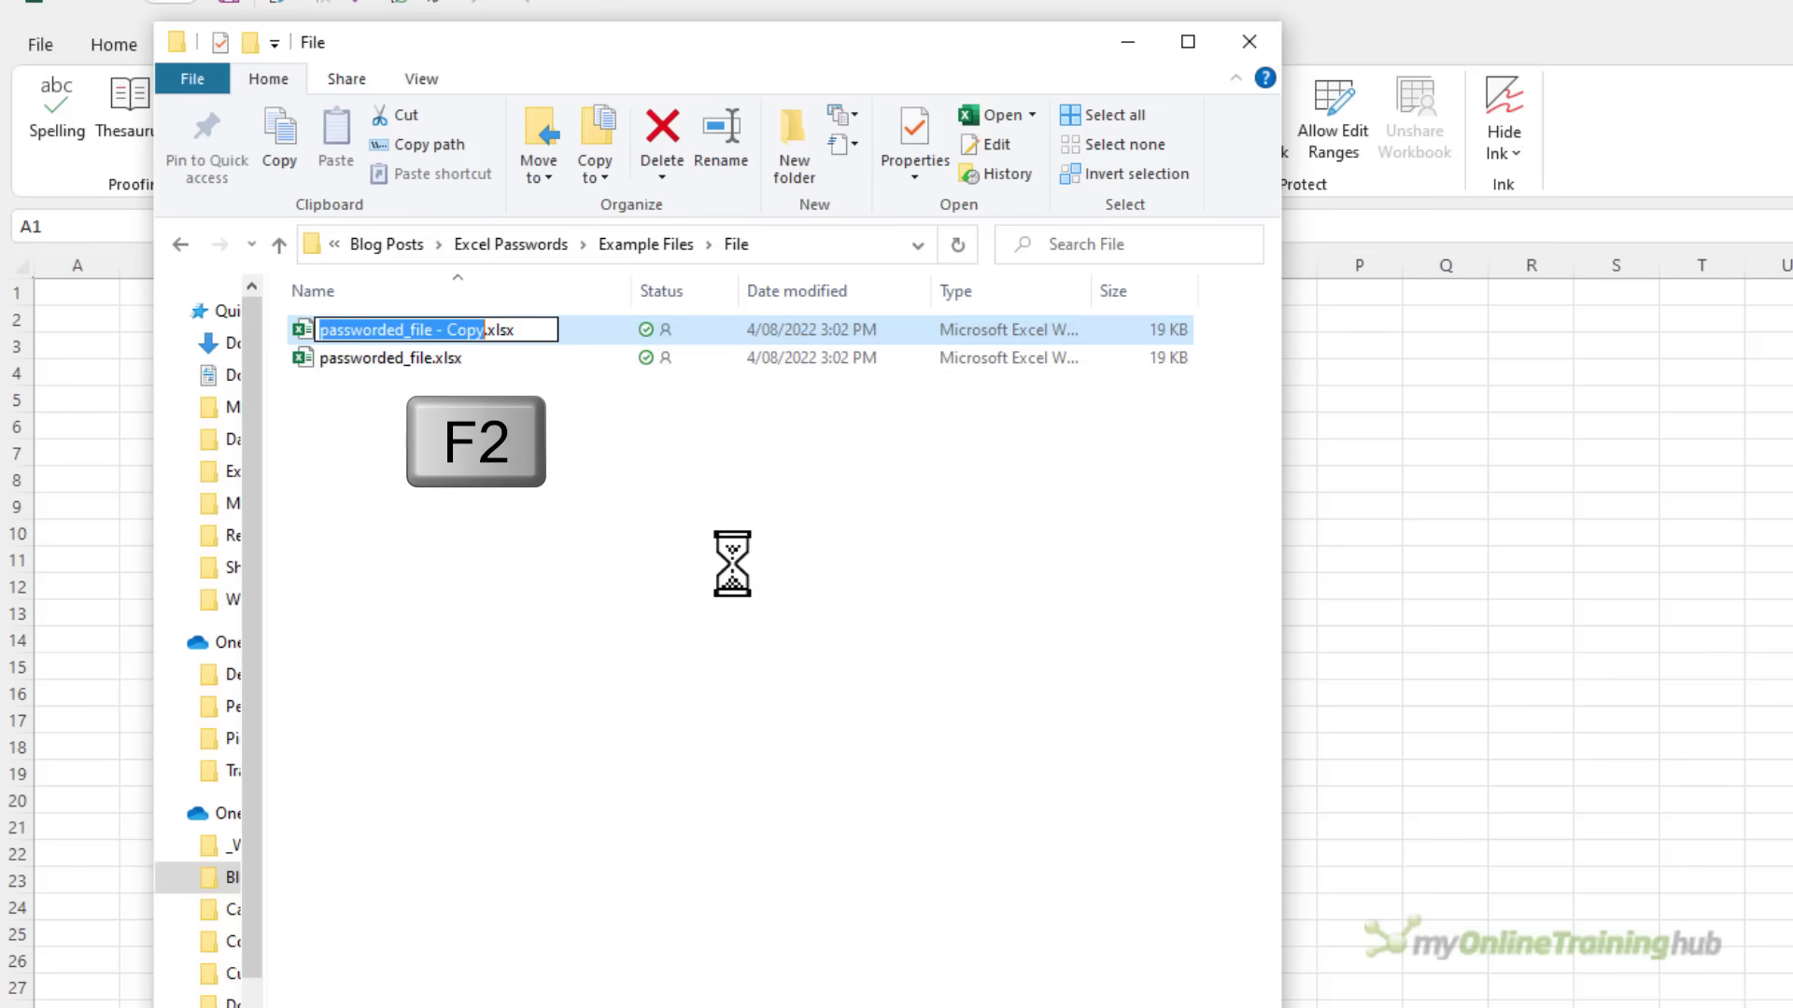
pyautogui.press('End')
pyautogui.press('BackSpace')
pyautogui.press('BackSpace')
pyautogui.press('BackSpace')
pyautogui.press('BackSpace')
pyautogui.write('zip')
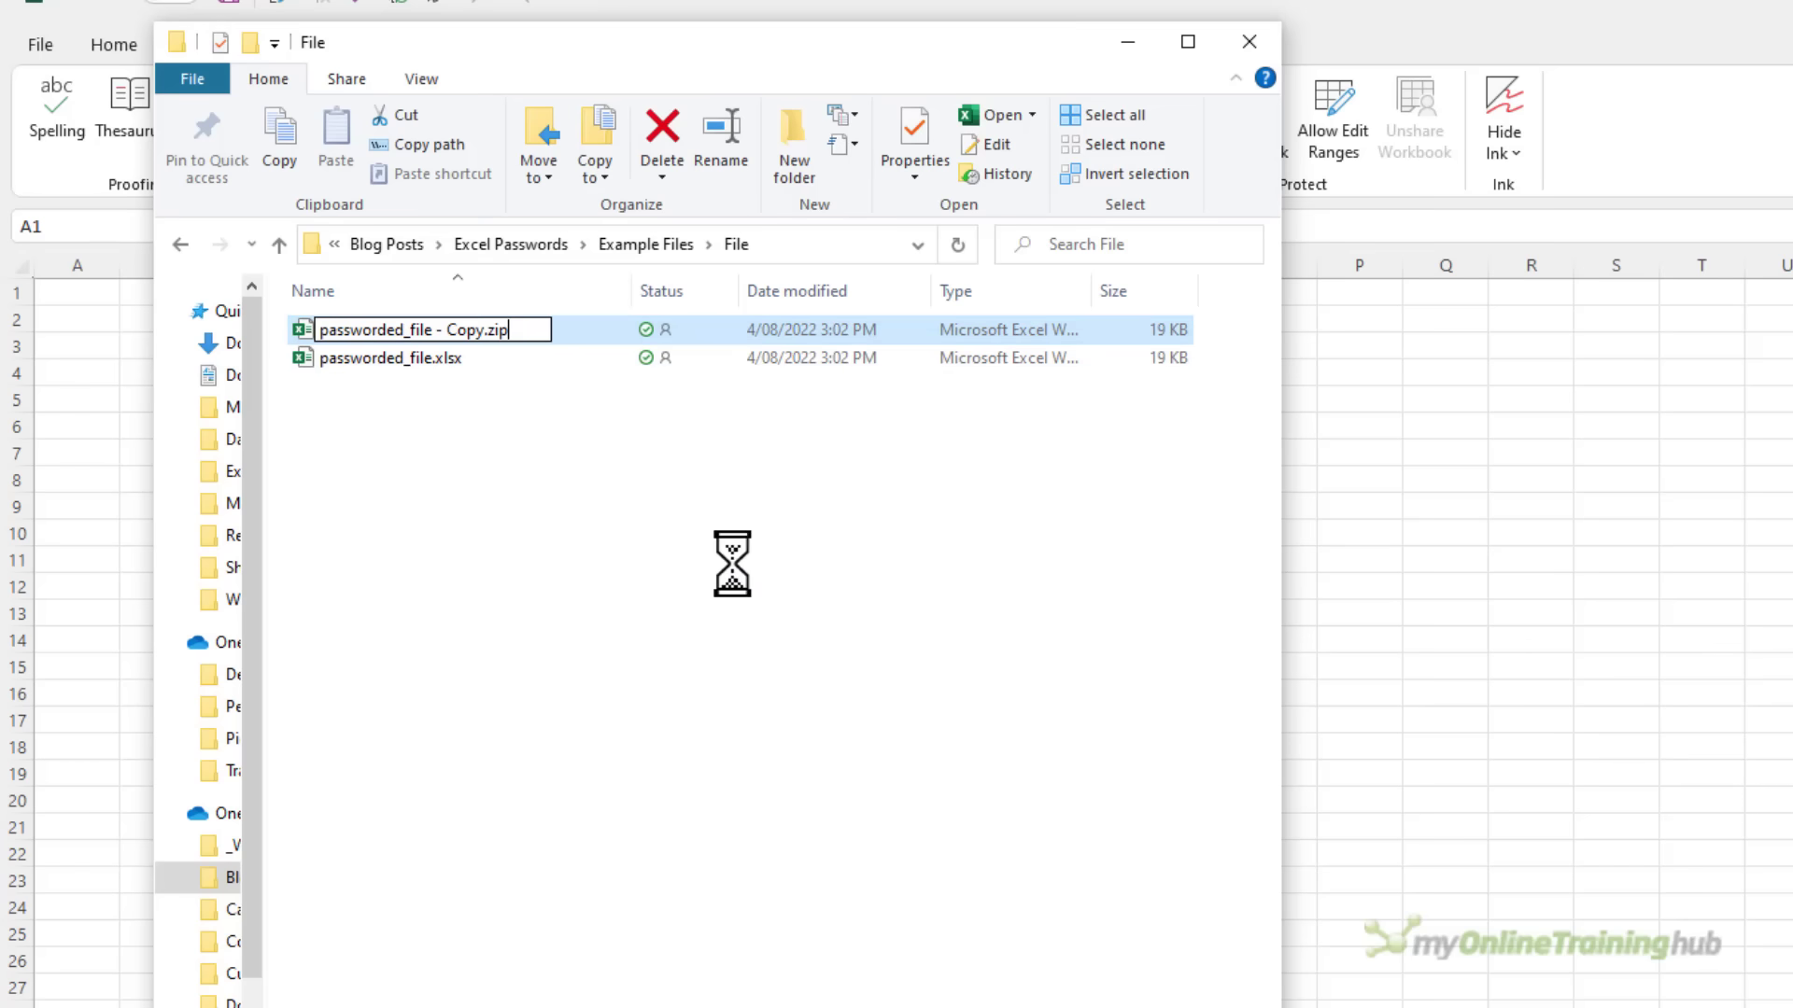
pyautogui.press('Return')
pyautogui.press('Escape')
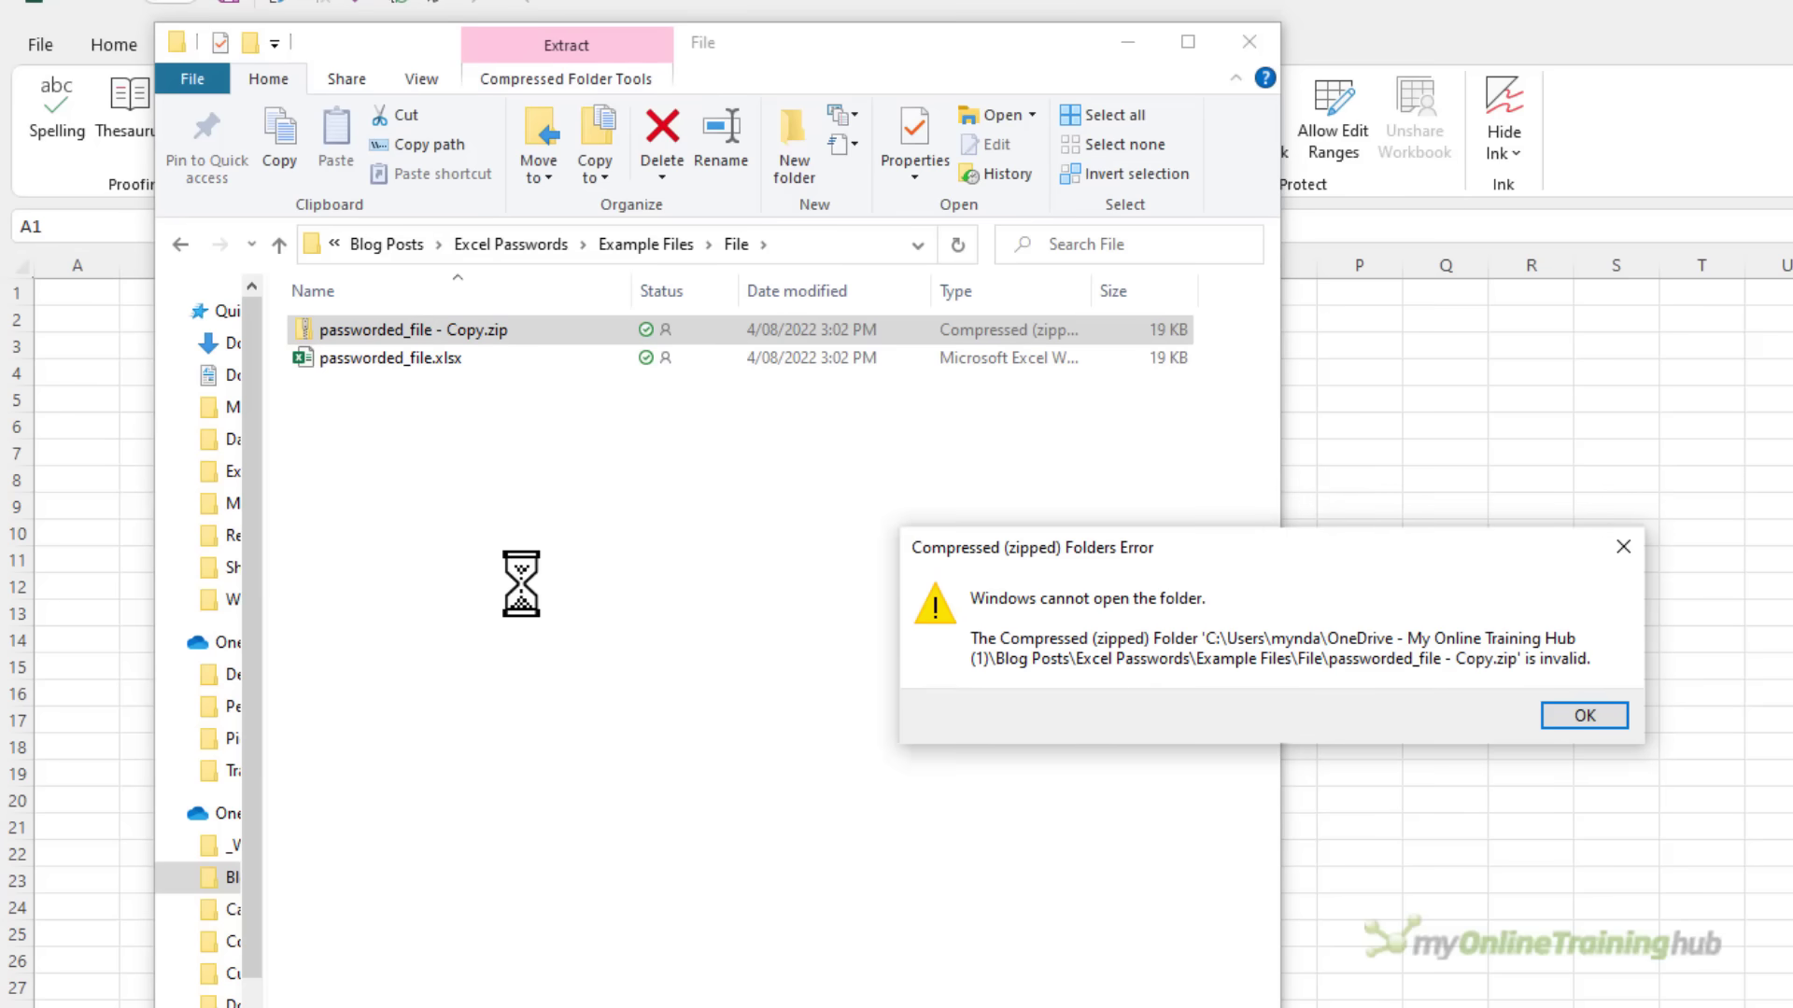
# Dismiss the invalid-folder error and open General Options in Save As for Book1.xlsx
pyautogui.click(1584, 716)
pyautogui.press('F12')
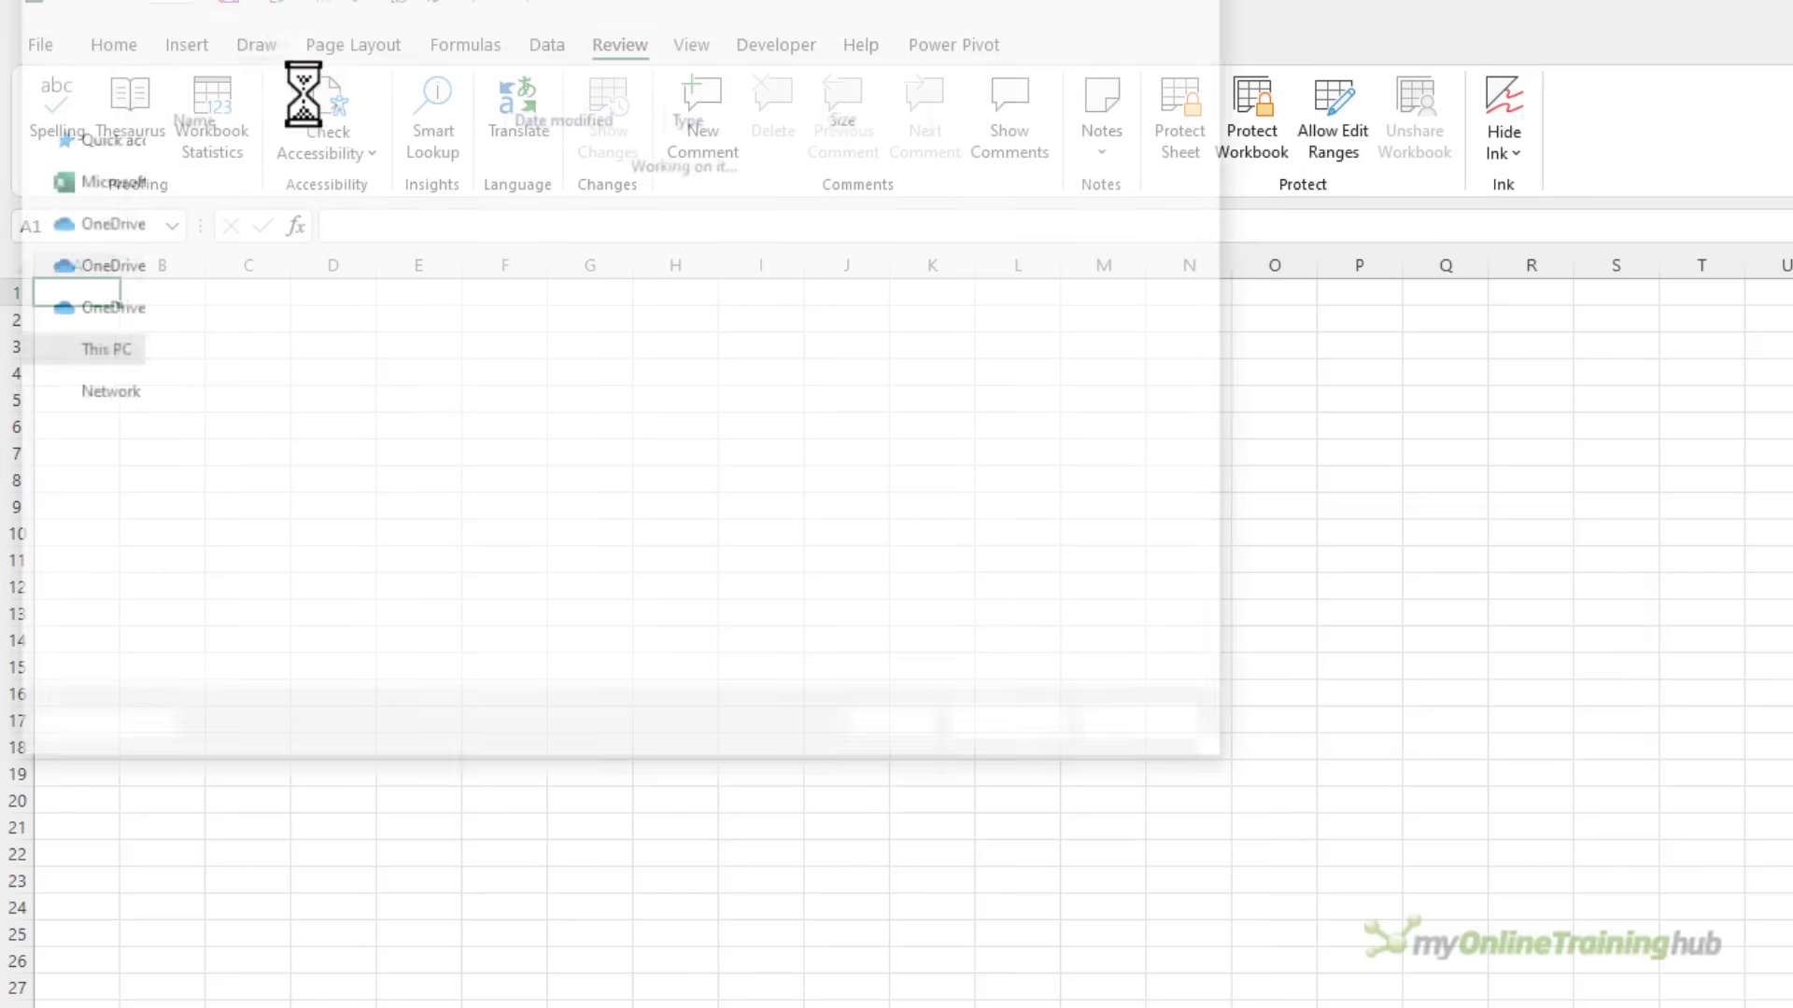
pyautogui.click(931, 729)
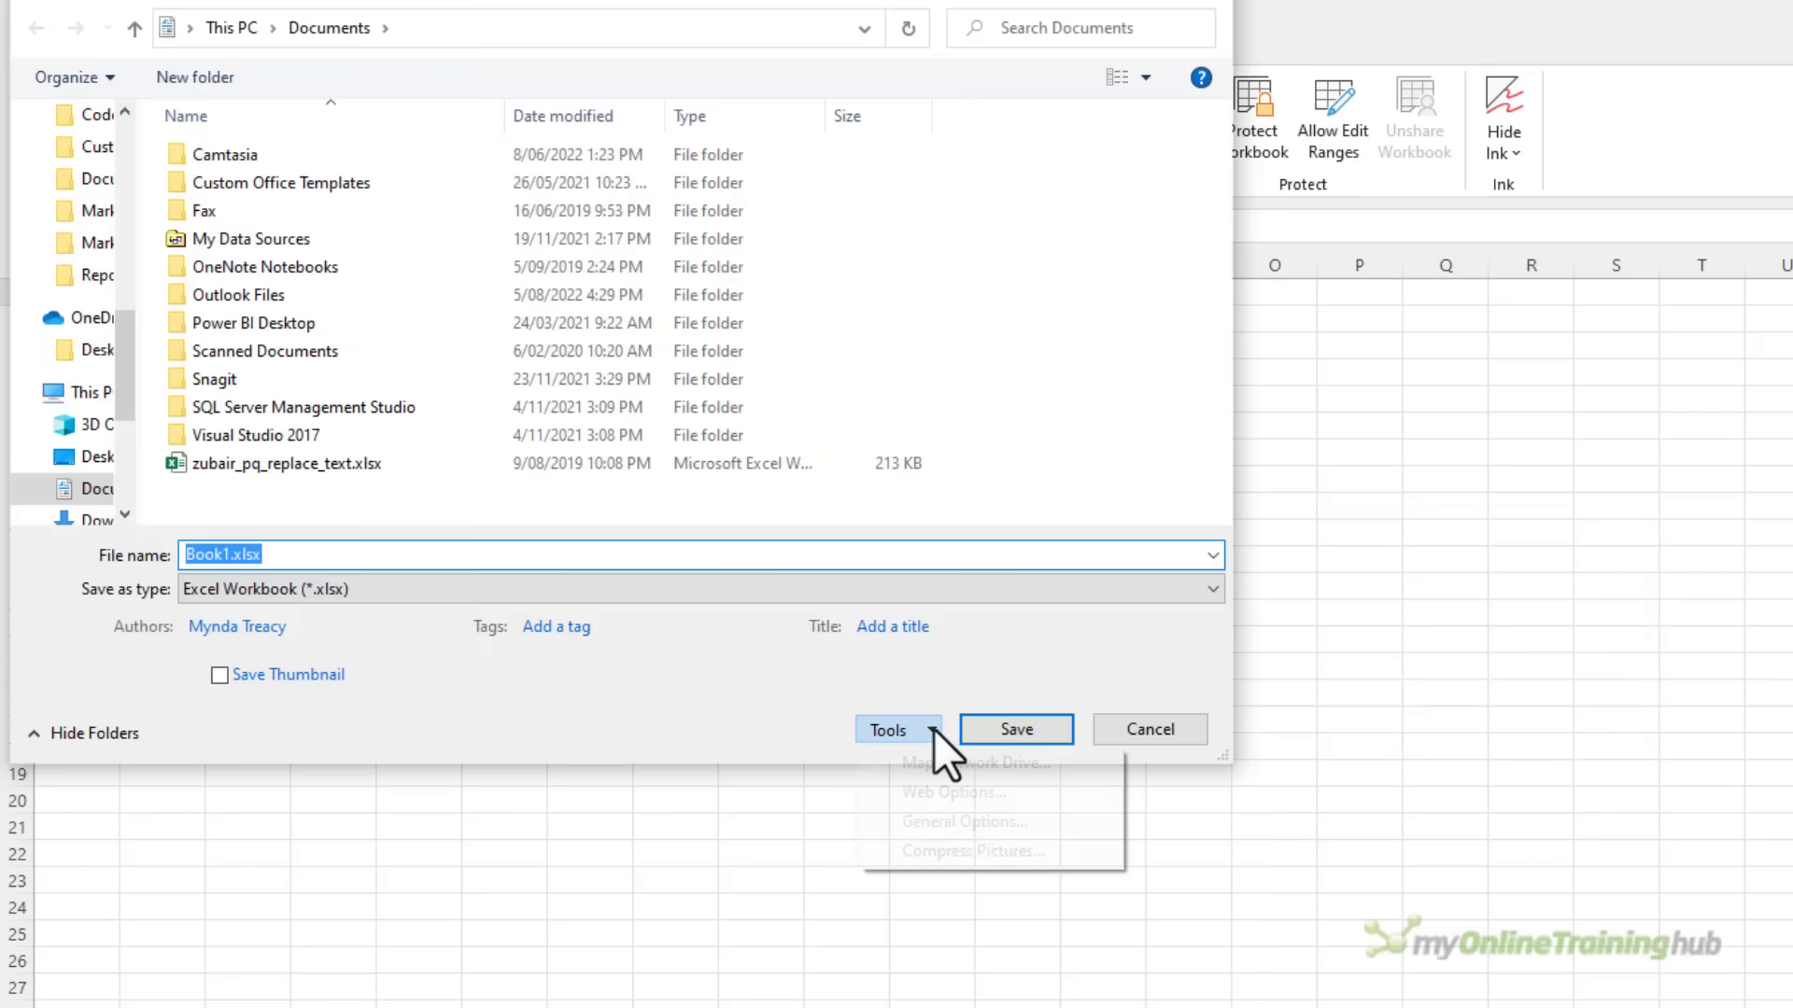
pyautogui.click(940, 822)
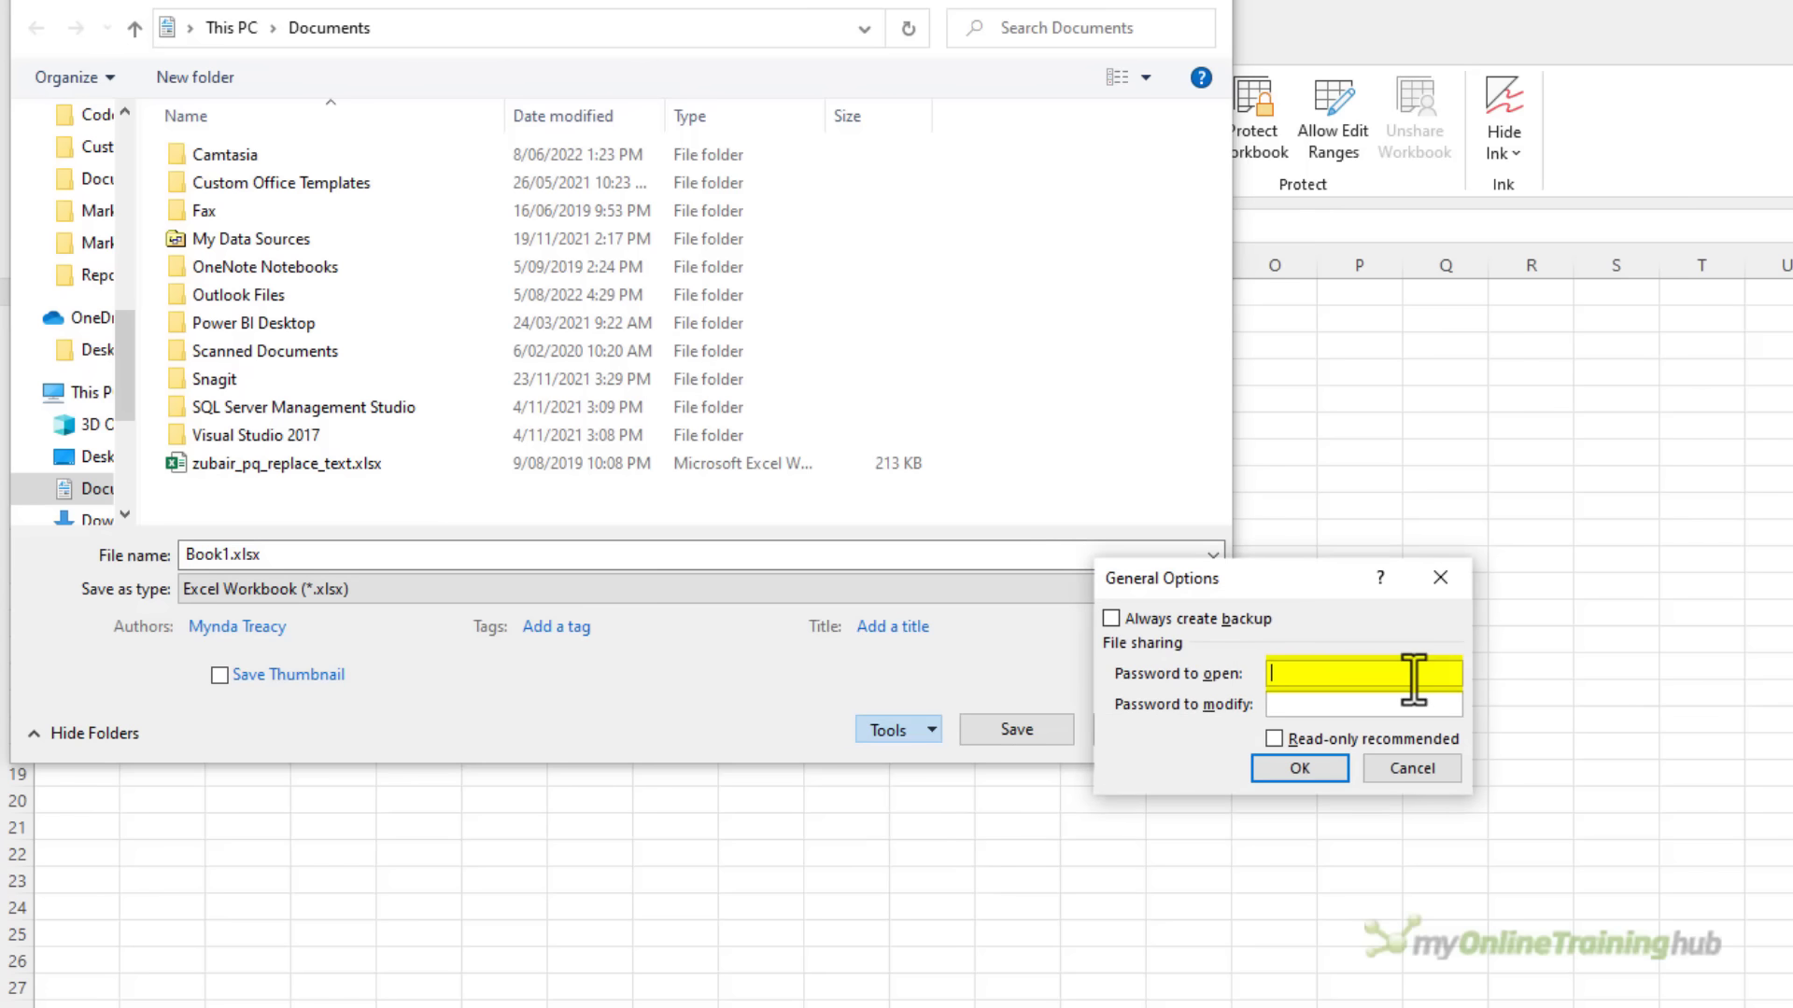